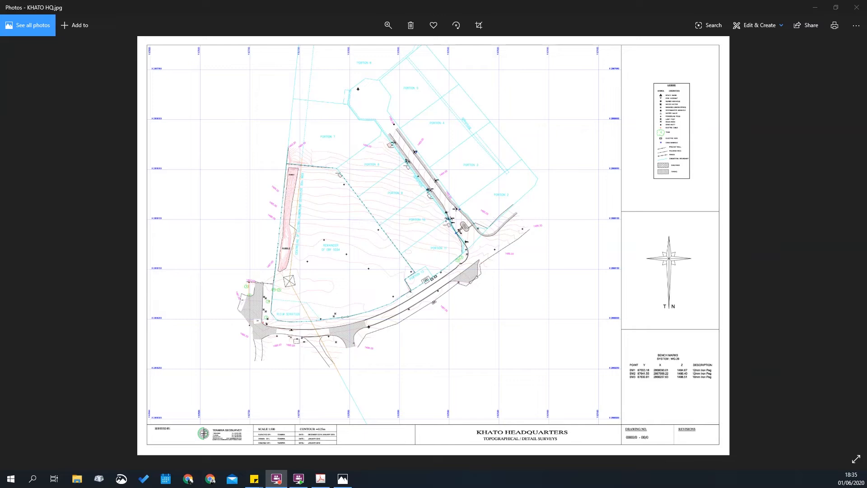
# Examine the KHATO HQ survey image closely, checking the erf portions, contour lines and level labels.
pyautogui.click(392, 220)
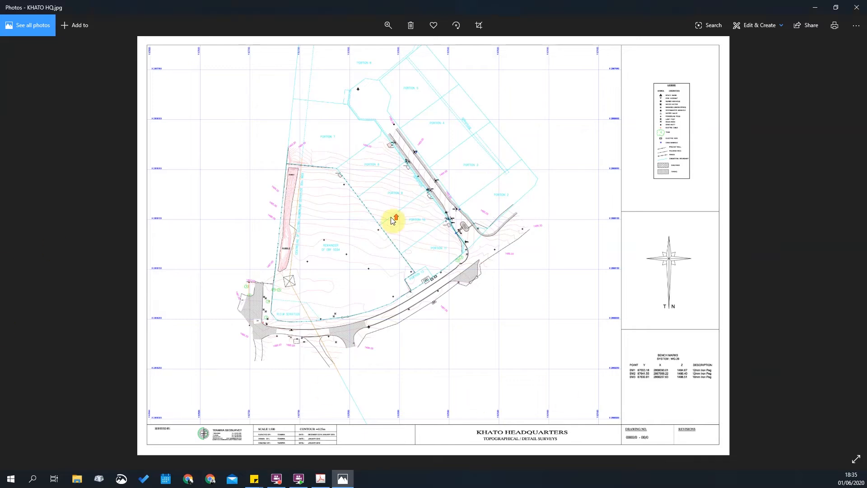
pyautogui.scroll(2, 419, 221)
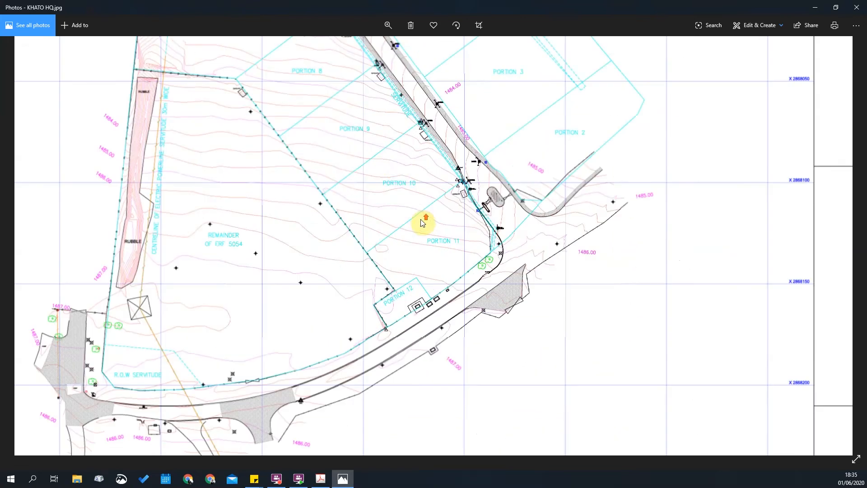
pyautogui.scroll(2, 448, 161)
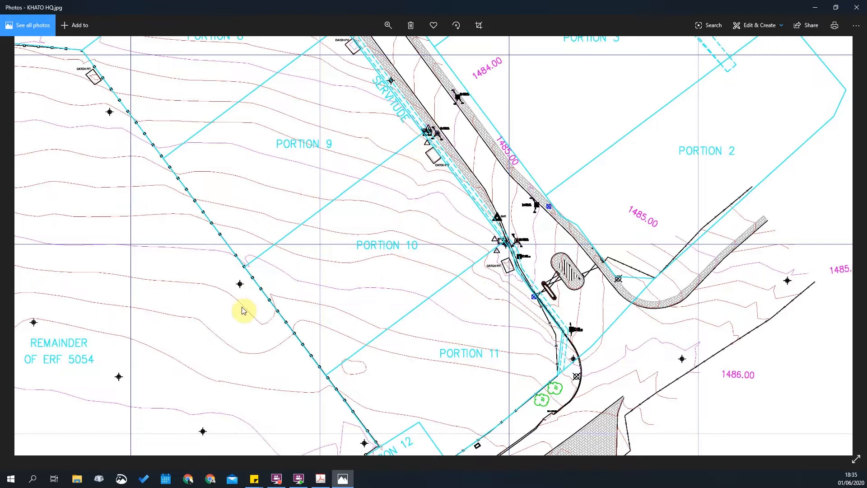
pyautogui.moveTo(406, 205)
pyautogui.mouseDown()
pyautogui.moveTo(473, 166)
pyautogui.moveTo(442, 166)
pyautogui.mouseUp()
pyautogui.moveTo(389, 226); pyautogui.dragTo(418, 290)
pyautogui.moveTo(420, 249); pyautogui.dragTo(425, 253)
pyautogui.moveTo(356, 189); pyautogui.dragTo(357, 189)
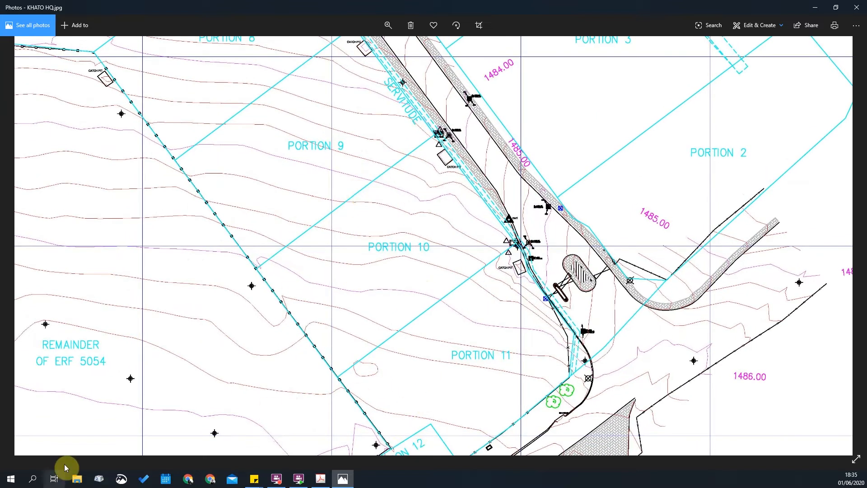
# Launch Autodesk Revit 2019 and minimise the survey image window.
pyautogui.click(11, 478)
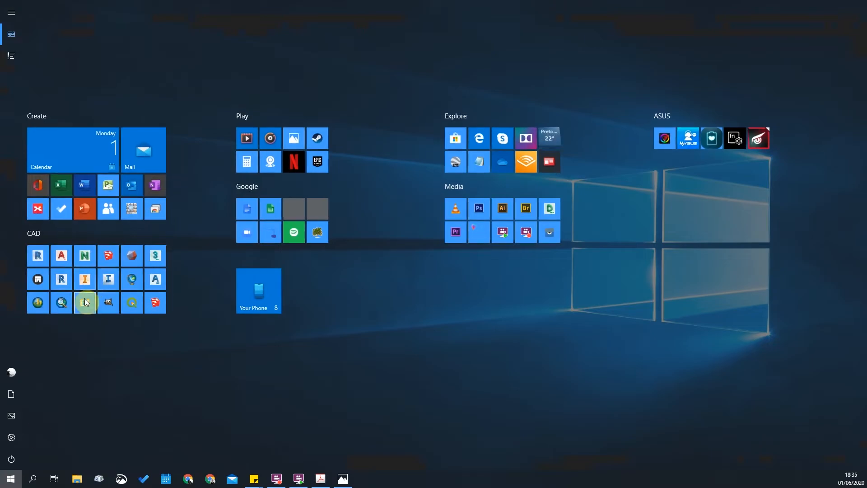
pyautogui.click(62, 279)
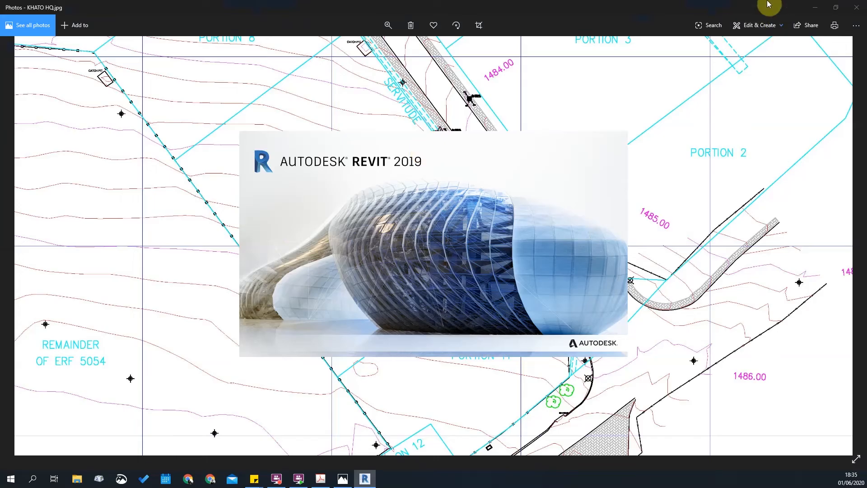
pyautogui.click(814, 7)
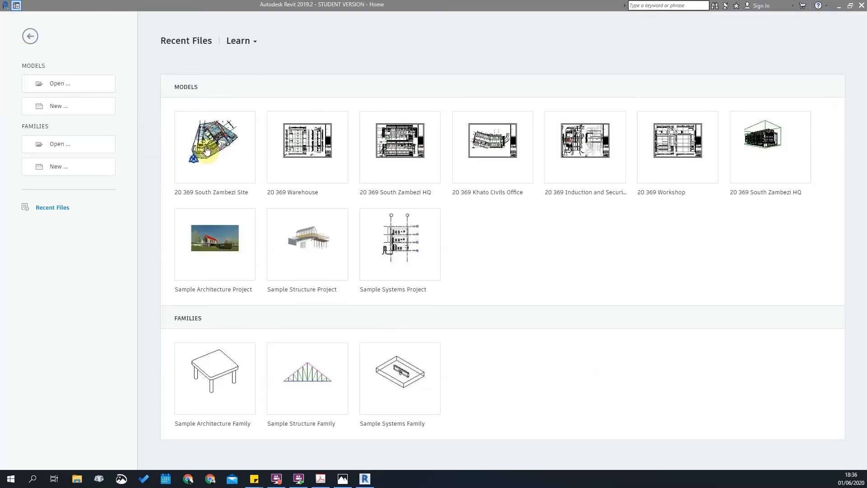
# Create a new project from the template FORM C TEMPLATE - V19 2019.rte in Google Drive's 3rd Year/FORM C/Template folder.
pyautogui.click(70, 107)
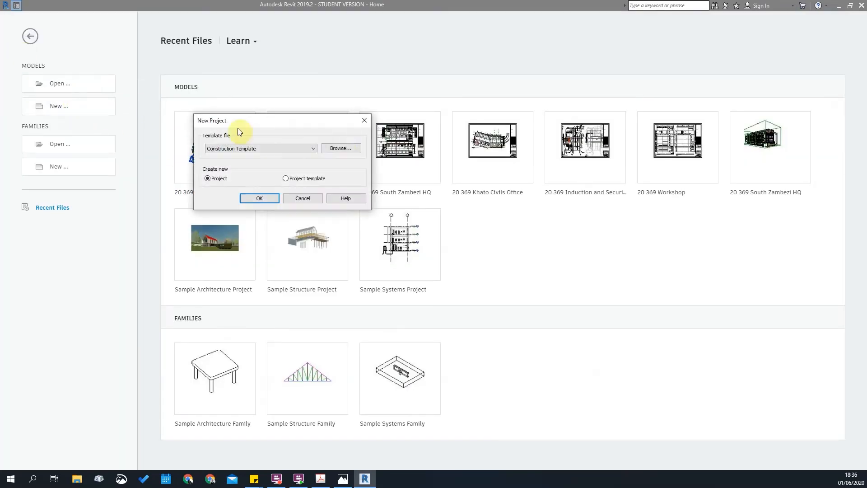
pyautogui.click(250, 149)
pyautogui.click(348, 147)
pyautogui.click(348, 147)
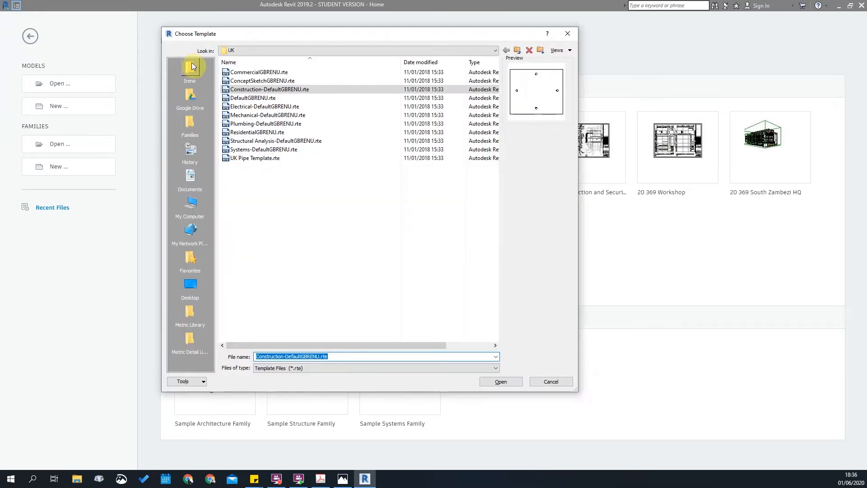
pyautogui.click(189, 107)
pyautogui.doubleClick(237, 99)
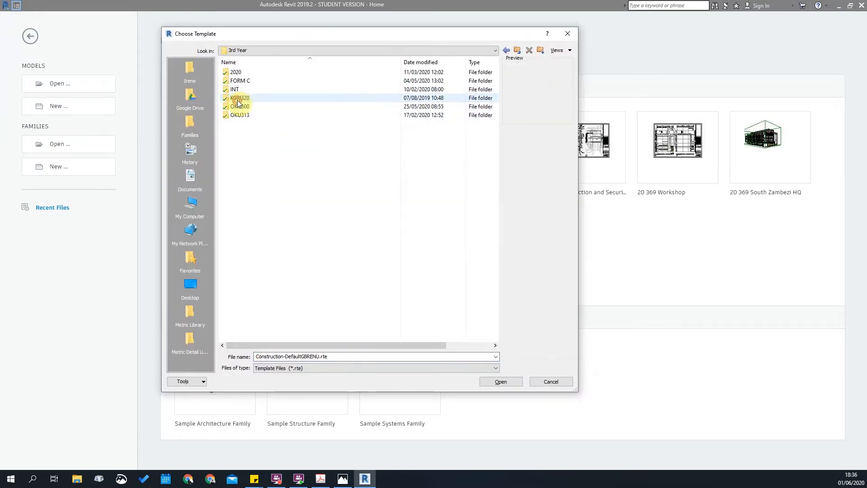
pyautogui.doubleClick(239, 81)
pyautogui.doubleClick(241, 80)
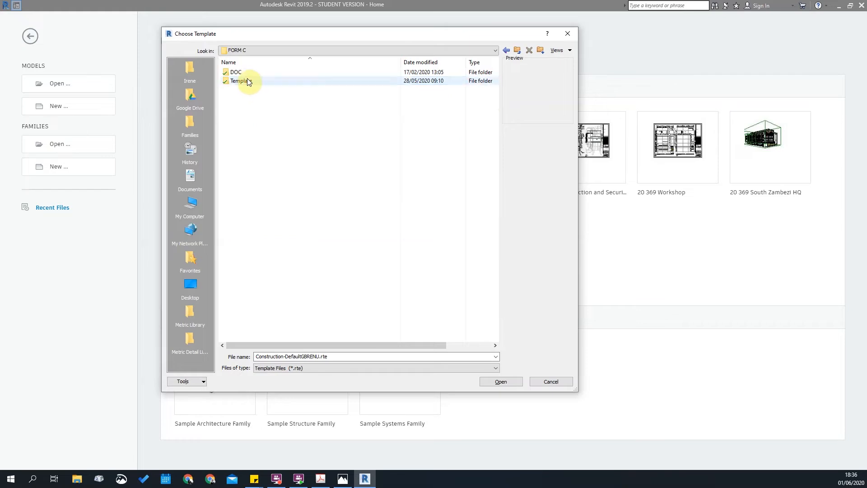
pyautogui.click(250, 81)
pyautogui.click(513, 381)
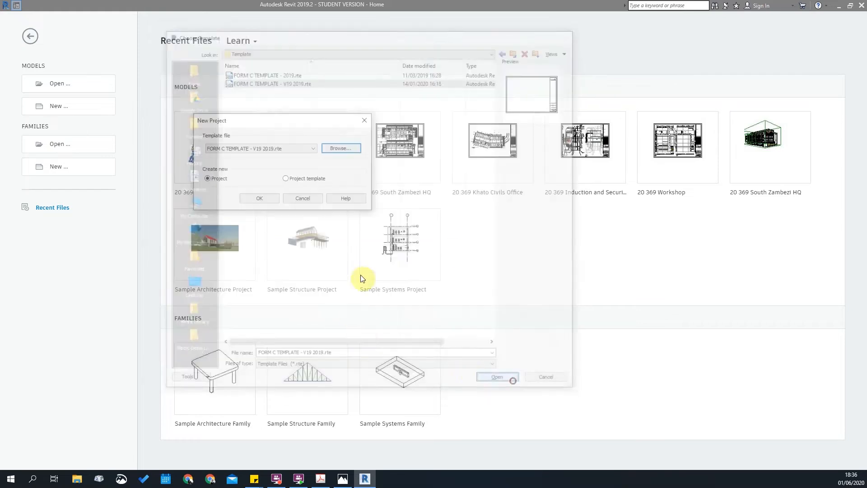
pyautogui.click(272, 200)
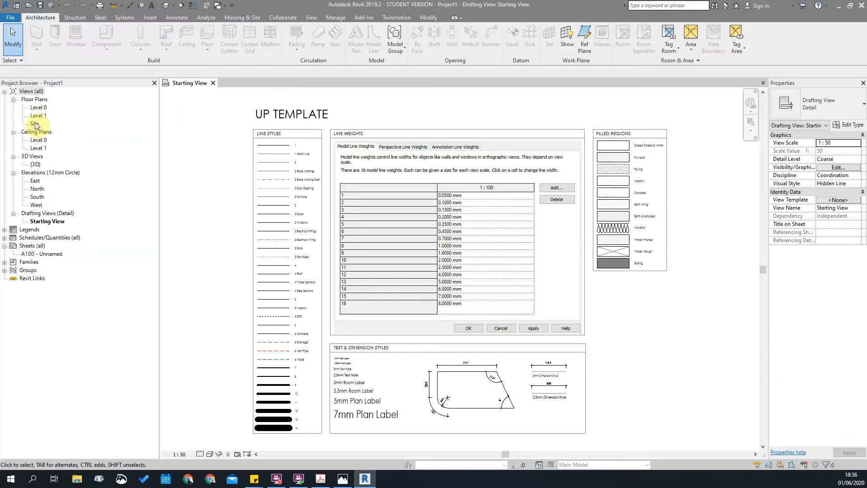
# Open the Site floor plan and check its view range settings.
pyautogui.click(35, 124)
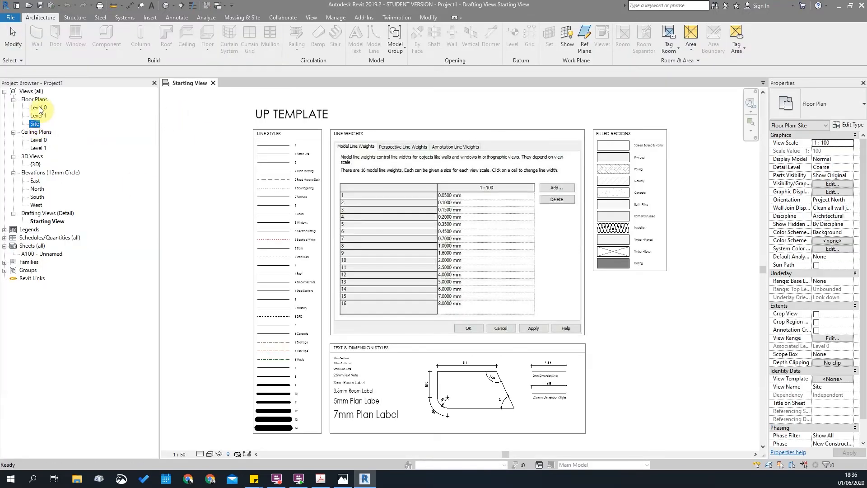
pyautogui.click(45, 109)
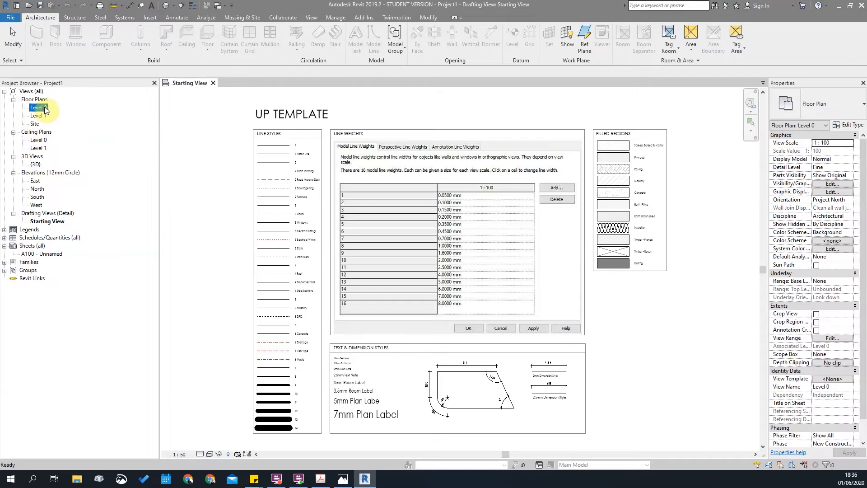
pyautogui.doubleClick(44, 109)
pyautogui.doubleClick(34, 124)
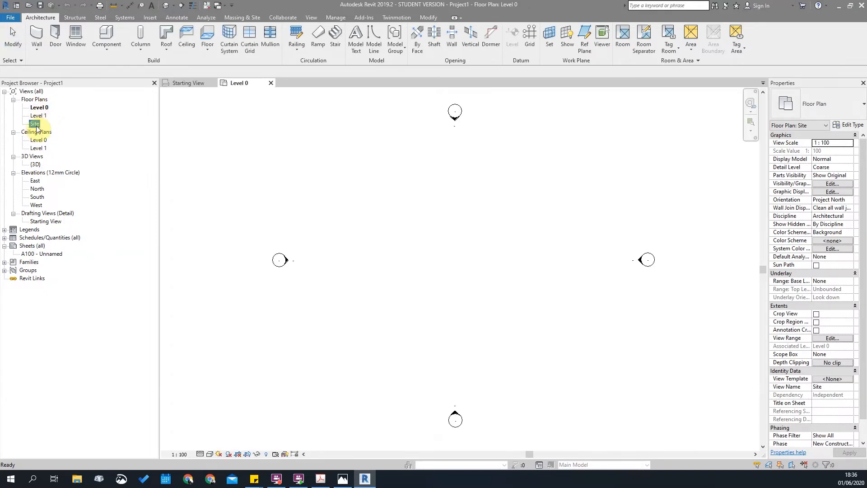
pyautogui.click(833, 339)
pyautogui.click(468, 295)
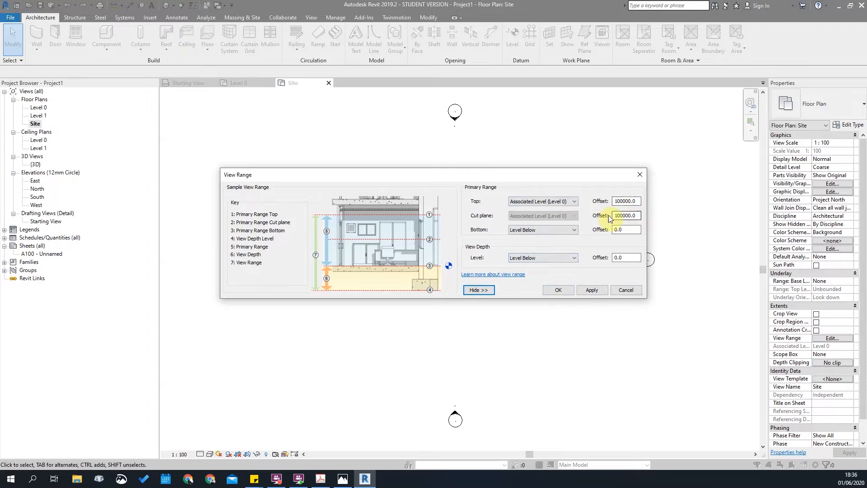
pyautogui.click(559, 291)
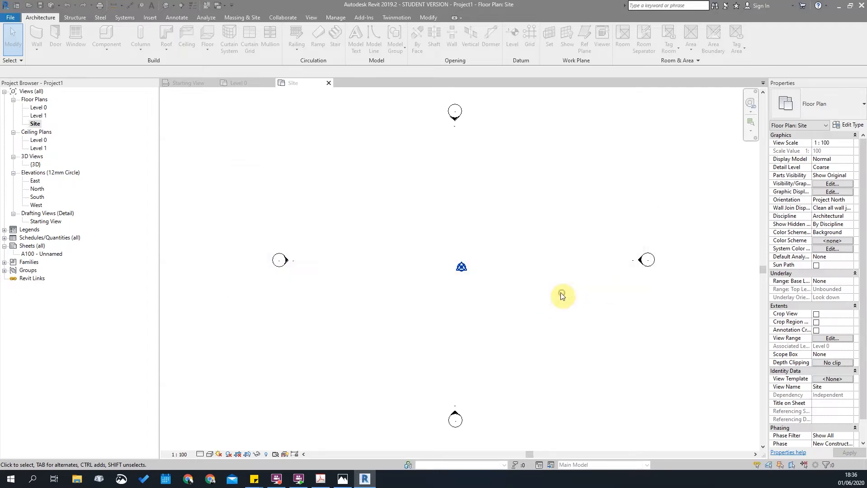
# Import the image KHATO HQ.jpg from the OKU300 Sample folder in Google Drive and place it near the Site plan's centre.
pyautogui.scroll(-2, 453, 263)
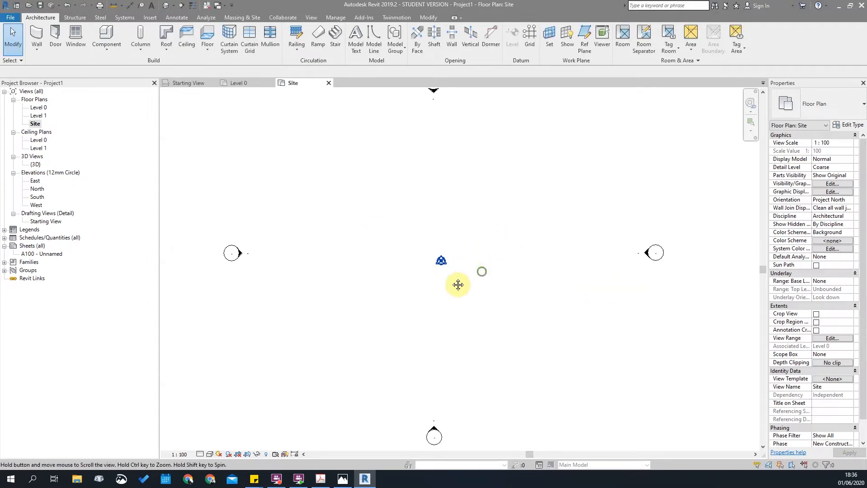
pyautogui.moveTo(475, 275); pyautogui.dragTo(430, 288, button='middle')
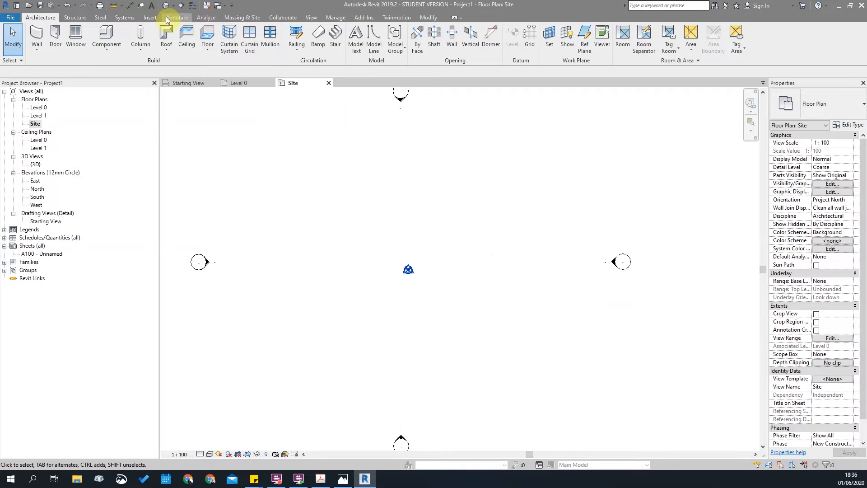
pyautogui.click(149, 18)
pyautogui.click(309, 36)
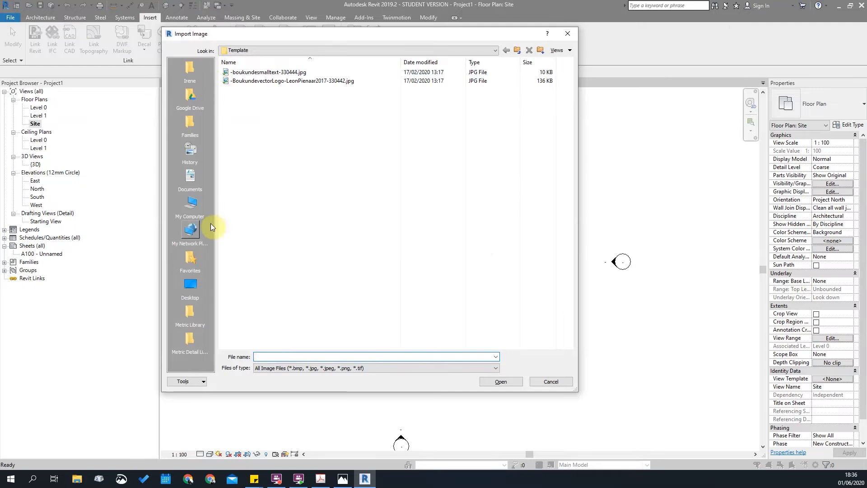
pyautogui.click(189, 94)
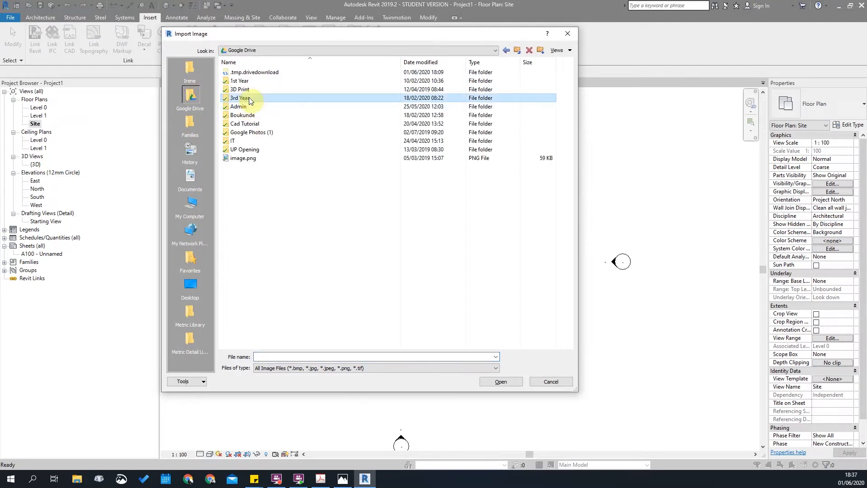
pyautogui.doubleClick(240, 98)
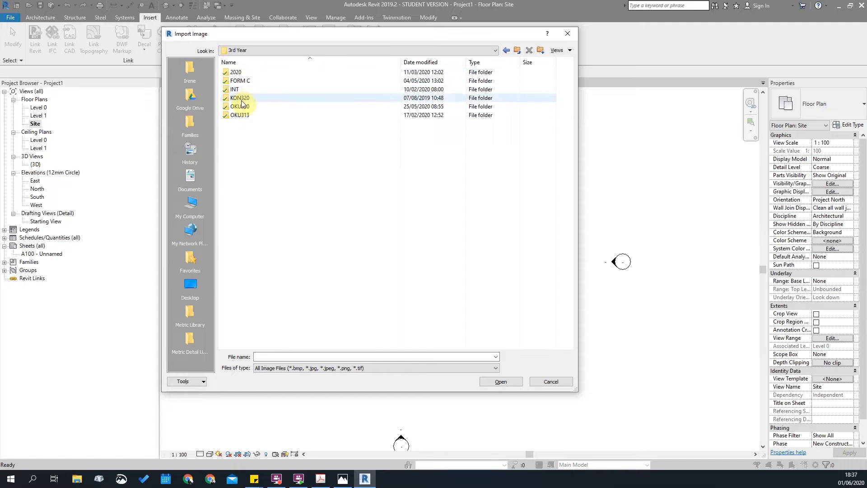
pyautogui.doubleClick(241, 108)
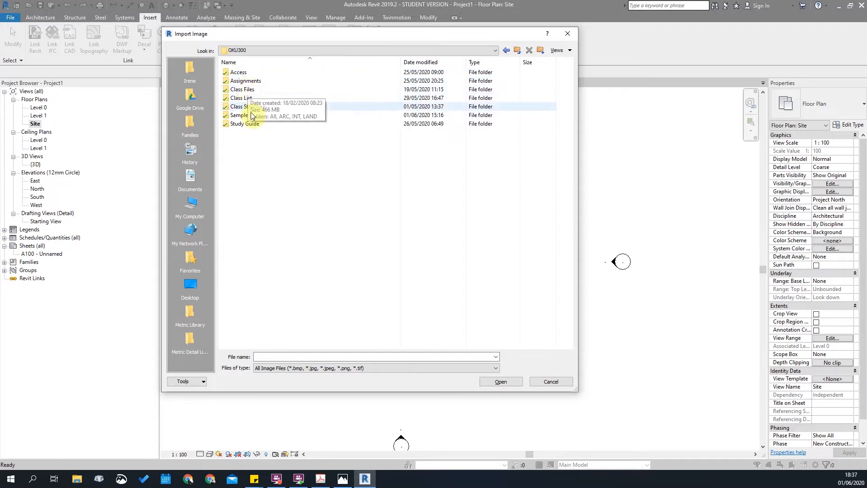
pyautogui.doubleClick(238, 115)
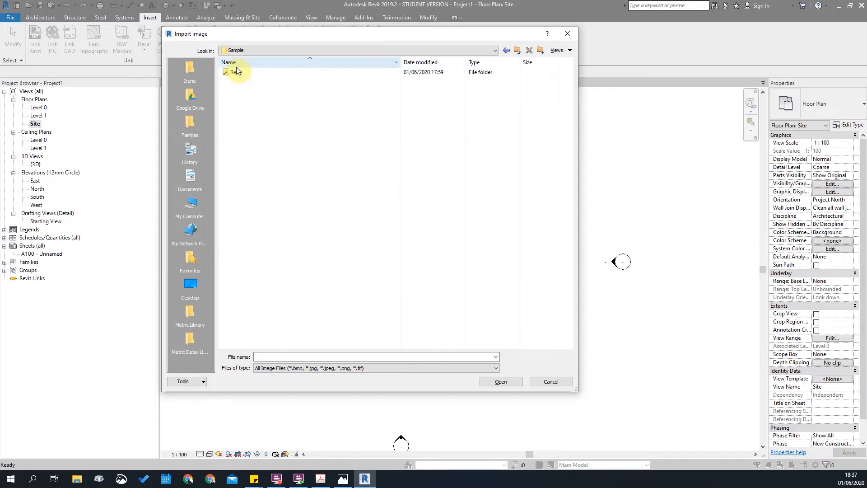
pyautogui.doubleClick(236, 71)
pyautogui.click(244, 72)
pyautogui.click(501, 381)
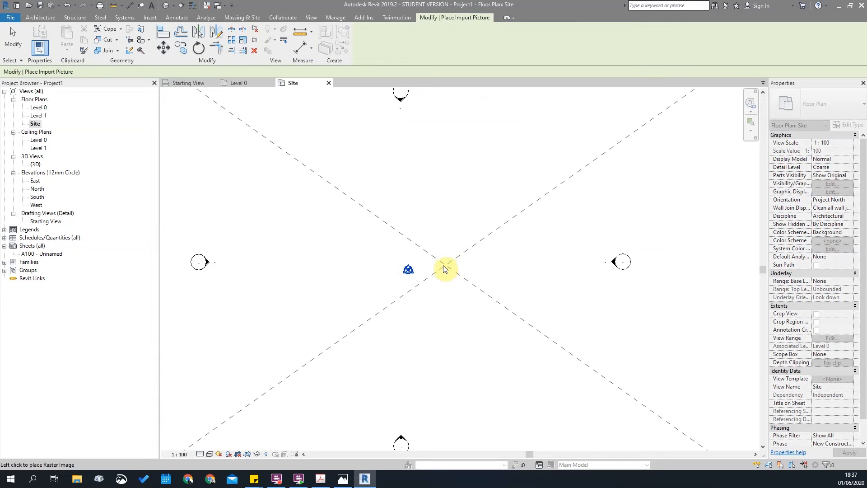
pyautogui.click(422, 263)
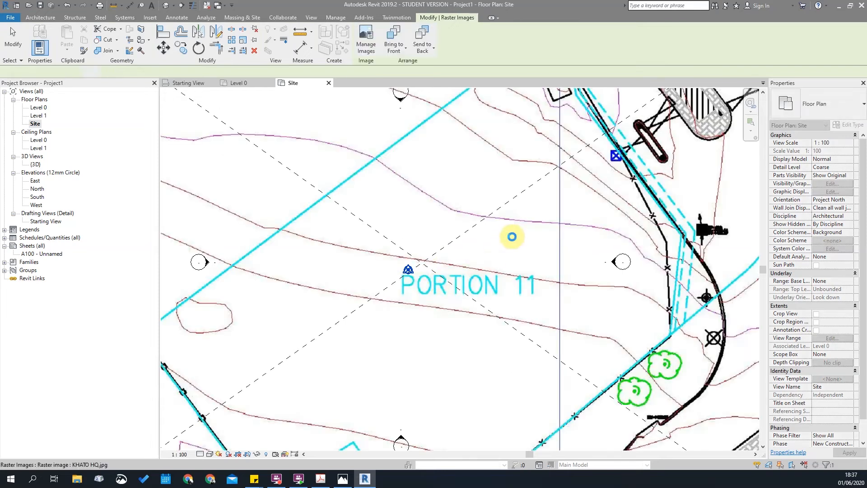
# Scale the survey image graphically from the Y 87600 grid intersection, setting the distance to the Y 87550 intersection to 50000 mm.
pyautogui.scroll(-6, 512, 236)
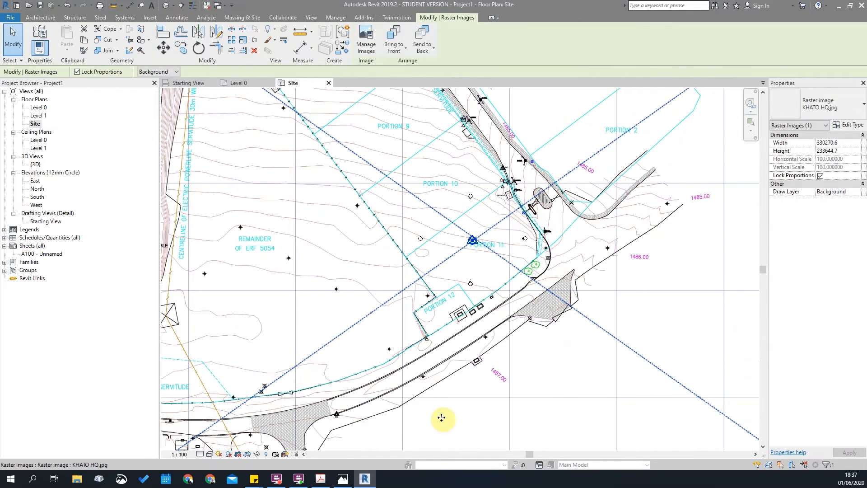
pyautogui.scroll(3, 406, 406)
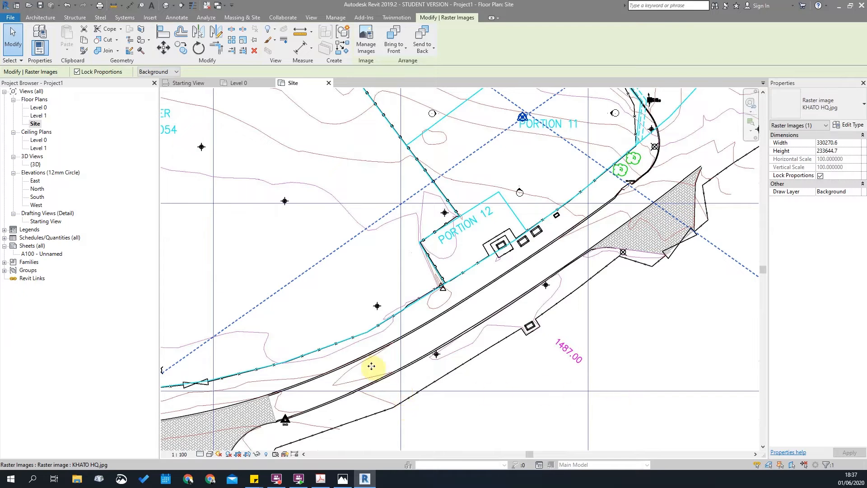
pyautogui.scroll(-5, 471, 213)
pyautogui.scroll(-5, 470, 387)
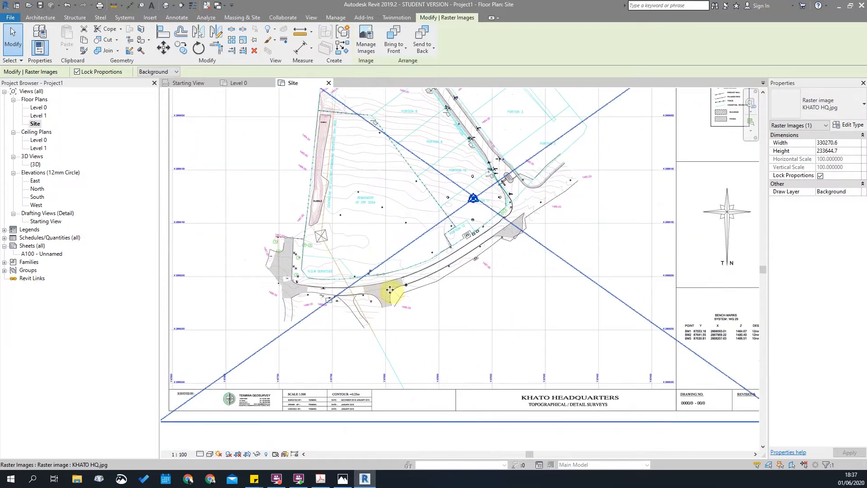
pyautogui.scroll(5, 526, 294)
pyautogui.moveTo(375, 217); pyautogui.dragTo(330, 280, button='middle')
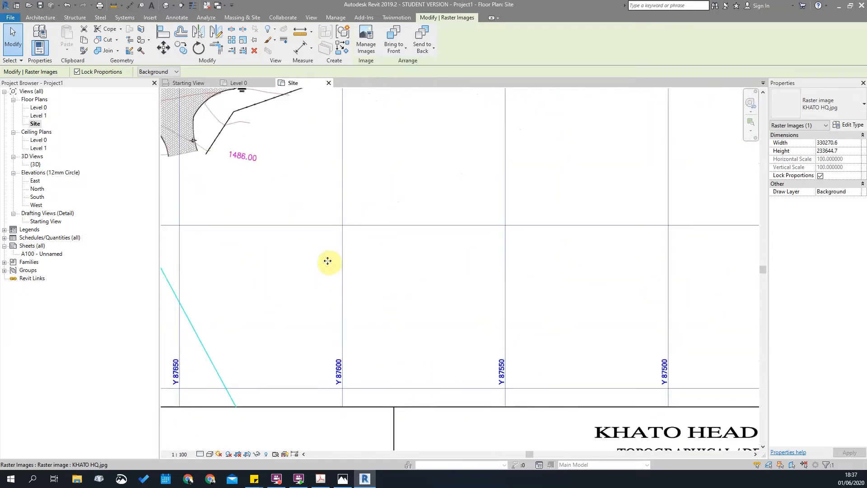
pyautogui.click(243, 40)
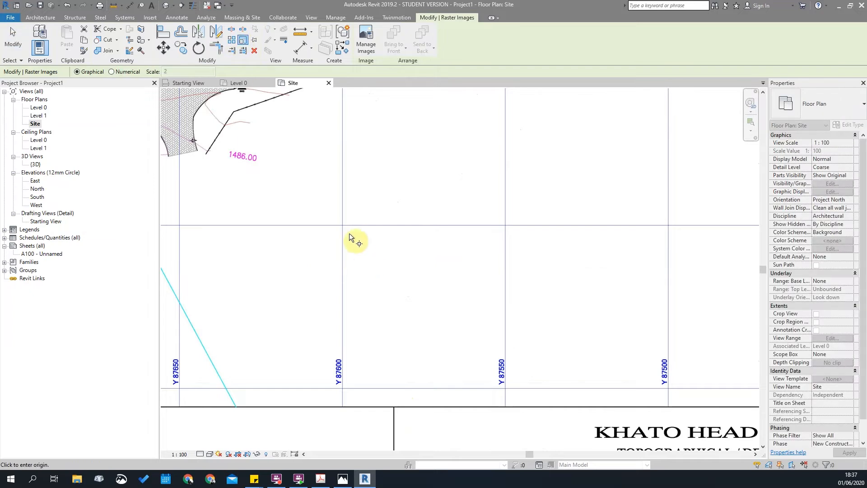
pyautogui.scroll(6, 336, 226)
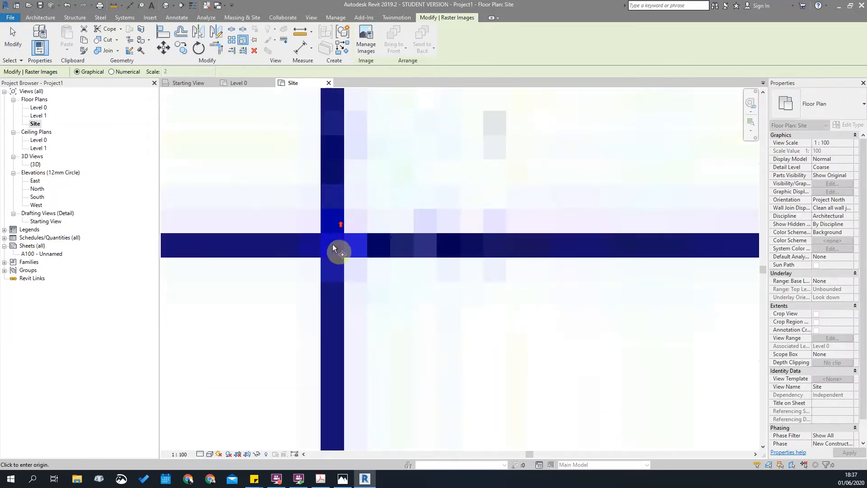
pyautogui.click(332, 244)
pyautogui.scroll(-6, 289, 266)
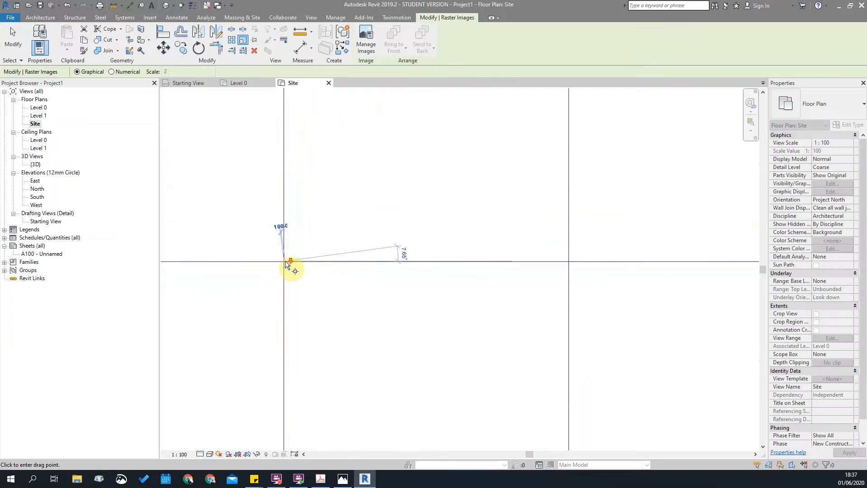
pyautogui.scroll(6, 418, 273)
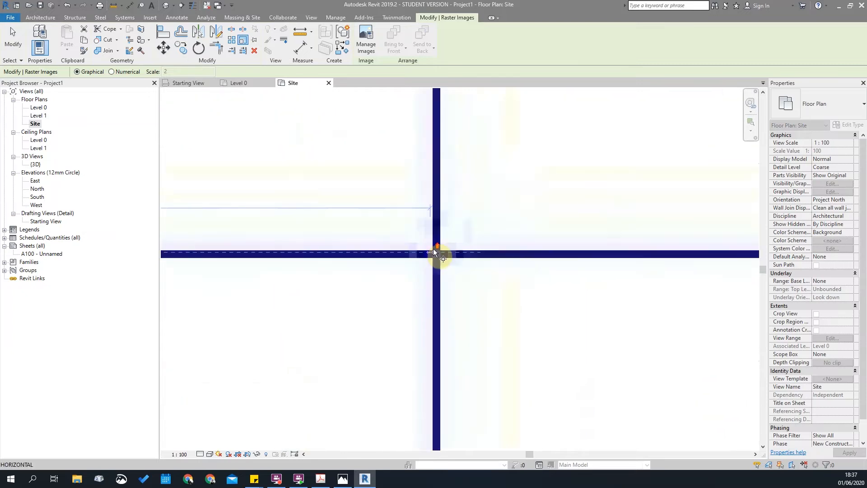
pyautogui.click(461, 261)
pyautogui.scroll(-5, 547, 261)
pyautogui.scroll(-5, 548, 258)
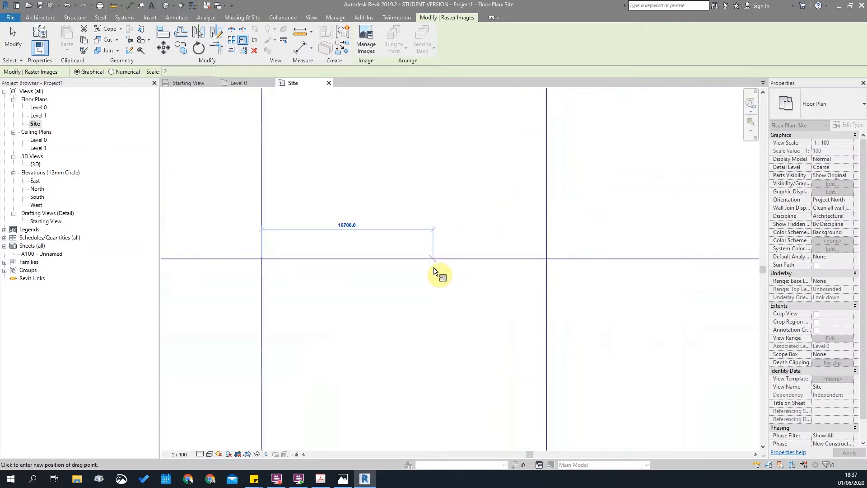
pyautogui.write('50000')
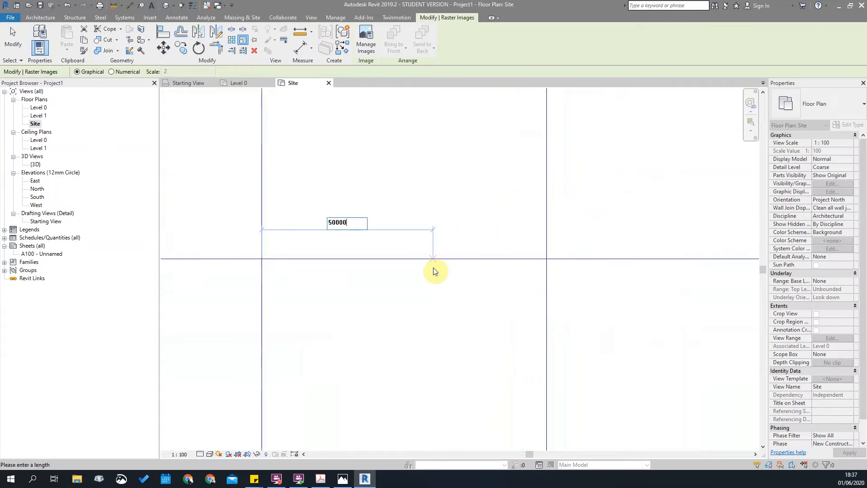
pyautogui.press('Return')
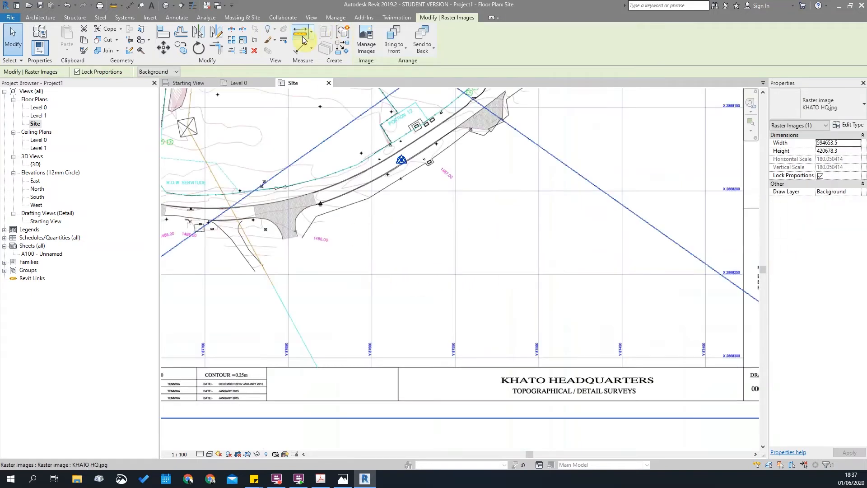
# Measure the distance between the Y 87600 and Y 87550 grid lines on the scaled survey image.
pyautogui.click(304, 40)
pyautogui.scroll(6, 339, 277)
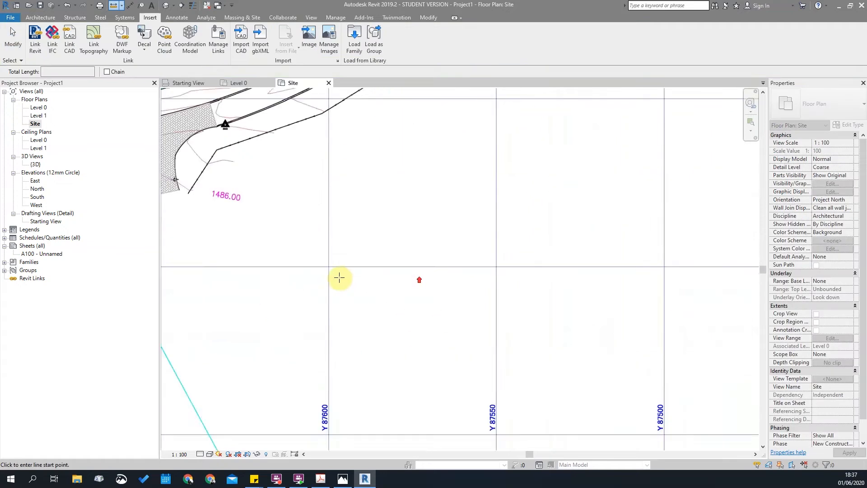
pyautogui.click(314, 251)
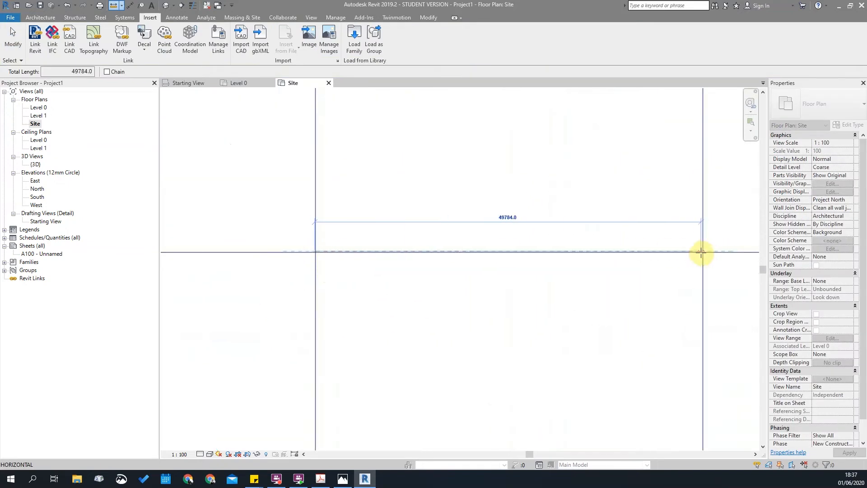
pyautogui.scroll(-6, 608, 294)
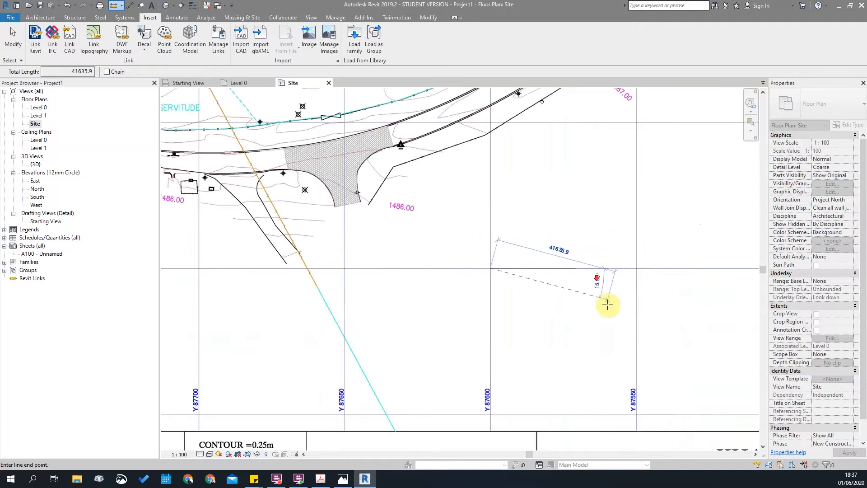
pyautogui.press('Escape')
pyautogui.press('Escape')
# Move the survey image so the roadside boundary corner between Portions 10 and 11, beside the catch pit, lands on the survey point.
pyautogui.click(606, 311)
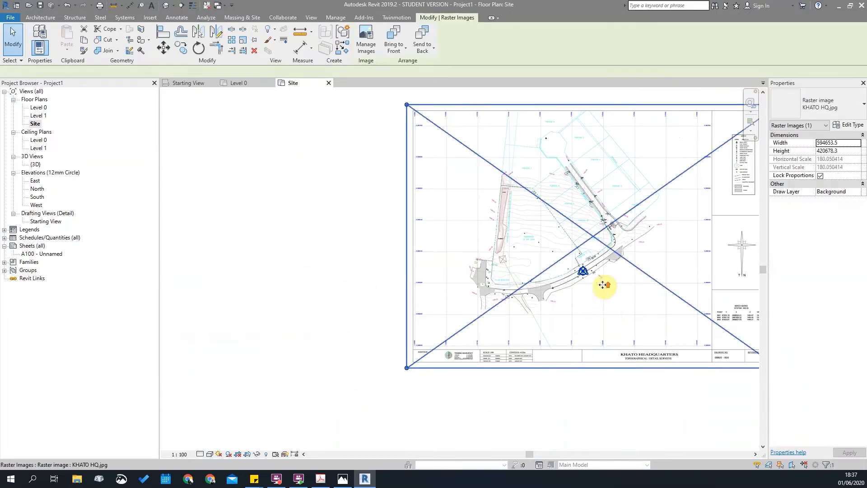
pyautogui.scroll(4, 604, 284)
pyautogui.scroll(2, 569, 194)
pyautogui.scroll(3, 572, 316)
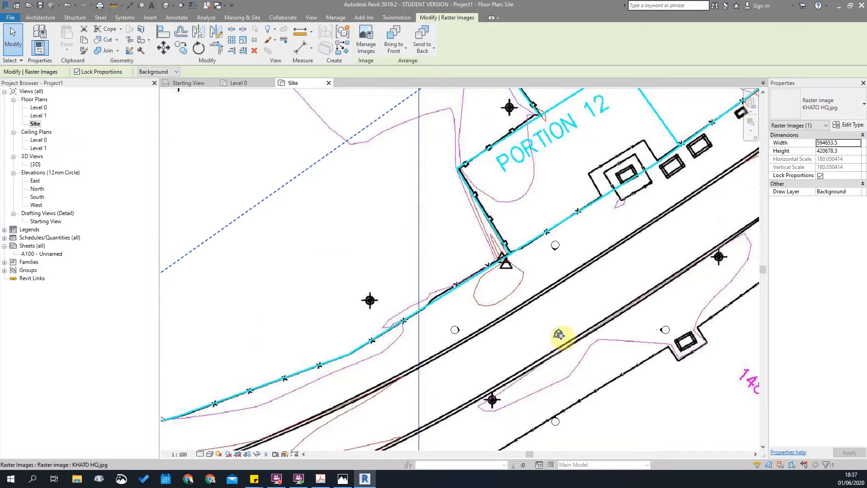
pyautogui.scroll(-2, 560, 335)
pyautogui.moveTo(609, 156); pyautogui.dragTo(502, 303, button='middle')
pyautogui.scroll(-2, 529, 237)
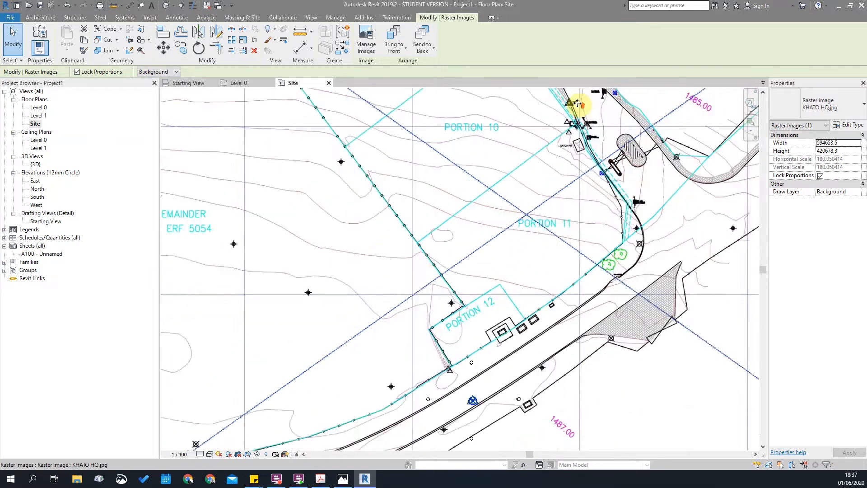
pyautogui.scroll(3, 576, 135)
pyautogui.press('Escape')
pyautogui.scroll(2, 576, 147)
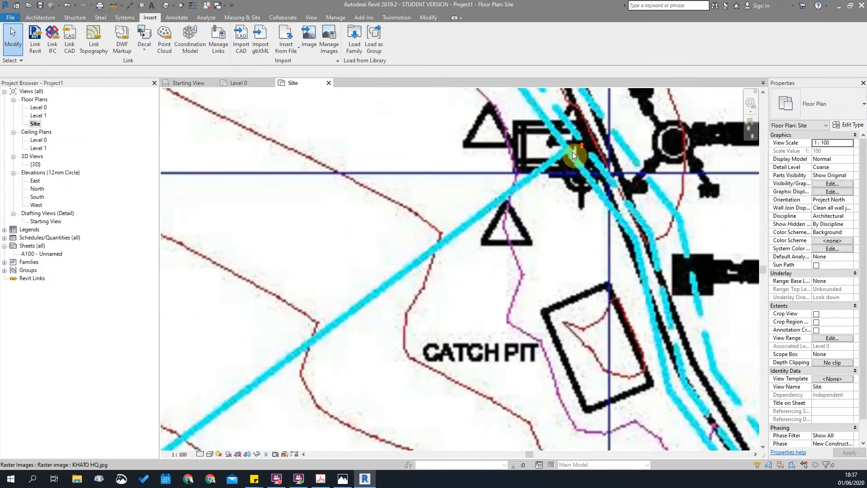
pyautogui.scroll(5, 576, 147)
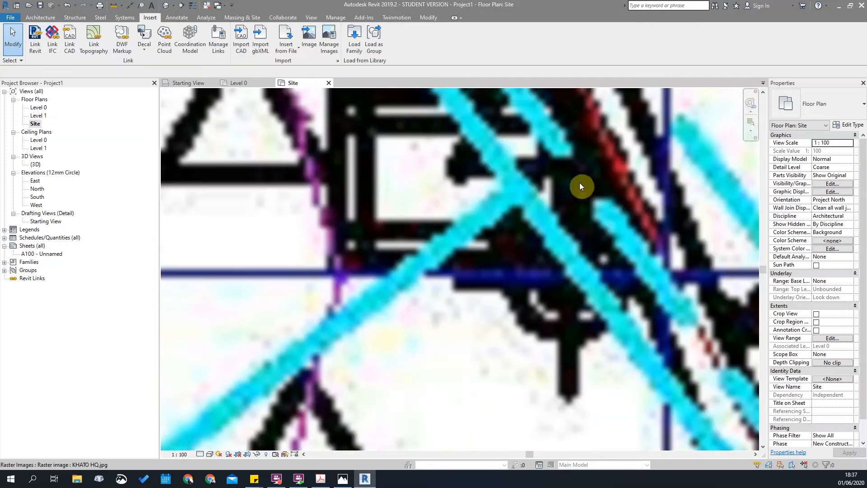
pyautogui.click(545, 211)
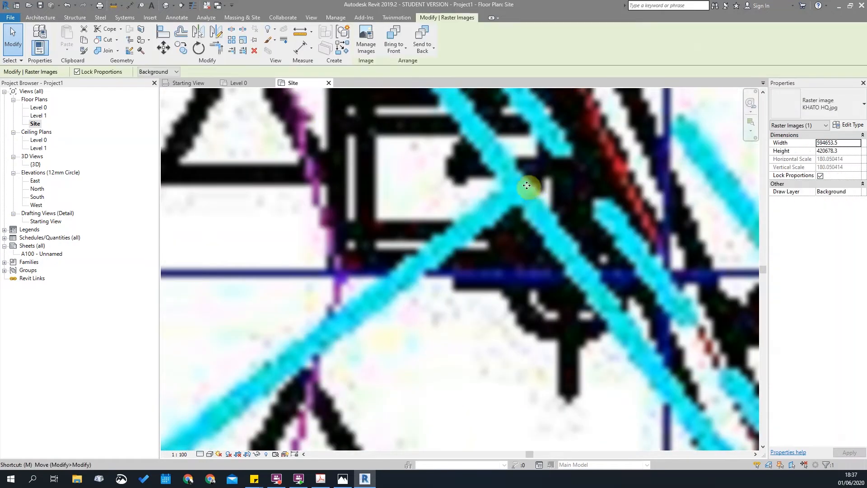
pyautogui.scroll(-6, 520, 213)
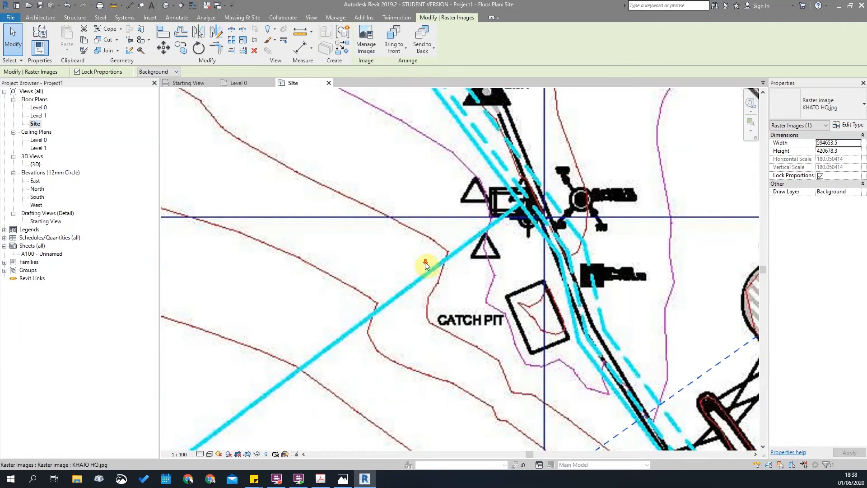
pyautogui.scroll(-2, 454, 261)
pyautogui.scroll(5, 454, 261)
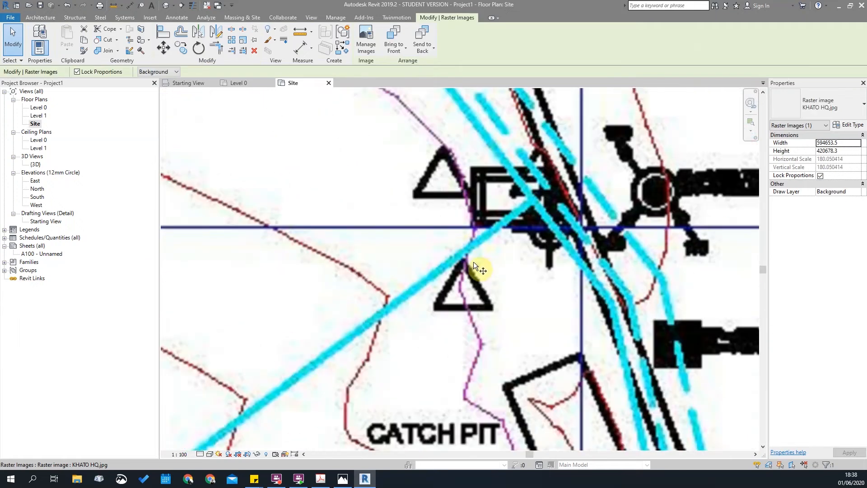
pyautogui.press('m')
pyautogui.press('v')
pyautogui.click(532, 202)
pyautogui.scroll(-7, 532, 202)
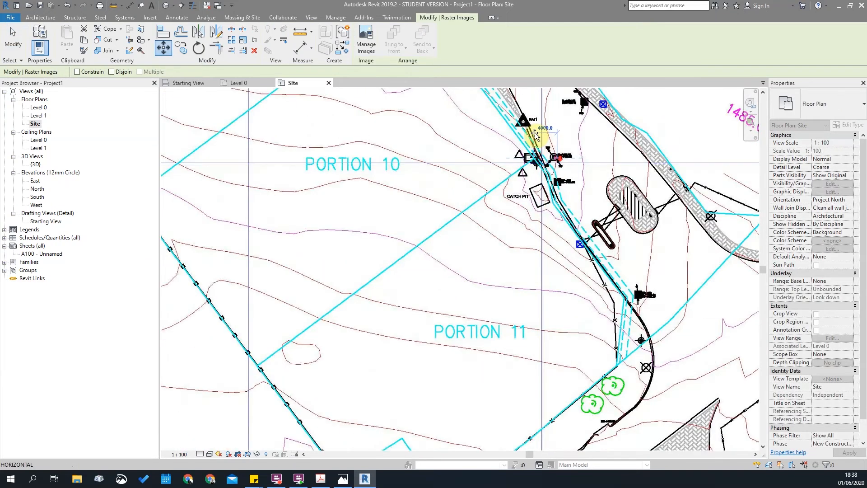
pyautogui.scroll(4, 472, 286)
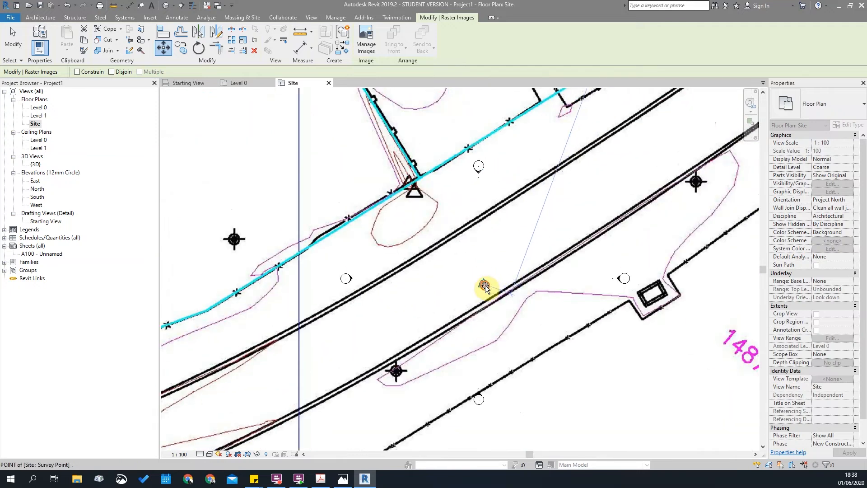
pyautogui.click(484, 284)
pyautogui.press('Escape')
# Examine how the corner between Portions 10 and 11 lines up with the survey point and the surrounding portions.
pyautogui.scroll(6, 487, 286)
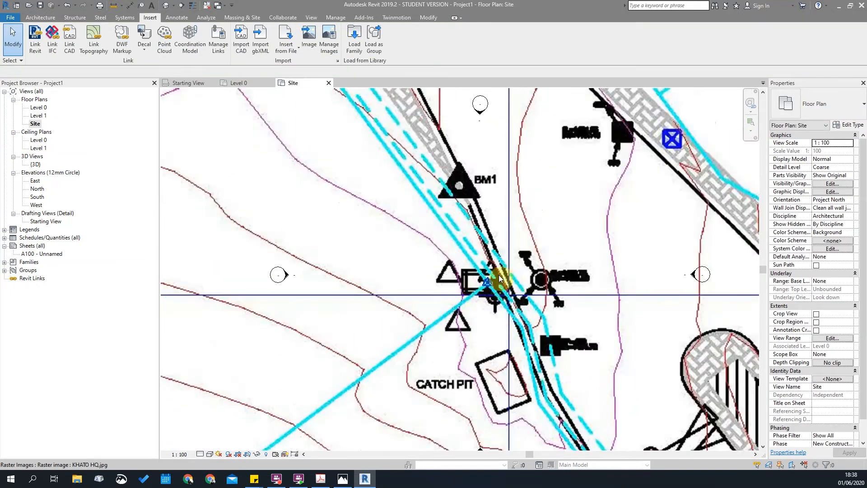
pyautogui.scroll(-4, 551, 277)
pyautogui.scroll(-2, 569, 274)
pyautogui.scroll(3, 553, 276)
pyautogui.scroll(-3, 546, 270)
pyautogui.scroll(1, 555, 269)
pyautogui.scroll(-3, 550, 268)
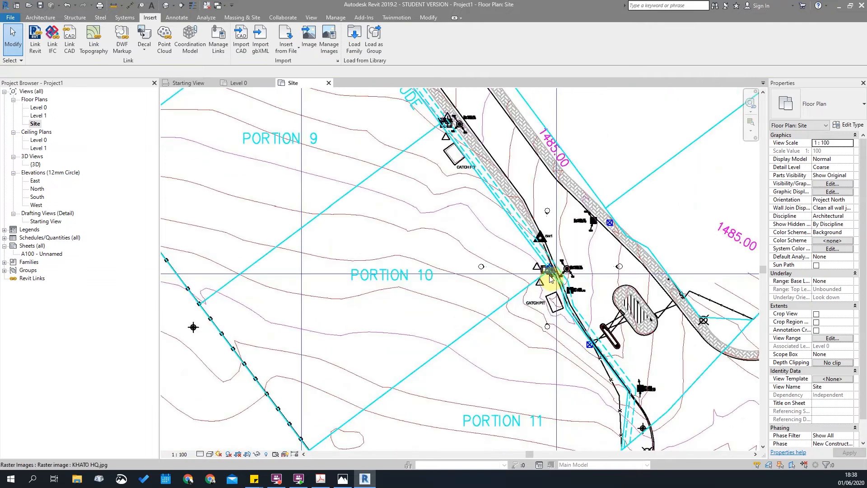
pyautogui.scroll(-4, 440, 318)
pyautogui.moveTo(475, 289); pyautogui.dragTo(465, 273, button='middle')
pyautogui.scroll(1, 443, 192)
pyautogui.scroll(-1, 319, 300)
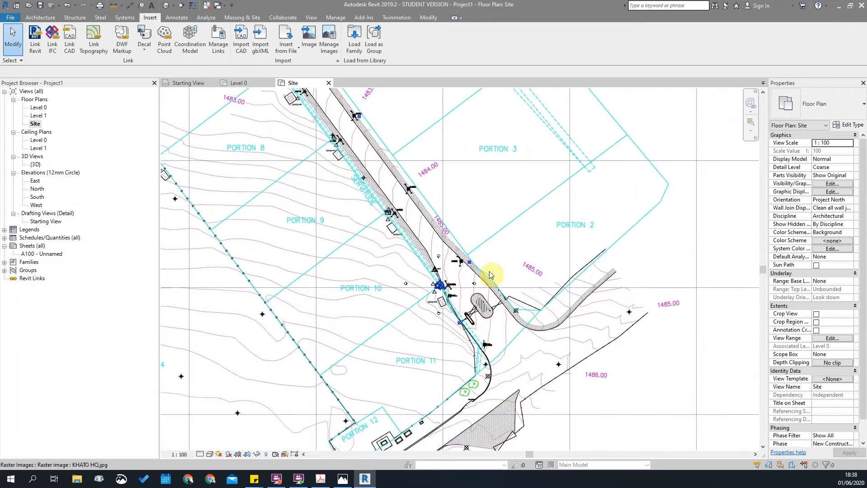
# In the site settings, turn off contours at intervals and add a second additional contour row with the Multiple Values range type.
pyautogui.click(243, 17)
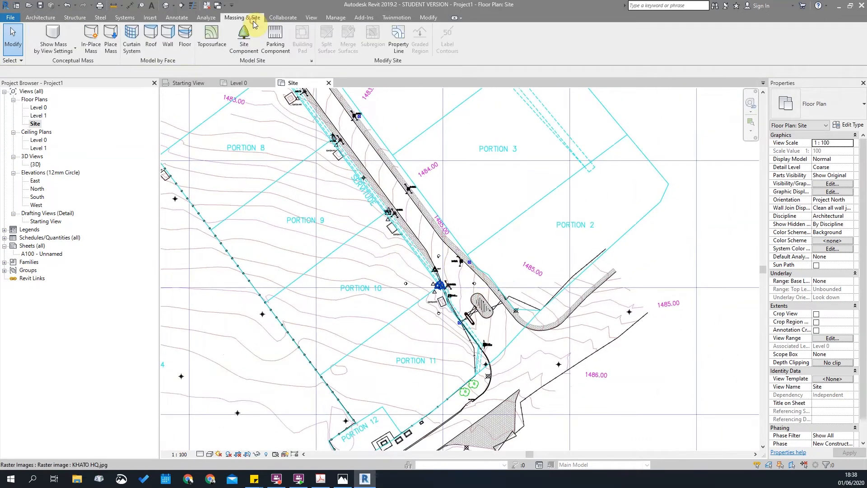
pyautogui.click(311, 61)
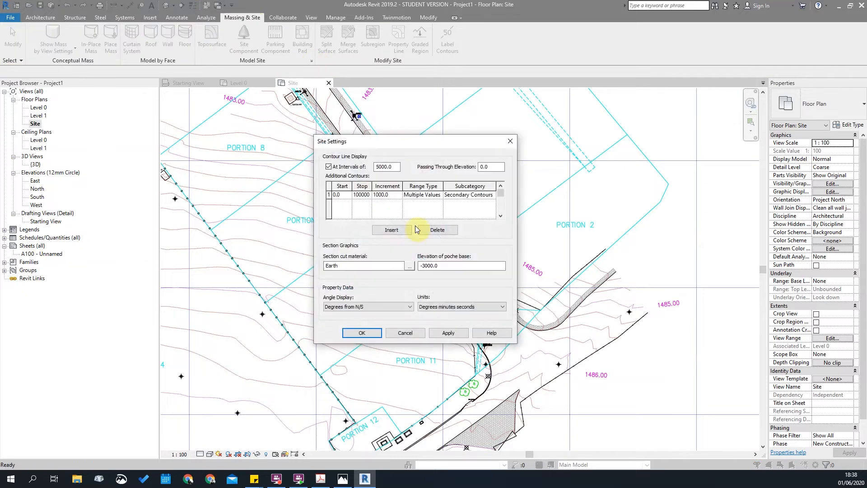
pyautogui.click(329, 166)
pyautogui.click(391, 231)
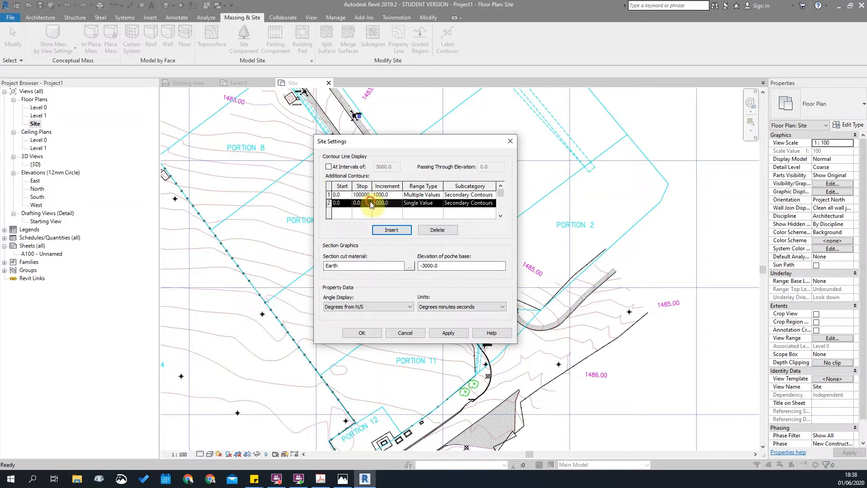
pyautogui.click(438, 203)
pyautogui.click(409, 214)
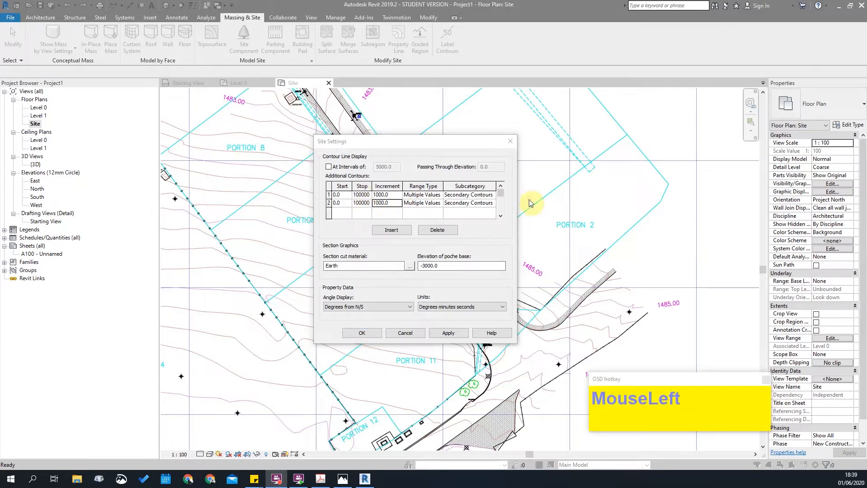
# Set the subcategory of the first additional contour row to Primary Contours.
pyautogui.click(495, 202)
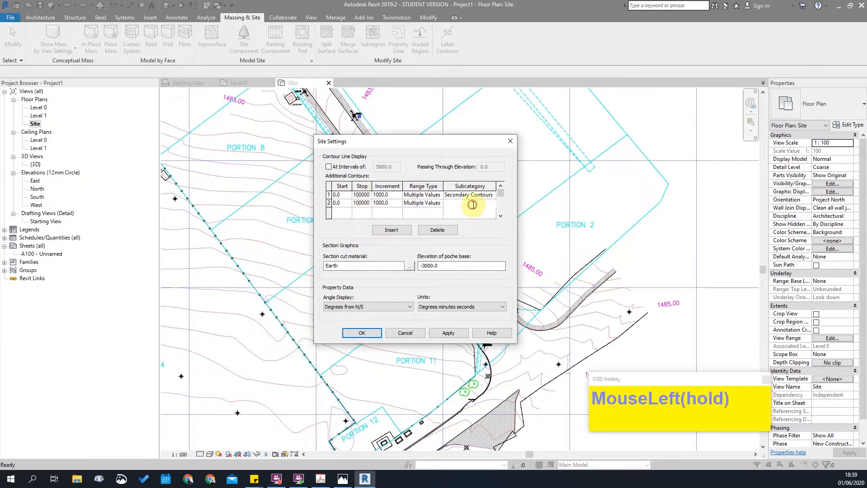
pyautogui.click(494, 205)
pyautogui.click(494, 204)
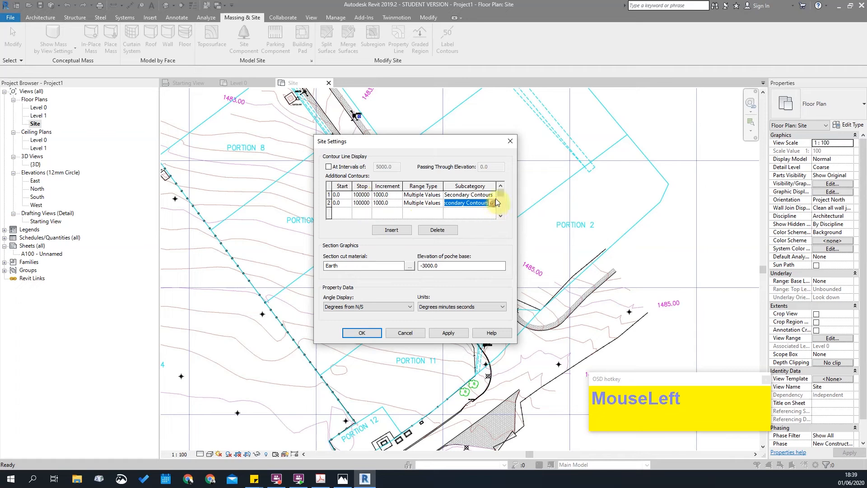
pyautogui.click(493, 197)
pyautogui.click(492, 195)
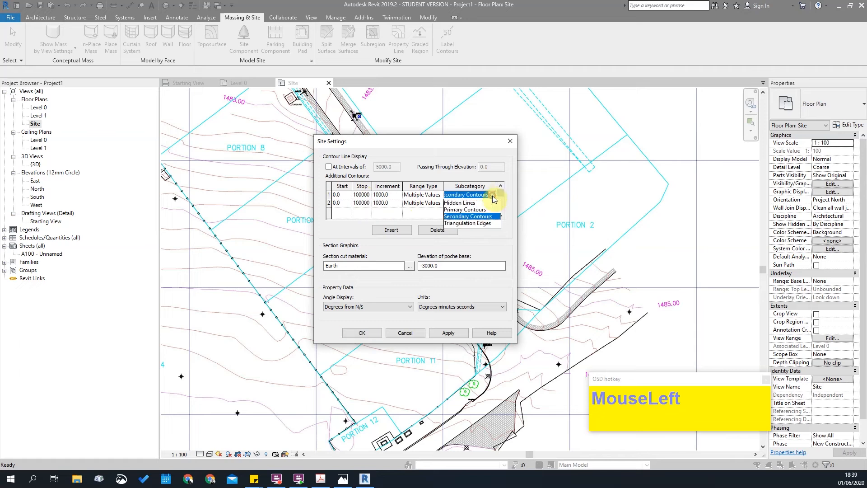
pyautogui.click(470, 210)
# Set the increment of the second additional contour row to 250 and apply the site settings.
pyautogui.click(396, 203)
pyautogui.click(397, 204)
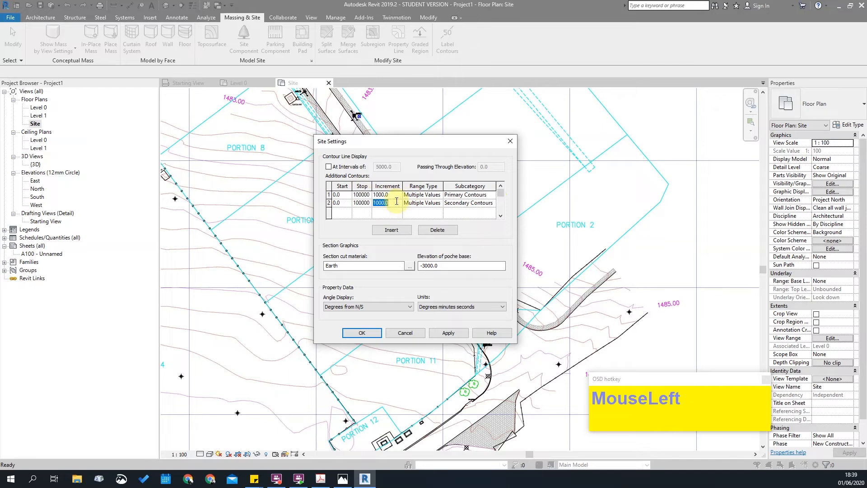
pyautogui.write('250')
pyautogui.click(383, 215)
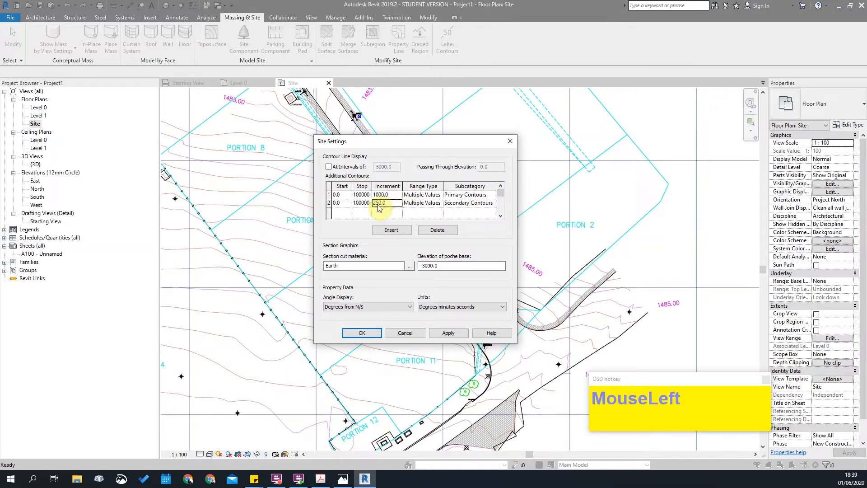
pyautogui.click(459, 334)
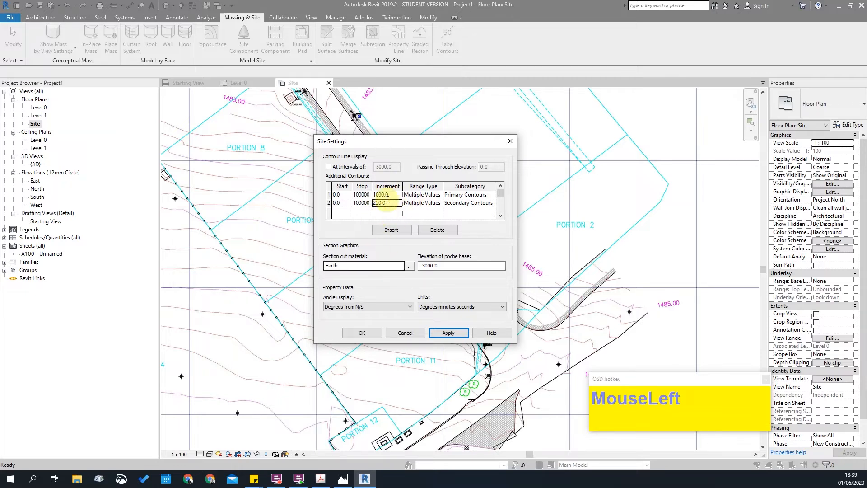
pyautogui.click(329, 166)
pyautogui.click(329, 167)
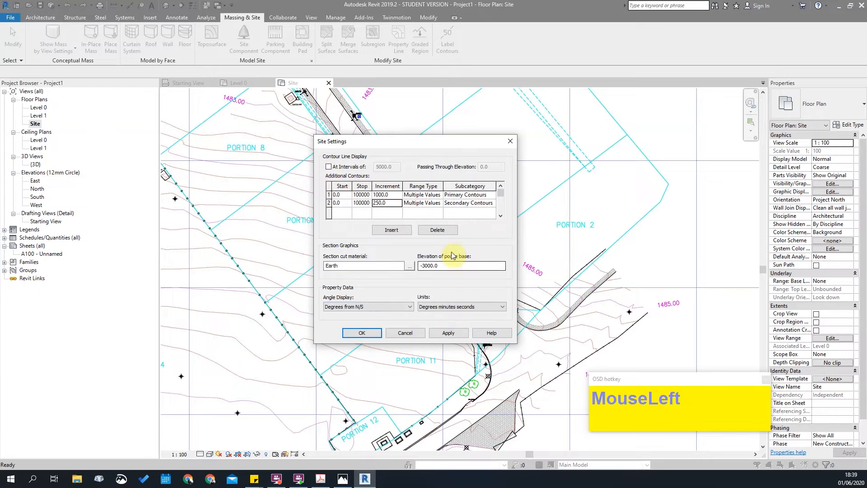
# Set the start value of both additional contour rows to -1500, then apply and close the site settings.
pyautogui.click(361, 194)
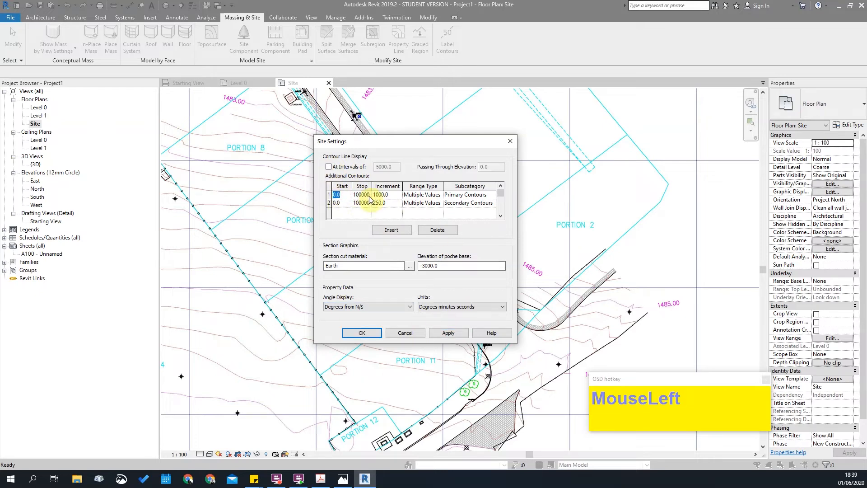
pyautogui.moveTo(344, 195); pyautogui.dragTo(319, 196)
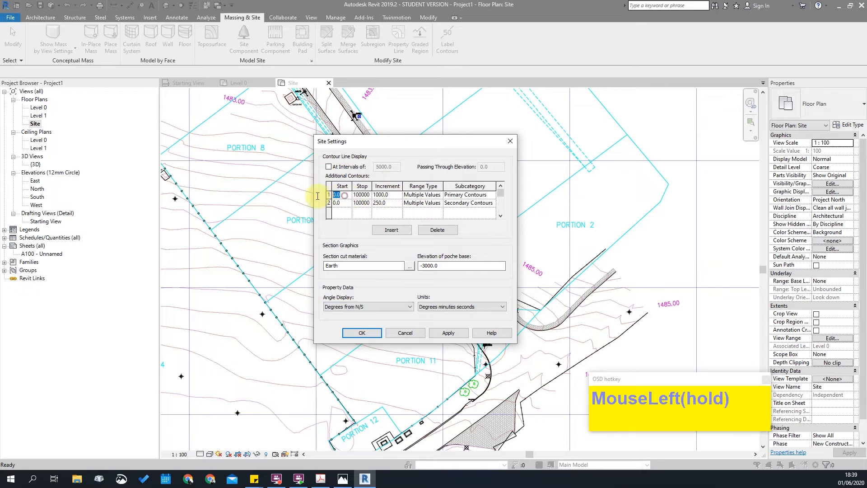
pyautogui.write('-15')
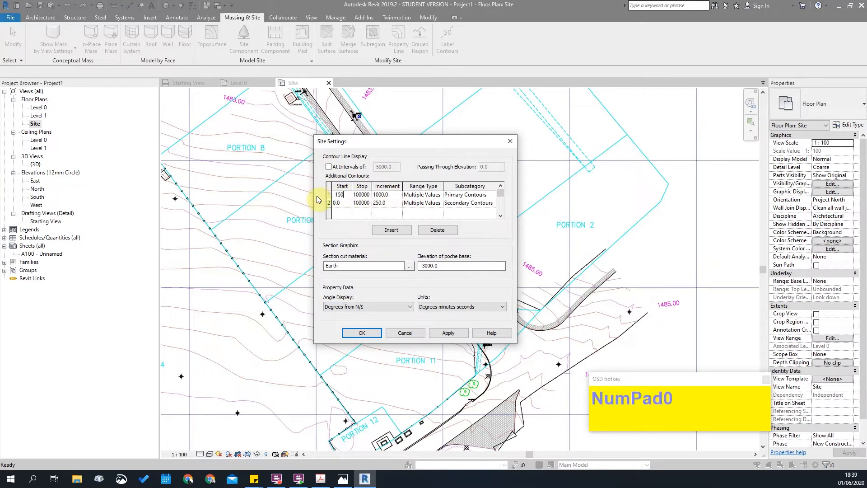
pyautogui.click(342, 203)
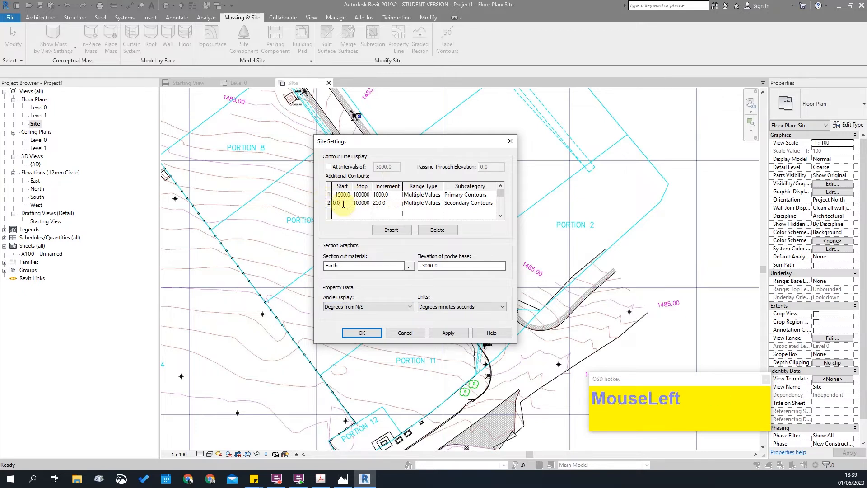
pyautogui.write('-150')
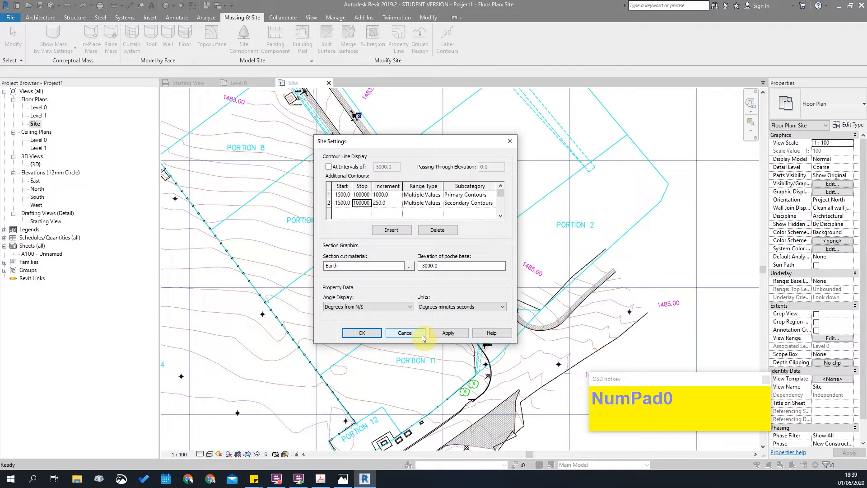
pyautogui.click(447, 335)
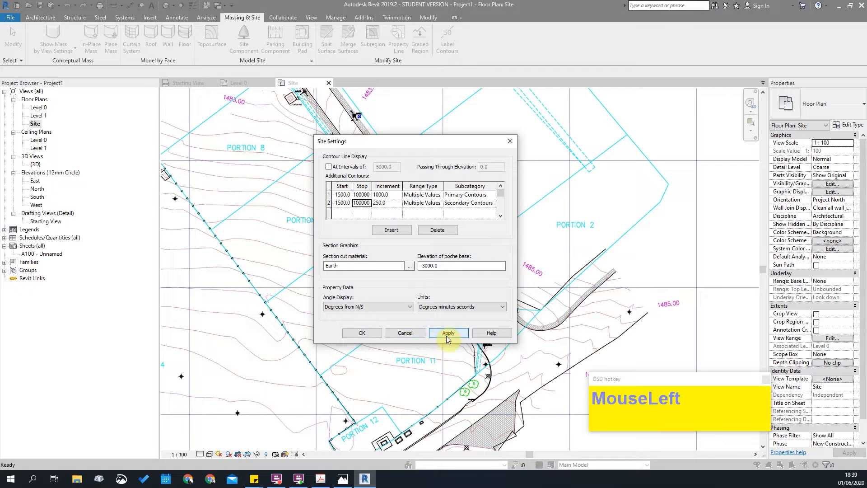
pyautogui.click(367, 333)
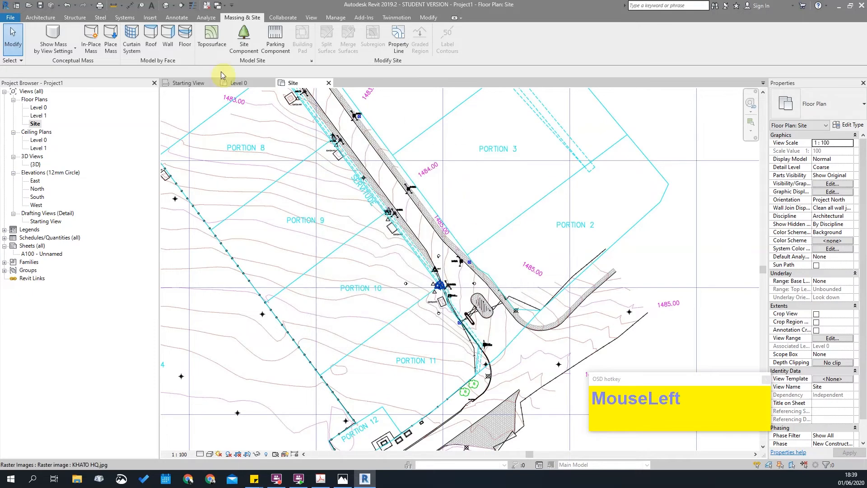
# Start a new toposurface and examine the contours between the 1484.00 and 1485.00 labels along the road beside Portions 9 and 10.
pyautogui.click(207, 47)
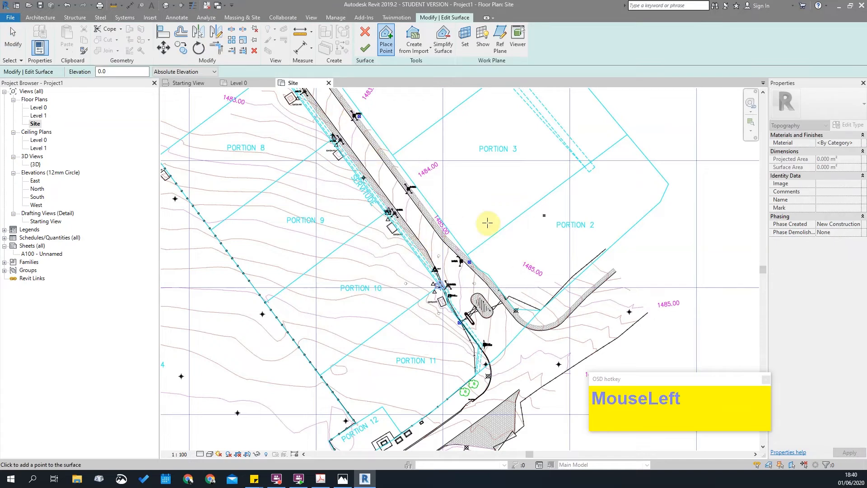
pyautogui.scroll(3, 384, 182)
pyautogui.scroll(2, 470, 217)
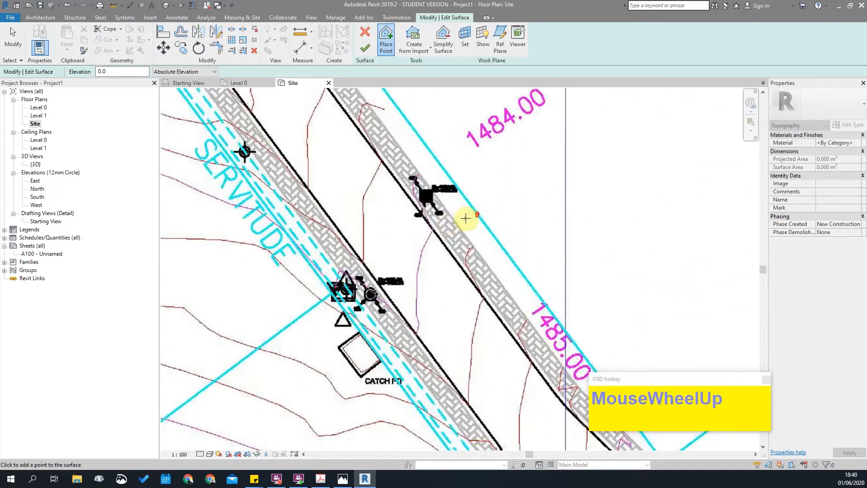
pyautogui.scroll(-5, 434, 281)
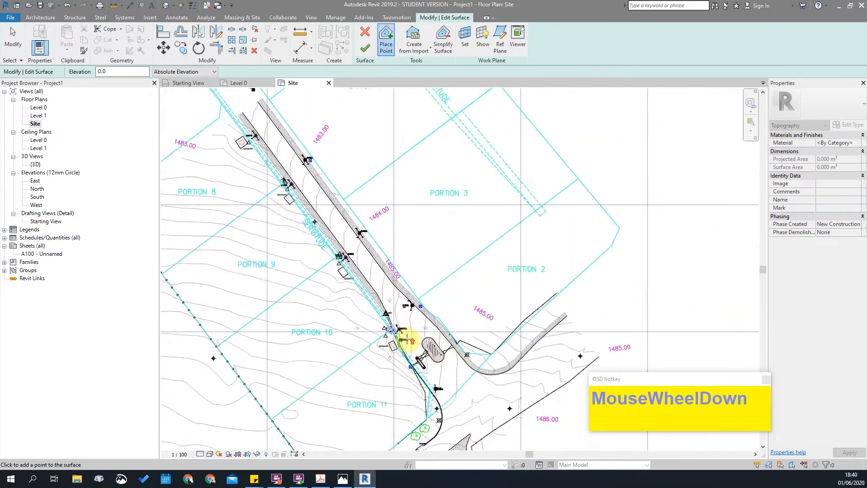
pyautogui.scroll(3, 360, 212)
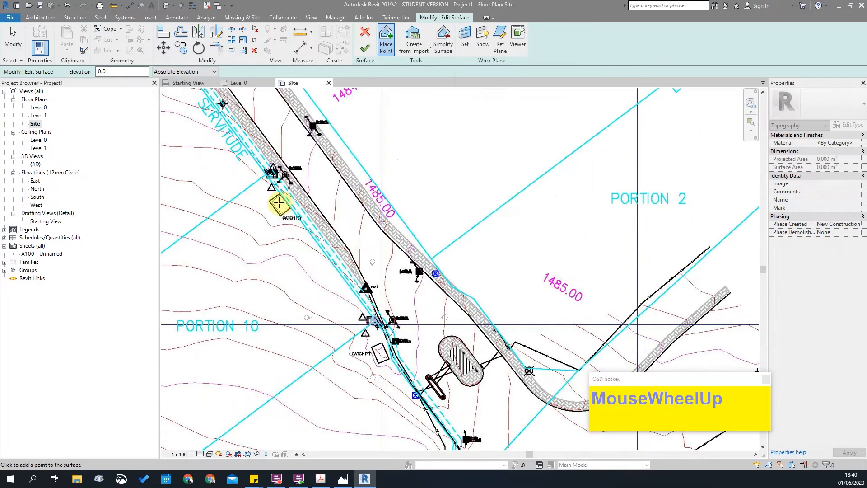
pyautogui.scroll(-4, 320, 203)
pyautogui.scroll(5, 286, 203)
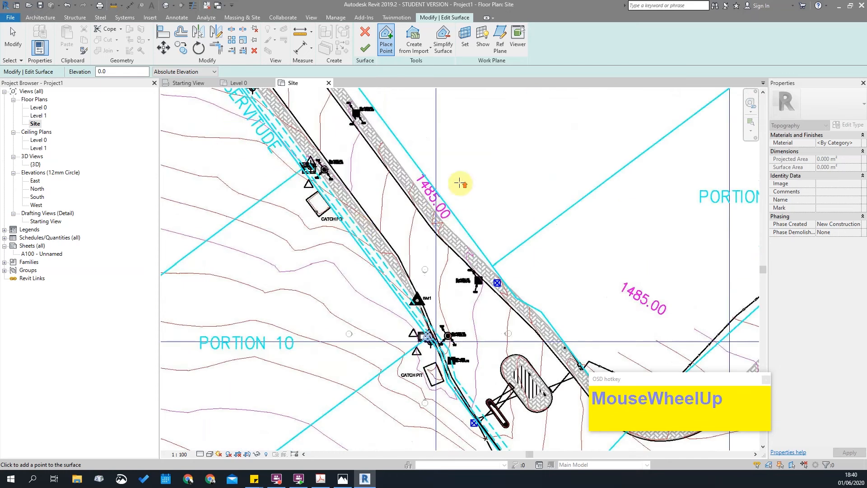
pyautogui.scroll(-2, 458, 213)
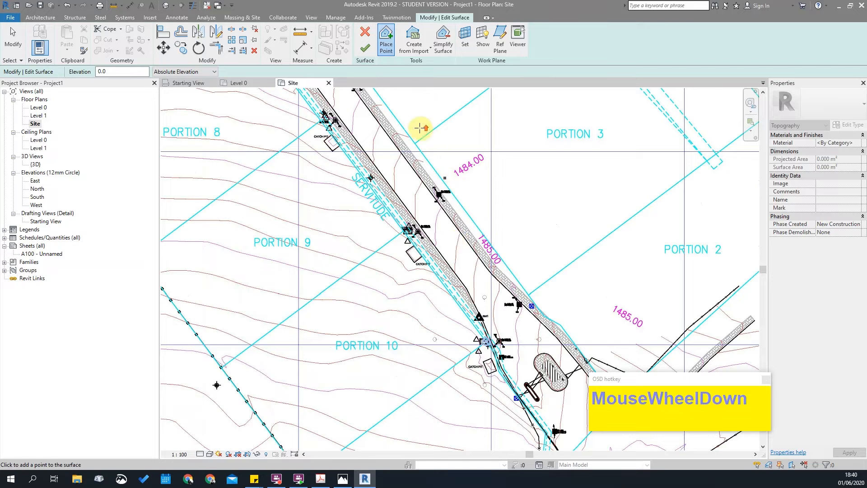
pyautogui.click(456, 209)
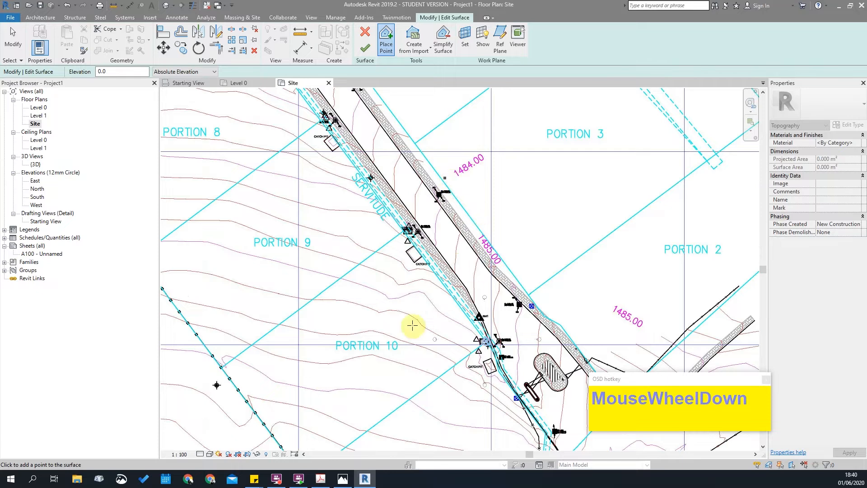
pyautogui.moveTo(401, 294); pyautogui.dragTo(383, 249, button='middle')
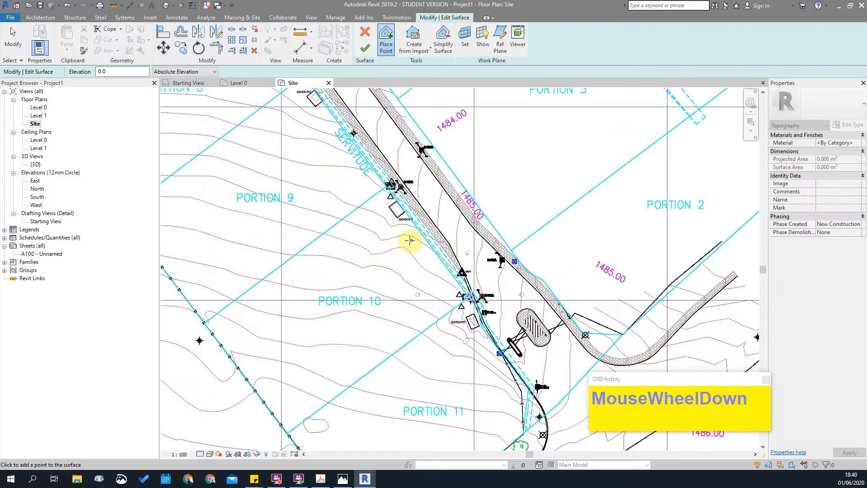
pyautogui.scroll(3, 361, 241)
pyautogui.scroll(-3, 416, 253)
pyautogui.scroll(2, 532, 218)
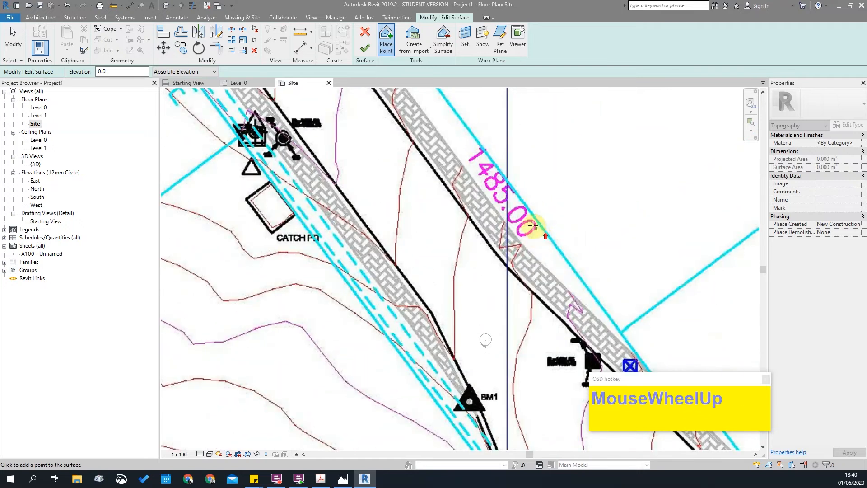
pyautogui.scroll(-1, 481, 373)
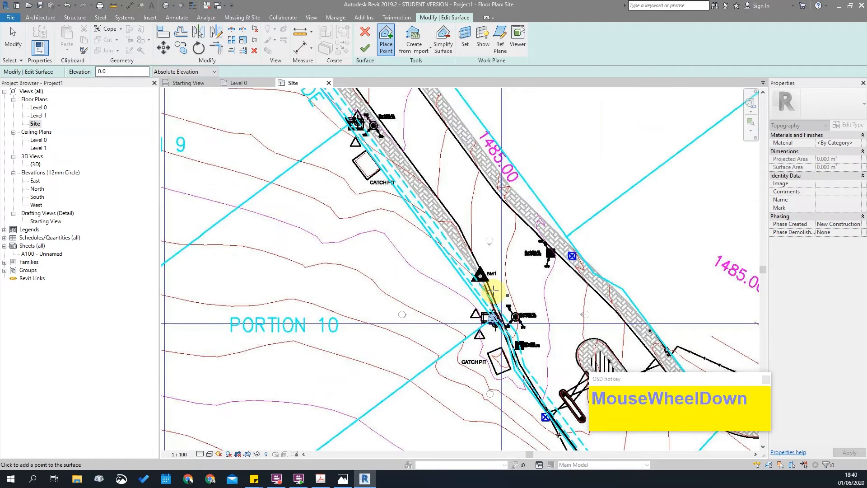
pyautogui.scroll(-1, 503, 172)
pyautogui.scroll(2, 527, 145)
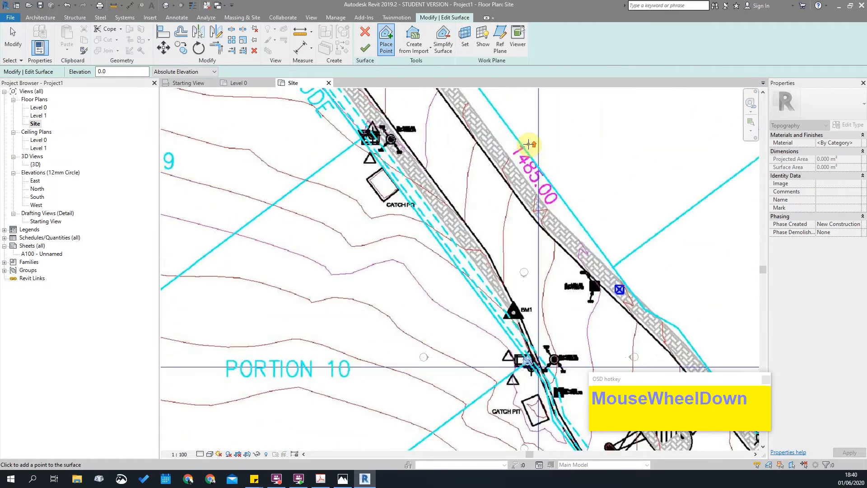
pyautogui.moveTo(546, 182); pyautogui.dragTo(536, 219, button='middle')
pyautogui.scroll(-2, 528, 217)
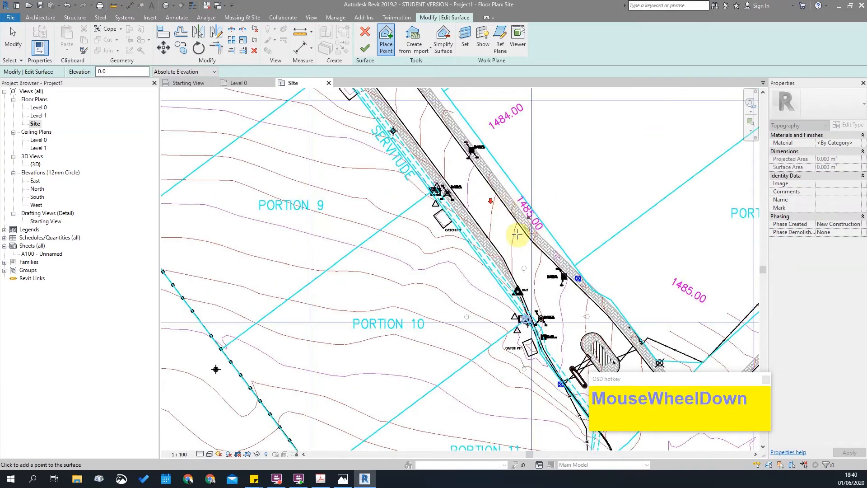
pyautogui.scroll(3, 487, 189)
pyautogui.scroll(-2, 444, 144)
pyautogui.scroll(2, 459, 175)
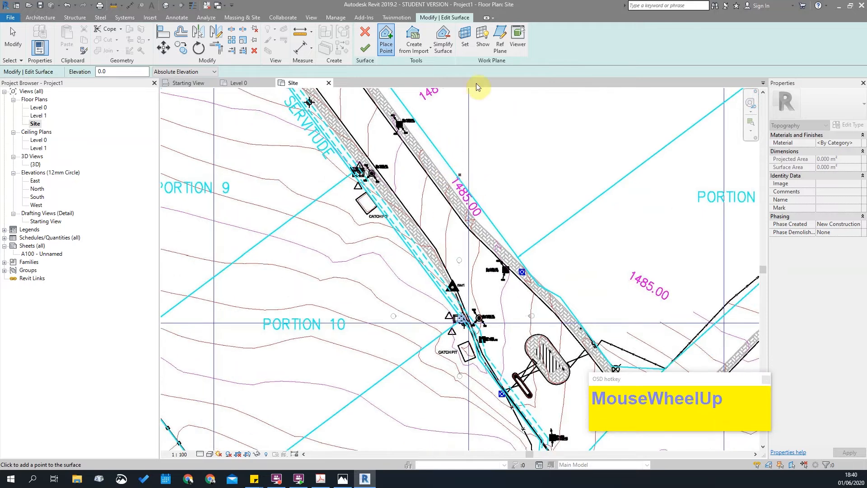
pyautogui.scroll(-2, 469, 144)
pyautogui.scroll(2, 469, 156)
pyautogui.scroll(-2, 526, 240)
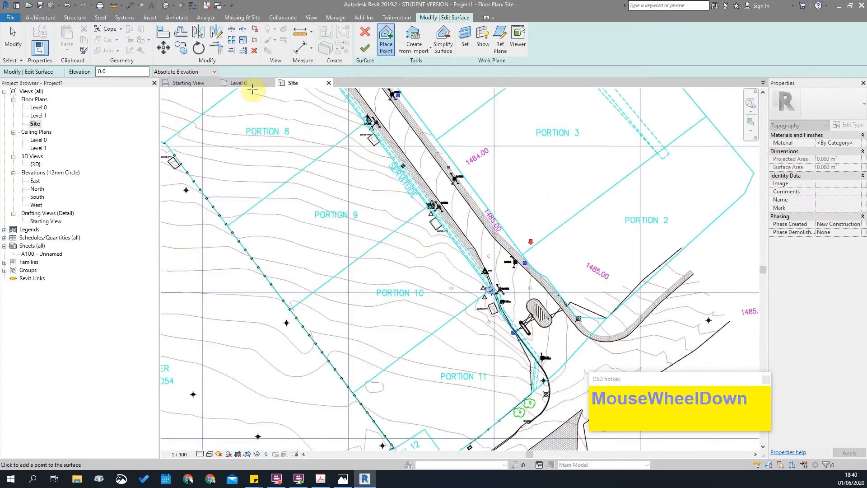
# Set the point elevation to -1000 and place surface points along the 1484.00 contour across the road and servitude into Portion 9.
pyautogui.click(116, 71)
pyautogui.write('-1')
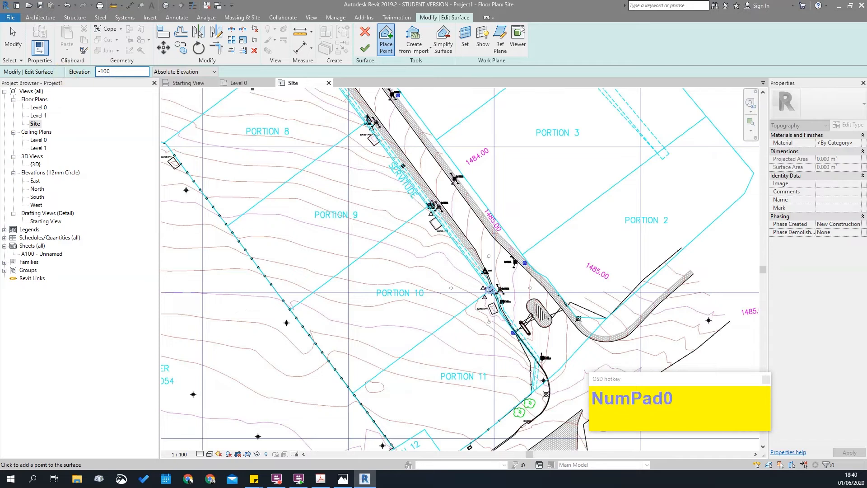
pyautogui.write('000.0')
pyautogui.scroll(-1, 364, 167)
pyautogui.scroll(3, 381, 219)
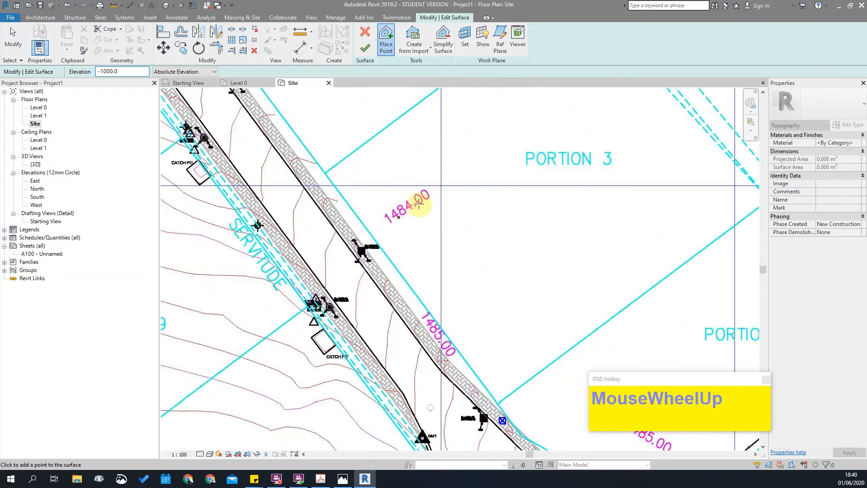
pyautogui.scroll(-1, 526, 315)
pyautogui.scroll(2, 474, 263)
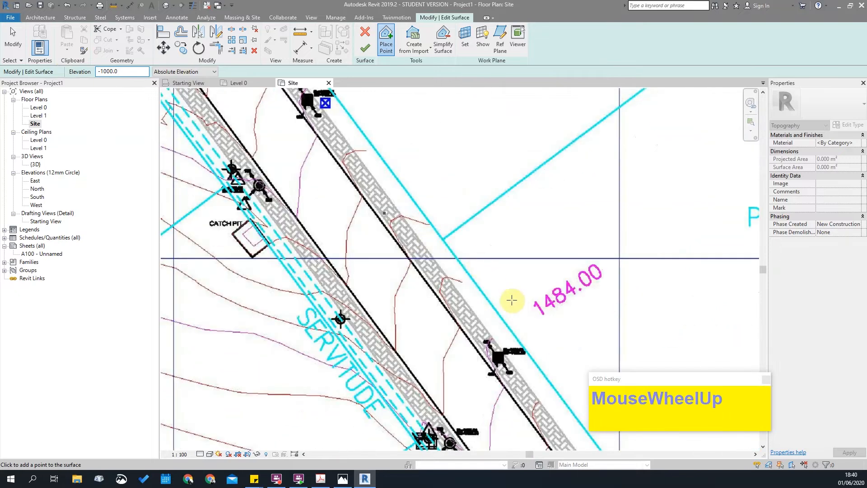
pyautogui.scroll(-1, 502, 319)
pyautogui.scroll(1, 502, 320)
pyautogui.click(501, 304)
pyautogui.click(498, 326)
pyautogui.click(511, 351)
pyautogui.click(497, 385)
pyautogui.click(498, 417)
pyautogui.click(493, 425)
pyautogui.click(458, 389)
pyautogui.click(422, 380)
pyautogui.click(389, 342)
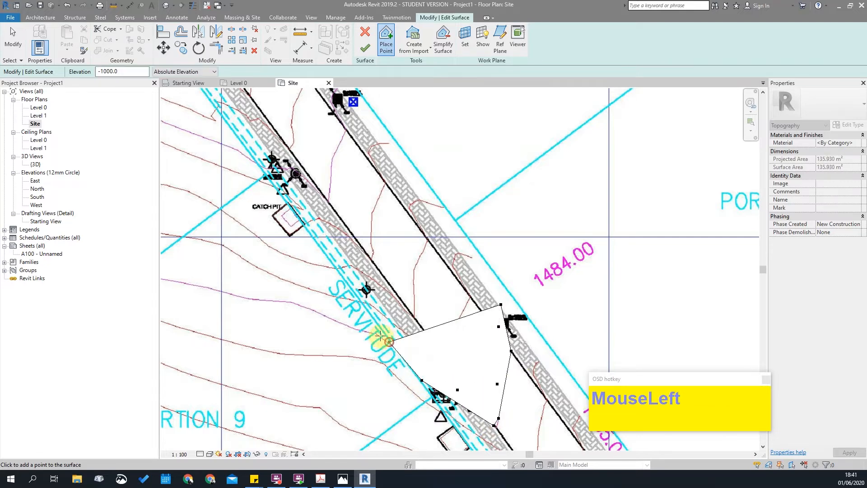
pyautogui.click(354, 330)
pyautogui.click(314, 308)
pyautogui.click(279, 299)
# Continue placing -1000 elevation points along the 1484.00 contour from Portion 9 through Portion 8 to its far boundary.
pyautogui.scroll(-2, 485, 300)
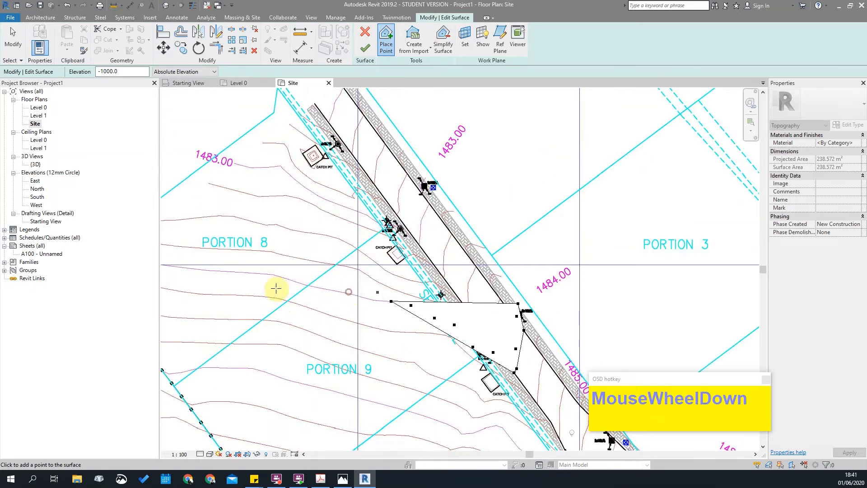
pyautogui.click(349, 292)
pyautogui.click(283, 279)
pyautogui.scroll(-1, 402, 294)
pyautogui.scroll(-2, 329, 283)
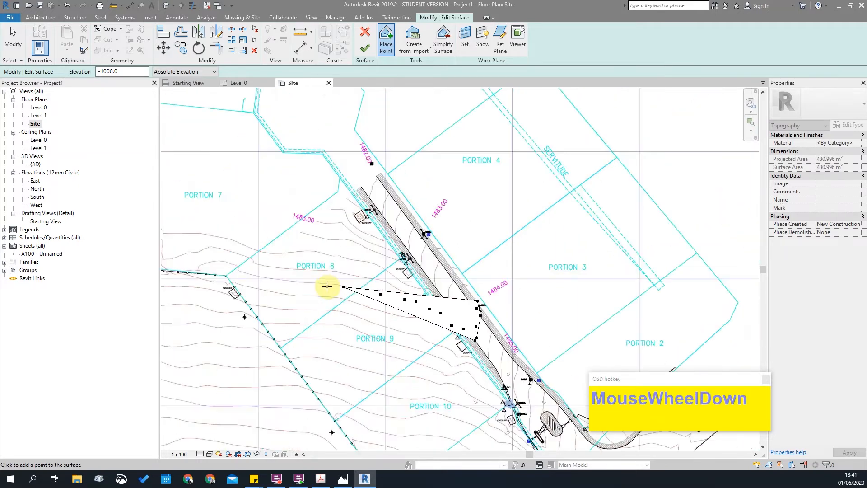
pyautogui.click(327, 283)
pyautogui.click(293, 280)
pyautogui.click(263, 275)
pyautogui.click(243, 272)
pyautogui.click(233, 264)
pyautogui.click(217, 263)
pyautogui.click(193, 265)
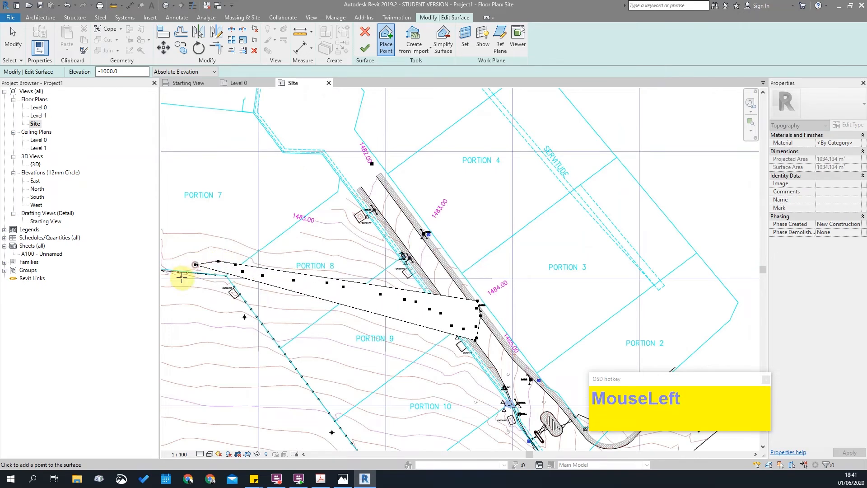
# Set the point elevation to 0 and place surface points along the 1485.00 contour down the road beside Portion 10.
pyautogui.scroll(-3, 350, 196)
pyautogui.scroll(2, 451, 293)
pyautogui.scroll(2, 406, 225)
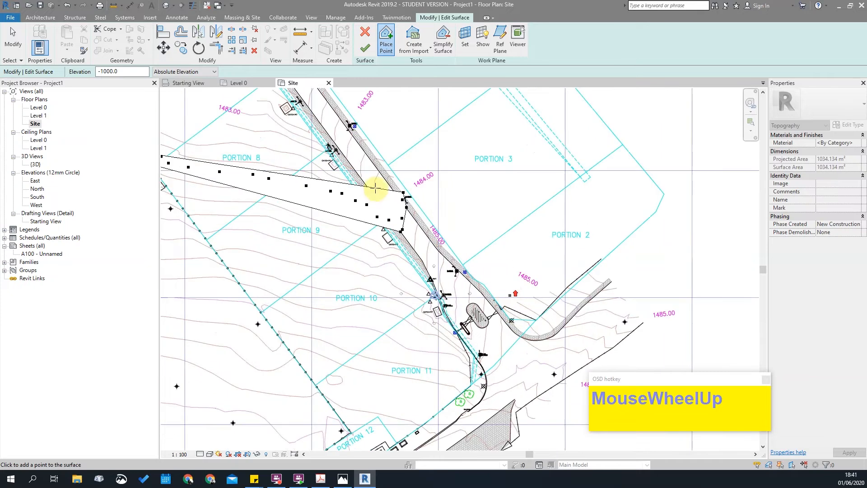
pyautogui.moveTo(128, 71); pyautogui.dragTo(87, 72)
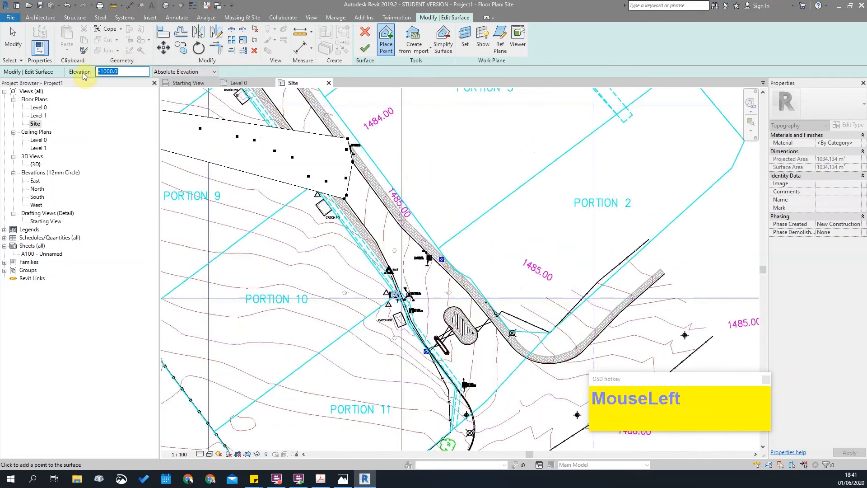
pyautogui.write('0')
pyautogui.scroll(2, 429, 250)
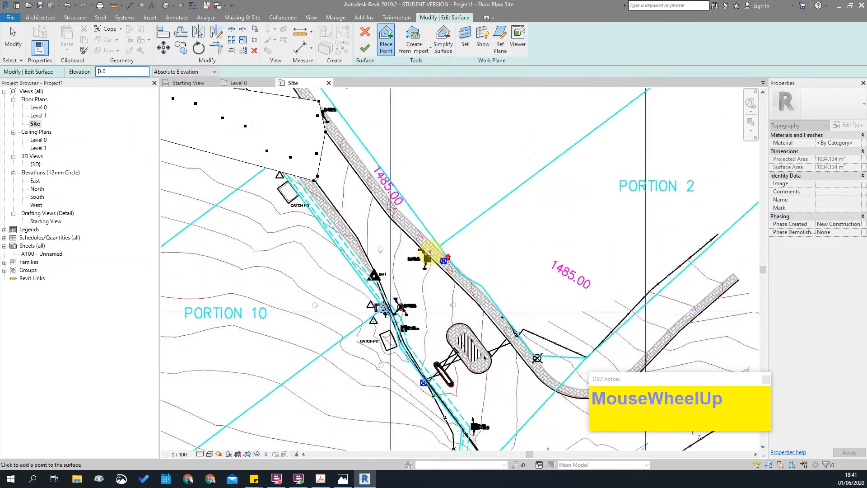
pyautogui.scroll(2, 430, 250)
pyautogui.click(410, 211)
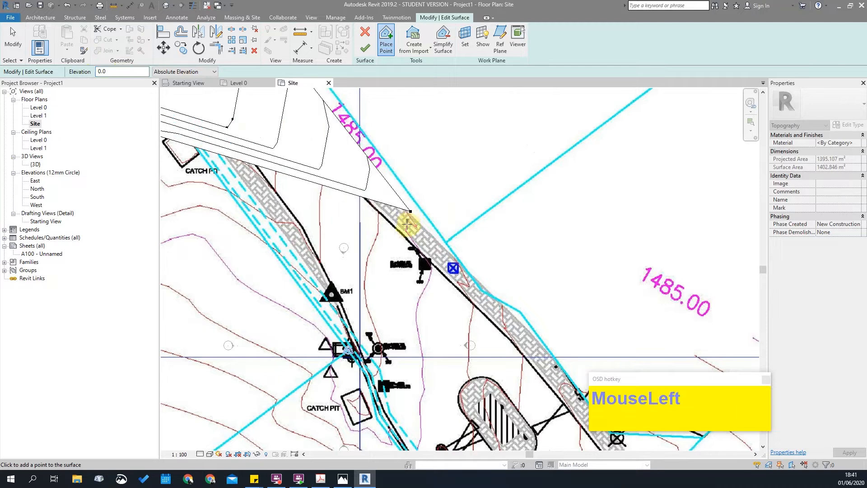
pyautogui.click(426, 252)
pyautogui.click(430, 274)
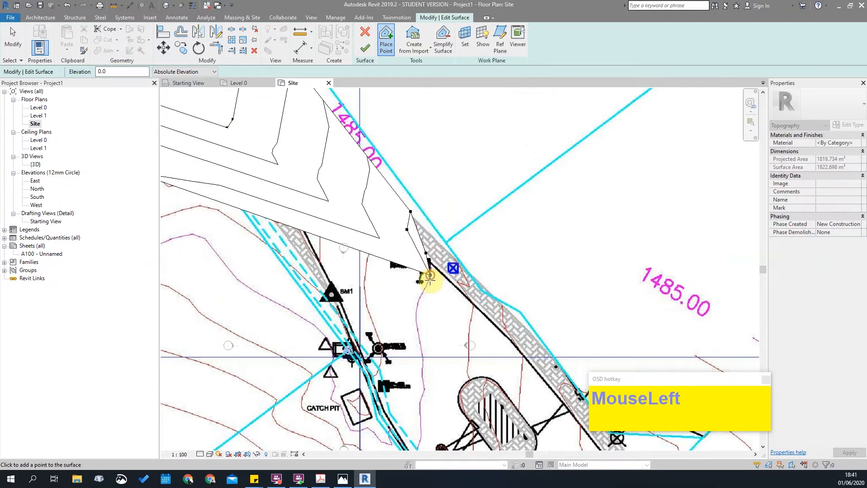
pyautogui.click(418, 313)
pyautogui.scroll(-2, 416, 298)
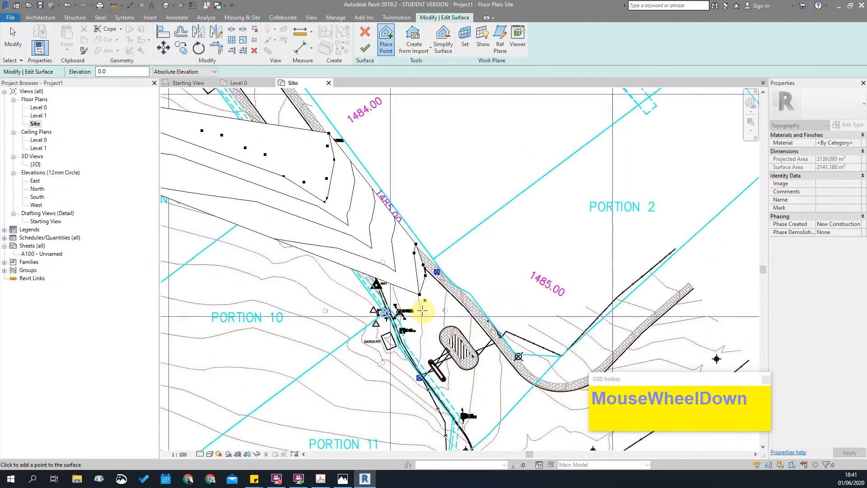
pyautogui.click(421, 310)
pyautogui.click(422, 338)
pyautogui.click(418, 352)
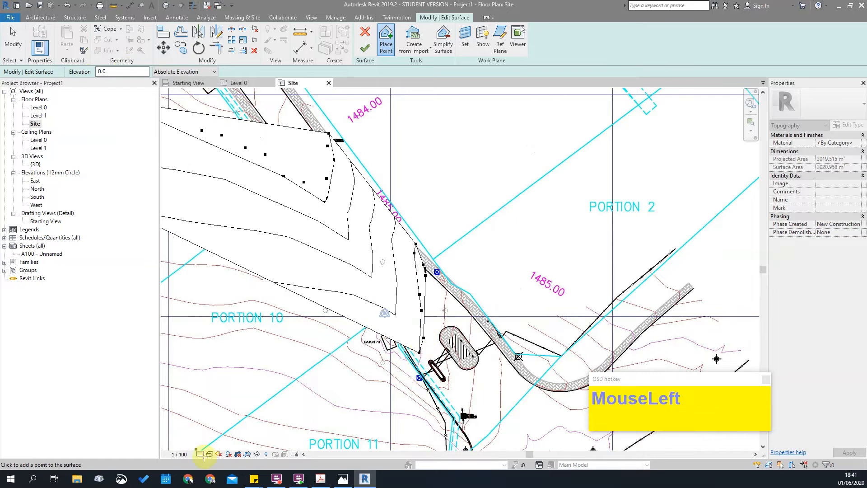
# Switch the site view's visual style to Wireframe.
pyautogui.click(212, 454)
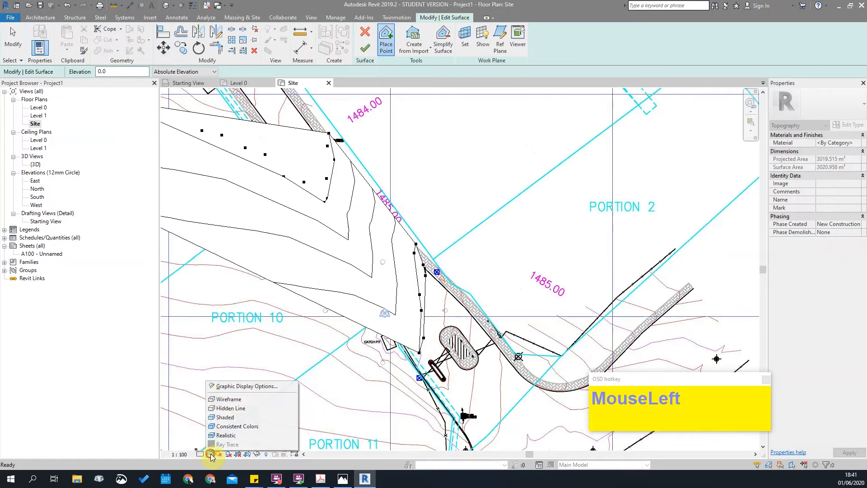
pyautogui.click(216, 398)
pyautogui.scroll(2, 397, 361)
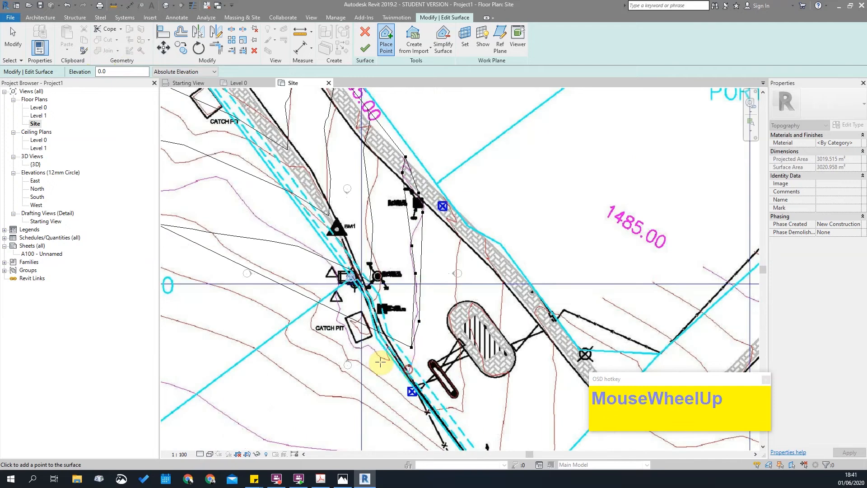
# Place elevation 0 points along the 1485.00 contour around the catch pit and across the servitude into Portion 10.
pyautogui.click(408, 369)
pyautogui.click(386, 360)
pyautogui.click(372, 346)
pyautogui.click(362, 349)
pyautogui.click(353, 347)
pyautogui.click(331, 265)
pyautogui.click(297, 241)
pyautogui.click(267, 220)
pyautogui.click(224, 178)
pyautogui.click(192, 179)
pyautogui.click(170, 190)
# Continue the elevation 0 points along the 1485.00 contour from Portion 10 through Portion 9 to its far boundary.
pyautogui.scroll(-2, 367, 218)
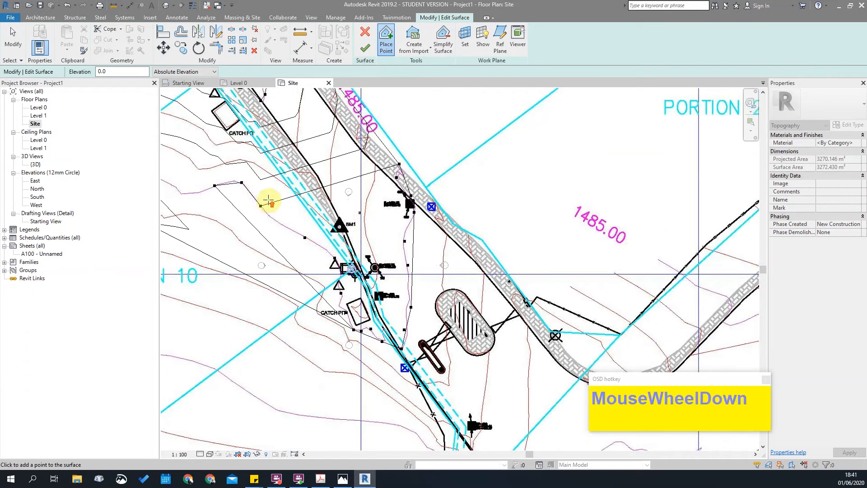
pyautogui.scroll(1, 264, 198)
pyautogui.click(247, 196)
pyautogui.scroll(-1, 323, 160)
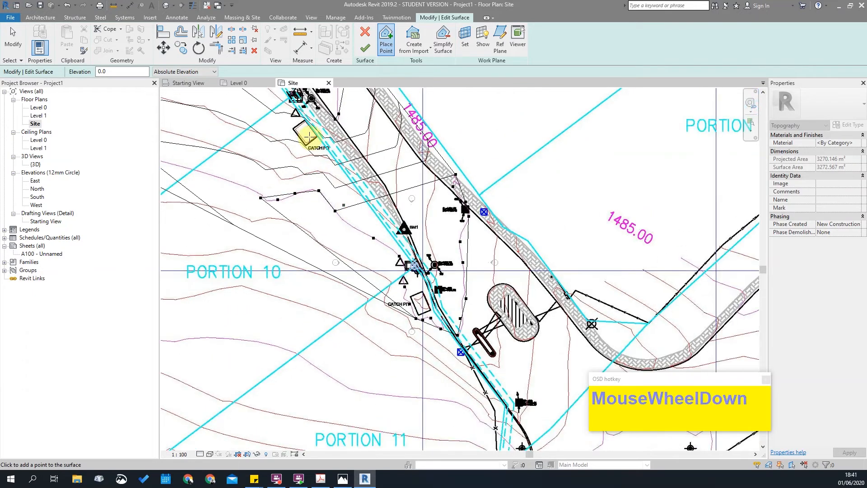
pyautogui.scroll(-1, 280, 166)
pyautogui.click(273, 185)
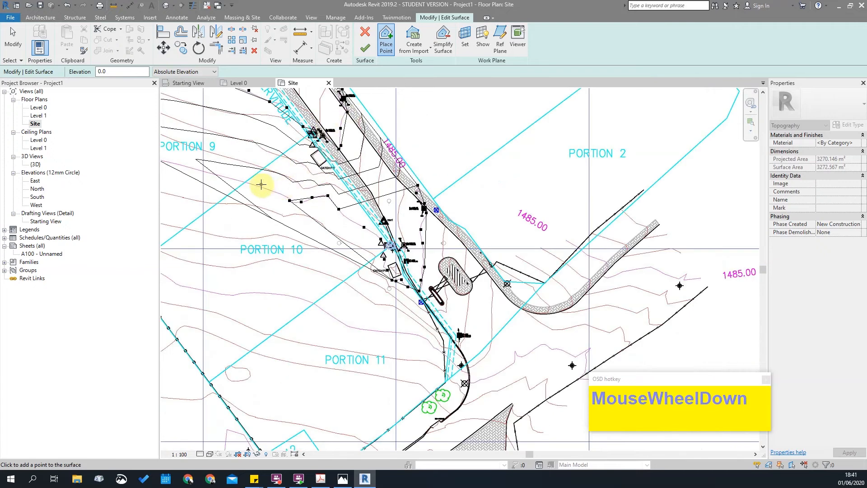
pyautogui.click(249, 185)
pyautogui.scroll(-2, 280, 190)
pyautogui.scroll(1, 311, 183)
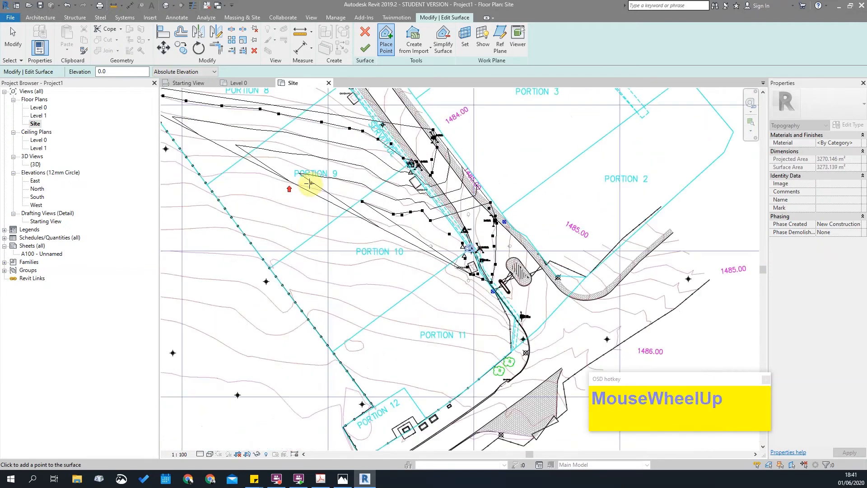
pyautogui.click(264, 174)
pyautogui.click(224, 174)
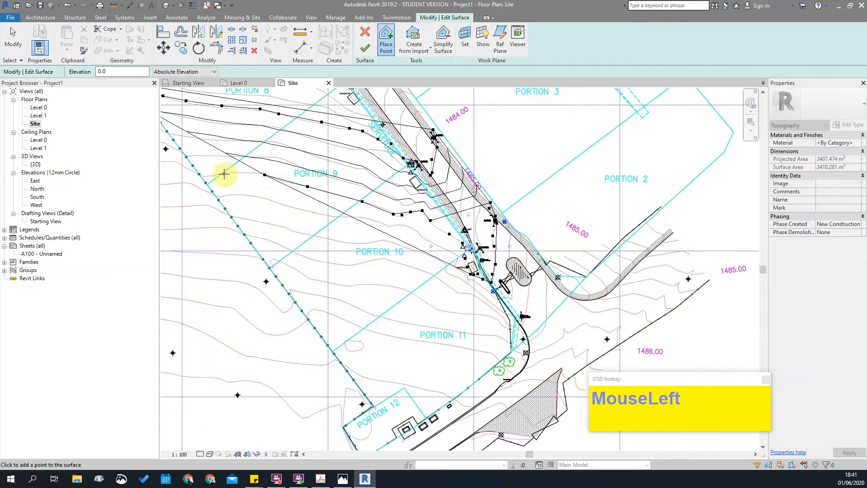
pyautogui.click(204, 175)
# Extend the elevation 0 points along the 1485.00 contour beyond the Portion 9 boundary into the Remainder of ERF 5054.
pyautogui.scroll(-2, 474, 217)
pyautogui.scroll(2, 362, 178)
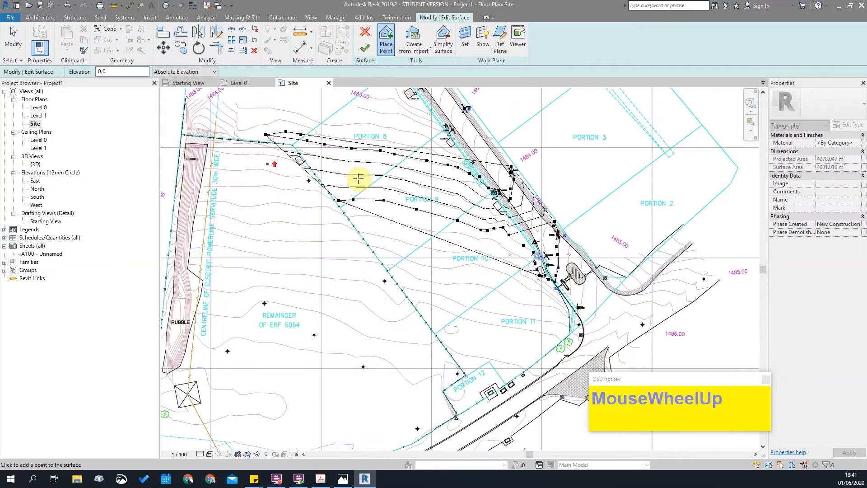
pyautogui.click(337, 205)
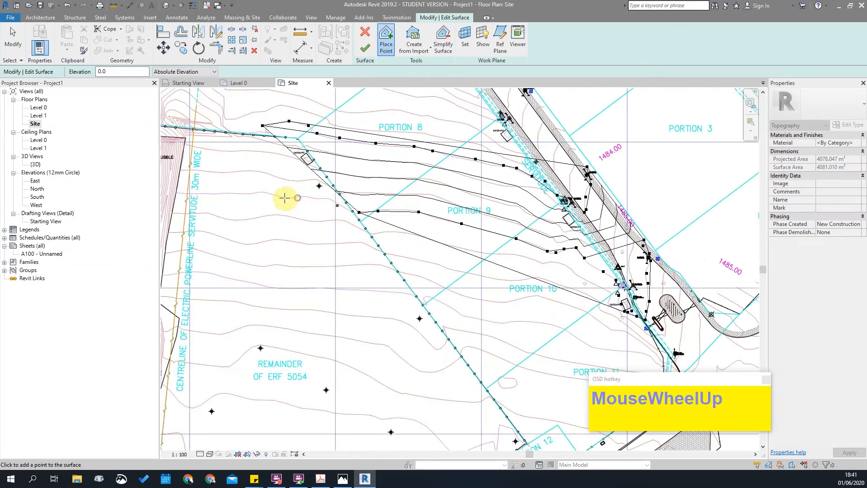
pyautogui.scroll(-4, 351, 206)
pyautogui.scroll(5, 450, 143)
pyautogui.click(505, 181)
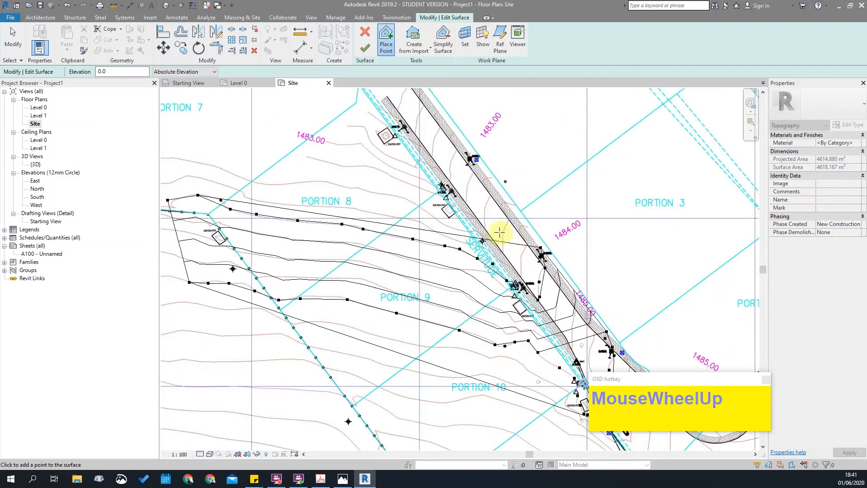
pyautogui.scroll(2, 506, 219)
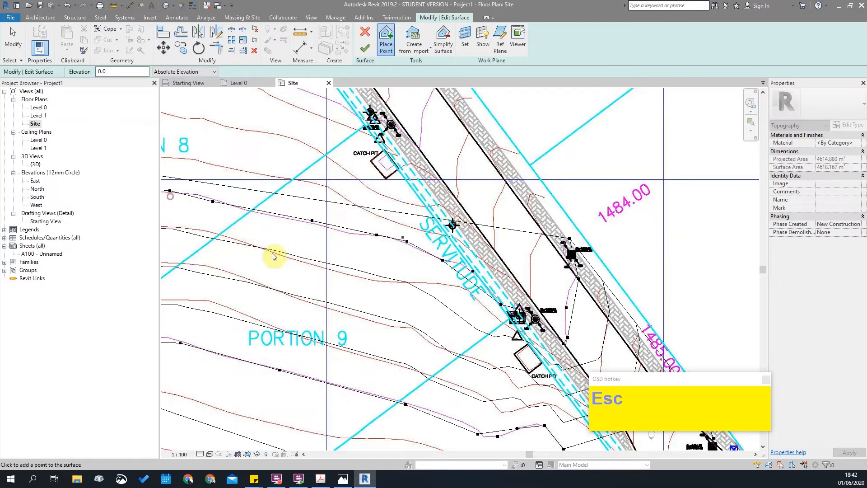
# Stop placing points and delete all the surface points traced along the 1484.00 and 1485.00 contours.
pyautogui.press('Escape')
pyautogui.scroll(-5, 252, 219)
pyautogui.moveTo(250, 215); pyautogui.dragTo(393, 276)
pyautogui.press('Delete')
pyautogui.moveTo(360, 231); pyautogui.dragTo(516, 408)
pyautogui.press('Delete')
pyautogui.moveTo(181, 233); pyautogui.dragTo(590, 425)
pyautogui.press('Delete')
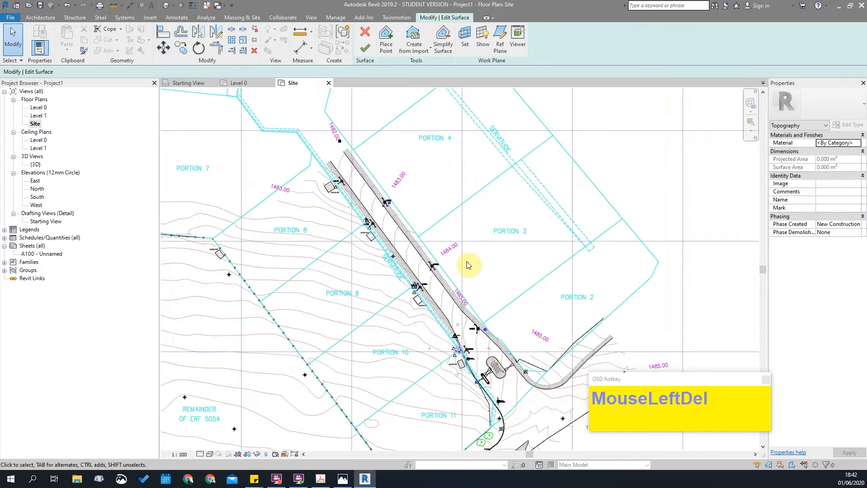
# Restart point placement at elevation 0 and trace the 1484.00 contour across the road and servitude toward Portion 9.
pyautogui.scroll(4, 469, 271)
pyautogui.click(384, 38)
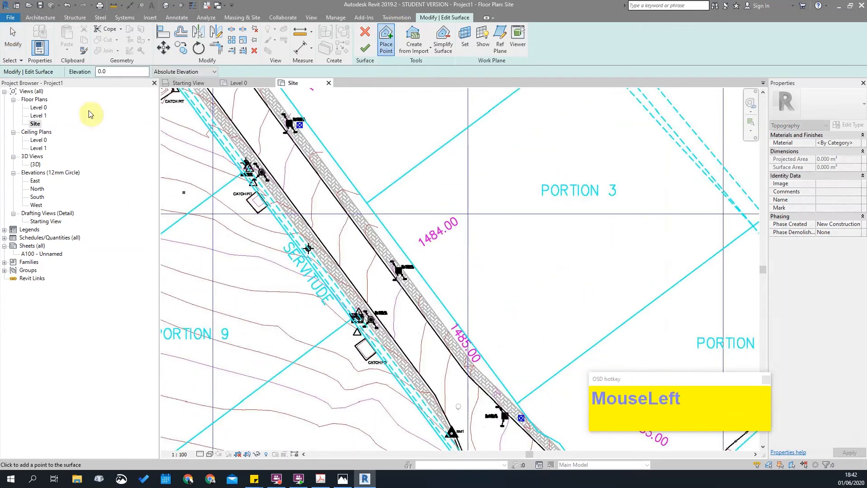
pyautogui.scroll(2, 424, 233)
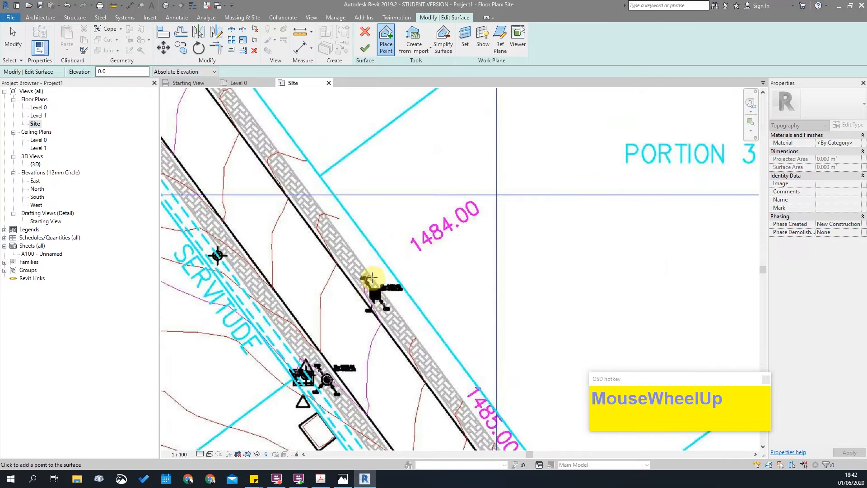
pyautogui.click(380, 328)
pyautogui.click(372, 372)
pyautogui.click(367, 403)
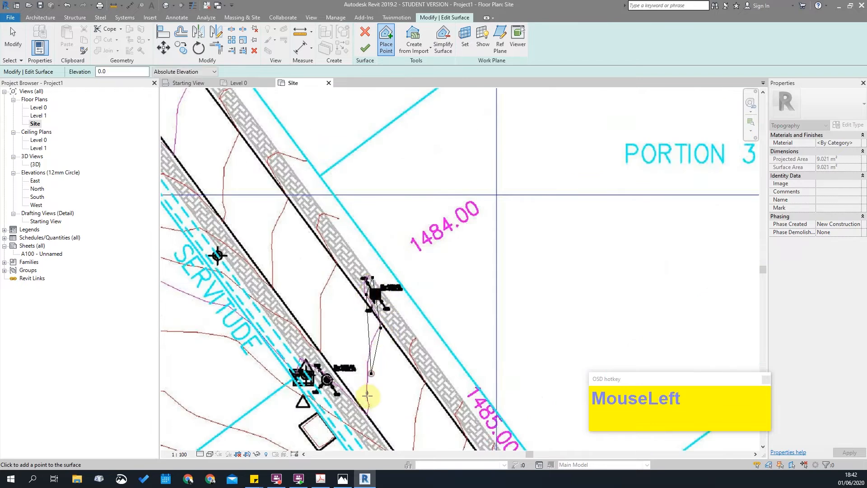
pyautogui.click(289, 369)
pyautogui.click(232, 316)
# Continue placing elevation 0 points along the 1484.00 contour through Portion 9 and across Portion 8 to its far boundary.
pyautogui.scroll(-4, 551, 360)
pyautogui.click(424, 340)
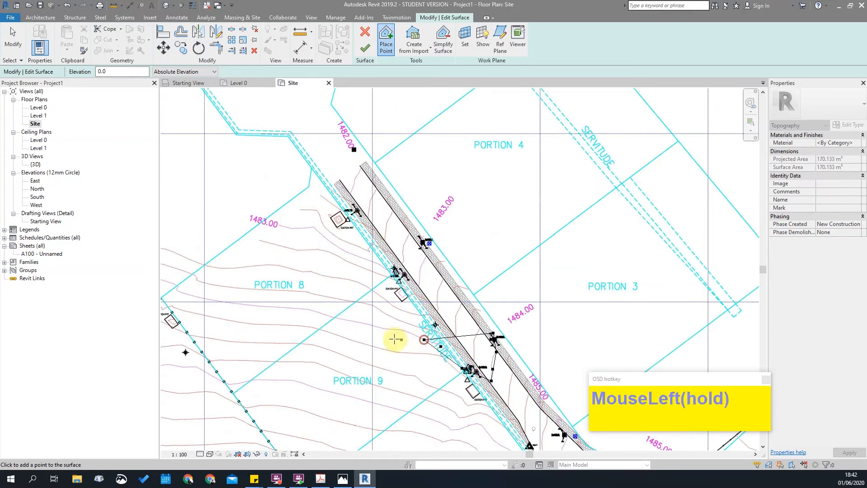
pyautogui.click(393, 326)
pyautogui.click(347, 321)
pyautogui.click(313, 310)
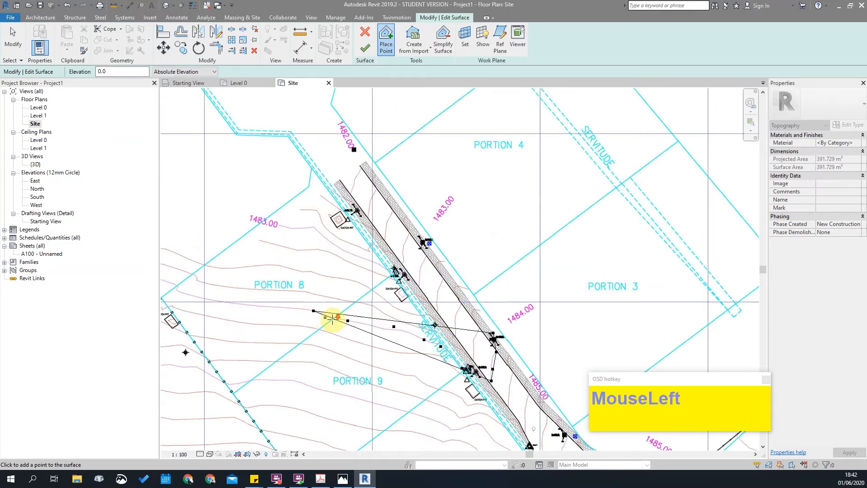
pyautogui.scroll(-2, 326, 317)
pyautogui.click(232, 304)
pyautogui.click(212, 296)
pyautogui.click(174, 294)
# Set the point elevation to -1000 and place points along the 1483.00 contour across the road into Portion 8, then end placement.
pyautogui.scroll(1, 475, 319)
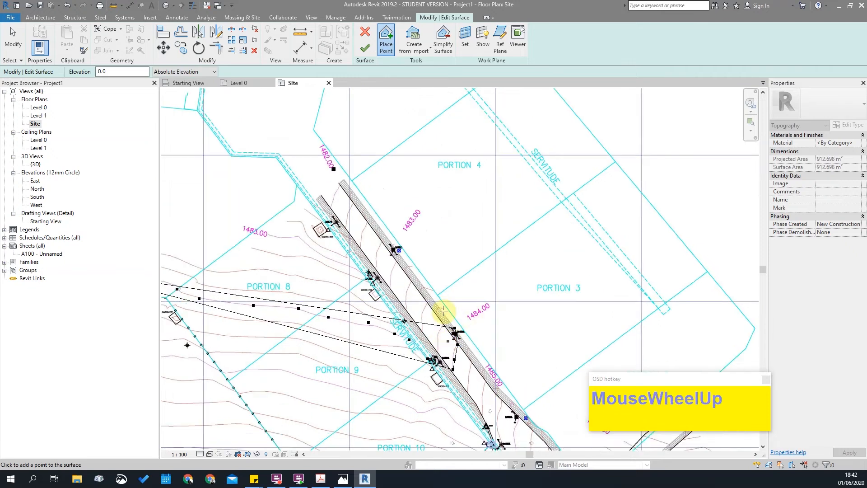
pyautogui.click(119, 72)
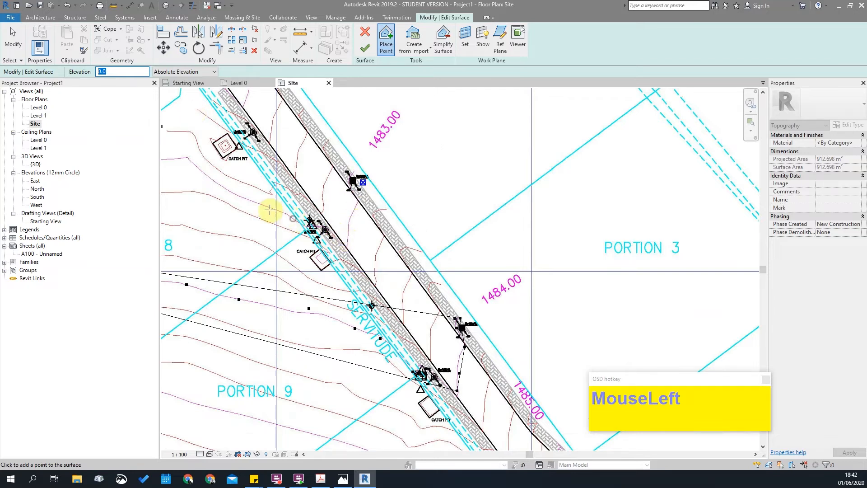
pyautogui.click(285, 206)
pyautogui.scroll(-3, 286, 205)
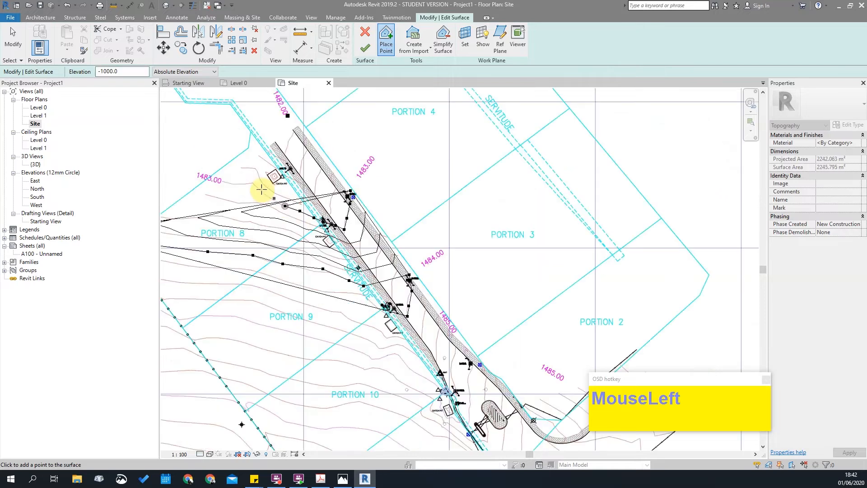
pyautogui.click(230, 182)
pyautogui.click(184, 175)
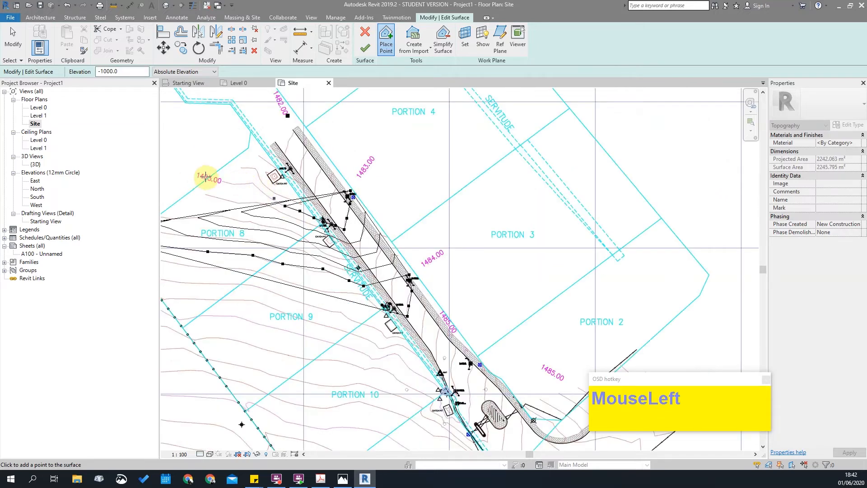
pyautogui.press('Escape')
pyautogui.scroll(2, 364, 286)
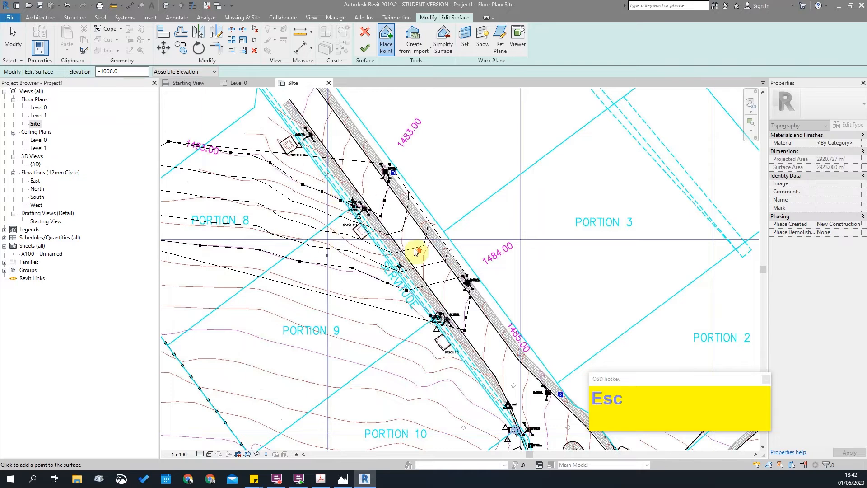
pyautogui.press('Escape')
# Restart point placement at elevation 1000 and trace the 1485.00 contour down the road toward the servitude.
pyautogui.scroll(-3, 301, 198)
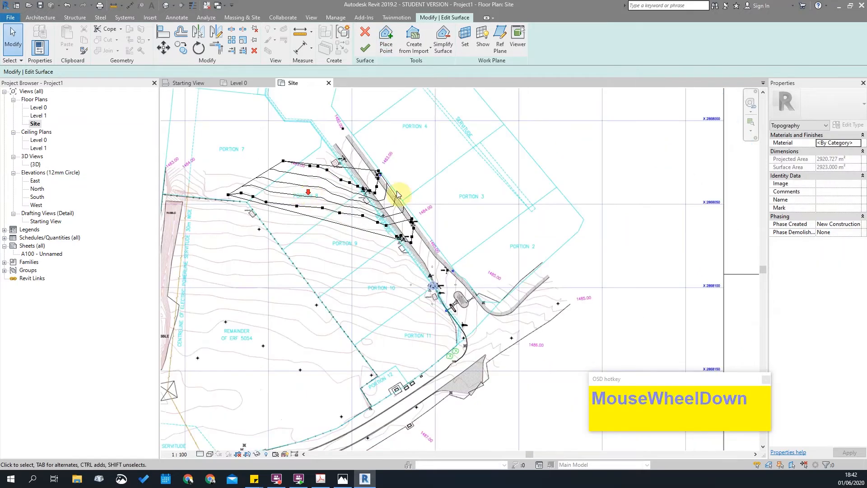
pyautogui.click(477, 246)
pyautogui.scroll(4, 394, 165)
pyautogui.moveTo(416, 142); pyautogui.dragTo(430, 213, button='middle')
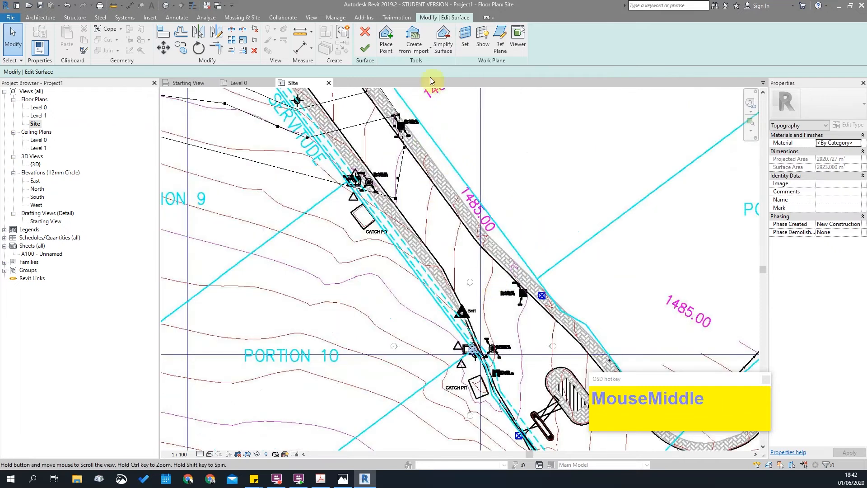
pyautogui.moveTo(494, 288); pyautogui.dragTo(498, 350, button='middle')
pyautogui.press('Escape')
pyautogui.click(386, 36)
pyautogui.moveTo(129, 73); pyautogui.dragTo(64, 72)
pyautogui.write('100')
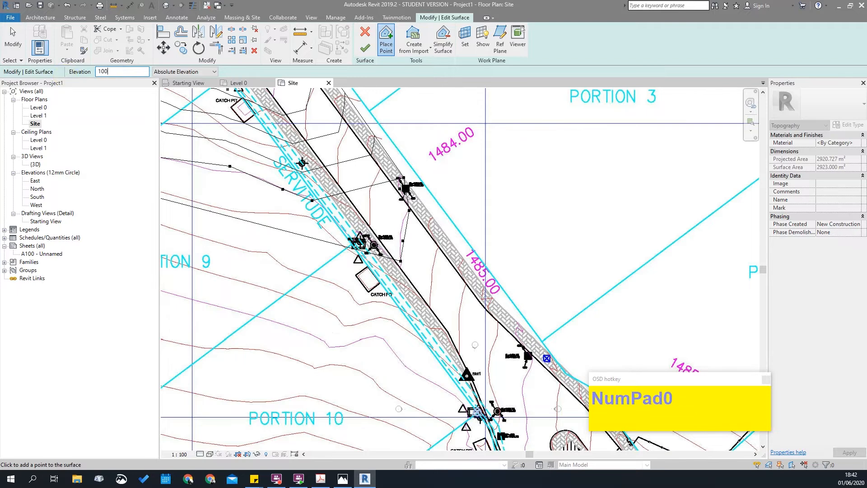
pyautogui.scroll(-2, 533, 235)
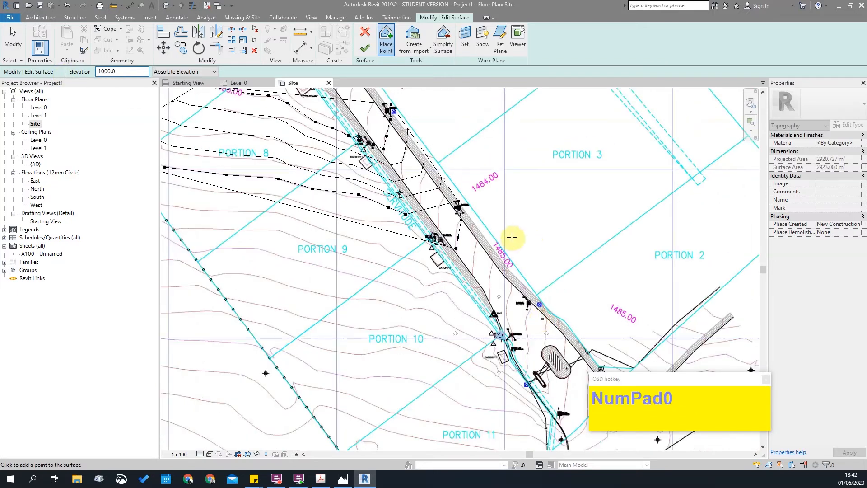
pyautogui.scroll(3, 501, 228)
pyautogui.click(495, 225)
pyautogui.click(492, 238)
pyautogui.click(515, 283)
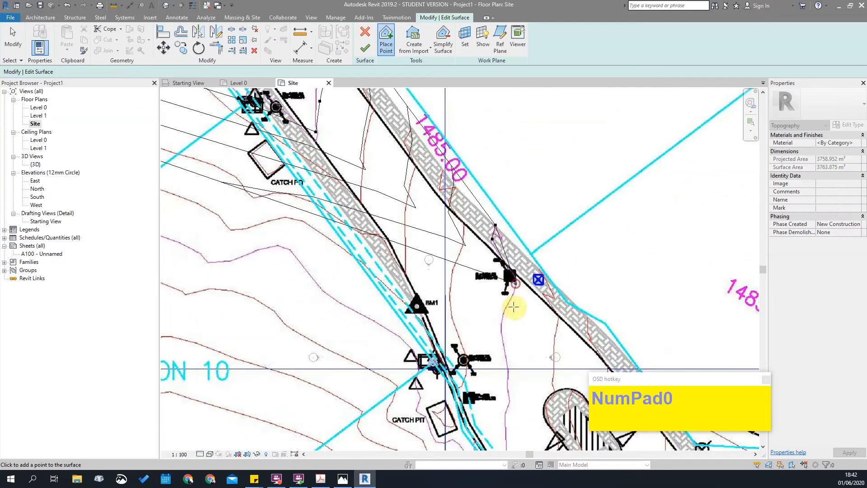
pyautogui.click(503, 316)
pyautogui.scroll(-2, 498, 299)
pyautogui.click(505, 362)
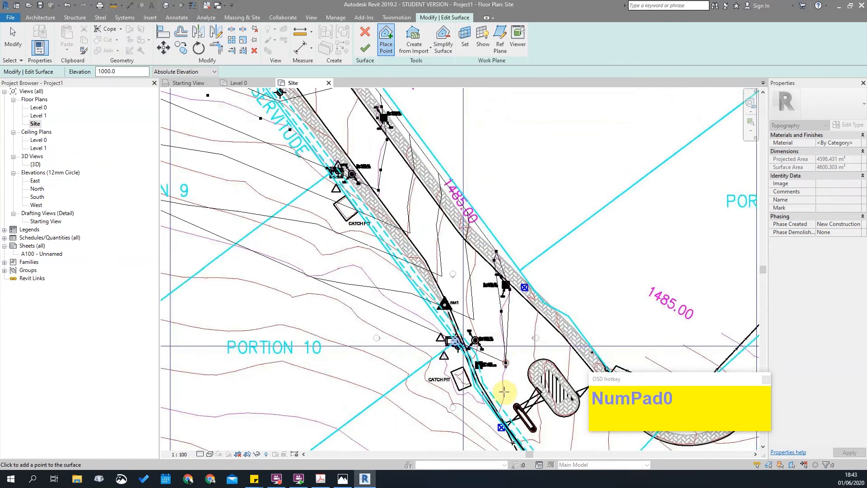
pyautogui.click(502, 399)
# Continue placing elevation 1000 points along the 1485.00 contour across the servitude and through Portion 10 to the Portion 9 boundary.
pyautogui.click(457, 394)
pyautogui.click(449, 365)
pyautogui.click(440, 342)
pyautogui.click(409, 309)
pyautogui.click(370, 283)
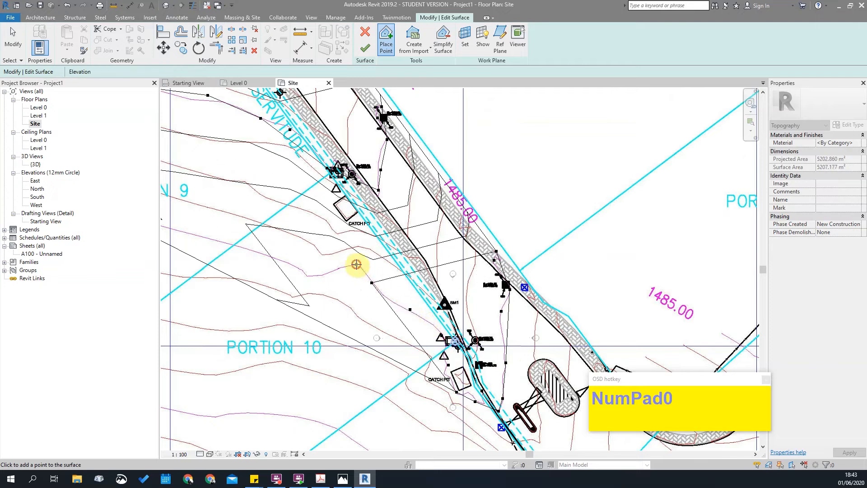
pyautogui.click(356, 264)
pyautogui.click(329, 271)
pyautogui.click(312, 276)
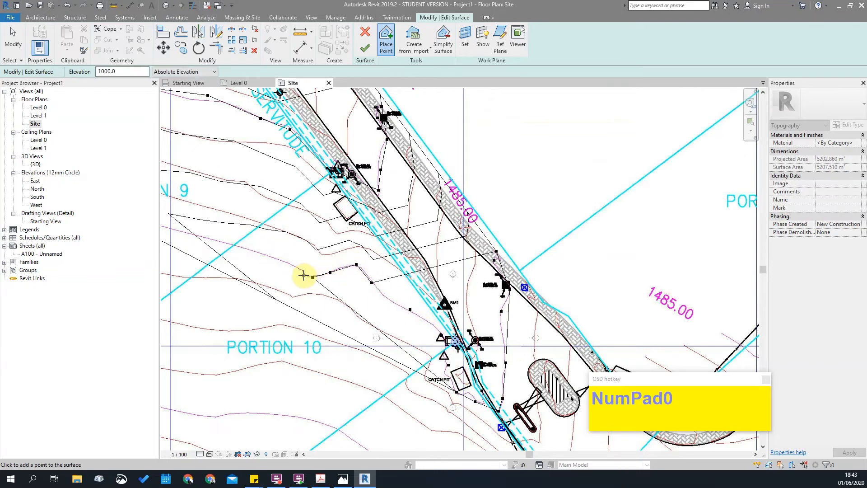
pyautogui.click(300, 269)
pyautogui.scroll(-1, 300, 269)
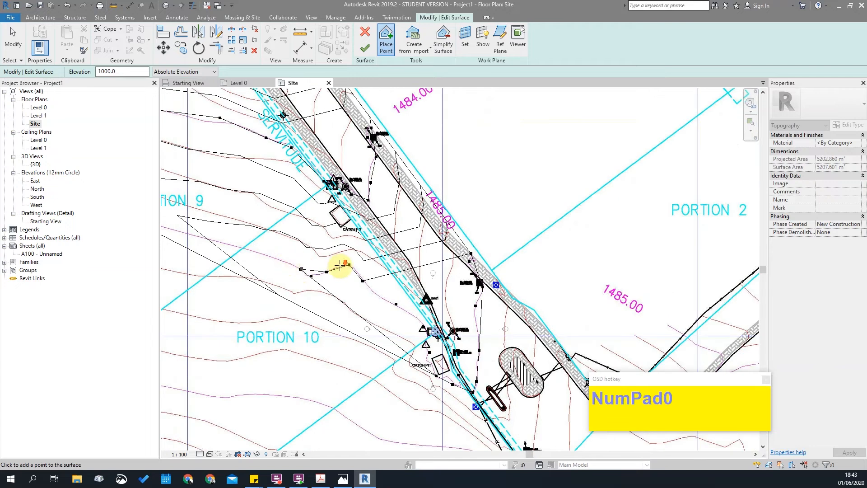
pyautogui.click(282, 257)
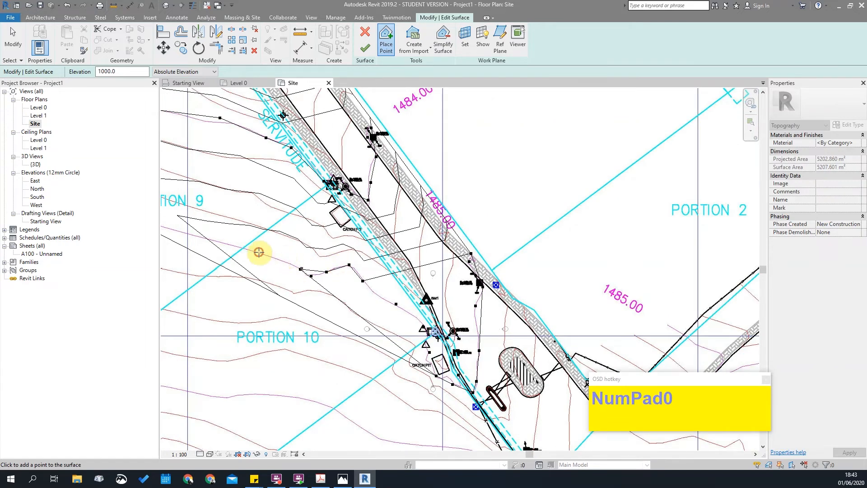
pyautogui.scroll(-2, 309, 250)
pyautogui.click(397, 263)
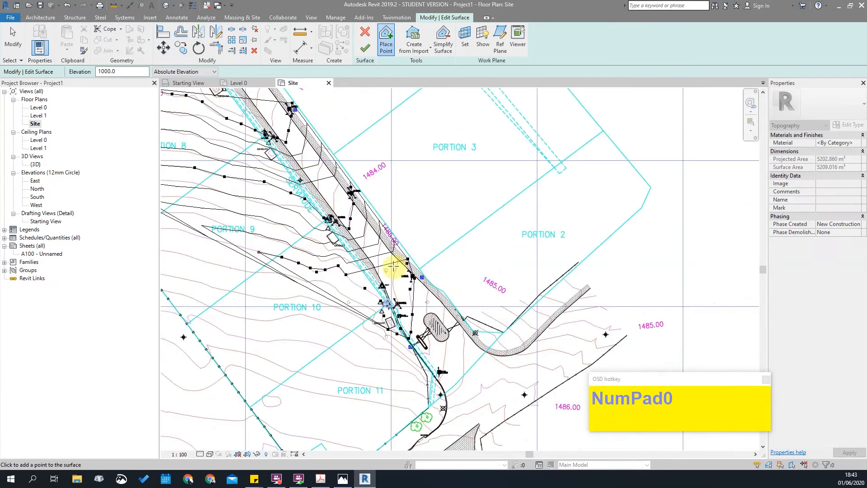
# Extend the elevation 1000 points along the 1485.00 contour through Portion 9 and past its far boundary.
pyautogui.click(329, 248)
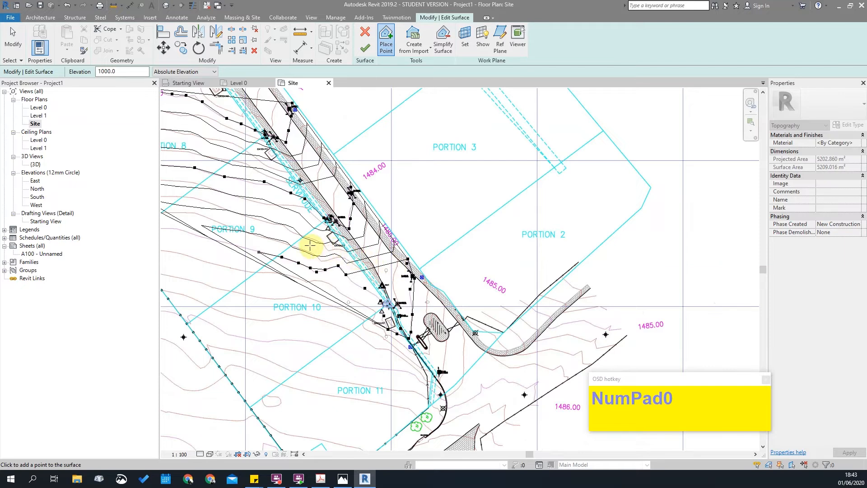
pyautogui.click(309, 245)
pyautogui.click(277, 245)
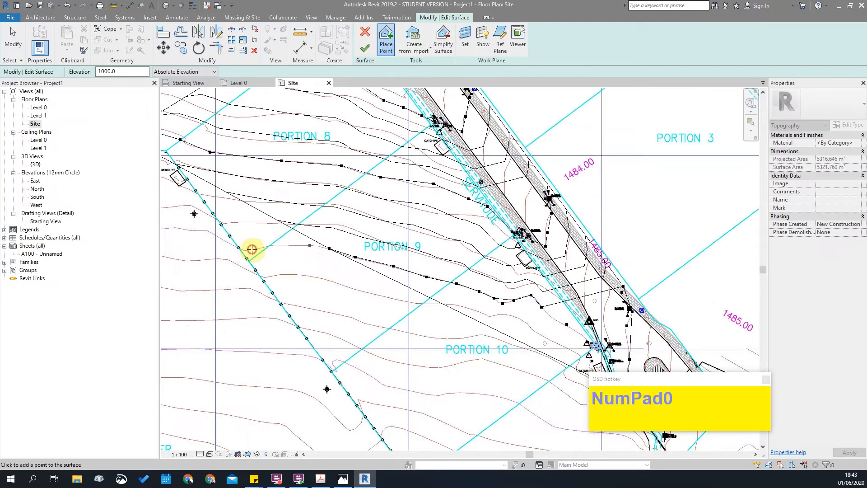
pyautogui.click(226, 242)
pyautogui.click(204, 233)
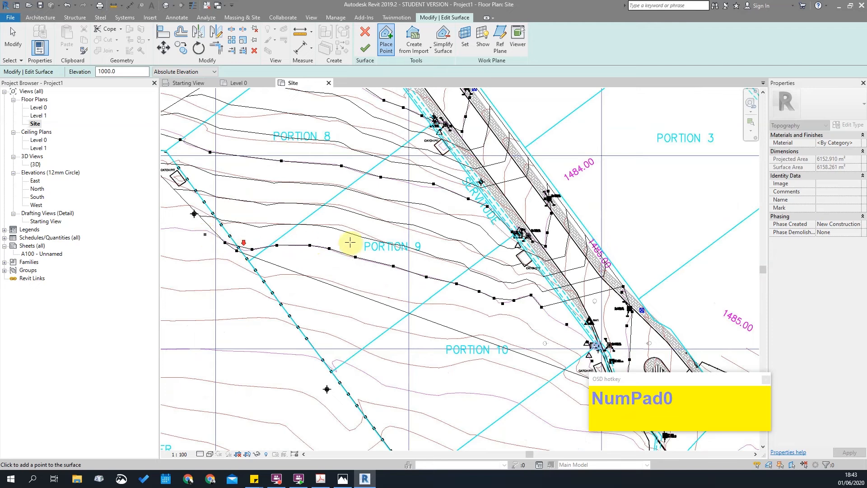
pyautogui.scroll(-3, 244, 246)
pyautogui.click(210, 233)
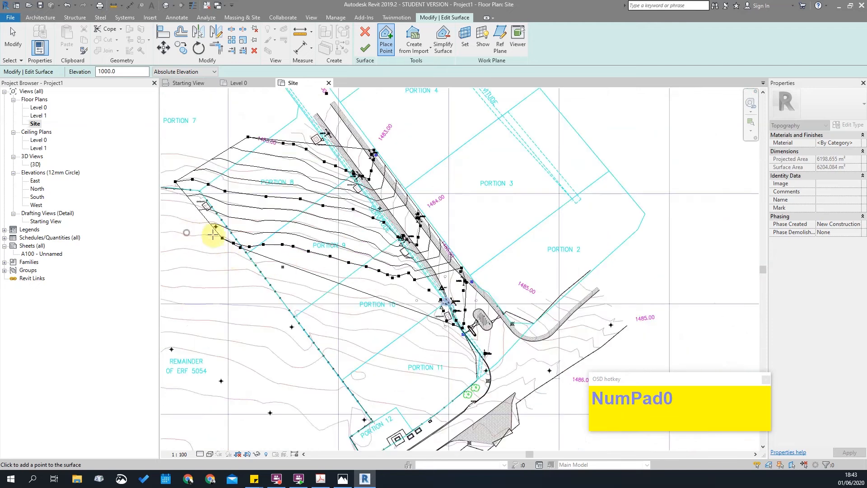
# Set the elevation for new surface points to 2000.
pyautogui.moveTo(444, 355); pyautogui.dragTo(380, 284, button='middle')
pyautogui.scroll(1, 461, 314)
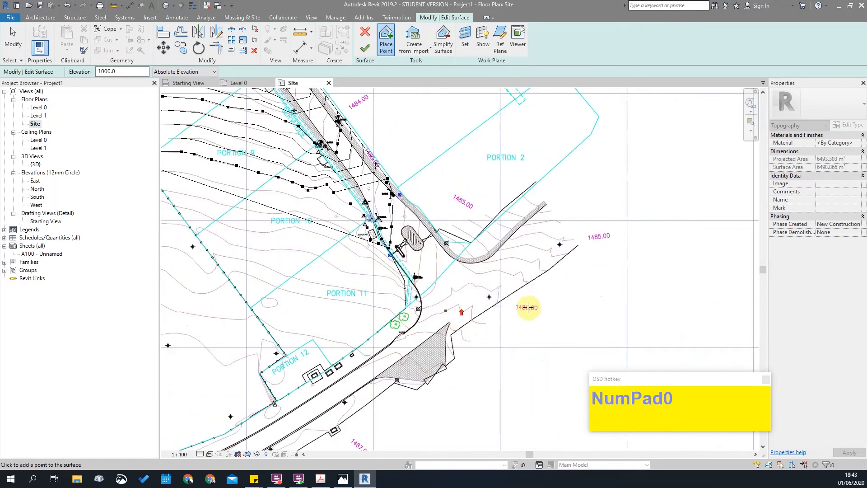
pyautogui.doubleClick(125, 73)
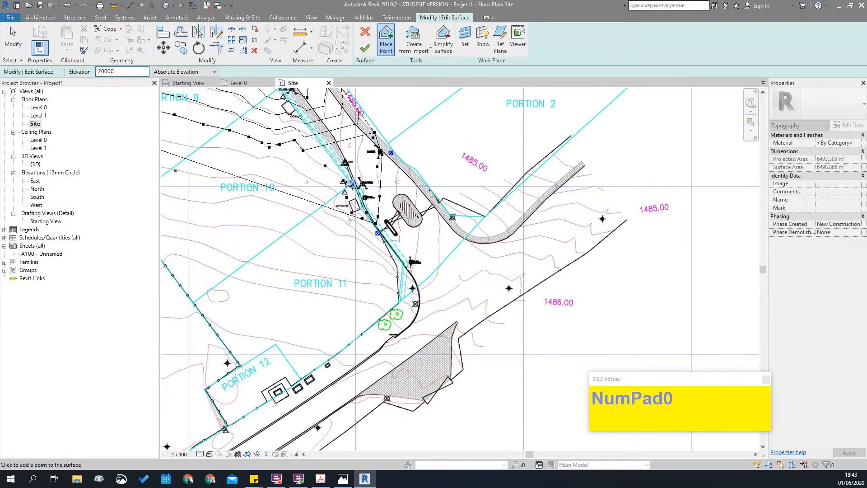
pyautogui.press('BackSpace')
pyautogui.scroll(-1, 394, 187)
pyautogui.scroll(-1, 606, 277)
pyautogui.scroll(3, 307, 353)
pyautogui.scroll(-2, 412, 376)
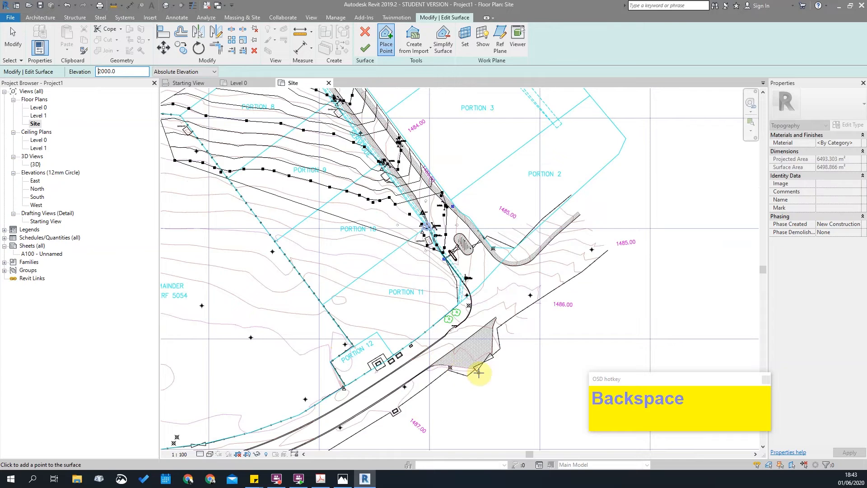
# Try to trace the elevation 2000 contour from the hatched area beside the road through Portion 12.
pyautogui.scroll(2, 471, 370)
pyautogui.click(501, 365)
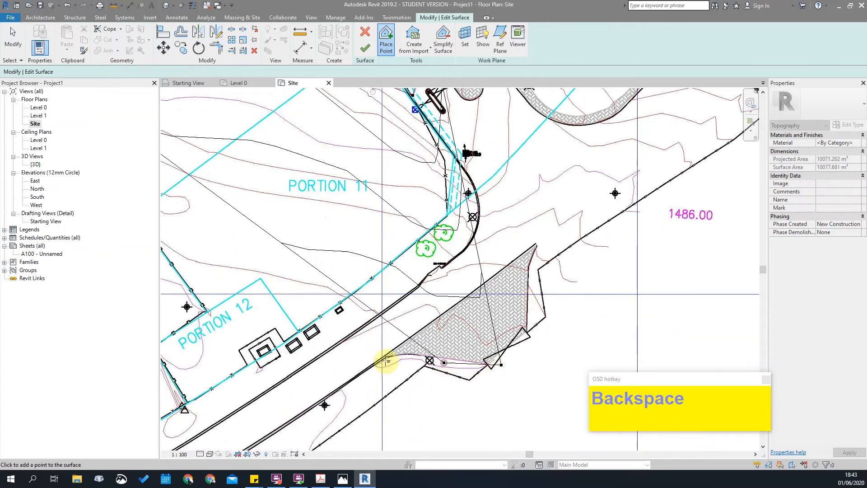
pyautogui.click(283, 348)
pyautogui.click(231, 323)
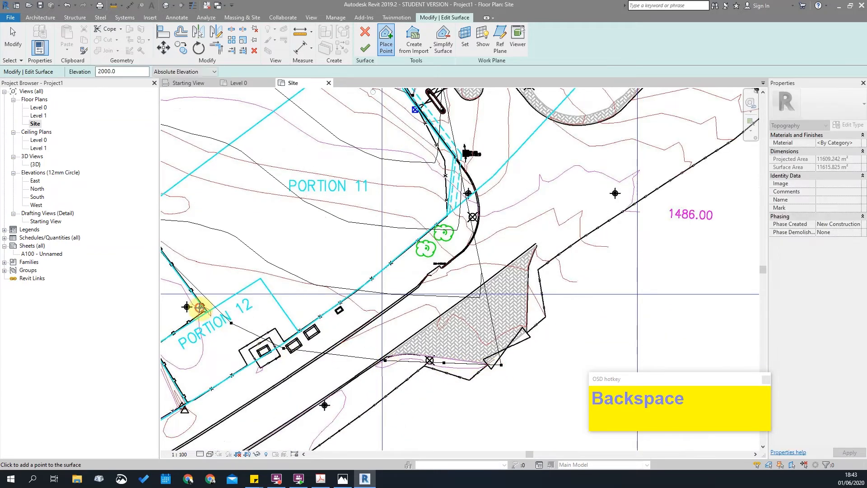
pyautogui.click(199, 307)
pyautogui.scroll(-3, 287, 314)
pyautogui.click(219, 294)
pyautogui.click(200, 313)
# Try to continue the elevation 2000 points from Portion 12 across the remainder of ERF 5054.
pyautogui.scroll(-4, 409, 312)
pyautogui.scroll(1, 267, 316)
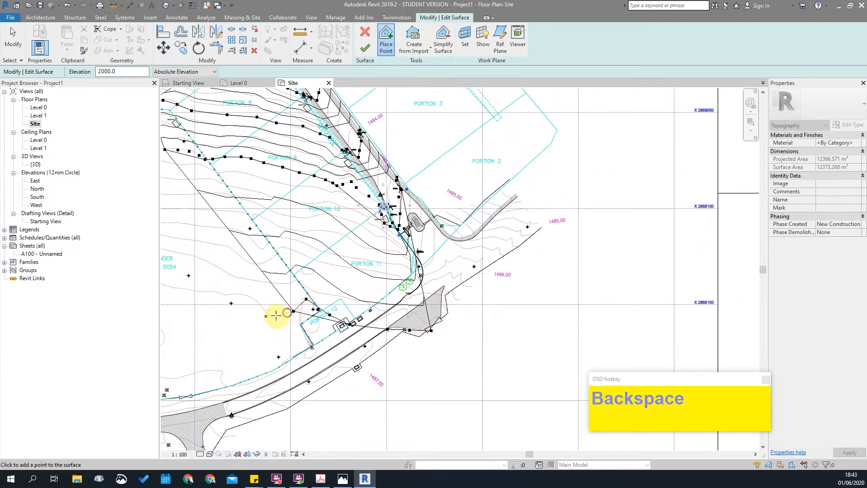
pyautogui.scroll(1, 252, 296)
pyautogui.click(251, 291)
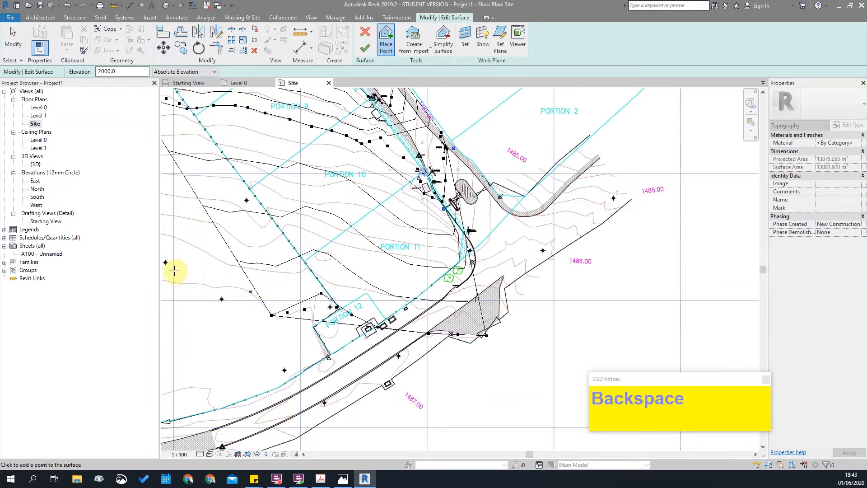
pyautogui.moveTo(283, 291); pyautogui.dragTo(484, 316, button='middle')
pyautogui.click(344, 305)
pyautogui.click(321, 298)
pyautogui.click(299, 292)
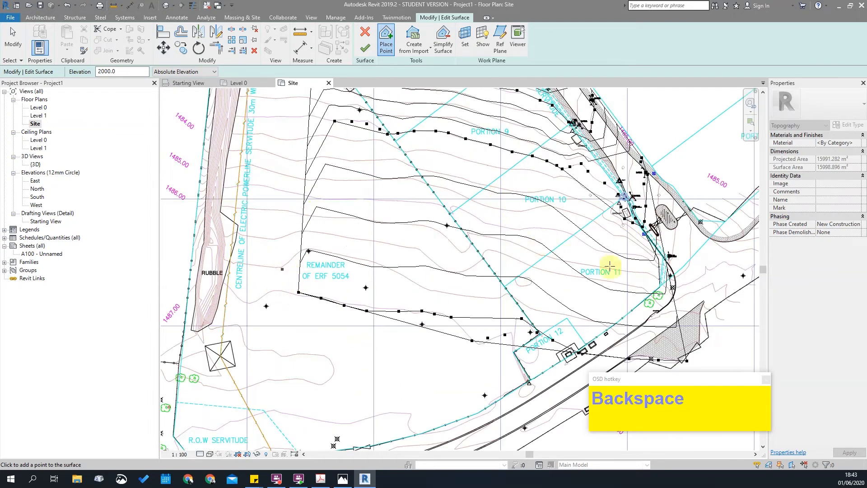
# Check the contour against the 1486.00 label, undo all the elevation 2000 points and stop placing points.
pyautogui.scroll(2, 573, 249)
pyautogui.click(518, 272)
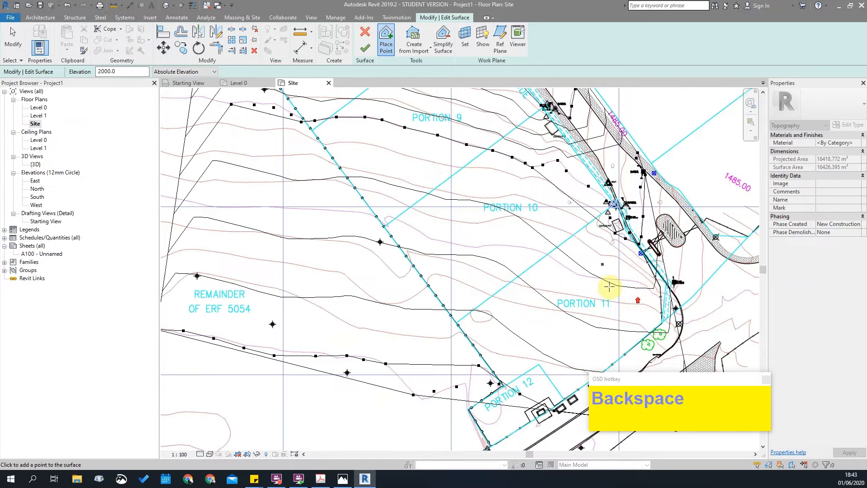
pyautogui.click(703, 297)
pyautogui.scroll(2, 711, 314)
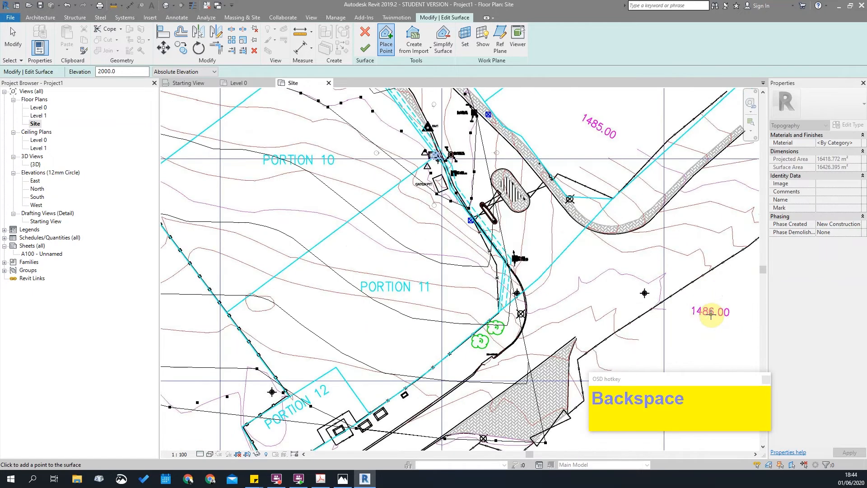
pyautogui.click(711, 315)
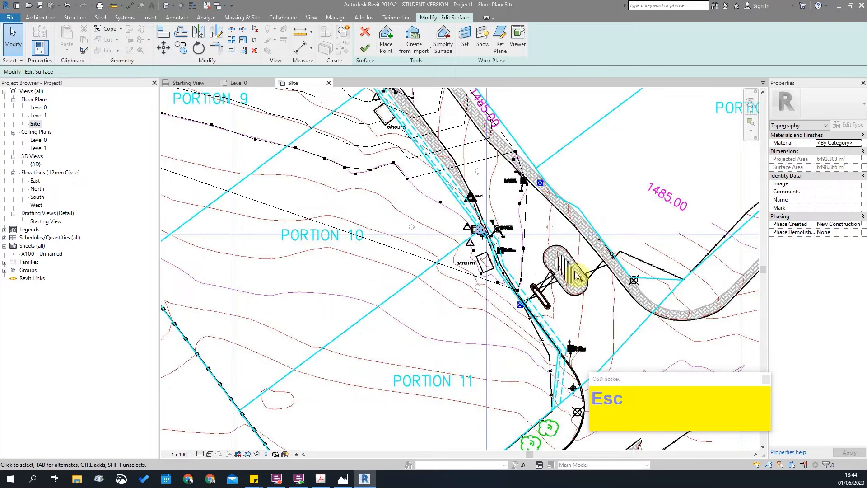
# Restart point placement at elevation 2000 and trace the 1486.00 contour from its label across the road toward Portion 11.
pyautogui.click(386, 40)
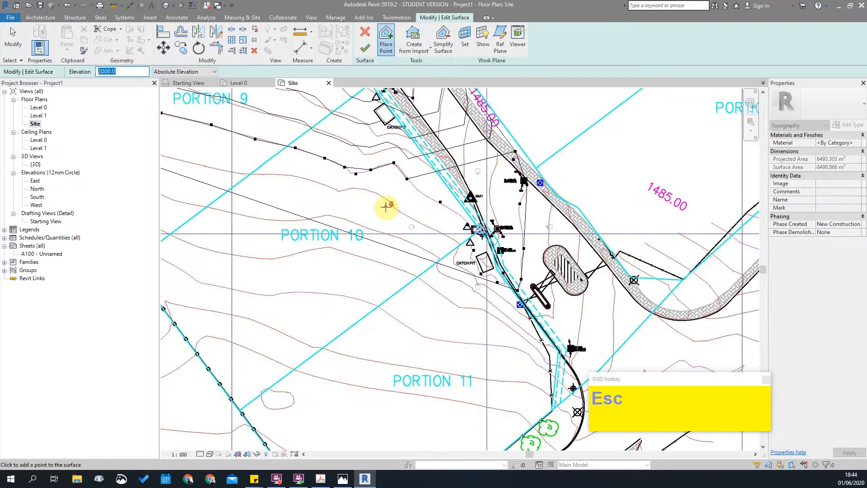
pyautogui.scroll(-3, 599, 354)
pyautogui.scroll(3, 567, 296)
pyautogui.click(561, 278)
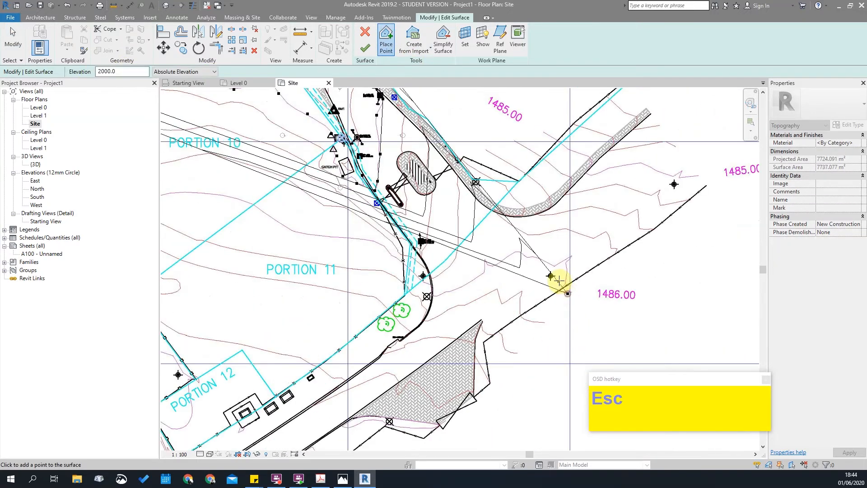
pyautogui.click(570, 260)
pyautogui.click(548, 258)
pyautogui.click(509, 256)
pyautogui.click(483, 263)
pyautogui.click(449, 290)
# Continue placing elevation 2000 points along the 1486.00 contour across the servitude and Portion 11 into Portion 10.
pyautogui.scroll(1, 428, 289)
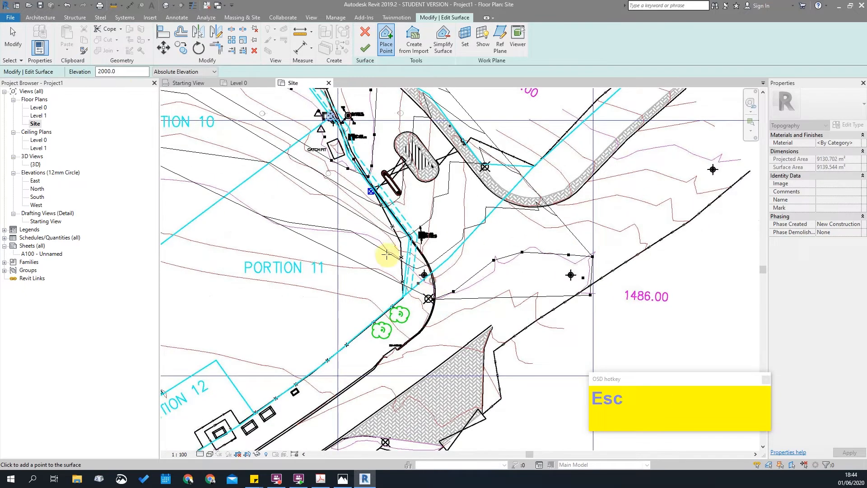
pyautogui.scroll(2, 388, 255)
pyautogui.click(344, 205)
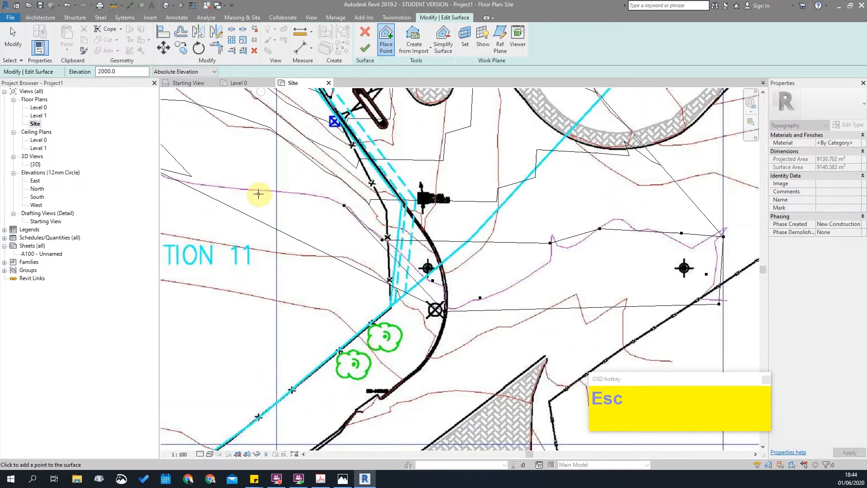
pyautogui.scroll(-2, 258, 193)
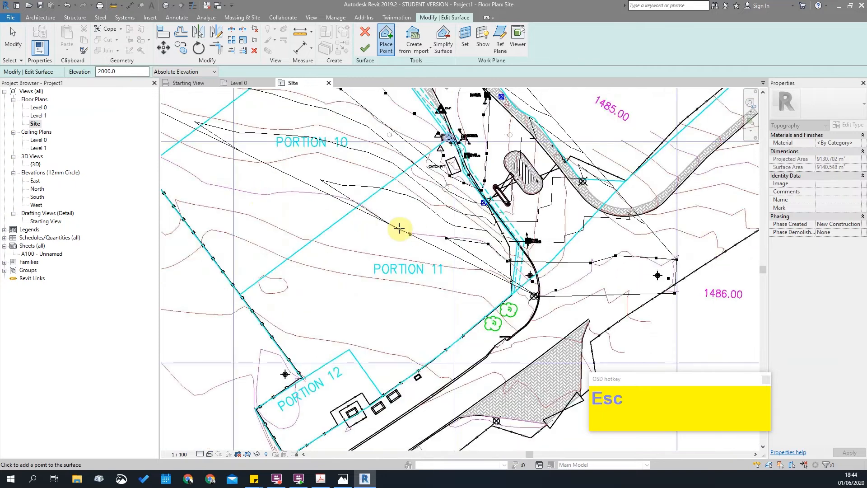
pyautogui.click(353, 201)
pyautogui.click(293, 190)
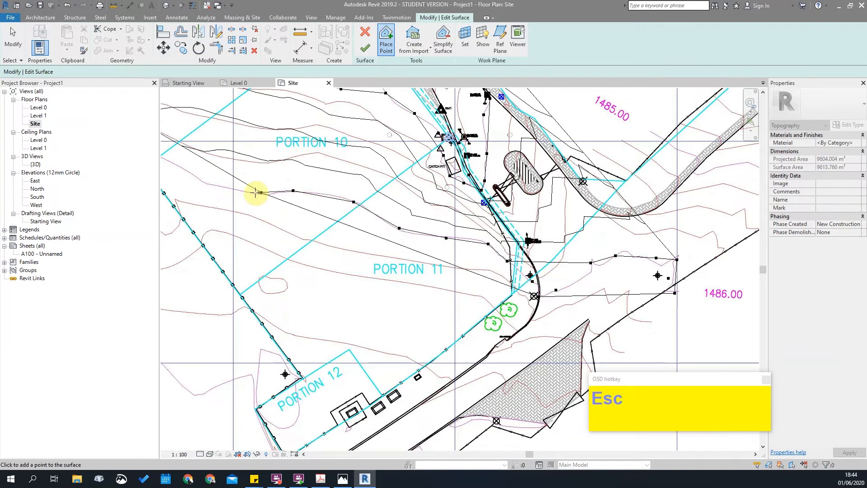
pyautogui.click(261, 192)
# Continue placing elevation 2000 points along the 1486.00 contour from Portion 10 into the remainder of ERF 5054.
pyautogui.scroll(-1, 339, 209)
pyautogui.click(244, 188)
pyautogui.click(217, 178)
pyautogui.moveTo(380, 197); pyautogui.dragTo(433, 207, button='middle')
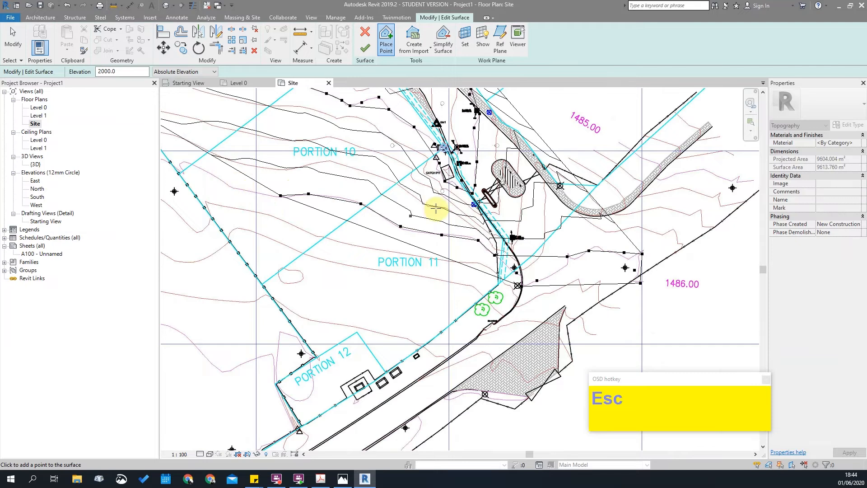
pyautogui.scroll(-1, 433, 207)
pyautogui.click(276, 181)
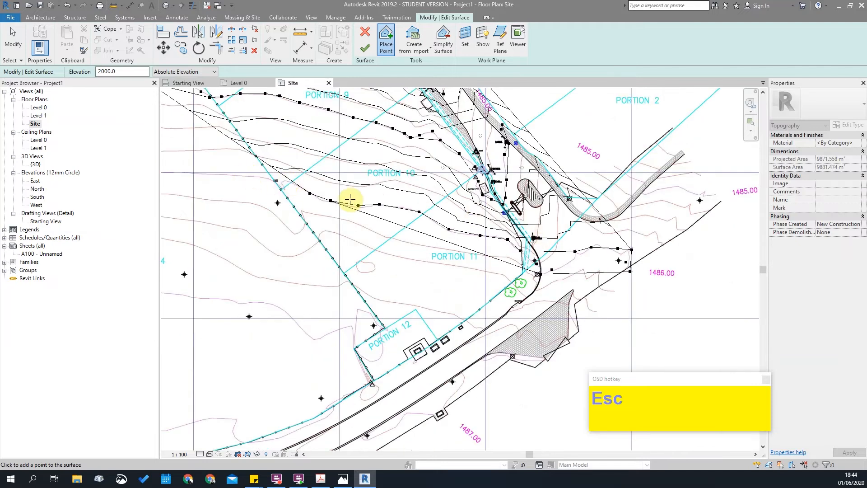
pyautogui.click(396, 206)
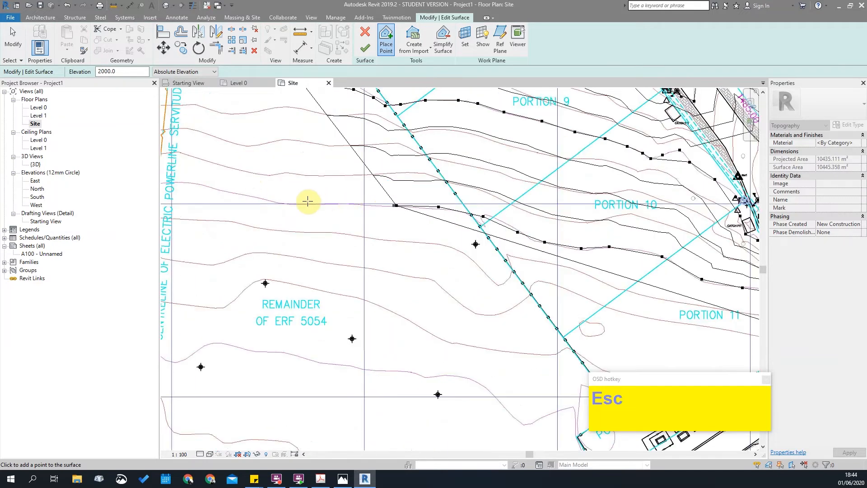
# Set the point elevation to 3000 and start tracing the 1487.00 contour below the REMAINDER OF ERF 5054 label.
pyautogui.moveTo(122, 71); pyautogui.dragTo(72, 71)
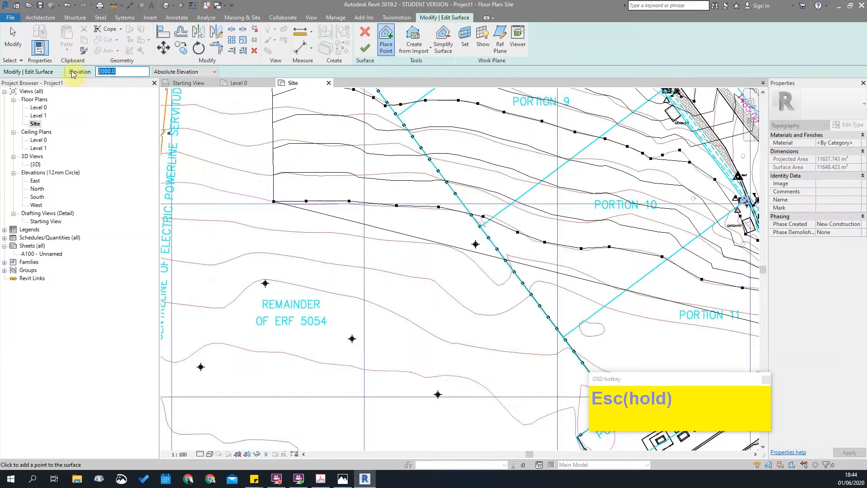
pyautogui.write('30')
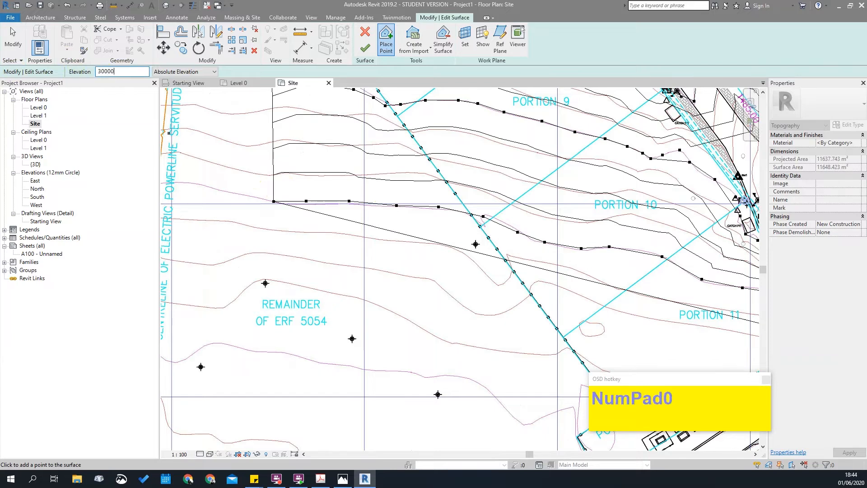
pyautogui.click(124, 68)
pyautogui.scroll(-4, 325, 277)
pyautogui.scroll(5, 430, 348)
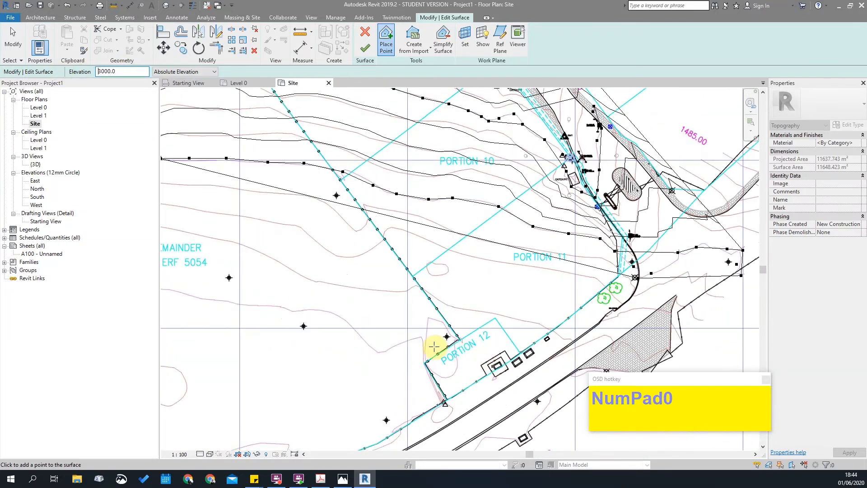
pyautogui.scroll(-1, 366, 310)
pyautogui.click(180, 290)
pyautogui.click(208, 292)
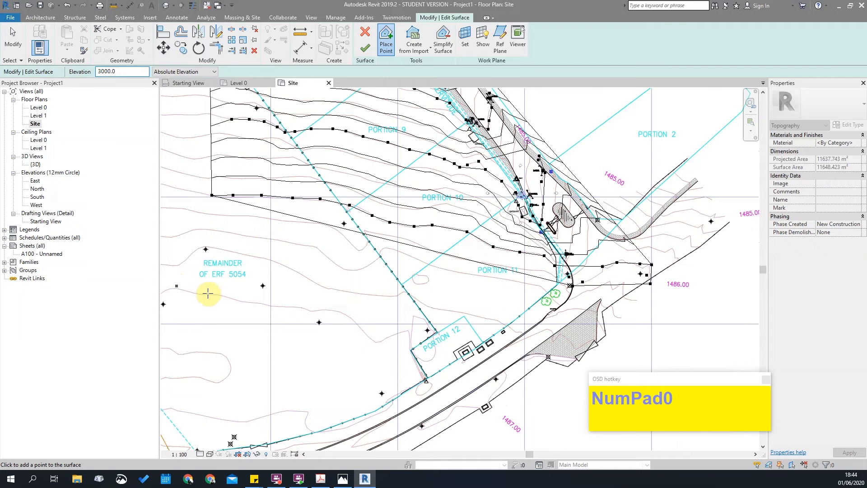
pyautogui.click(245, 296)
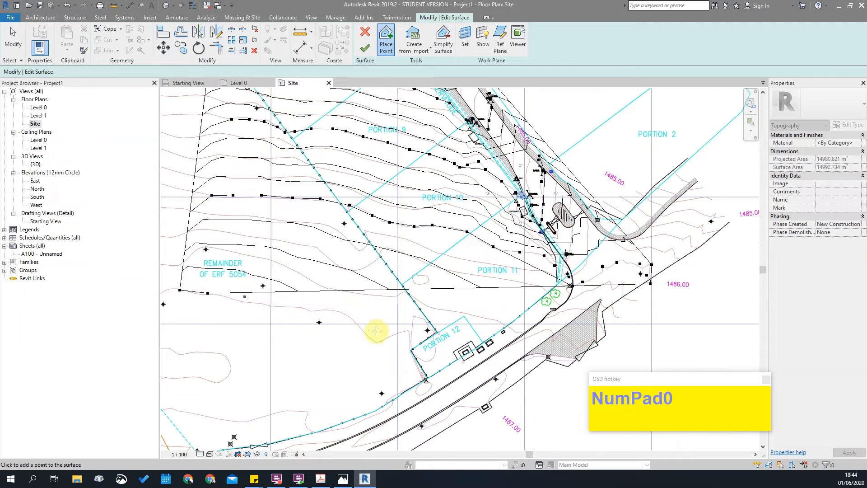
# Continue the elevation 3000 points past Portion 12 and across the road toward the 1487.00 label, ending point placement.
pyautogui.click(392, 337)
pyautogui.click(446, 370)
pyautogui.click(473, 384)
pyautogui.click(500, 393)
pyautogui.click(534, 355)
pyautogui.click(506, 188)
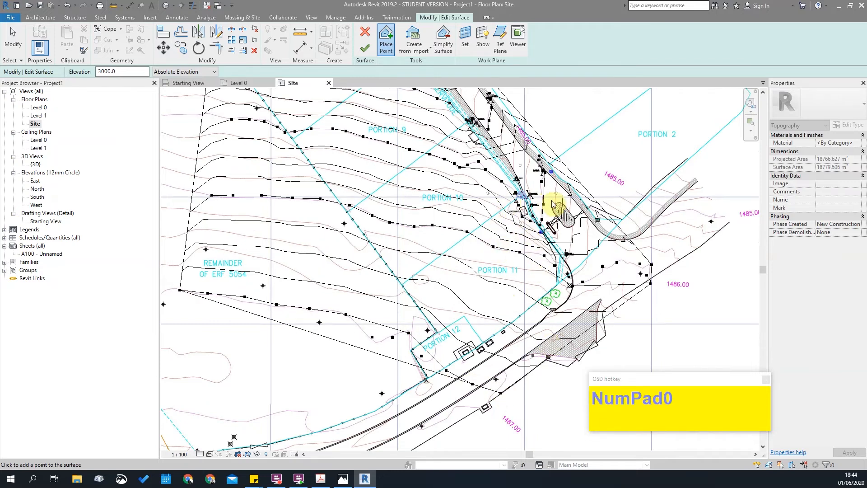
pyautogui.scroll(2, 425, 185)
pyautogui.press('Escape')
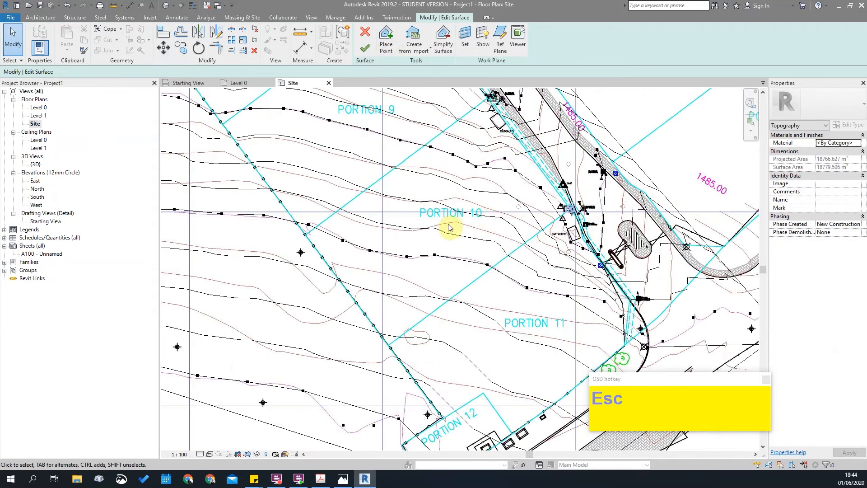
# Finish the surface edit and inspect the toposurface in the default 3D view.
pyautogui.click(166, 6)
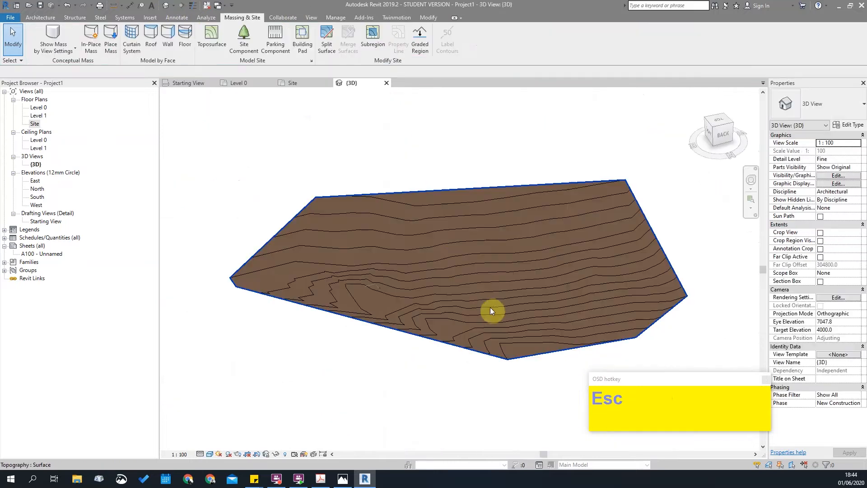
pyautogui.keyDown('shift'); pyautogui.moveTo(451, 232); pyautogui.dragTo(375, 204, button='middle'); pyautogui.keyUp('shift')
pyautogui.keyDown('shift'); pyautogui.moveTo(359, 247); pyautogui.dragTo(375, 306, button='middle'); pyautogui.keyUp('shift')
pyautogui.press('v')
pyautogui.press('g')
pyautogui.click(235, 265)
pyautogui.press('t')
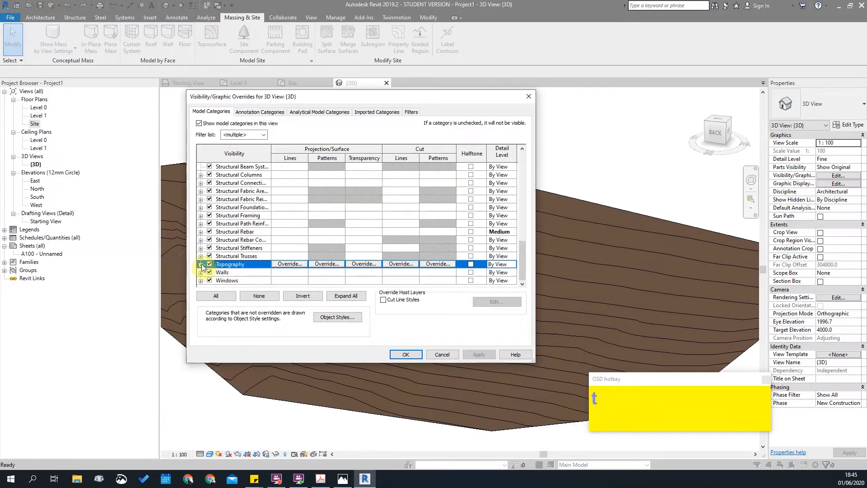
pyautogui.click(201, 264)
pyautogui.click(233, 265)
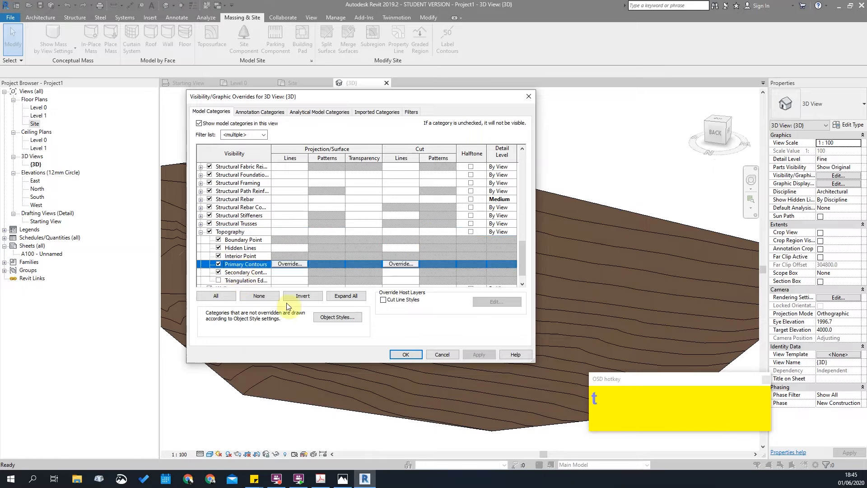
pyautogui.click(336, 318)
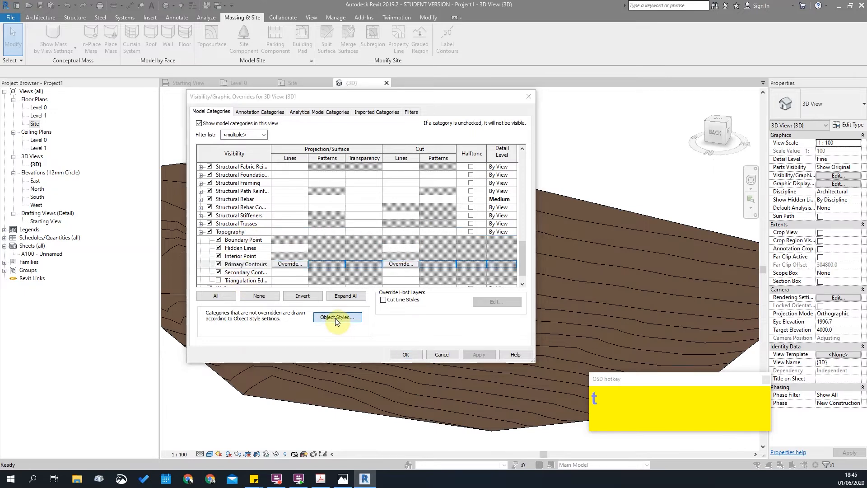
pyautogui.click(490, 397)
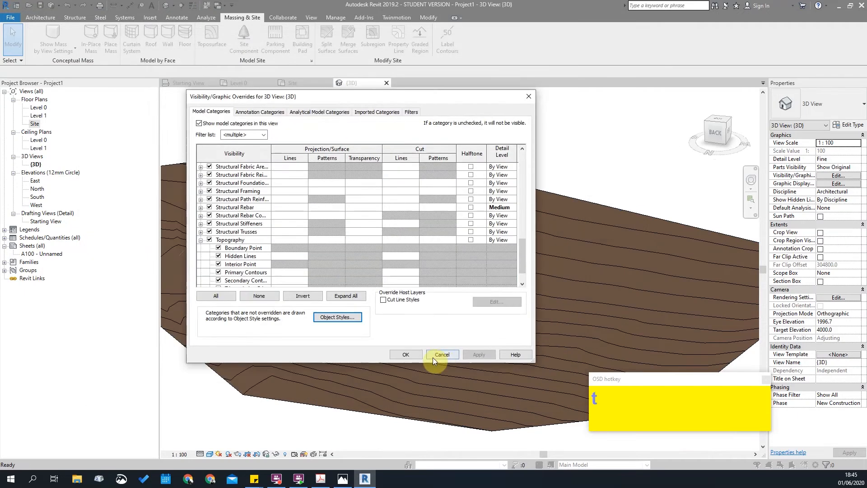
pyautogui.click(443, 354)
# In the project's Object Styles, set the Topography Primary Contours projection and cut line weights to 5.
pyautogui.click(334, 17)
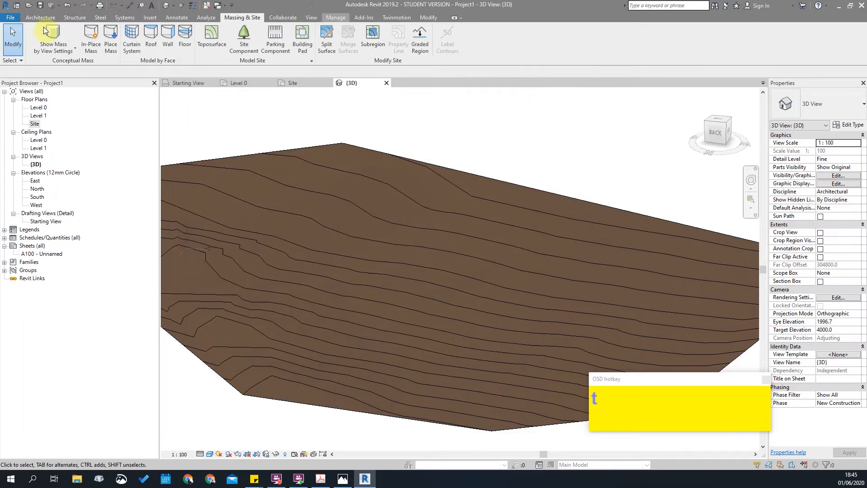
pyautogui.click(60, 40)
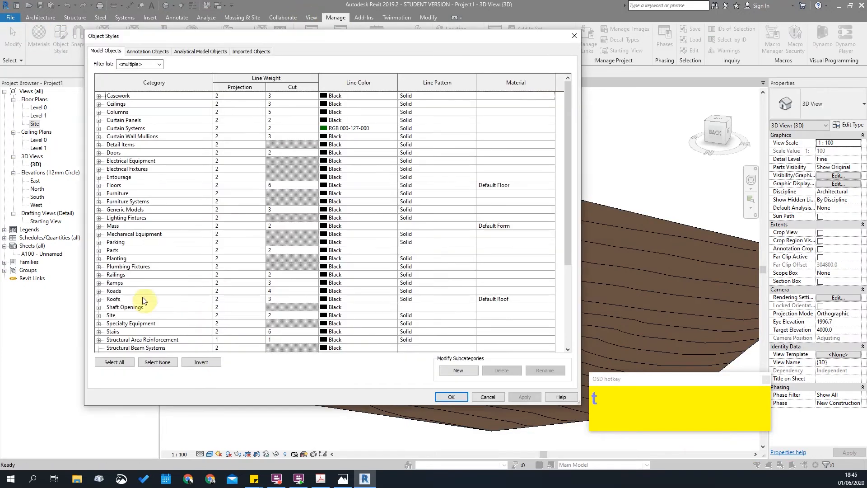
pyautogui.click(168, 313)
pyautogui.press('t')
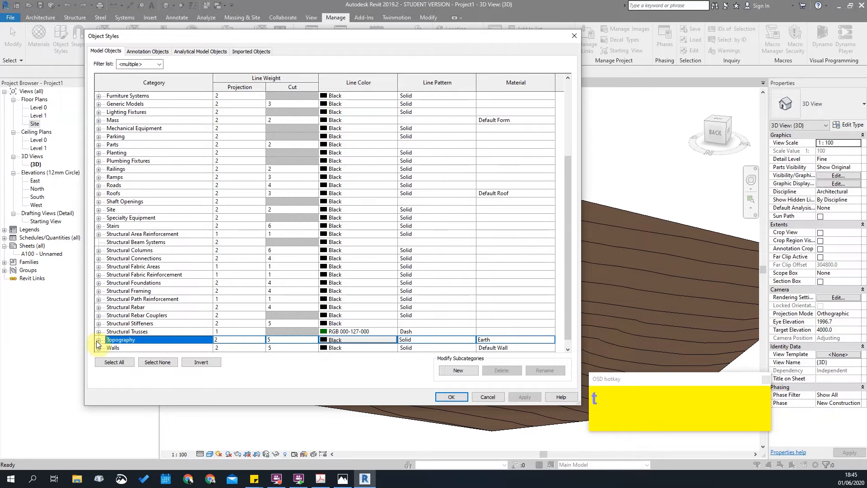
pyautogui.click(98, 340)
pyautogui.click(230, 332)
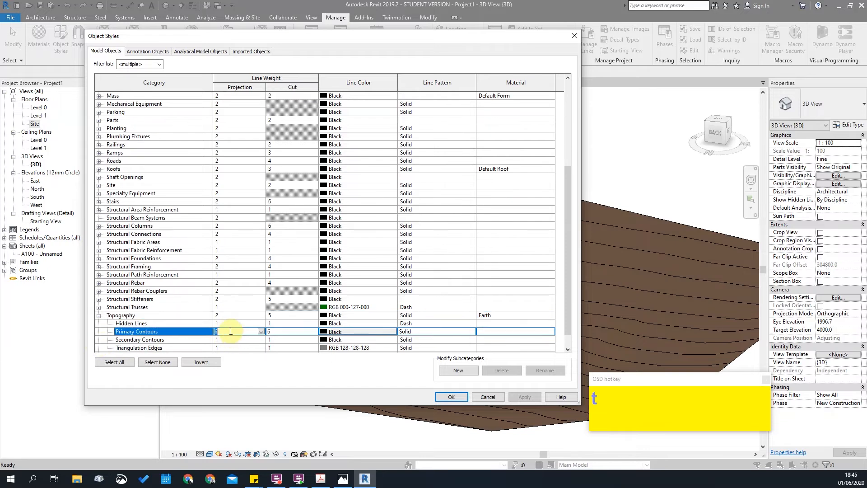
pyautogui.write('5')
pyautogui.click(278, 332)
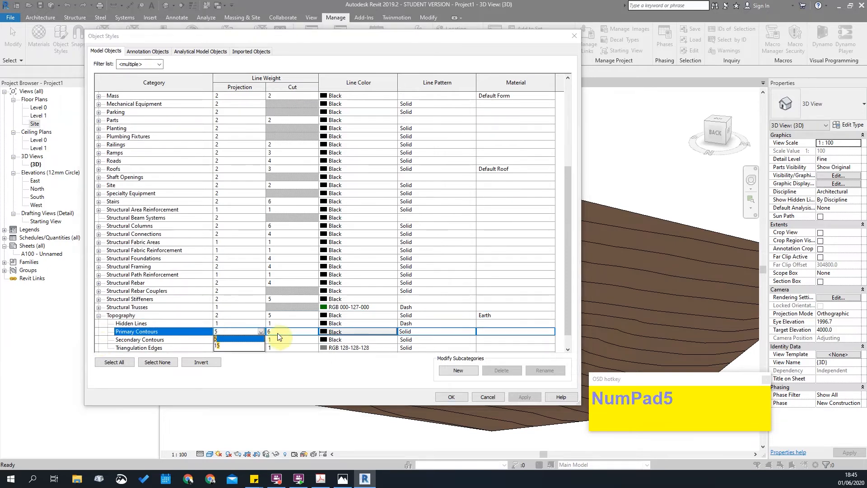
pyautogui.write('5')
# Set the Topography Secondary Contours projection and cut line weights to 2.
pyautogui.click(234, 340)
pyautogui.click(246, 341)
pyautogui.write('2')
pyautogui.click(278, 340)
pyautogui.write('2')
# Set the Secondary Contours line color to RGB 070-070-070 and apply the object style changes.
pyautogui.click(324, 342)
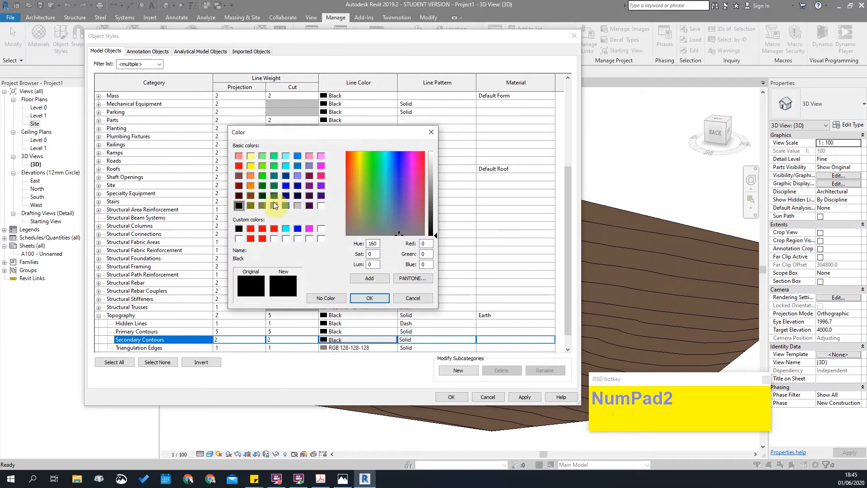
pyautogui.click(274, 206)
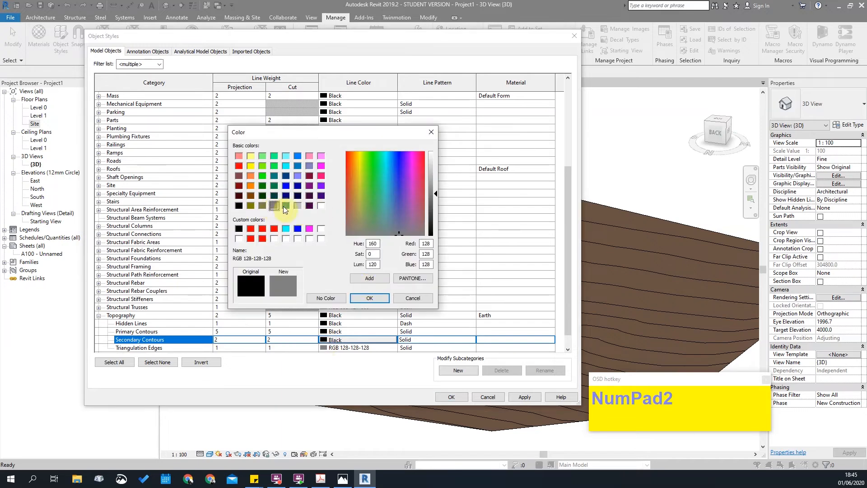
pyautogui.click(433, 211)
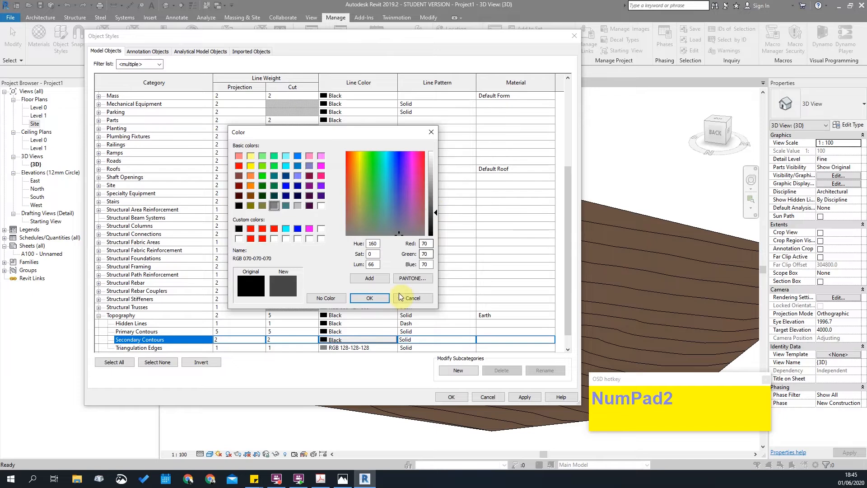
pyautogui.click(383, 298)
pyautogui.click(525, 397)
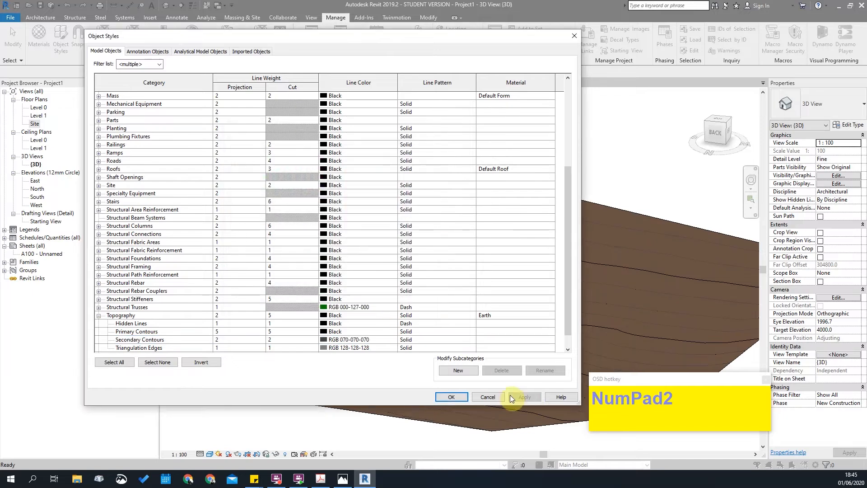
pyautogui.click(445, 396)
# Check the restyled contours up close and set the 3D view's scale to 1 : 500.
pyautogui.scroll(5, 383, 202)
pyautogui.press('Escape')
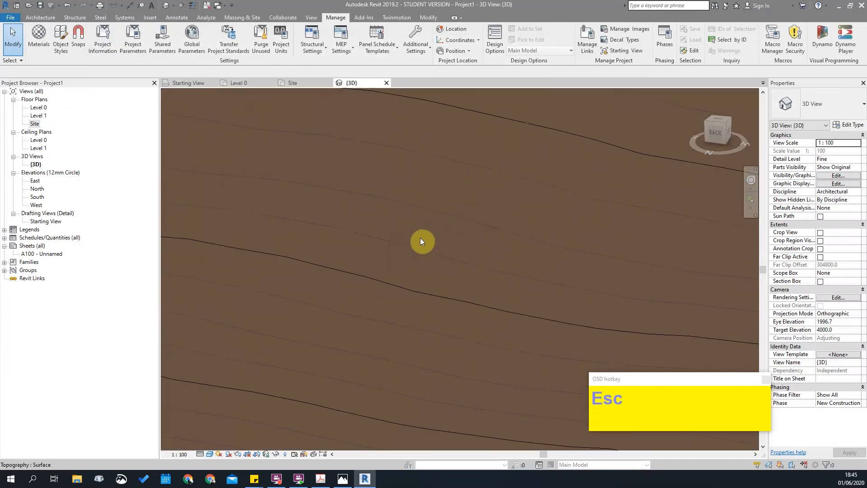
pyautogui.scroll(-2, 403, 239)
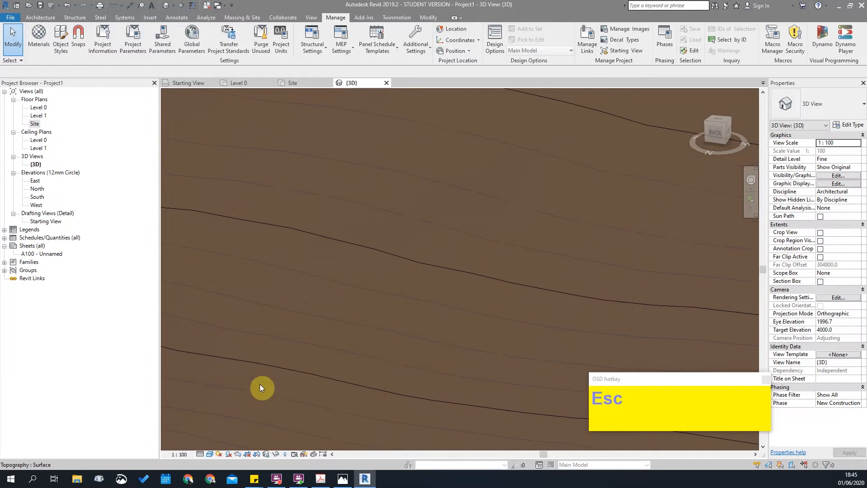
pyautogui.click(178, 455)
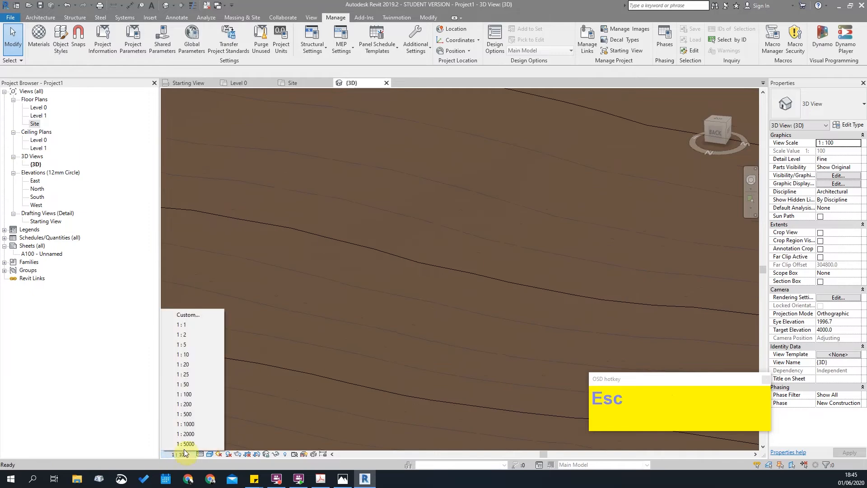
pyautogui.click(190, 414)
# Examine the toposurface's primary and secondary contours in 3D from several angles and distances.
pyautogui.scroll(-5, 406, 244)
pyautogui.scroll(5, 451, 226)
pyautogui.keyDown('shift'); pyautogui.moveTo(489, 225); pyautogui.dragTo(505, 259, button='middle'); pyautogui.keyUp('shift')
pyautogui.scroll(-5, 476, 189)
pyautogui.keyDown('shift'); pyautogui.moveTo(475, 188); pyautogui.dragTo(360, 306, button='middle'); pyautogui.keyUp('shift')
pyautogui.scroll(5, 360, 241)
pyautogui.scroll(-5, 335, 308)
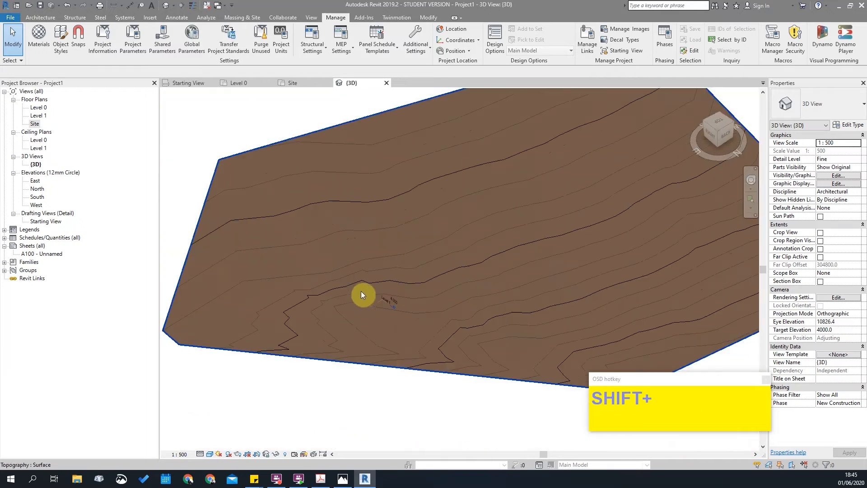
pyautogui.scroll(-5, 335, 308)
pyautogui.keyDown('shift'); pyautogui.moveTo(497, 290); pyautogui.dragTo(433, 222, button='middle'); pyautogui.keyUp('shift')
pyautogui.scroll(5, 503, 285)
pyautogui.keyDown('shift'); pyautogui.moveTo(464, 270); pyautogui.dragTo(357, 245, button='middle'); pyautogui.keyUp('shift')
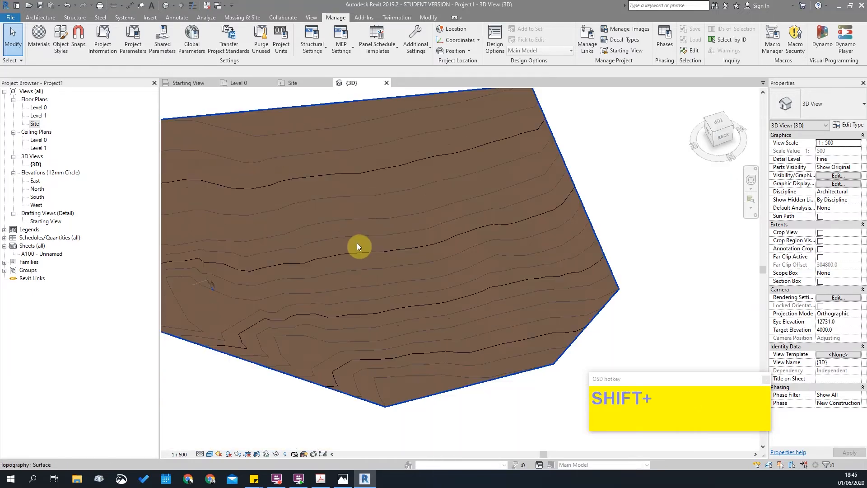
# Open the Site floor plan, check the contours around Portion 10, and start a property line created by sketching.
pyautogui.doubleClick(35, 123)
pyautogui.scroll(2, 435, 251)
pyautogui.scroll(2, 484, 277)
pyautogui.scroll(1, 334, 368)
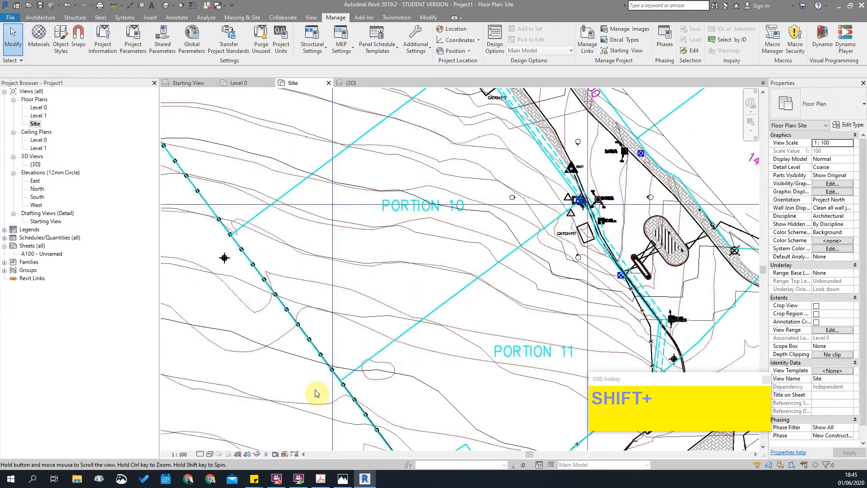
pyautogui.scroll(-2, 334, 368)
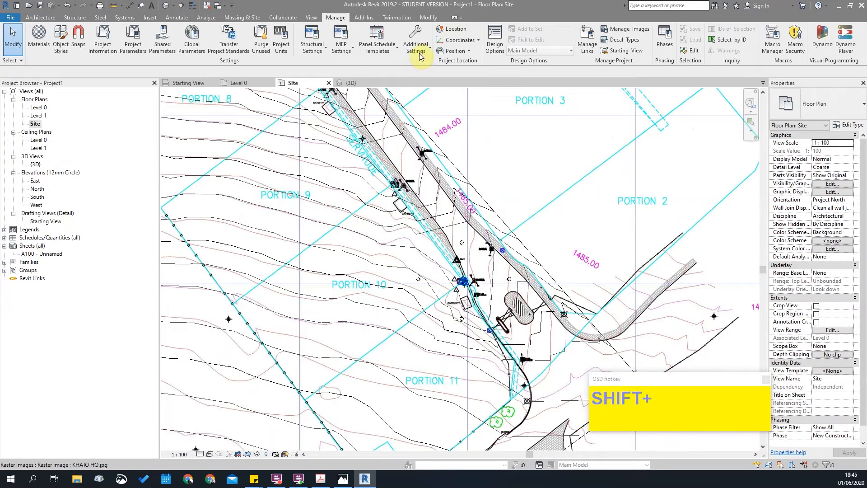
pyautogui.click(247, 18)
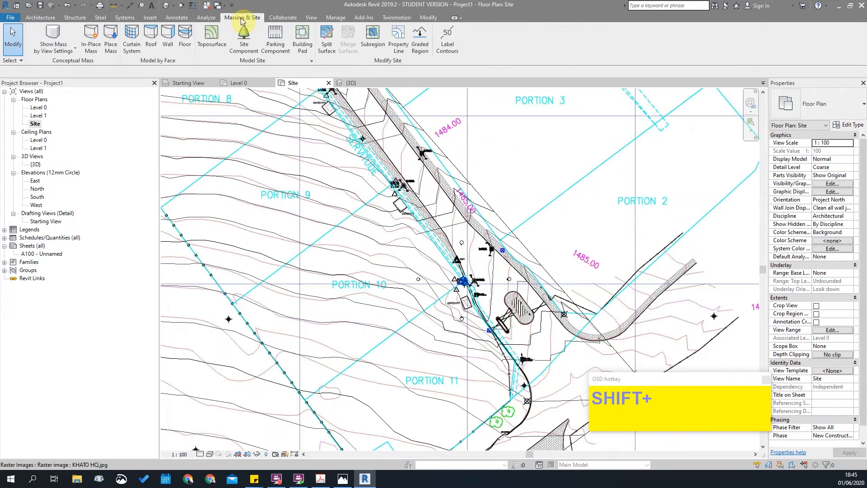
pyautogui.click(399, 35)
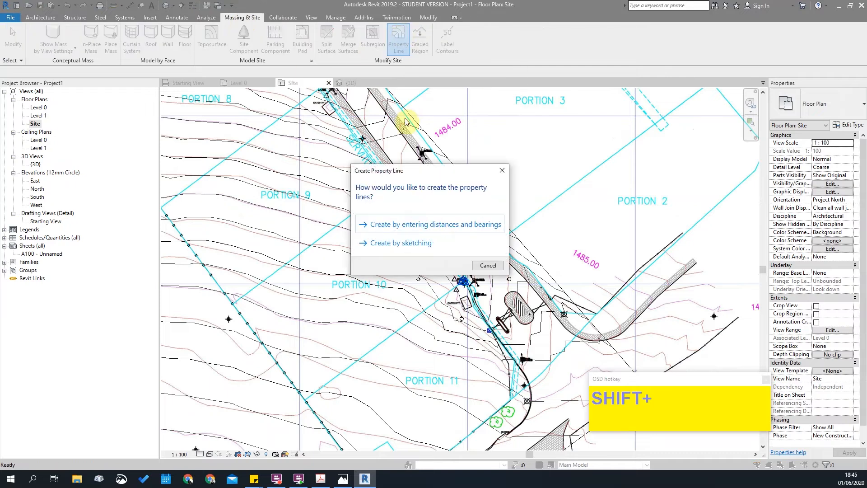
pyautogui.click(381, 243)
# Sketch the first property line segment along Portion 10's fenced boundary, from the Portion 9 corner to the Portion 11 corner.
pyautogui.scroll(6, 227, 316)
pyautogui.scroll(2, 257, 269)
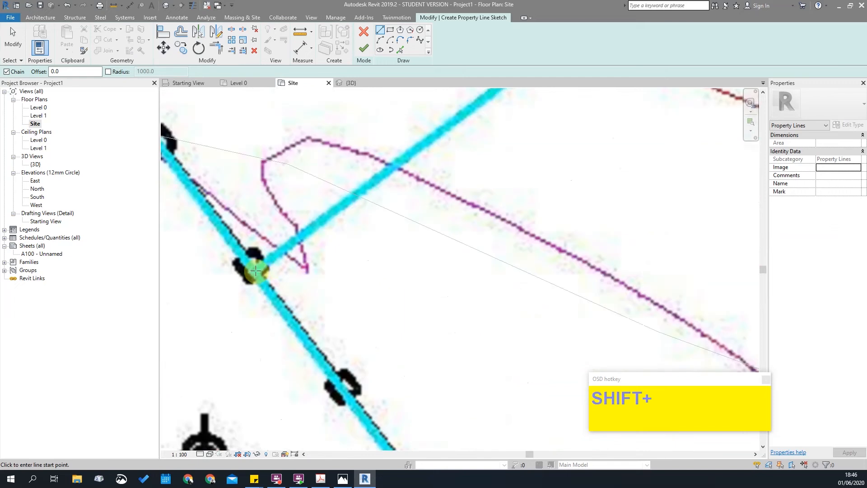
pyautogui.click(256, 270)
pyautogui.scroll(-2, 385, 411)
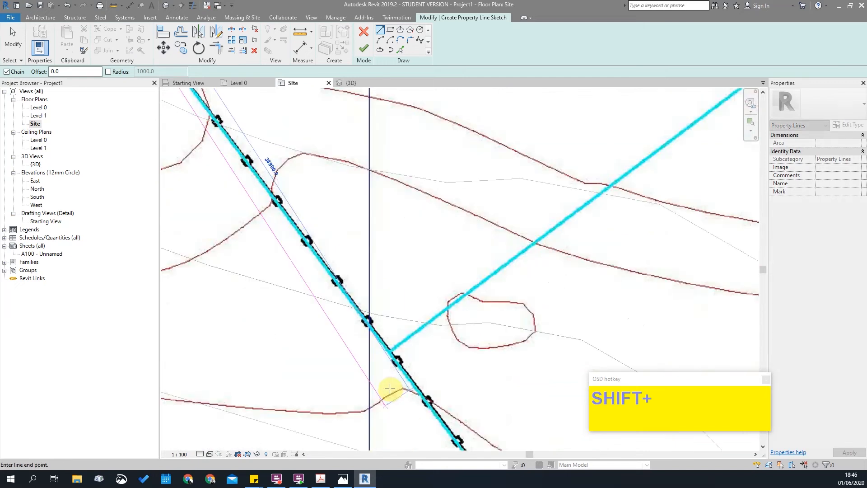
pyautogui.scroll(4, 389, 349)
pyautogui.click(387, 344)
pyautogui.scroll(-4, 299, 368)
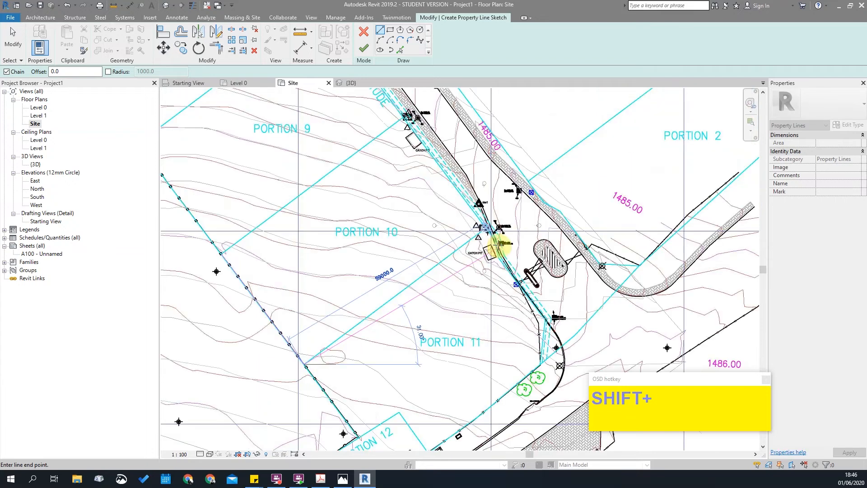
# Continue the property line along the boundary between Portions 10 and 11 to the servitude corner, using snap overrides for the end point.
pyautogui.scroll(5, 487, 199)
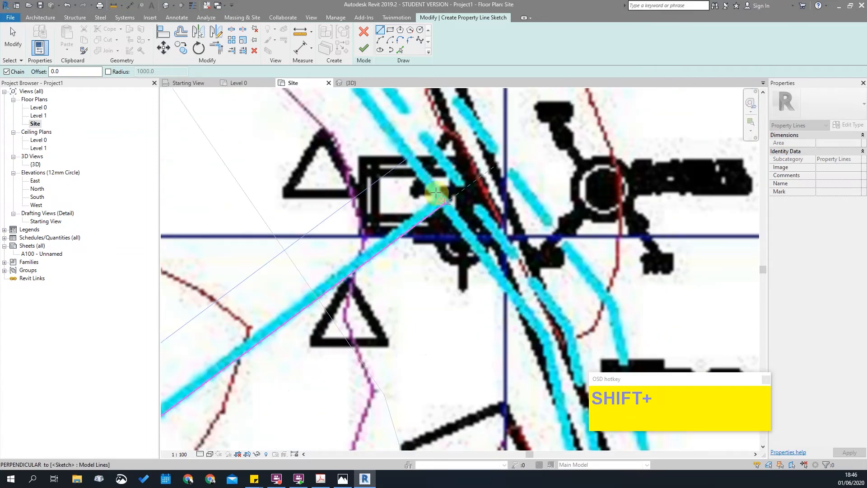
pyautogui.scroll(3, 438, 195)
pyautogui.press('s')
pyautogui.press('e')
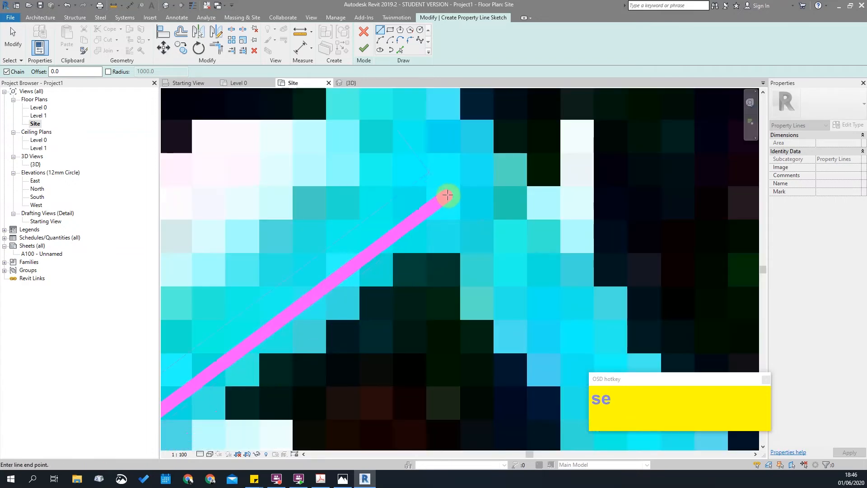
pyautogui.scroll(2, 437, 199)
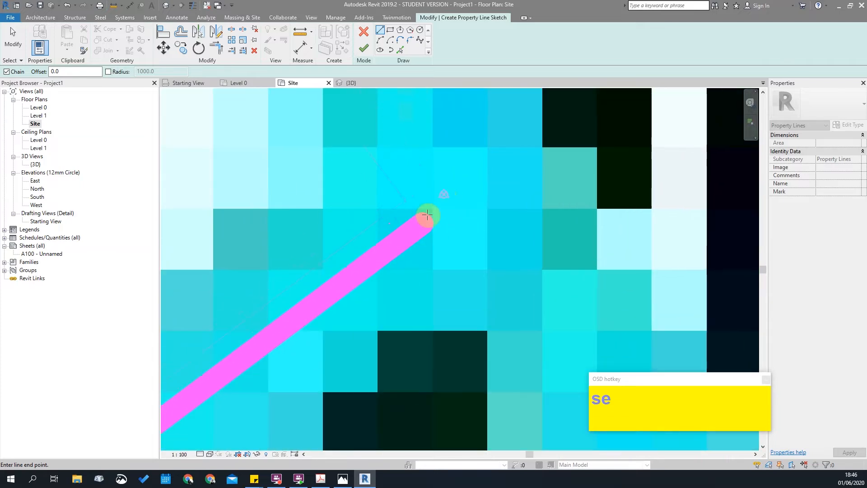
pyautogui.press('s')
pyautogui.press('i')
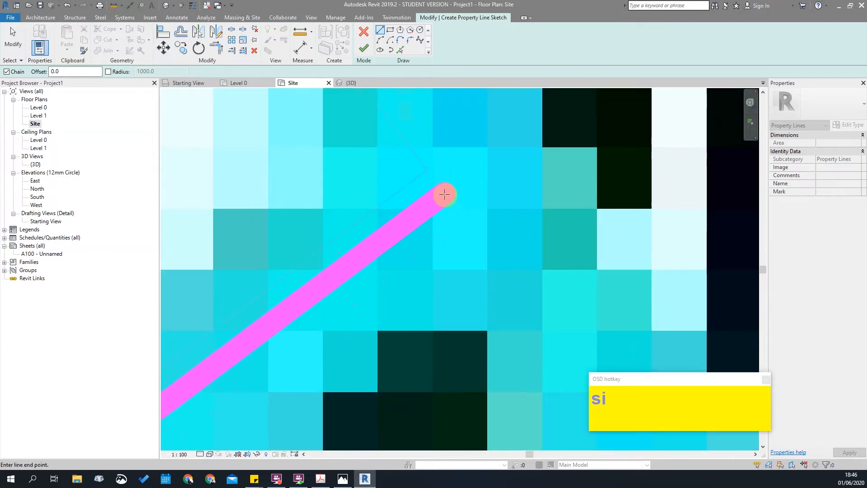
pyautogui.press('s')
pyautogui.press('e')
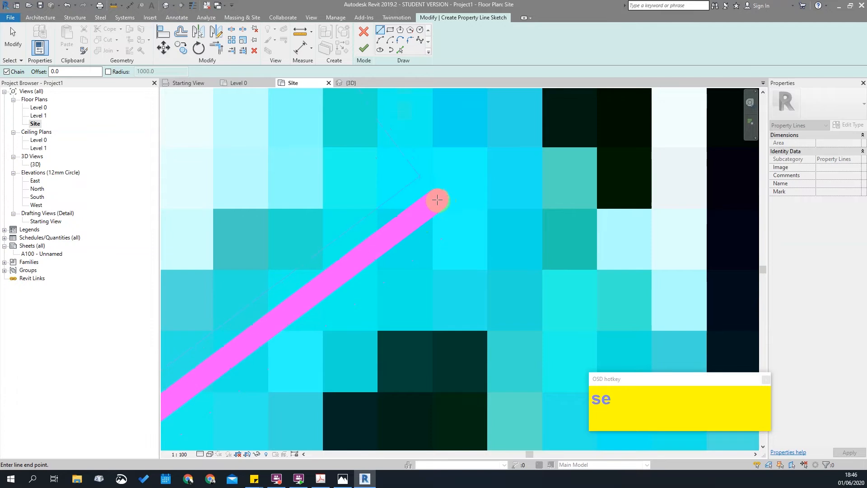
pyautogui.click(444, 195)
pyautogui.scroll(-5, 567, 325)
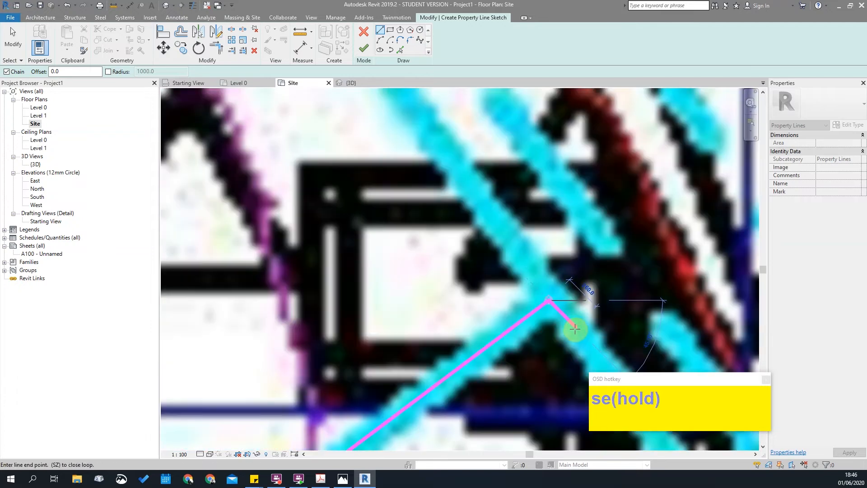
# Extend the property line along the servitude edge of Portion 10 to the corner shared with Portion 9.
pyautogui.scroll(-1, 556, 312)
pyautogui.scroll(-2, 458, 154)
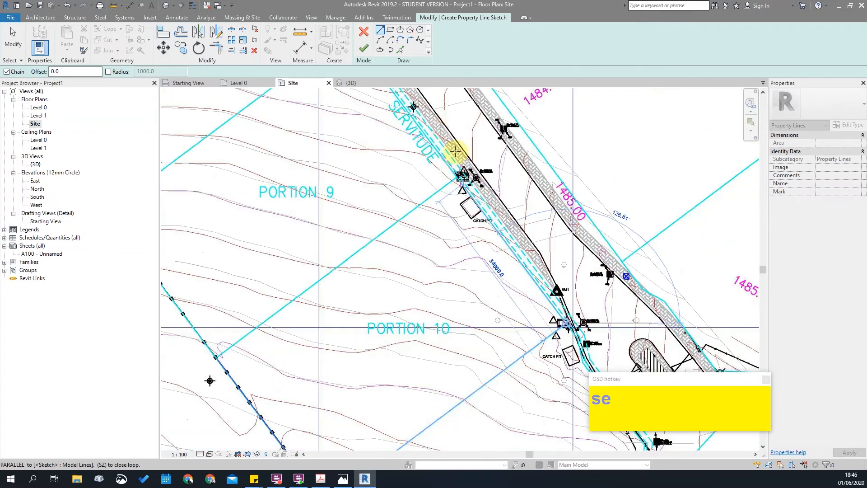
pyautogui.scroll(6, 433, 174)
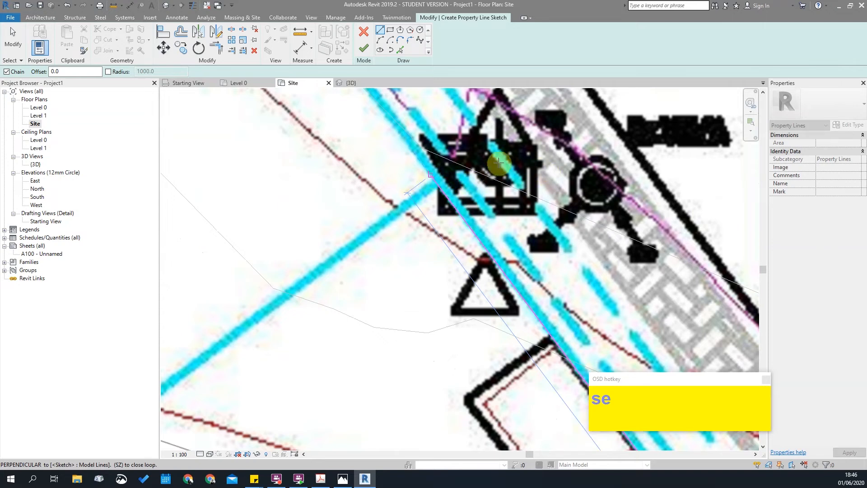
pyautogui.scroll(5, 533, 151)
pyautogui.click(488, 151)
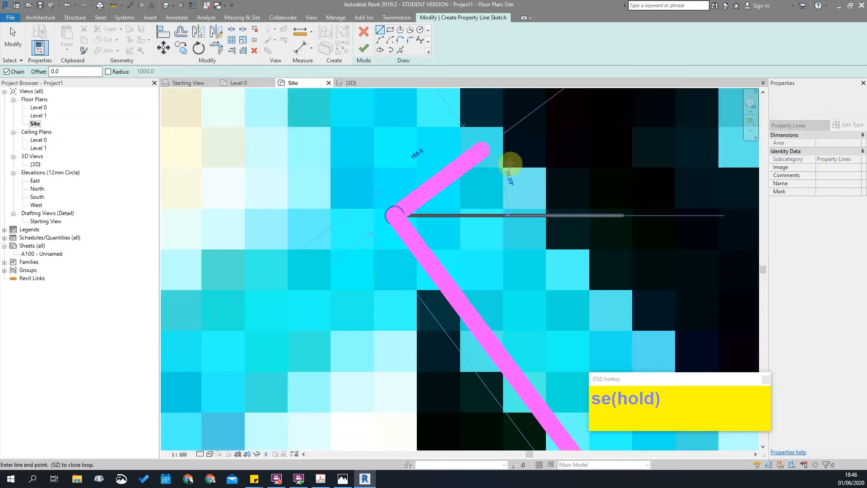
# Close the property line loop along the boundary between Portions 9 and 10 and finish the sketch.
pyautogui.scroll(-3, 562, 155)
pyautogui.scroll(-4, 562, 155)
pyautogui.scroll(-2, 271, 369)
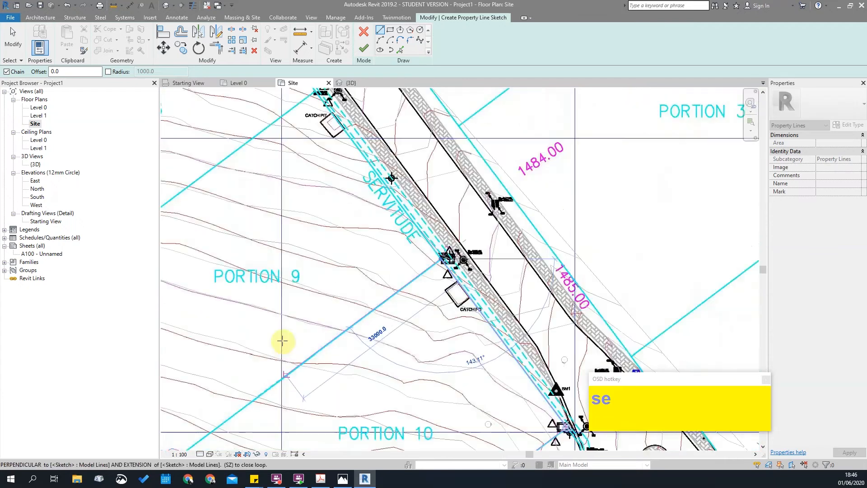
pyautogui.scroll(-3, 251, 367)
pyautogui.press('Escape')
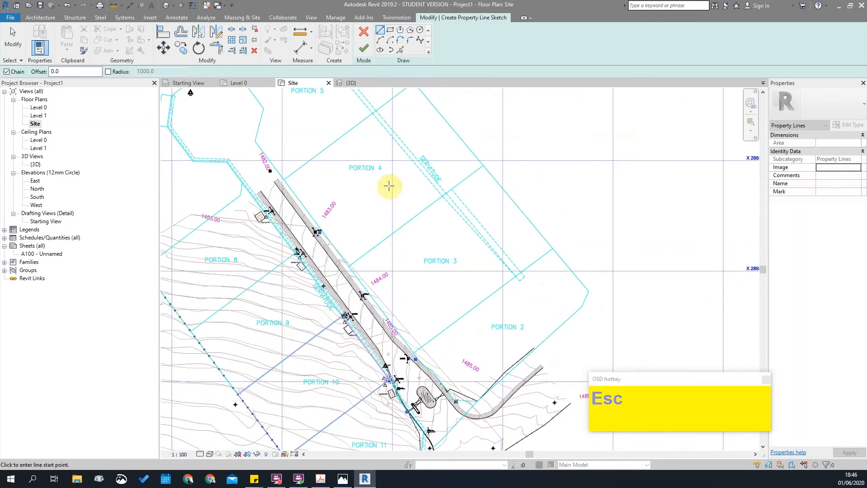
pyautogui.click(365, 49)
pyautogui.scroll(-1, 479, 237)
pyautogui.press('Escape')
# Temporarily hide the KHATO HQ.jpg raster image in the Site plan.
pyautogui.scroll(1, 331, 377)
pyautogui.moveTo(331, 376); pyautogui.dragTo(438, 275, button='middle')
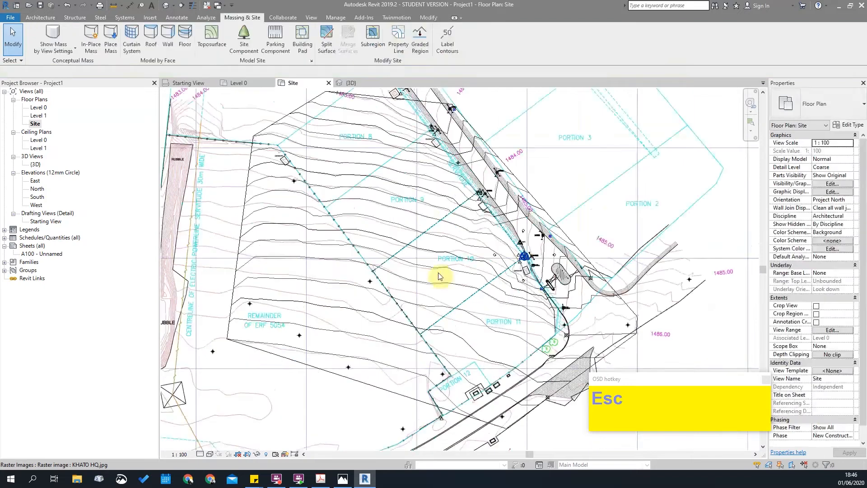
pyautogui.scroll(5, 436, 271)
pyautogui.moveTo(492, 257); pyautogui.dragTo(336, 306, button='middle')
pyautogui.click(587, 158)
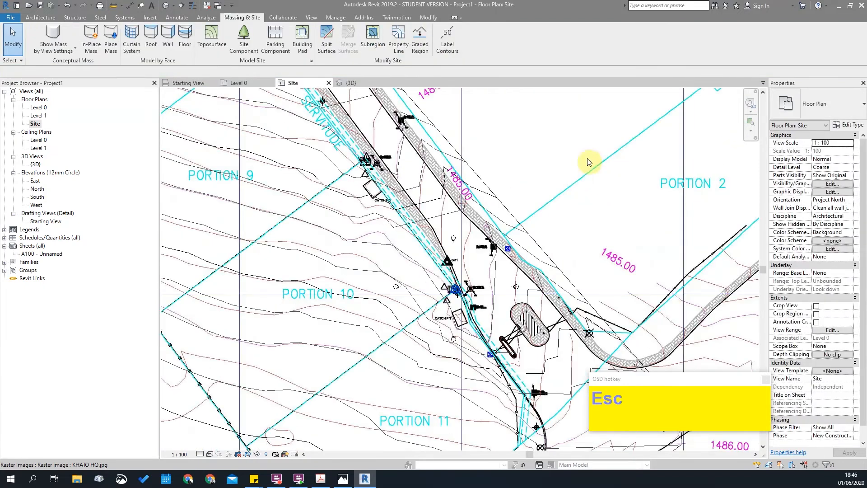
pyautogui.scroll(-4, 451, 229)
pyautogui.scroll(-3, 495, 259)
pyautogui.press('Escape')
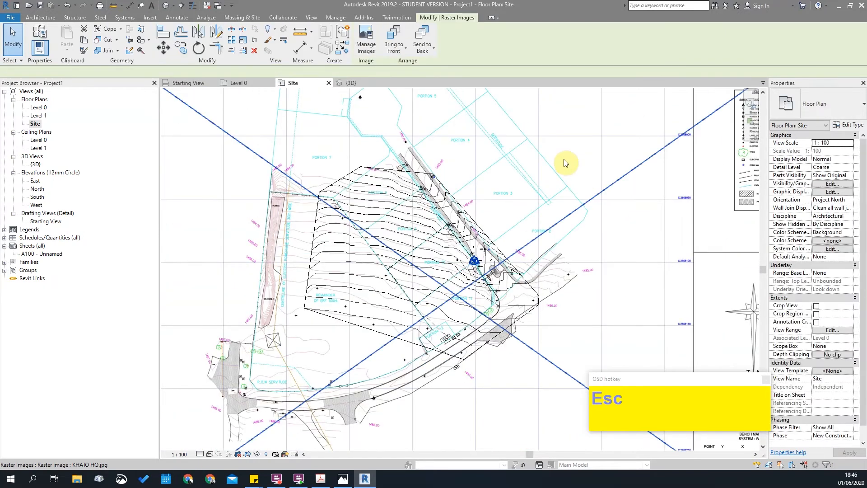
pyautogui.click(413, 341)
pyautogui.click(256, 454)
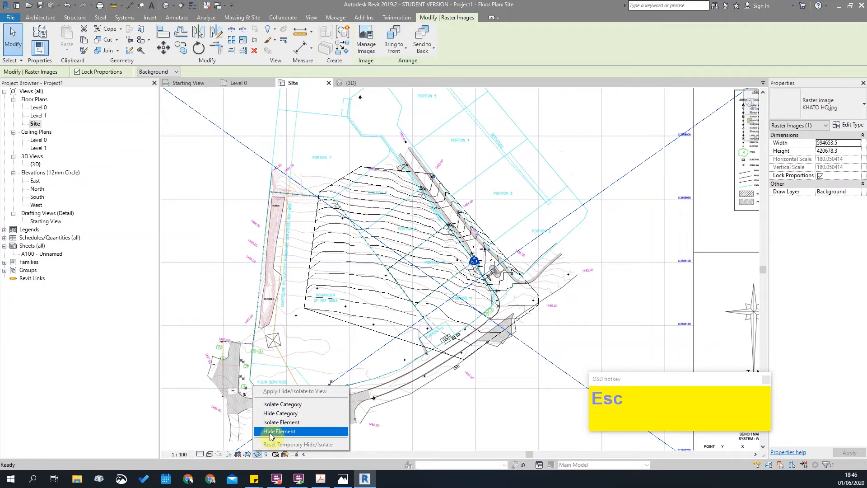
pyautogui.click(270, 432)
pyautogui.scroll(5, 445, 242)
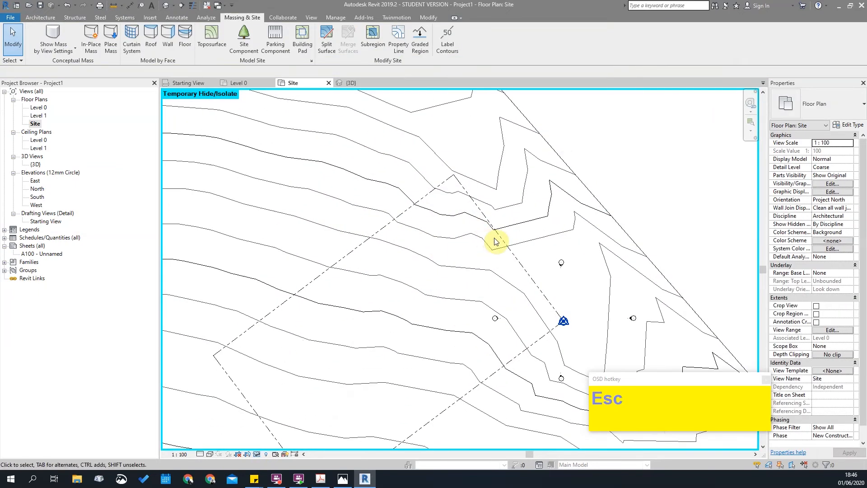
# Examine the closed property line over the toposurface contours up close and in full.
pyautogui.click(518, 261)
pyautogui.scroll(-5, 449, 353)
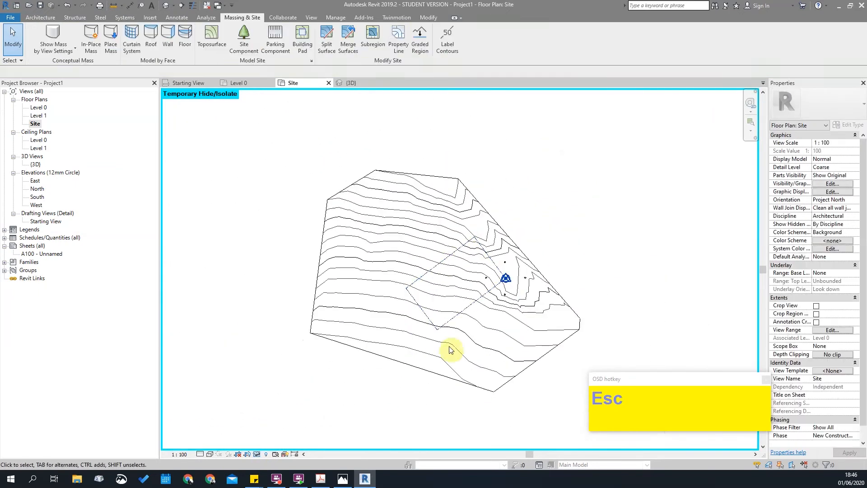
pyautogui.scroll(4, 444, 327)
pyautogui.press('Escape')
pyautogui.click(439, 330)
pyautogui.press('Escape')
pyautogui.scroll(-5, 505, 285)
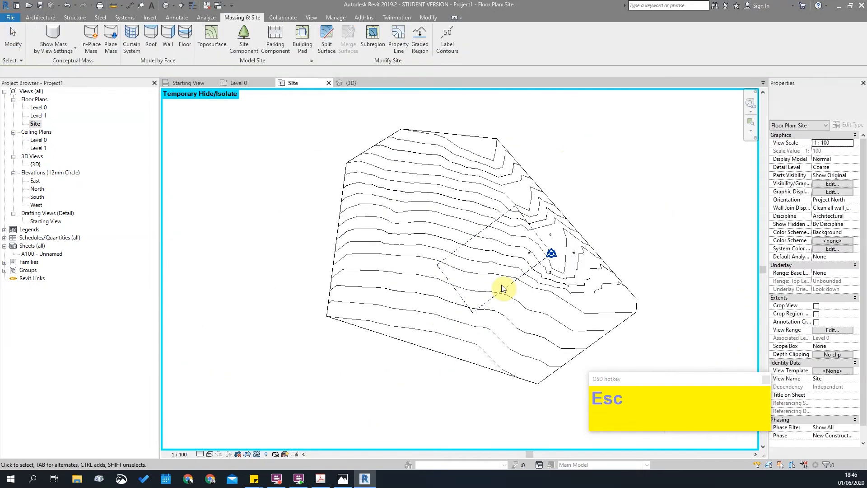
pyautogui.moveTo(575, 373); pyautogui.dragTo(501, 374, button='middle')
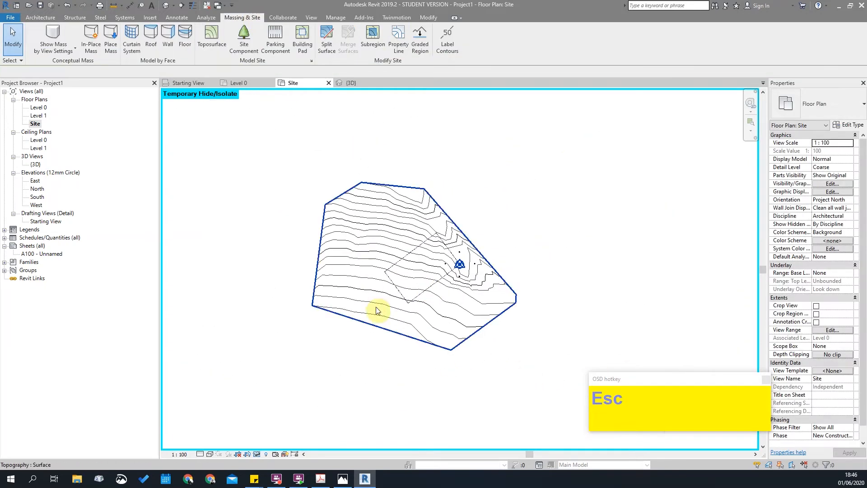
# Set the Site plan's visual style to Shaded and check the property line on the shaded surface.
pyautogui.click(209, 454)
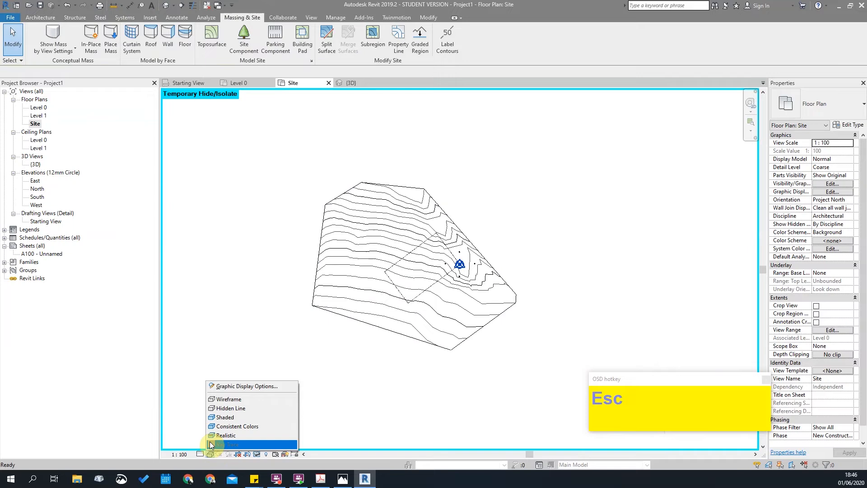
pyautogui.click(224, 420)
pyautogui.scroll(2, 460, 235)
pyautogui.scroll(3, 459, 235)
pyautogui.click(494, 276)
pyautogui.press('Escape')
# Set the Site plan's view scale to 1 : 500.
pyautogui.click(185, 454)
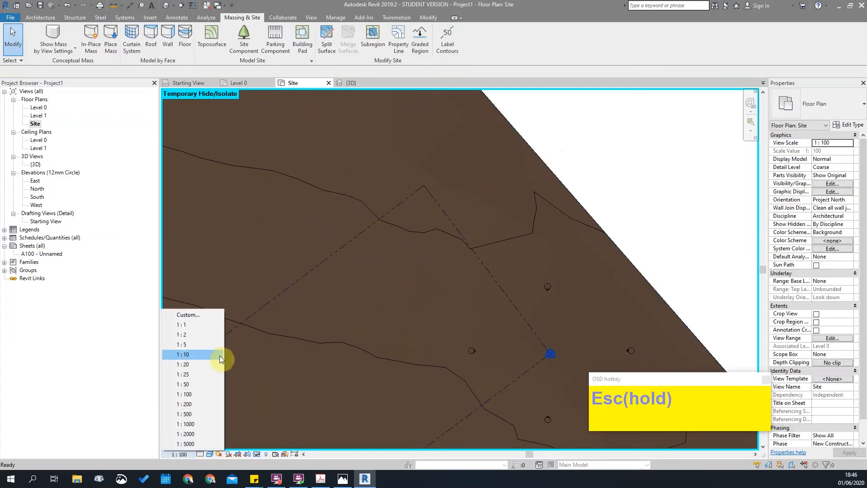
pyautogui.click(199, 411)
pyautogui.scroll(-2, 419, 258)
pyautogui.click(426, 367)
pyautogui.press('Escape')
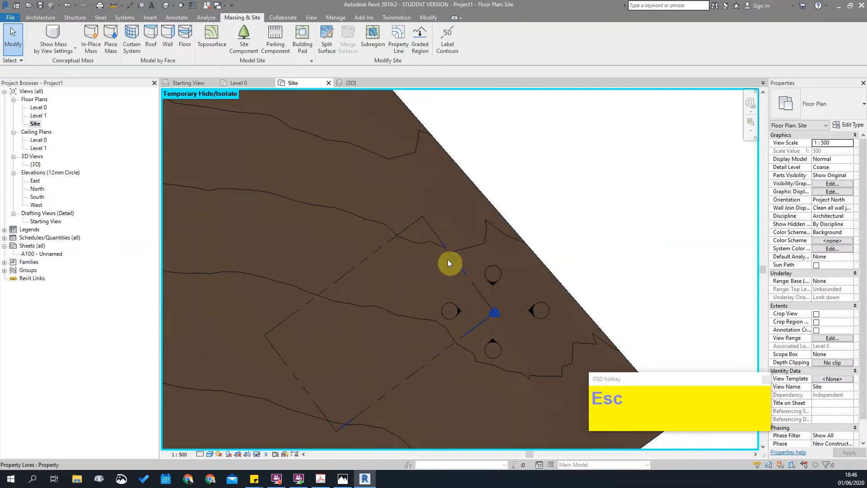
# Look through the Line Styles list for a property line entry and leave the list without changes.
pyautogui.click(336, 17)
pyautogui.click(416, 47)
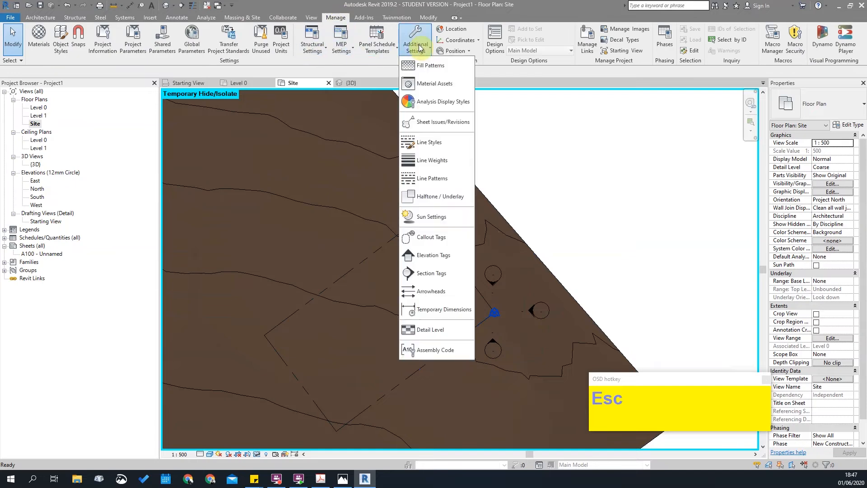
pyautogui.click(420, 143)
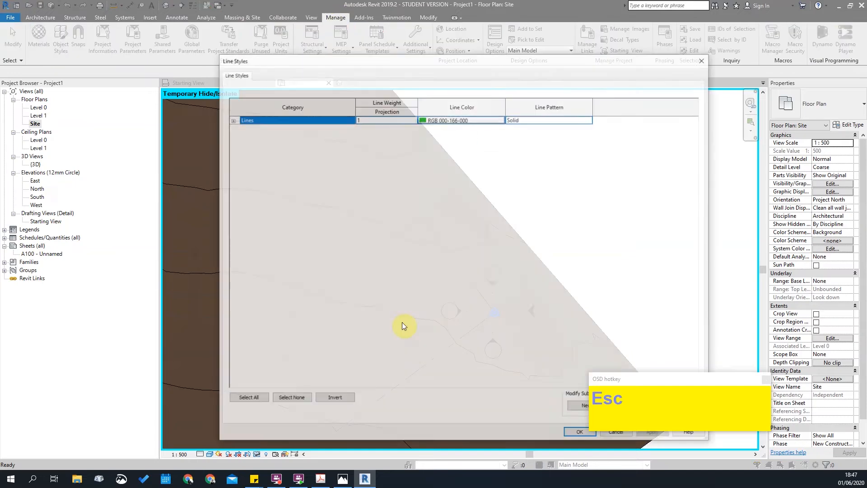
pyautogui.click(232, 120)
pyautogui.click(311, 266)
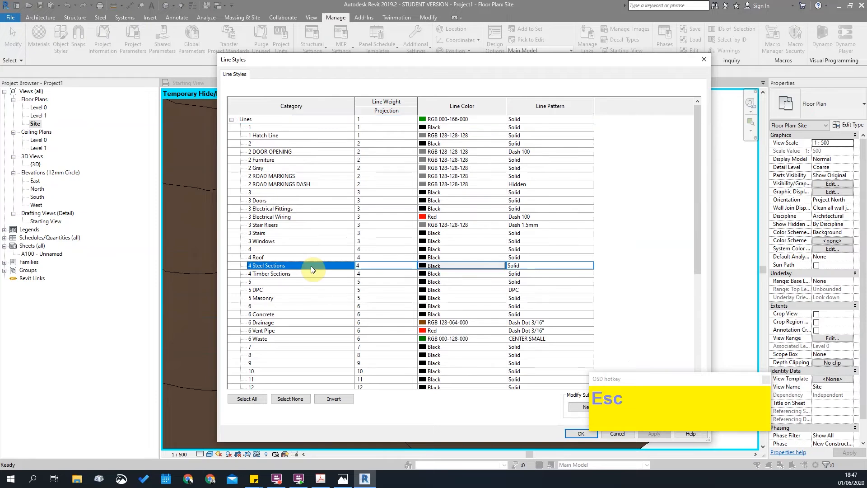
pyautogui.scroll(-8, 310, 266)
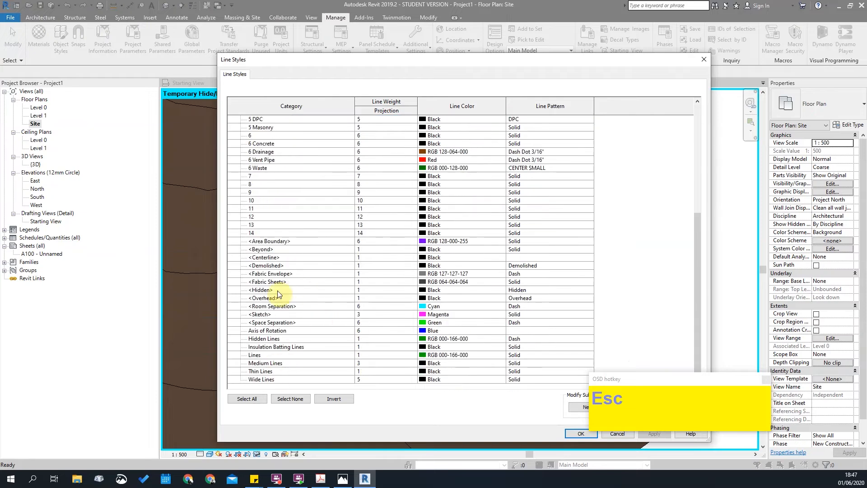
pyautogui.click(287, 250)
pyautogui.click(292, 240)
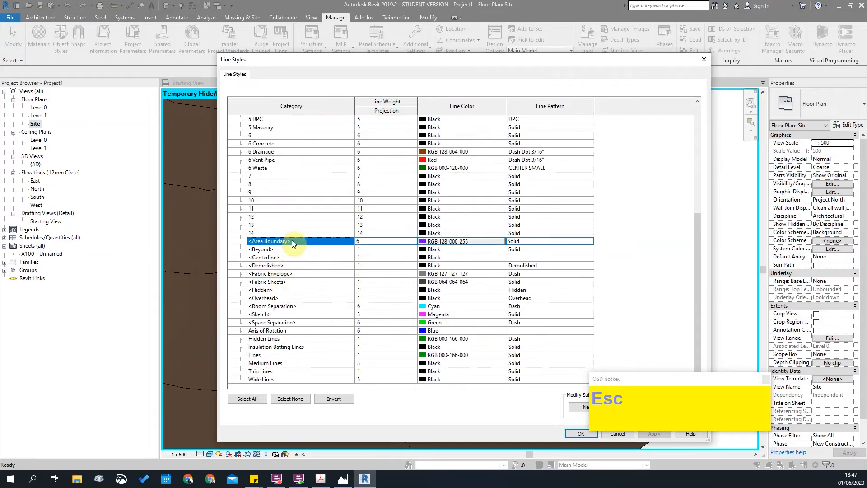
pyautogui.click(296, 248)
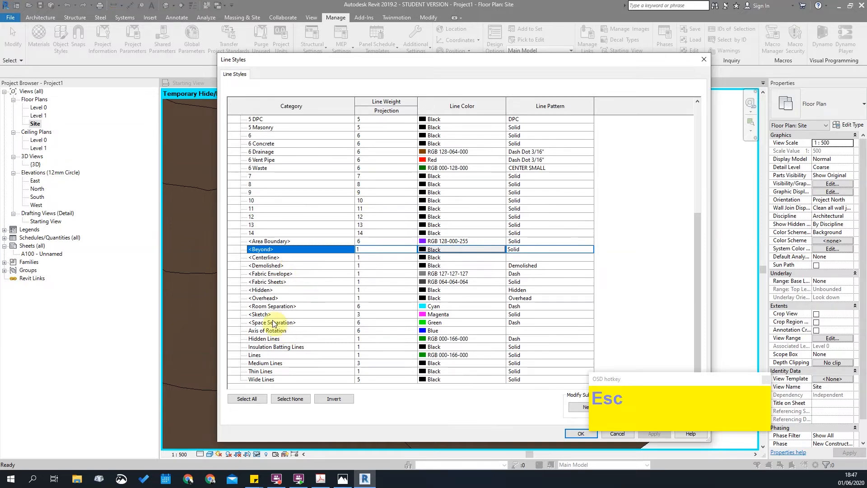
pyautogui.press('Escape')
# Find Property Lines under Site in the Site plan's Visibility/Graphic Overrides and open the Object Styles from there.
pyautogui.click(332, 237)
pyautogui.press('v')
pyautogui.press('g')
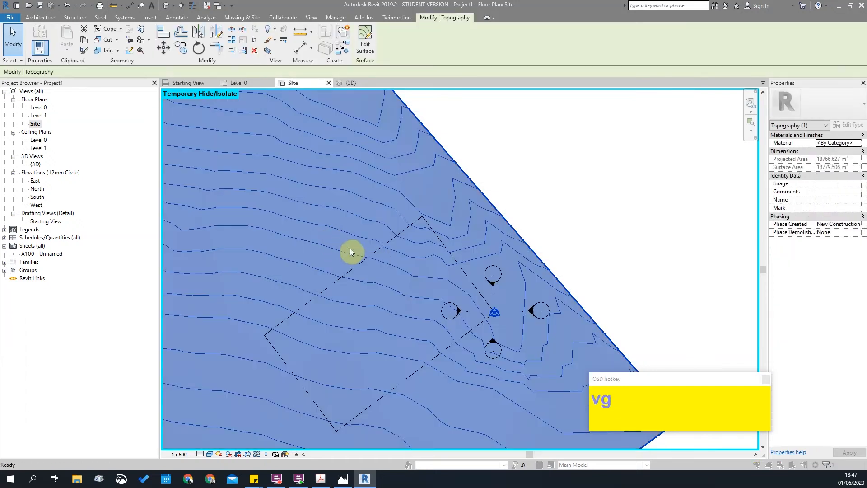
pyautogui.scroll(-3, 226, 262)
pyautogui.click(227, 248)
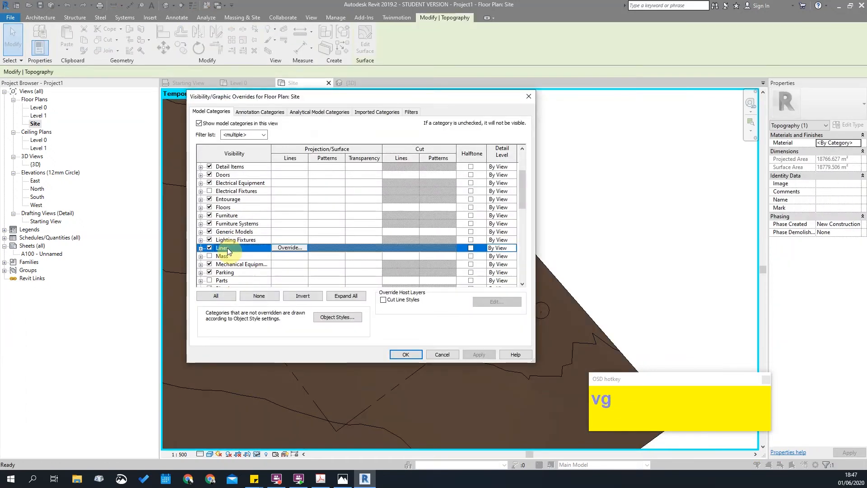
pyautogui.press('s')
pyautogui.scroll(-1, 230, 263)
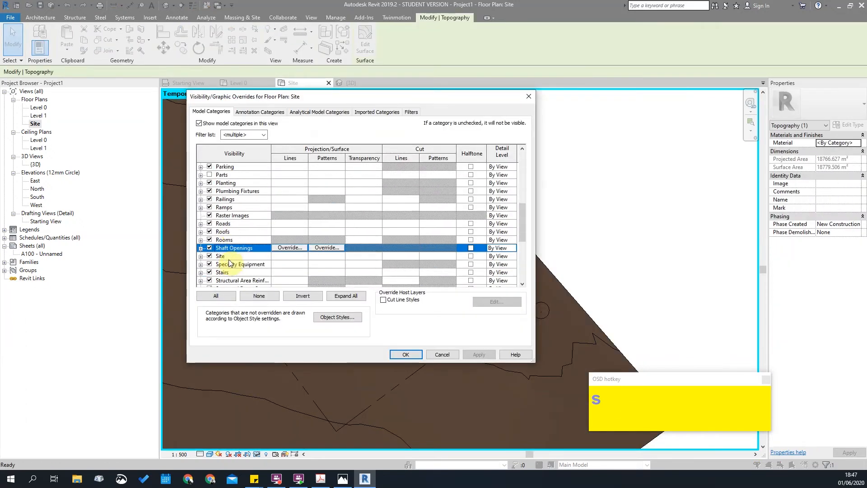
pyautogui.click(201, 256)
pyautogui.scroll(-1, 316, 204)
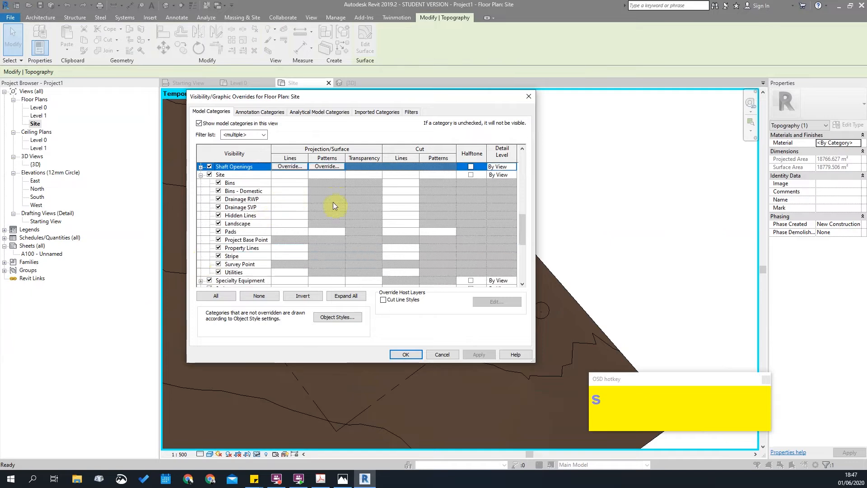
pyautogui.click(249, 249)
pyautogui.click(337, 317)
# In Object Styles, set the line pattern of the Site category's Property Lines to Center Line small.
pyautogui.click(244, 259)
pyautogui.scroll(-3, 156, 291)
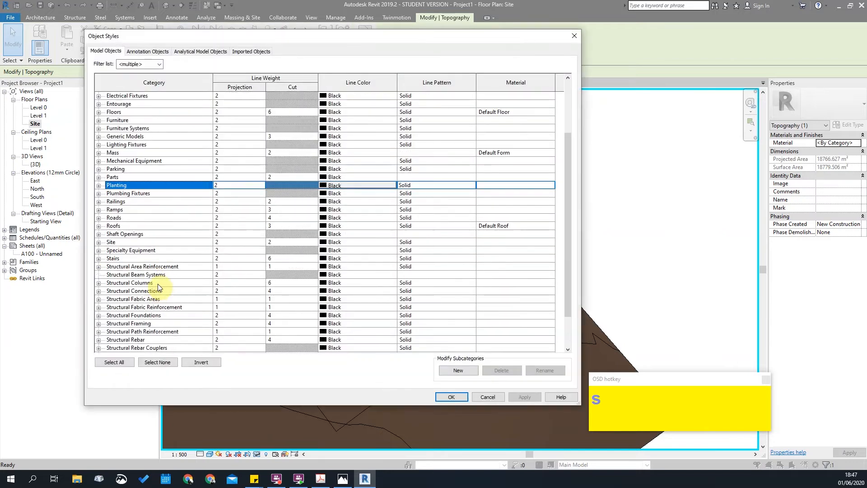
pyautogui.scroll(-2, 158, 289)
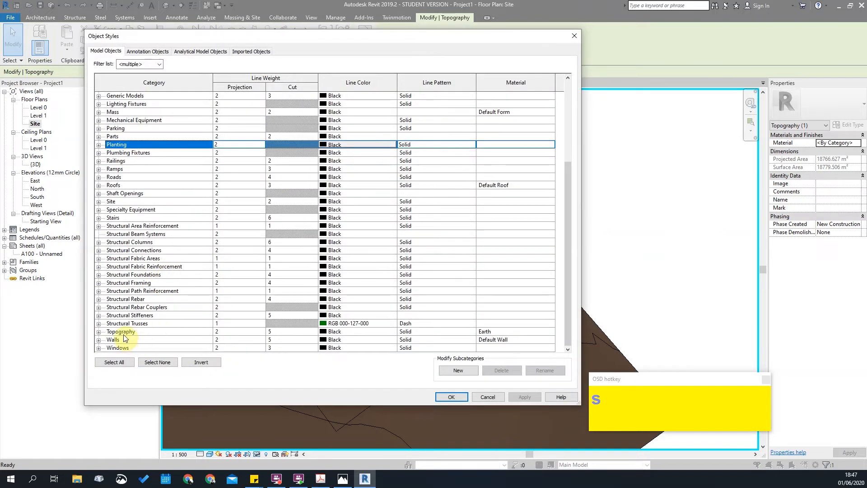
pyautogui.click(99, 202)
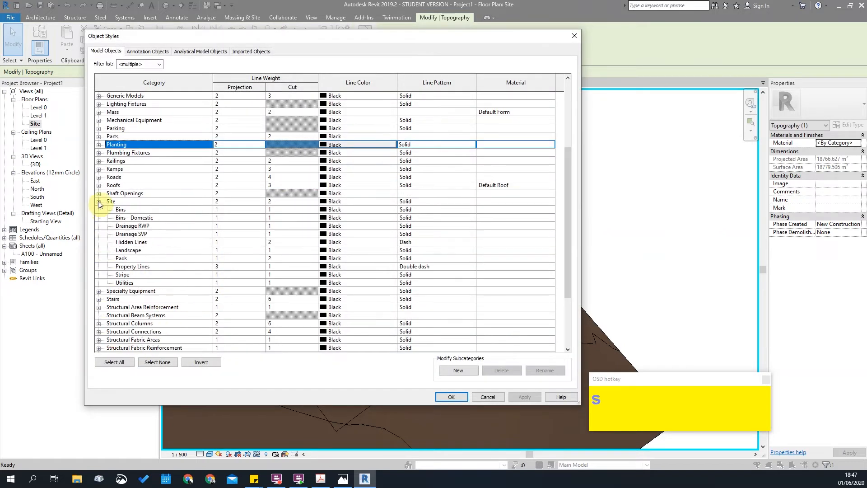
pyautogui.click(151, 266)
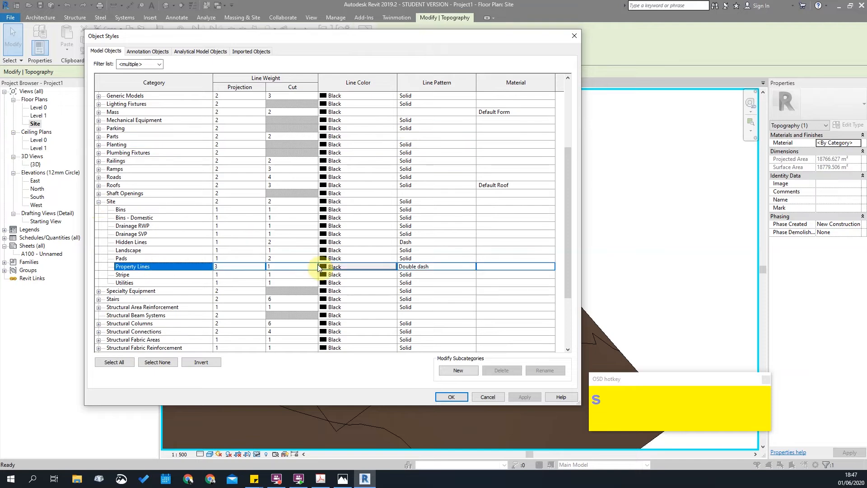
pyautogui.click(471, 266)
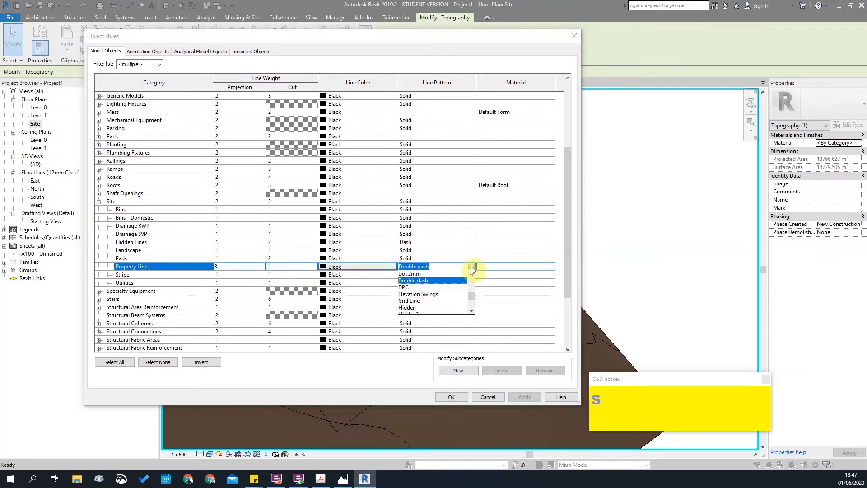
pyautogui.scroll(3, 438, 291)
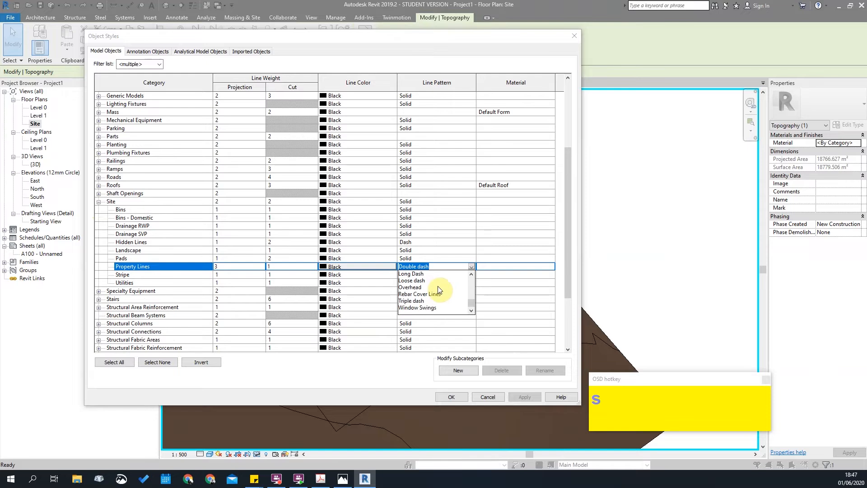
pyautogui.scroll(4, 431, 293)
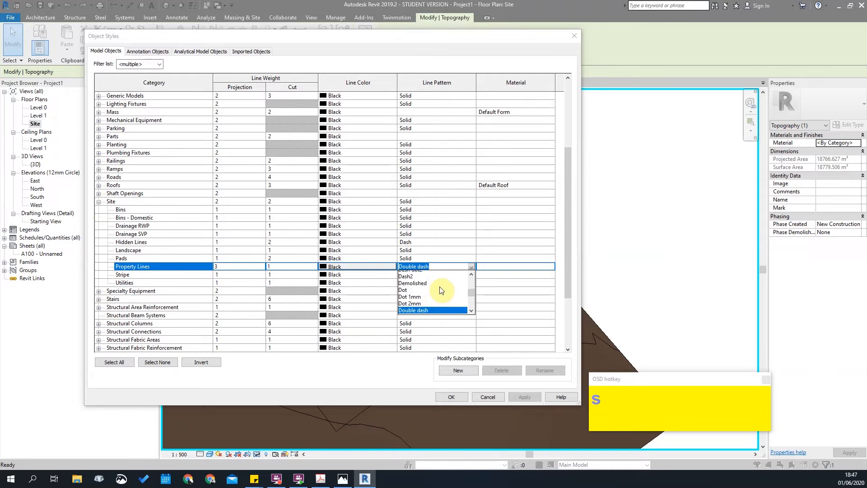
pyautogui.scroll(2, 438, 296)
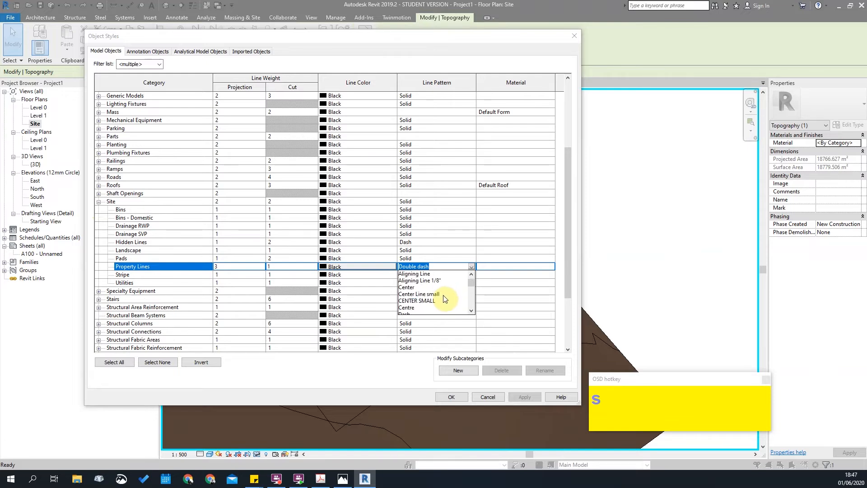
pyautogui.click(418, 294)
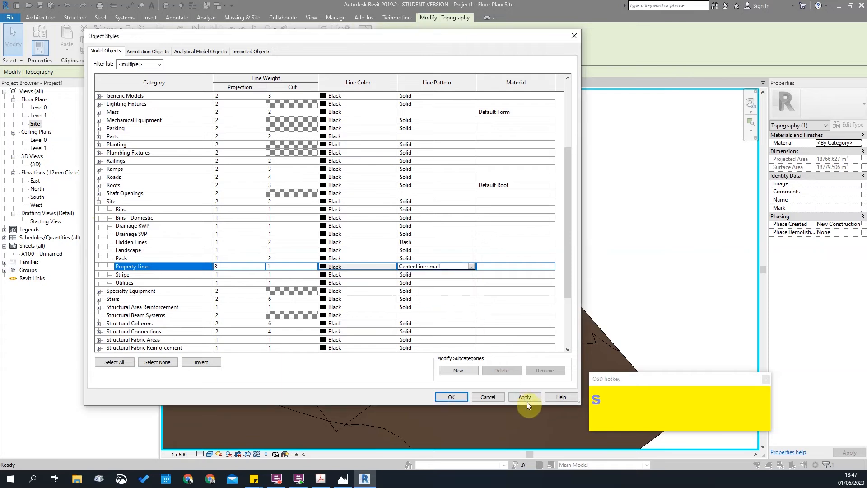
pyautogui.click(452, 397)
pyautogui.press('Escape')
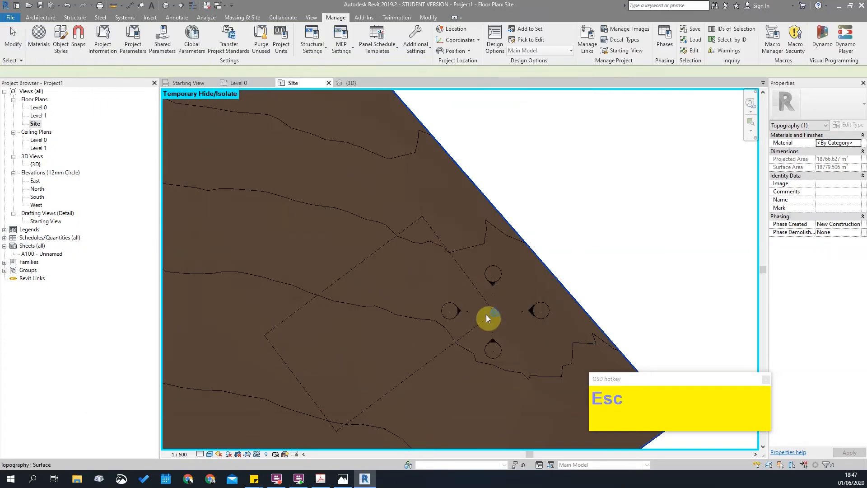
# Examine the restyled property line over the shaded toposurface, both up close and in full.
pyautogui.scroll(-5, 470, 246)
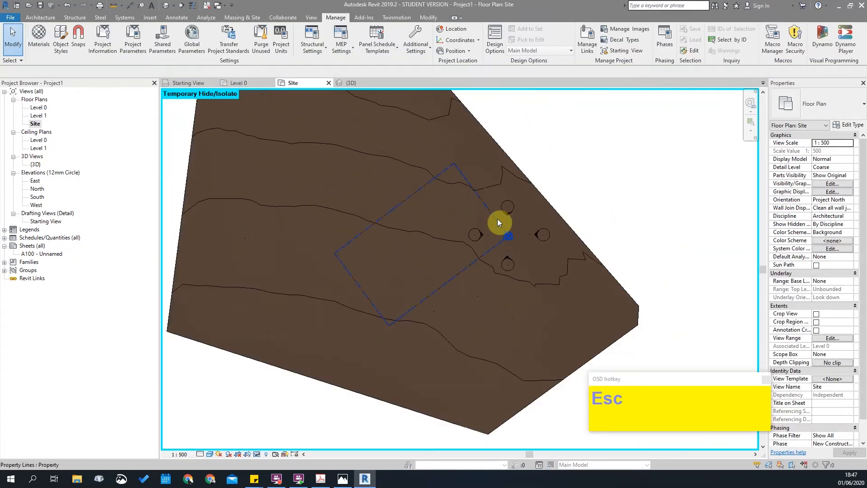
pyautogui.scroll(3, 497, 219)
pyautogui.scroll(3, 462, 250)
pyautogui.scroll(-5, 496, 228)
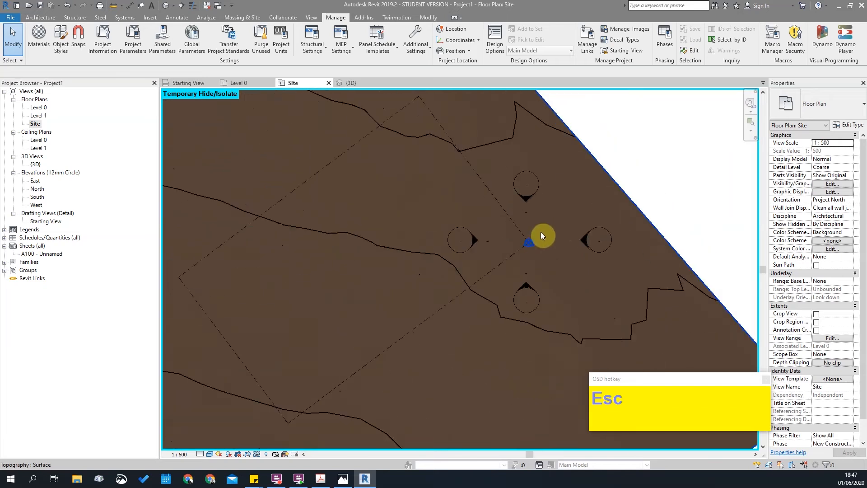
pyautogui.scroll(3, 576, 224)
pyautogui.scroll(-3, 586, 273)
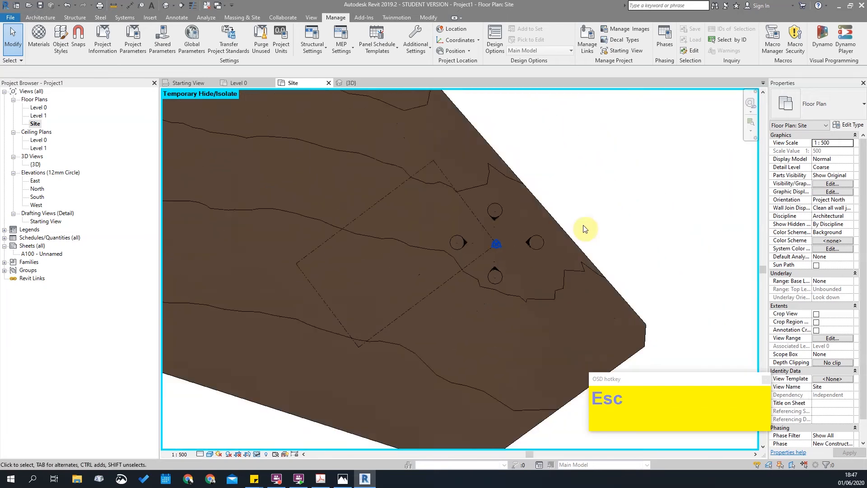
# Try to select the project base point at the property corner and move it slightly west.
pyautogui.click(499, 252)
pyautogui.scroll(6, 493, 234)
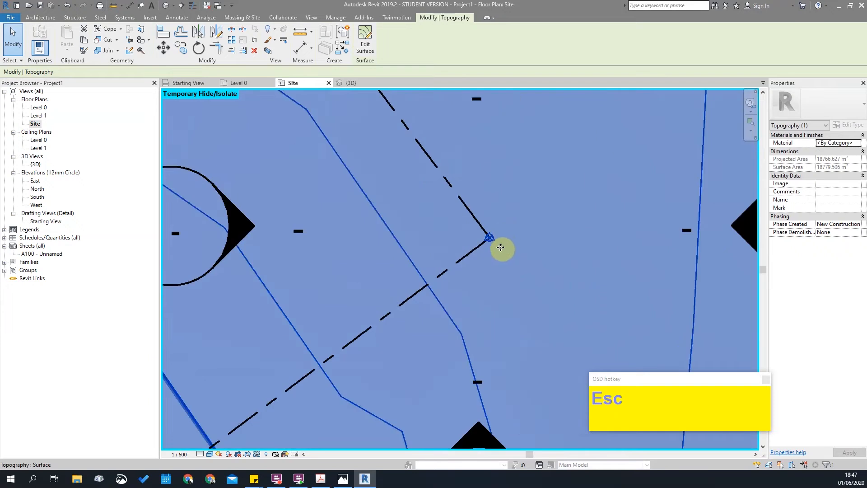
pyautogui.press('Escape')
pyautogui.click(494, 230)
pyautogui.press('Escape')
pyautogui.scroll(-2, 501, 235)
pyautogui.scroll(2, 519, 233)
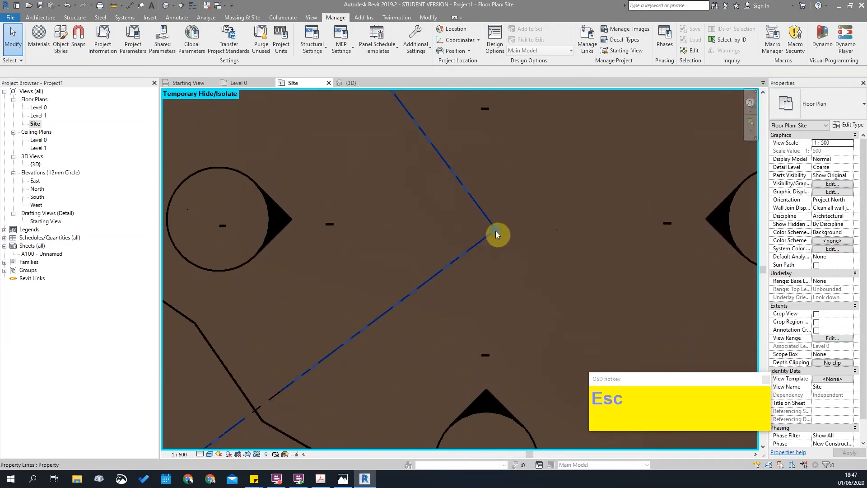
pyautogui.press('Tab')
pyautogui.click(496, 232)
pyautogui.scroll(-2, 497, 230)
pyautogui.scroll(-2, 497, 228)
pyautogui.moveTo(515, 230); pyautogui.dragTo(474, 225)
pyautogui.press('Escape')
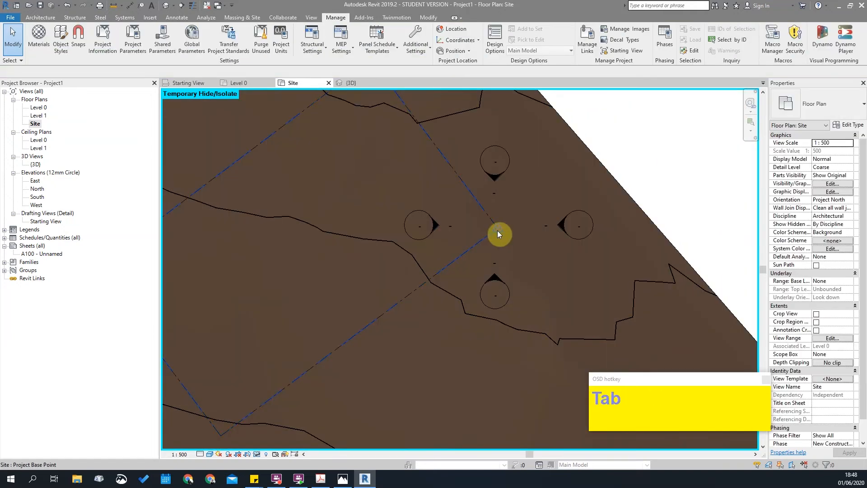
# Check the coordinates of the project base point and inspect the property corner within the wider site.
pyautogui.click(497, 230)
pyautogui.scroll(5, 500, 233)
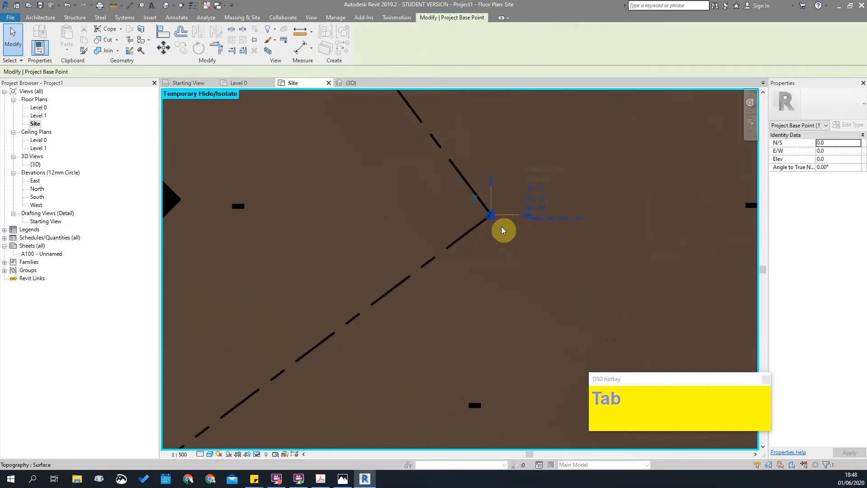
pyautogui.scroll(-5, 497, 223)
pyautogui.press('Escape')
pyautogui.scroll(3, 422, 190)
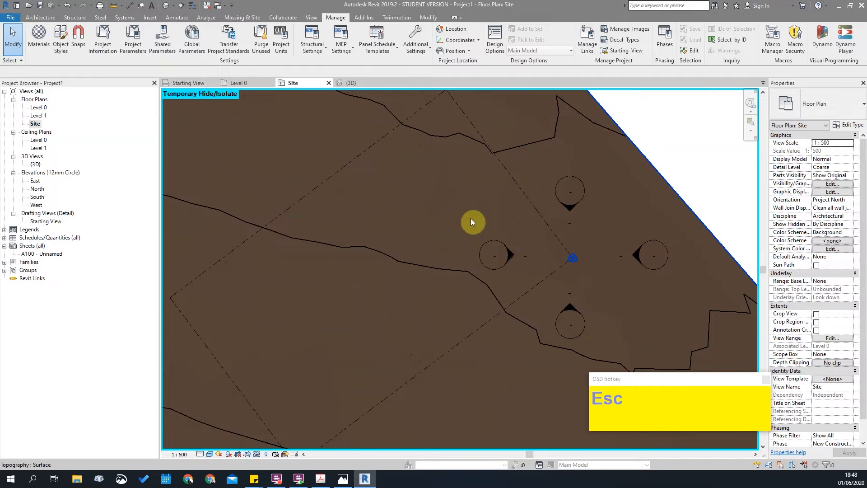
pyautogui.scroll(-3, 448, 171)
pyautogui.scroll(4, 494, 202)
pyautogui.scroll(-4, 499, 225)
pyautogui.scroll(2, 513, 230)
pyautogui.scroll(-1, 559, 217)
pyautogui.click(561, 195)
pyautogui.press('Escape')
# Move the project base point north-west to about N/S 6636.5 and E/W -36342.7.
pyautogui.scroll(3, 524, 222)
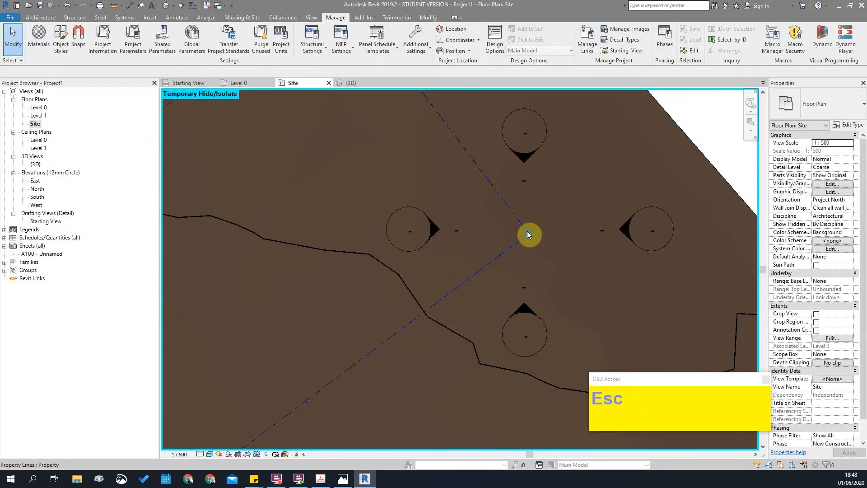
pyautogui.scroll(3, 528, 234)
pyautogui.press('Tab')
pyautogui.click(533, 239)
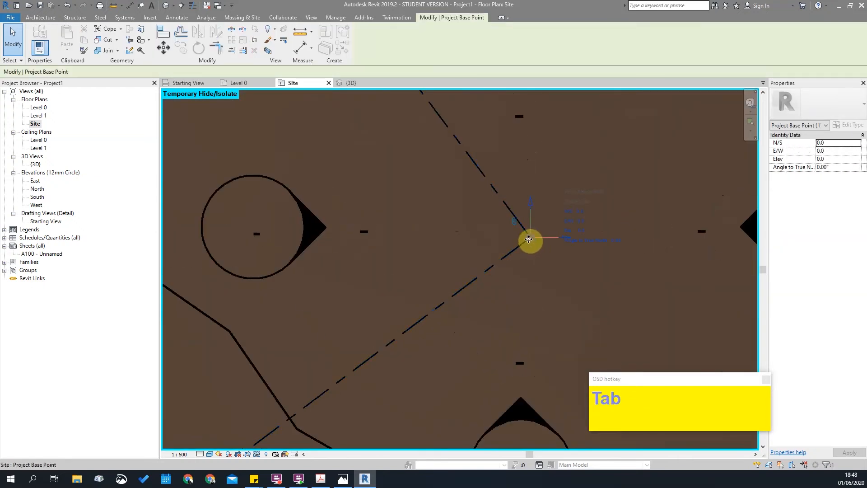
pyautogui.moveTo(523, 237); pyautogui.dragTo(317, 182)
pyautogui.scroll(-5, 623, 258)
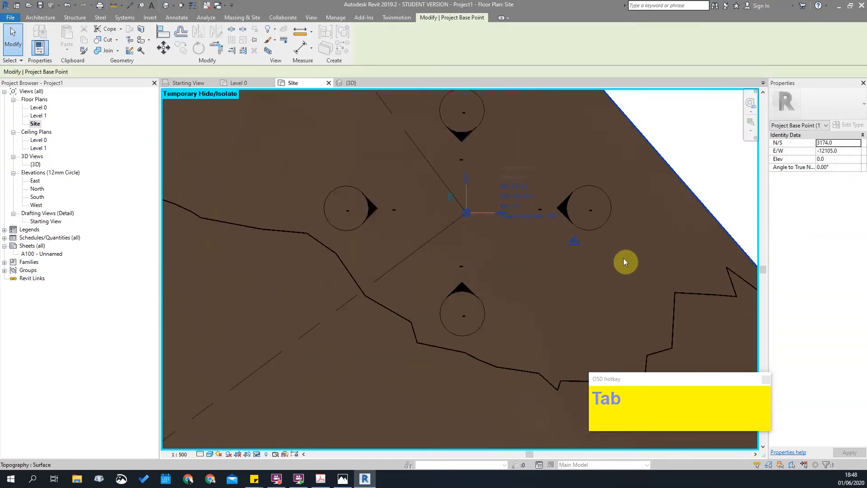
pyautogui.moveTo(545, 235); pyautogui.dragTo(438, 220)
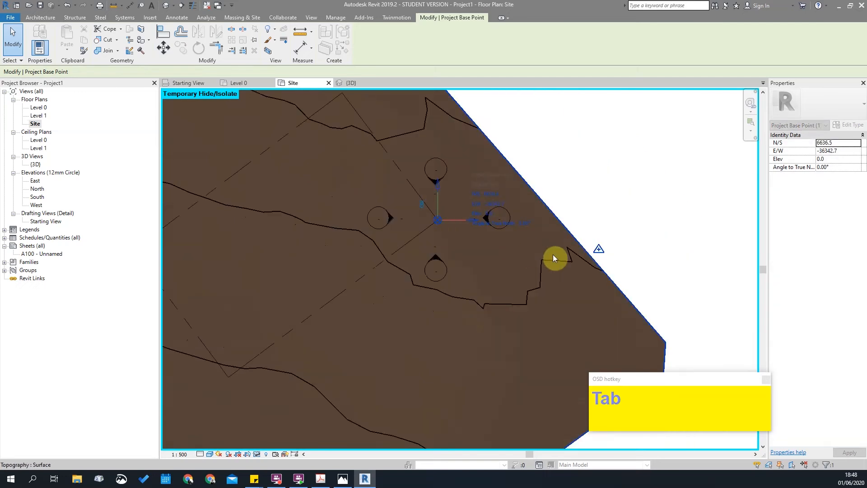
pyautogui.scroll(-2, 552, 239)
pyautogui.scroll(1, 495, 220)
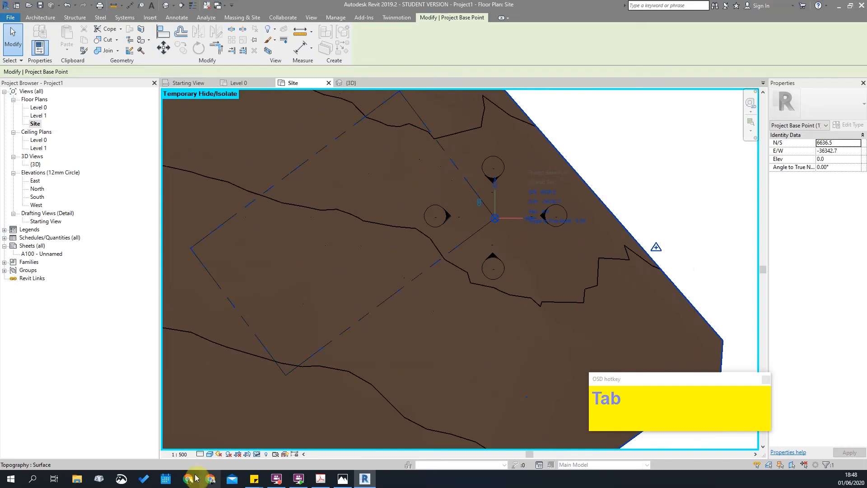
# Reset the temporary hide/isolate and set the Site plan's visual style to Wireframe.
pyautogui.click(200, 455)
pyautogui.press('Escape')
pyautogui.click(257, 454)
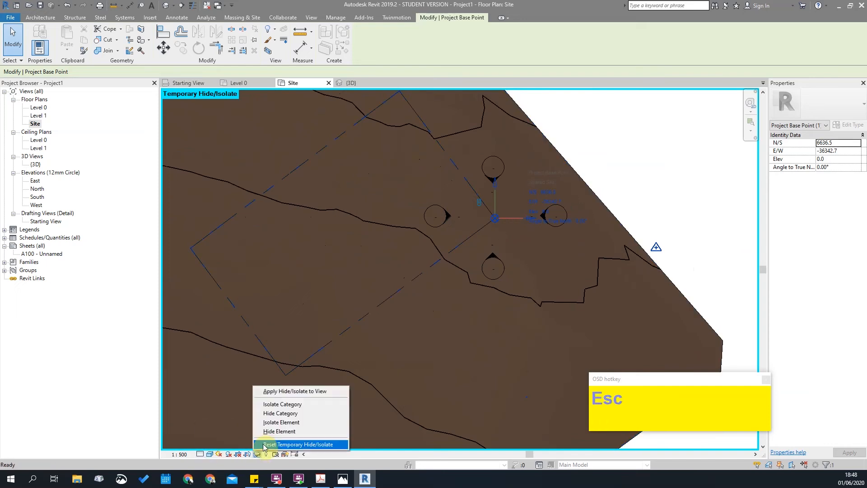
pyautogui.click(293, 444)
pyautogui.click(210, 454)
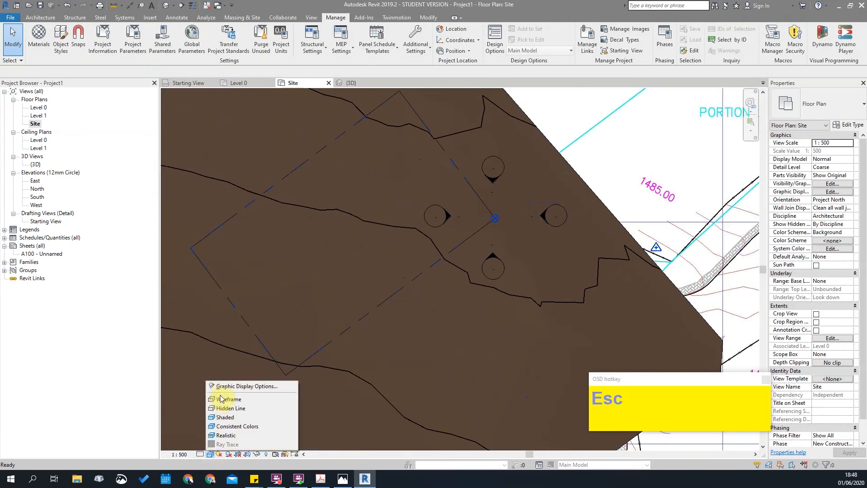
pyautogui.click(232, 399)
# Move the KHATO HQ.jpg site image so that Portion 10's eastern corner lies on the survey point.
pyautogui.scroll(3, 609, 233)
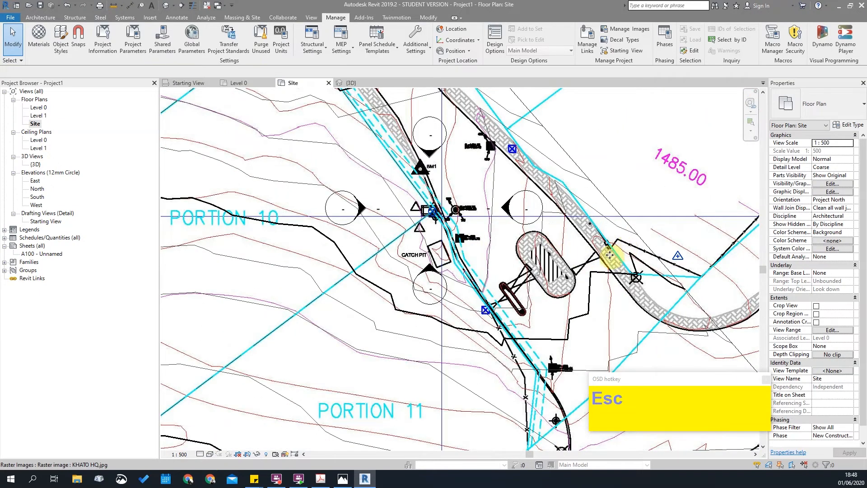
pyautogui.scroll(-1, 405, 219)
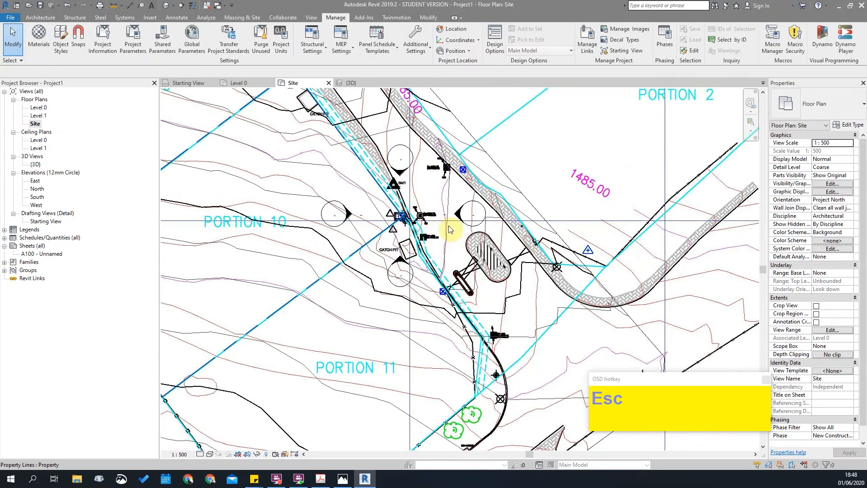
pyautogui.scroll(-1, 452, 230)
pyautogui.moveTo(481, 244); pyautogui.dragTo(531, 247, button='middle')
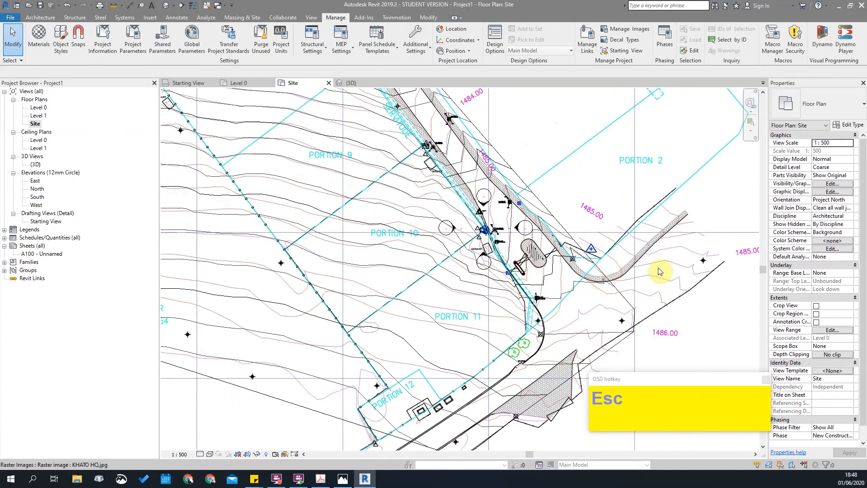
pyautogui.scroll(-1, 610, 280)
pyautogui.scroll(-1, 598, 272)
pyautogui.click(639, 253)
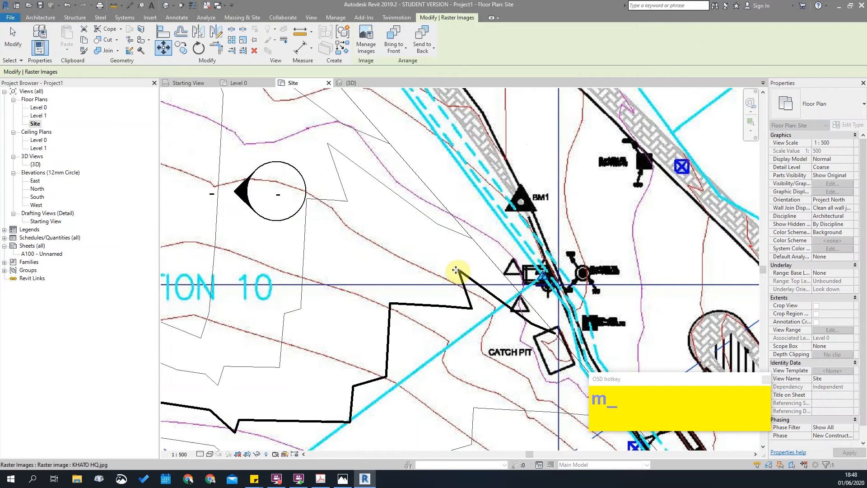
pyautogui.click(457, 271)
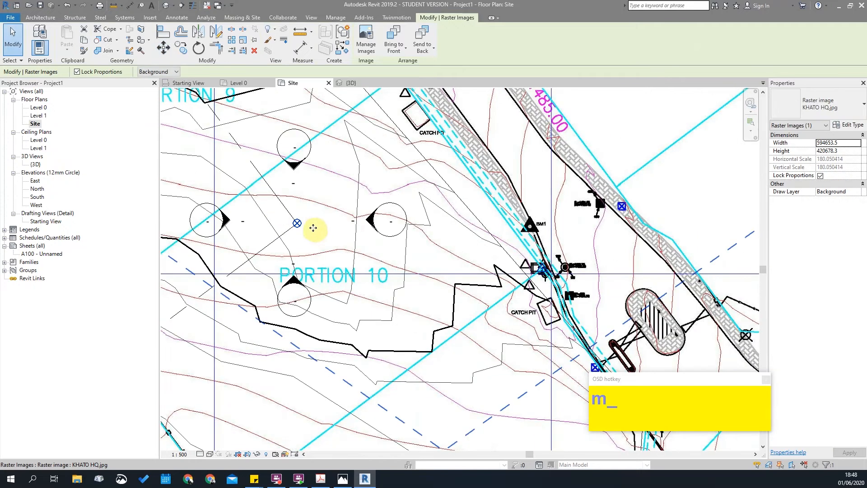
pyautogui.scroll(-2, 315, 228)
pyautogui.press('Escape')
pyautogui.scroll(1, 355, 235)
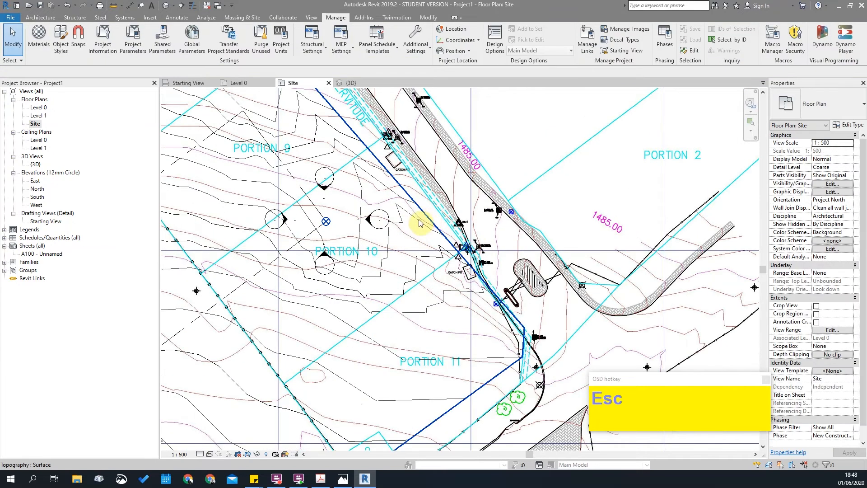
# Move the toposurface and property lines together from the project base point so the property's eastern corner lies on the image's Portion 10 corner.
pyautogui.click(427, 219)
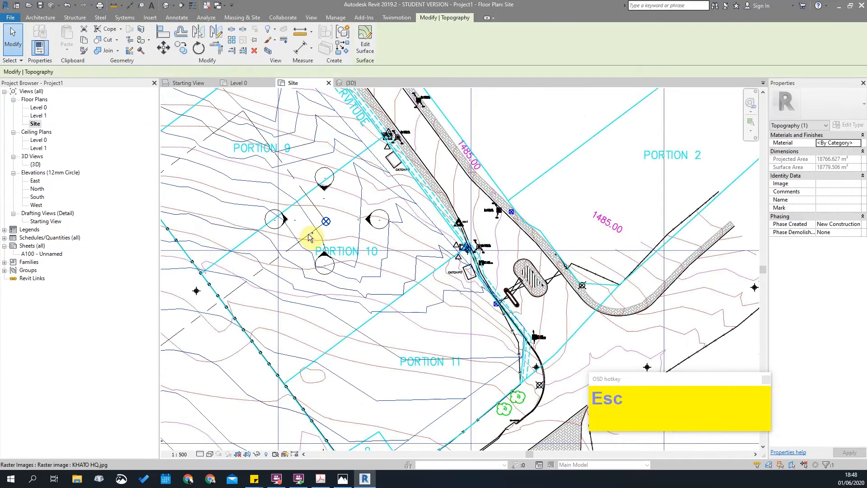
pyautogui.keyDown('ctrl'); pyautogui.click(328, 228); pyautogui.keyUp('ctrl')
pyautogui.scroll(1, 333, 228)
pyautogui.scroll(2, 333, 233)
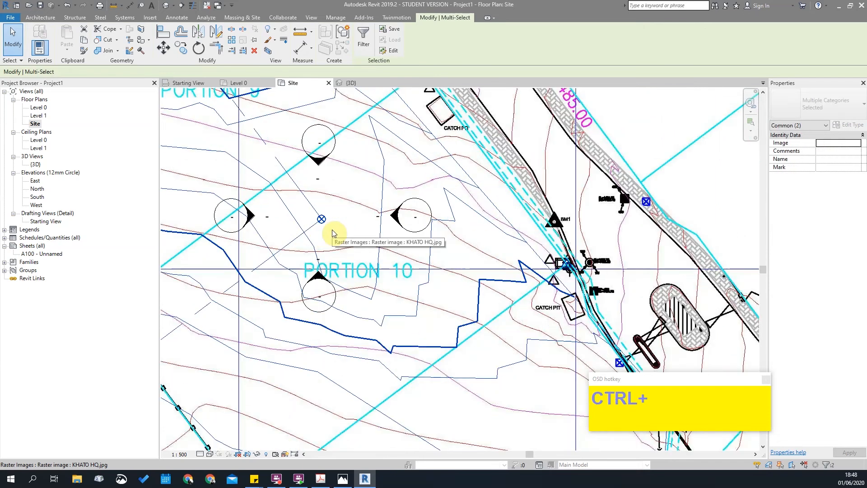
pyautogui.scroll(1, 327, 231)
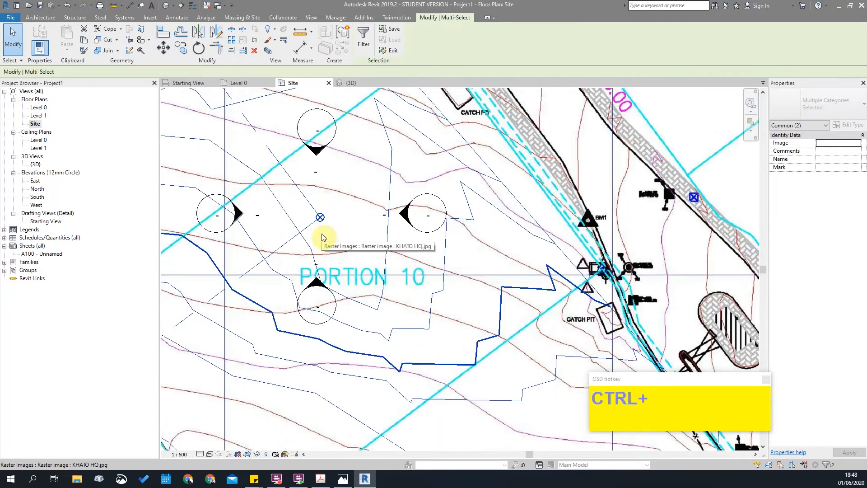
pyautogui.click(333, 222)
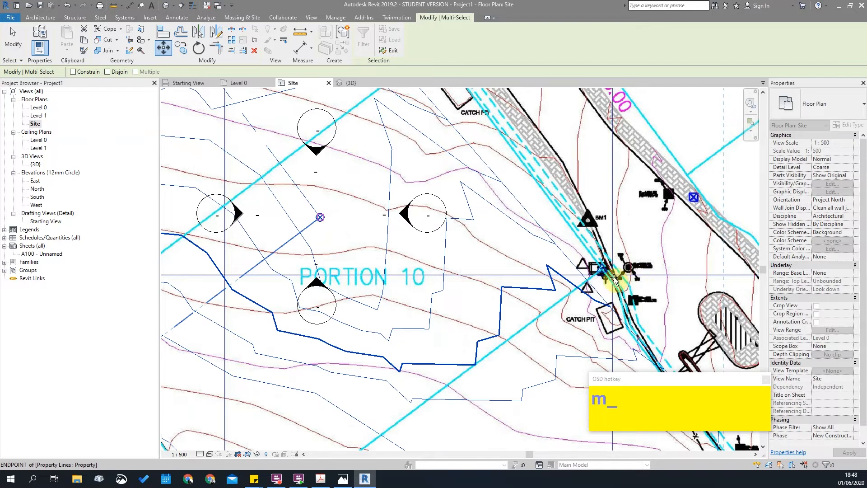
pyautogui.scroll(3, 618, 273)
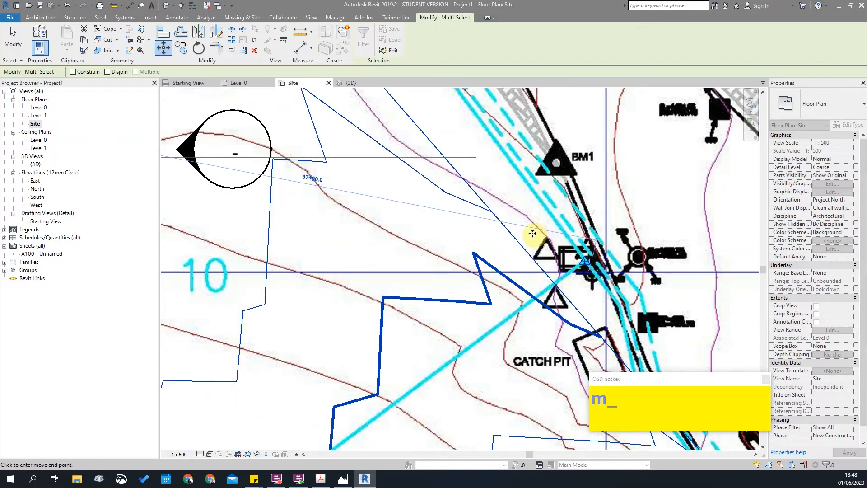
pyautogui.press('Escape')
pyautogui.scroll(-3, 396, 201)
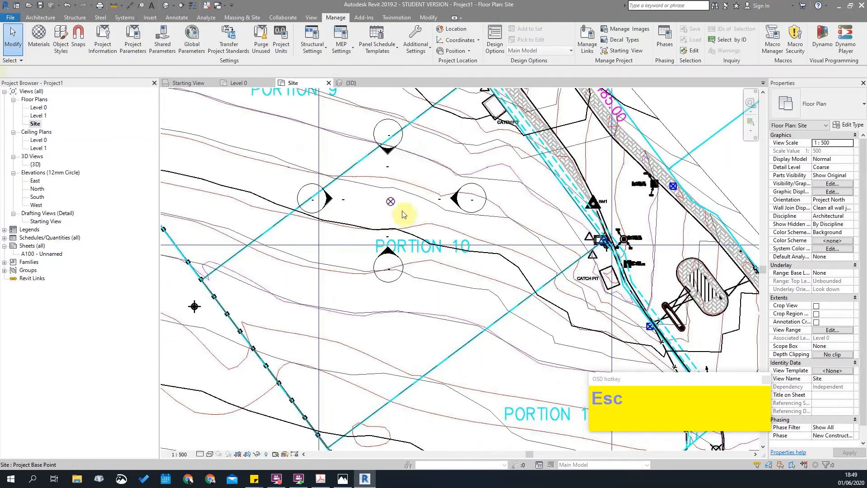
# Check the project base point's coordinates and the alignment of the property's eastern corner with the survey point.
pyautogui.scroll(1, 391, 246)
pyautogui.click(391, 200)
pyautogui.scroll(-1, 392, 214)
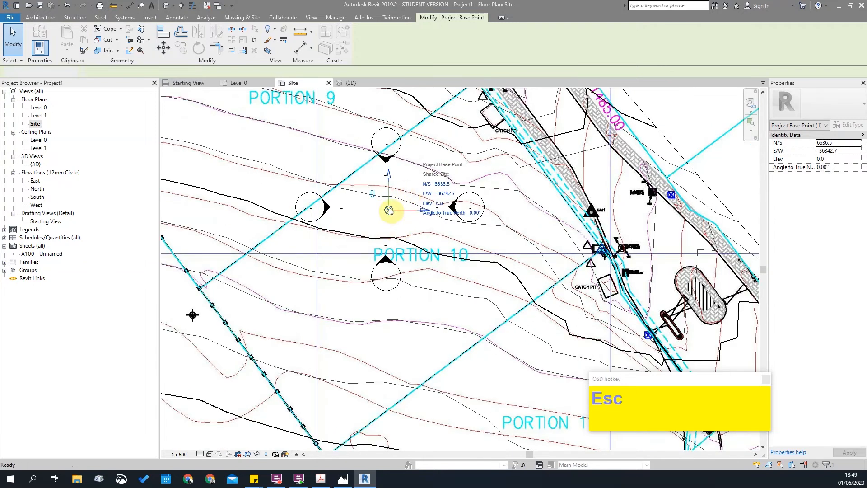
pyautogui.press('Escape')
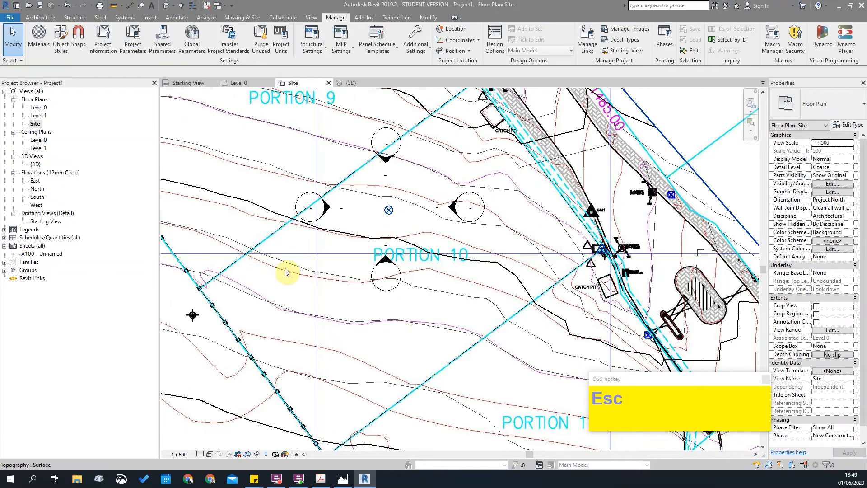
pyautogui.scroll(1, 582, 244)
pyautogui.scroll(2, 633, 255)
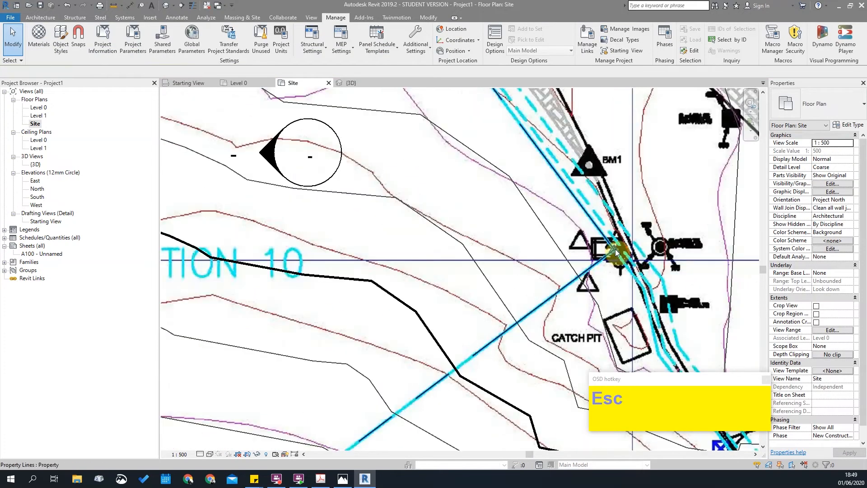
pyautogui.click(333, 203)
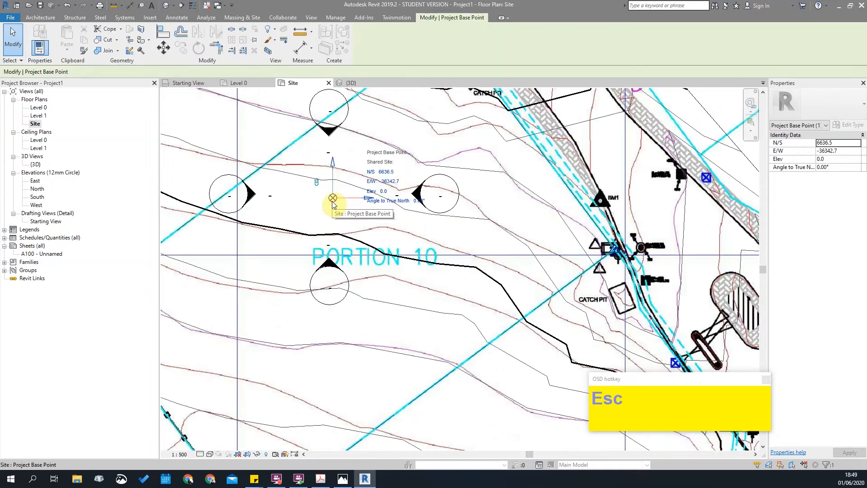
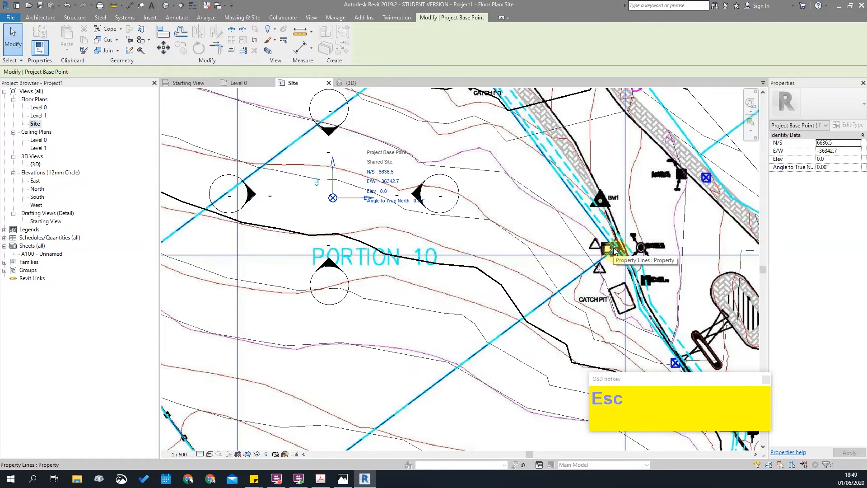
pyautogui.scroll(3, 614, 251)
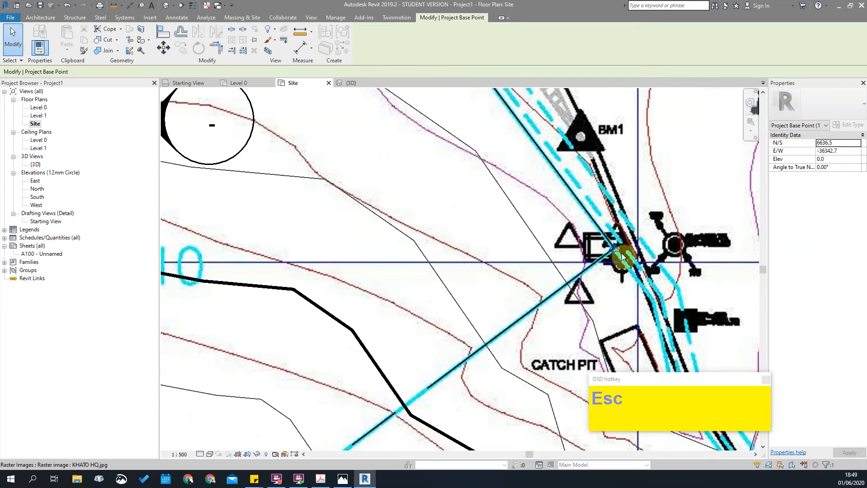
pyautogui.press('Escape')
pyautogui.scroll(-3, 618, 252)
# Examine how the toposurface and property lines sit over the site image across the wider site.
pyautogui.scroll(2, 611, 249)
pyautogui.moveTo(421, 174); pyautogui.dragTo(400, 209, button='middle')
pyautogui.scroll(-5, 354, 204)
pyautogui.moveTo(470, 205); pyautogui.dragTo(443, 149, button='middle')
pyautogui.moveTo(508, 253); pyautogui.dragTo(527, 335, button='middle')
pyautogui.scroll(-2, 523, 312)
pyautogui.press('Escape')
pyautogui.scroll(1, 519, 237)
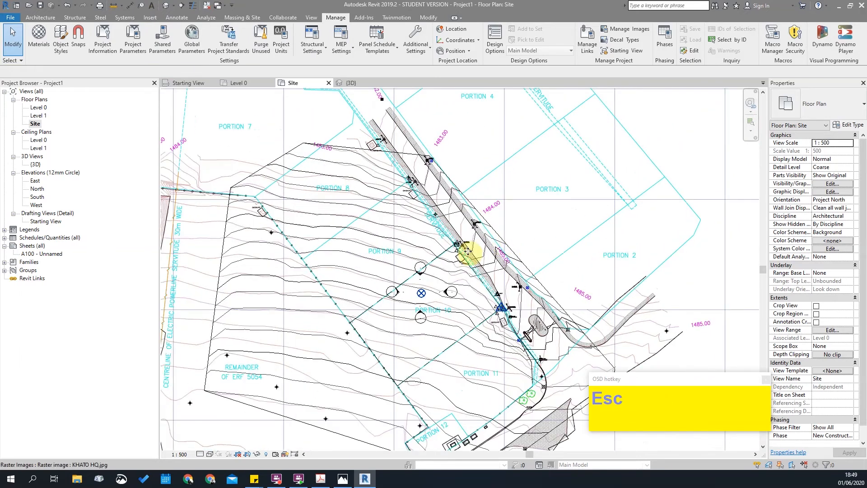
pyautogui.click(378, 277)
pyautogui.press('Escape')
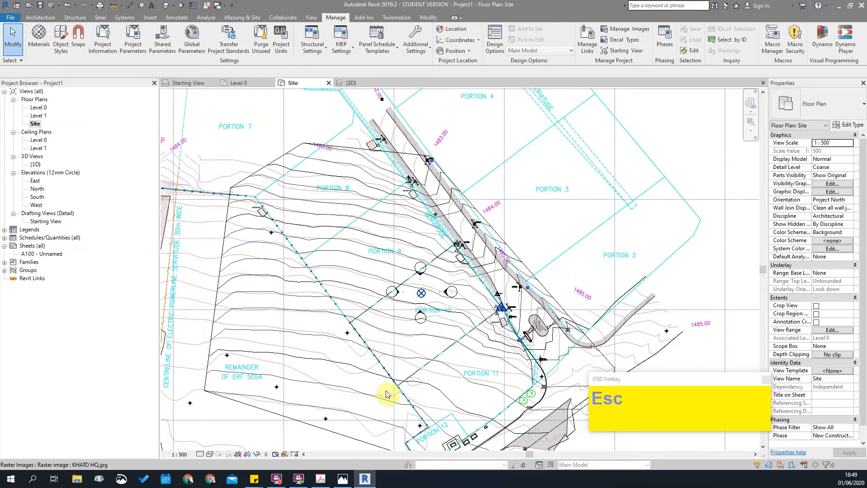
pyautogui.scroll(-1, 386, 392)
pyautogui.scroll(-1, 415, 305)
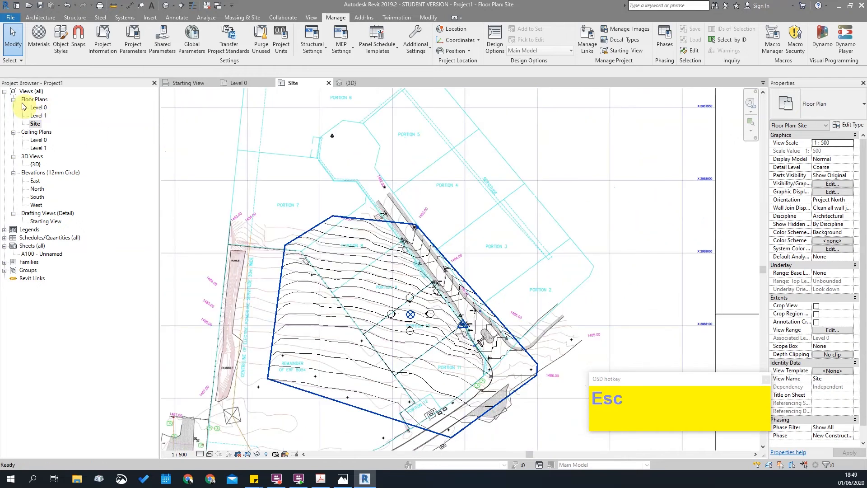
# Preview the Site plan in the Shaded visual style and return it to Wireframe.
pyautogui.click(209, 454)
pyautogui.click(230, 418)
pyautogui.scroll(2, 465, 345)
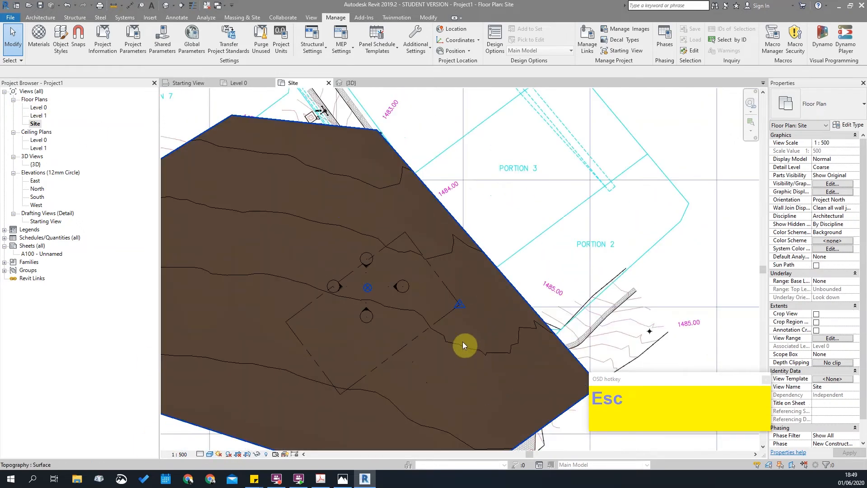
pyautogui.scroll(-2, 434, 229)
pyautogui.click(199, 453)
pyautogui.click(210, 453)
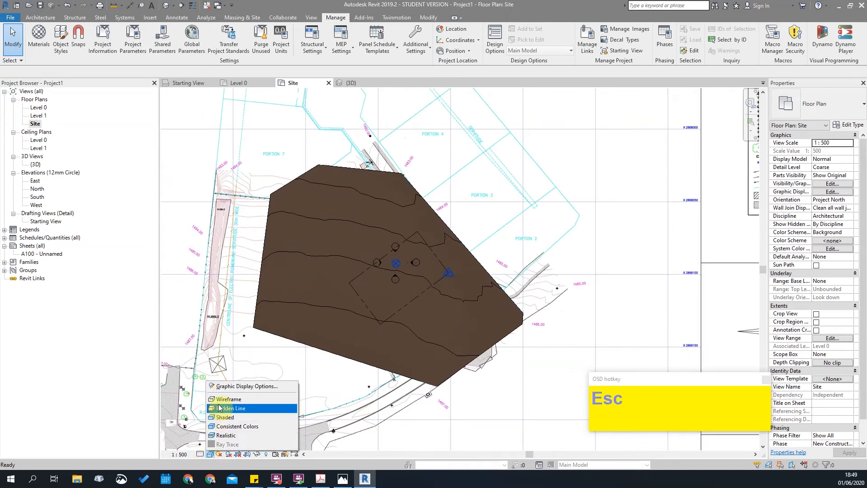
pyautogui.click(645, 333)
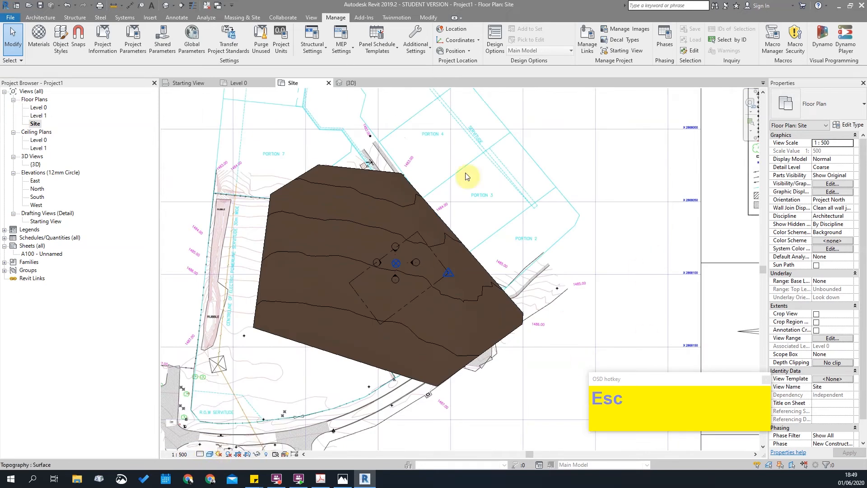
pyautogui.click(210, 455)
pyautogui.click(225, 397)
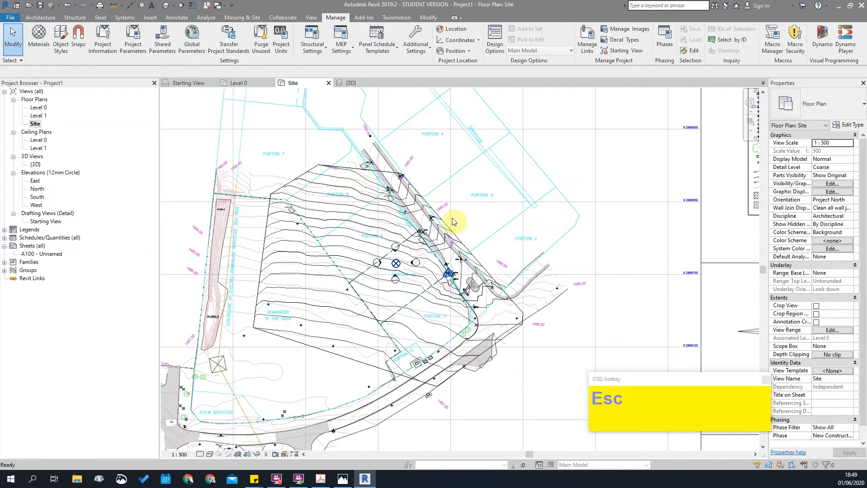
pyautogui.click(368, 184)
pyautogui.press('Escape')
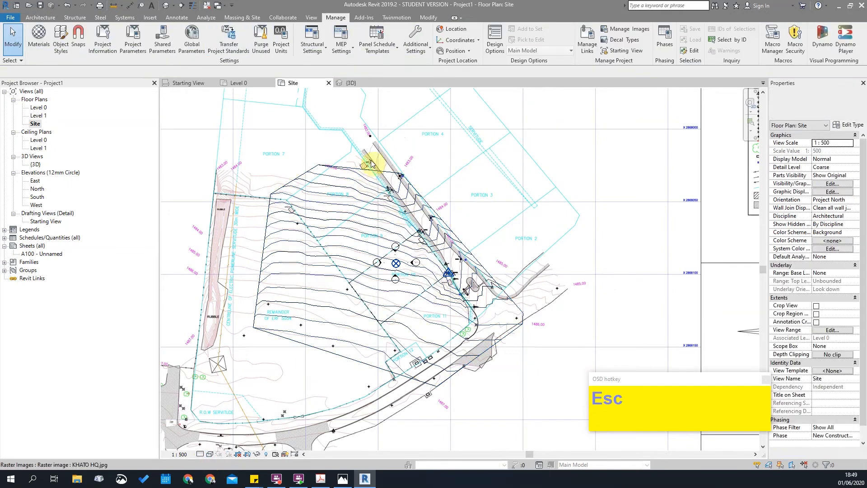
pyautogui.click(354, 183)
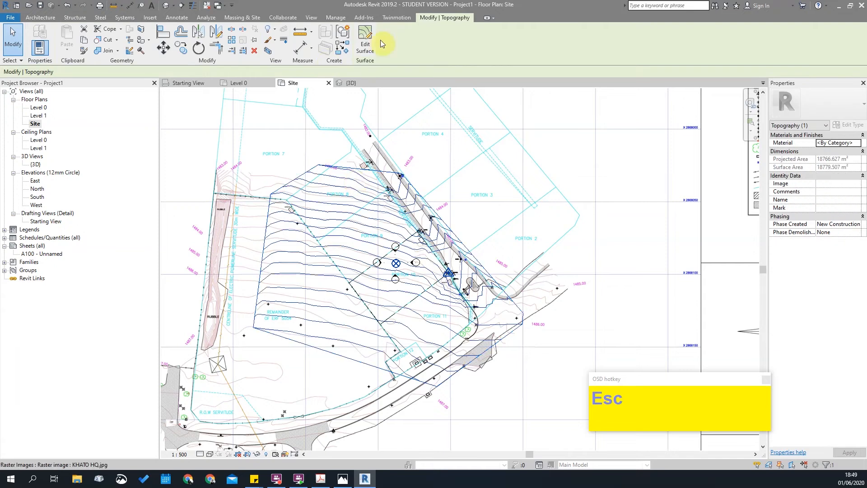
pyautogui.press('Escape')
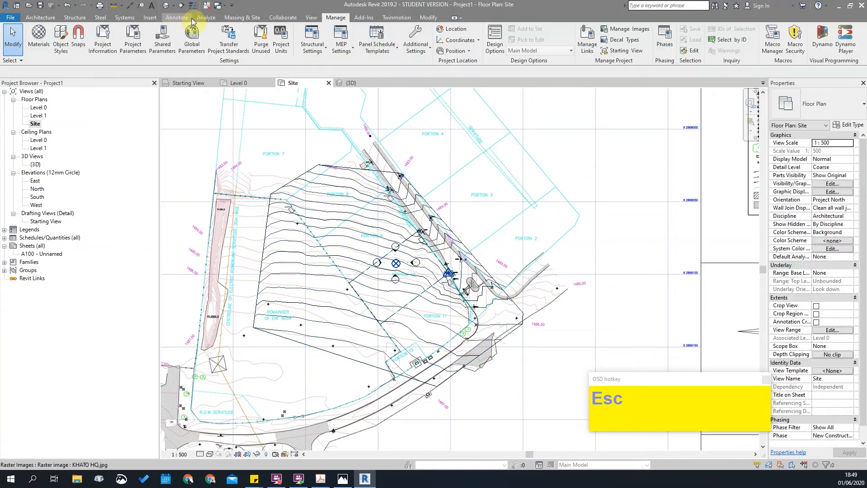
# Sketch a split boundary on the toposurface by offsetting Portion 10's property lines outward by 10000 mm on all sides.
pyautogui.click(251, 20)
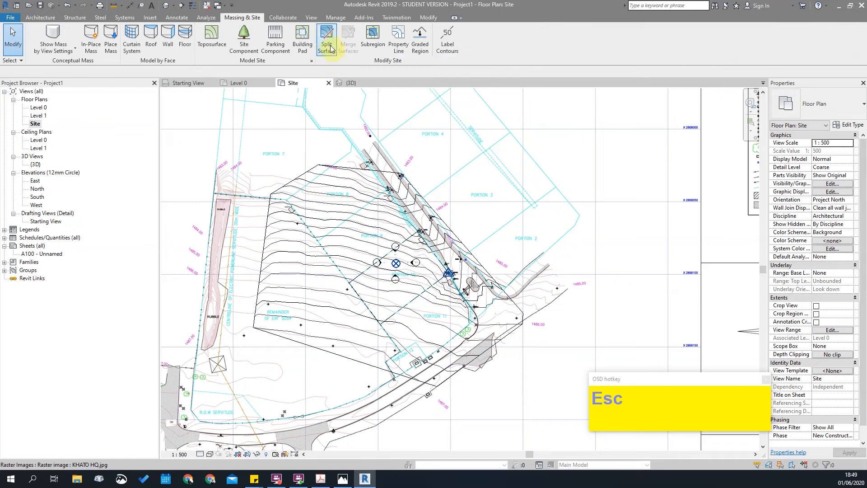
pyautogui.click(327, 44)
pyautogui.click(372, 188)
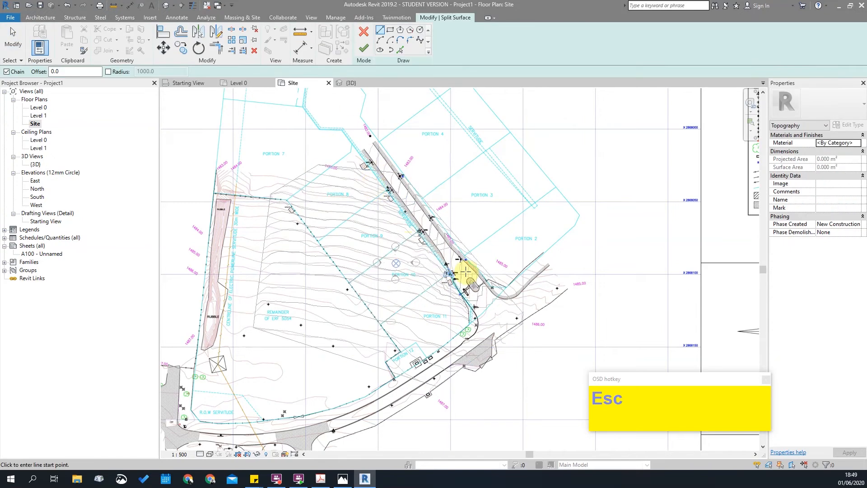
pyautogui.scroll(3, 416, 207)
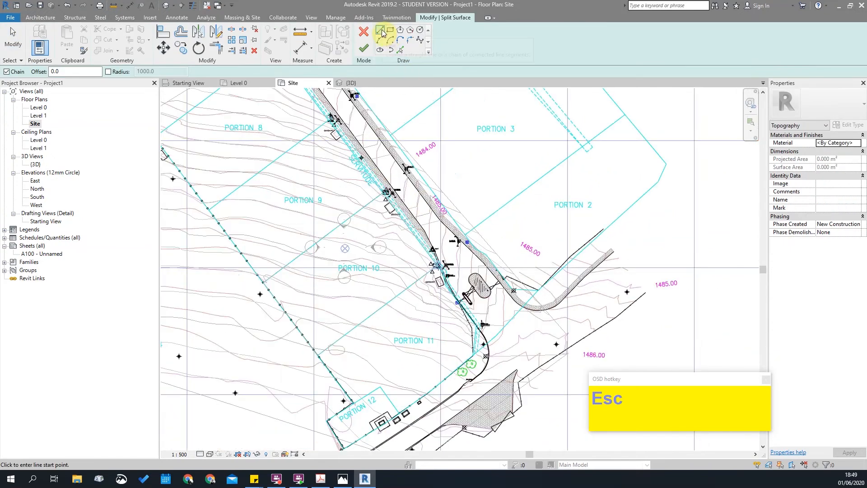
pyautogui.click(400, 51)
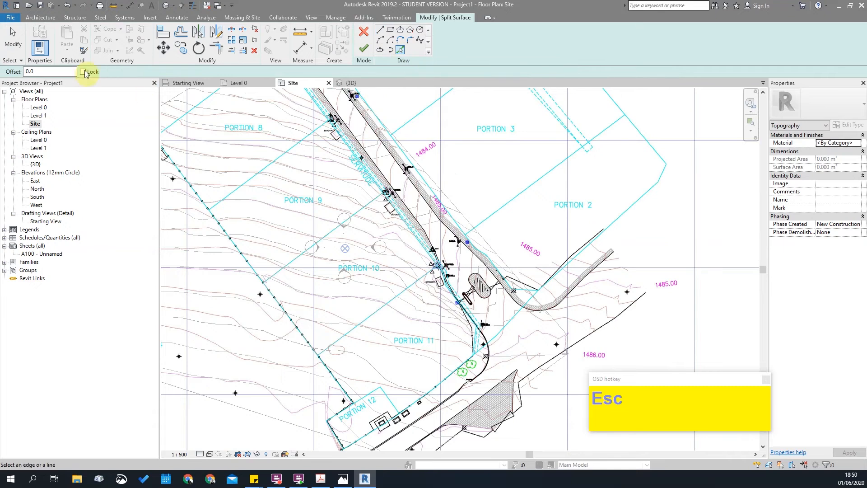
pyautogui.write('1000')
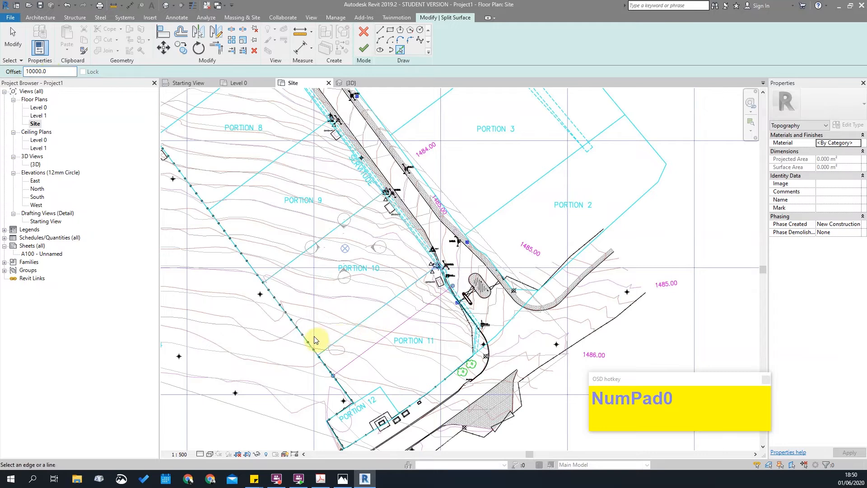
pyautogui.click(284, 272)
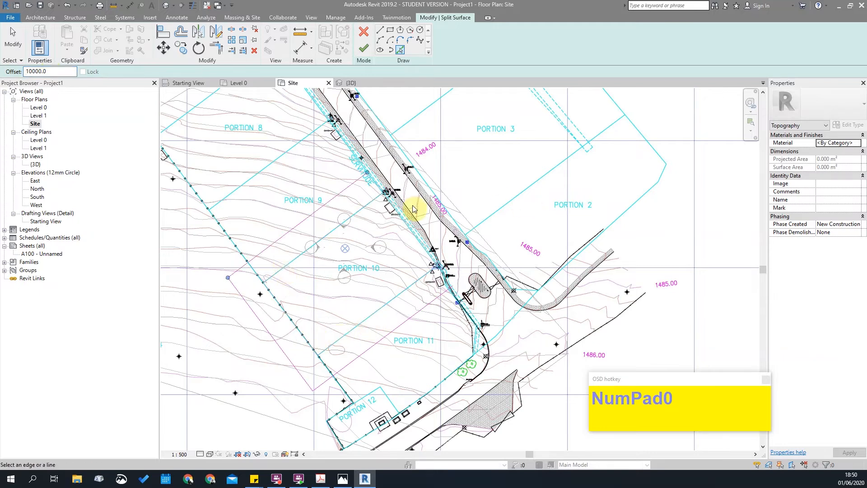
pyautogui.click(408, 228)
# Move the split boundary's north-eastern line further outward across the road and finish splitting the surface.
pyautogui.press('Escape')
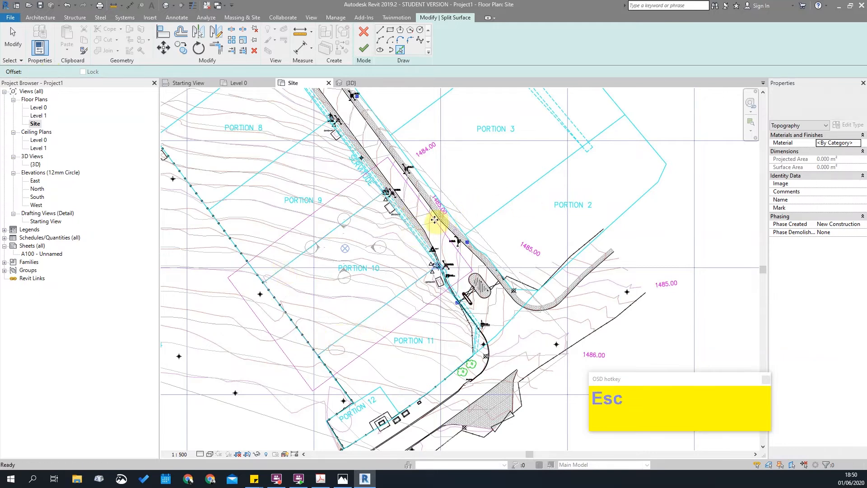
pyautogui.click(447, 209)
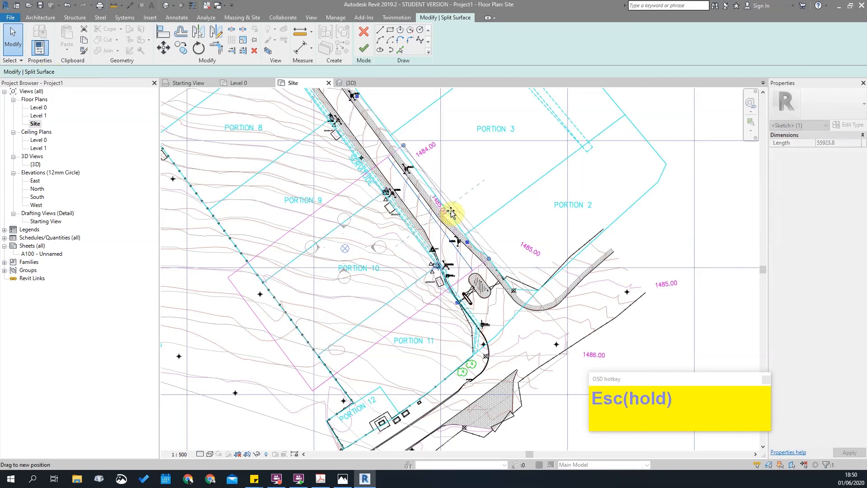
pyautogui.click(576, 202)
pyautogui.click(364, 48)
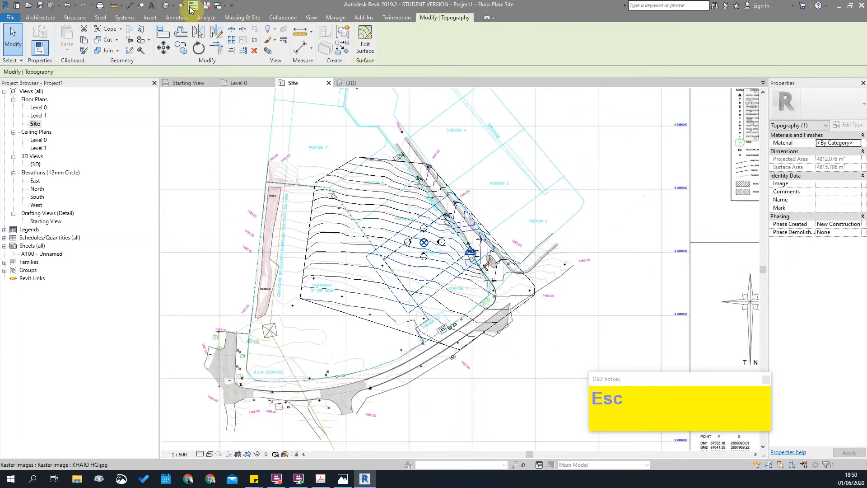
# Open the 3D view and delete the outer toposurface surrounding the split-off Portion 10 area.
pyautogui.click(166, 5)
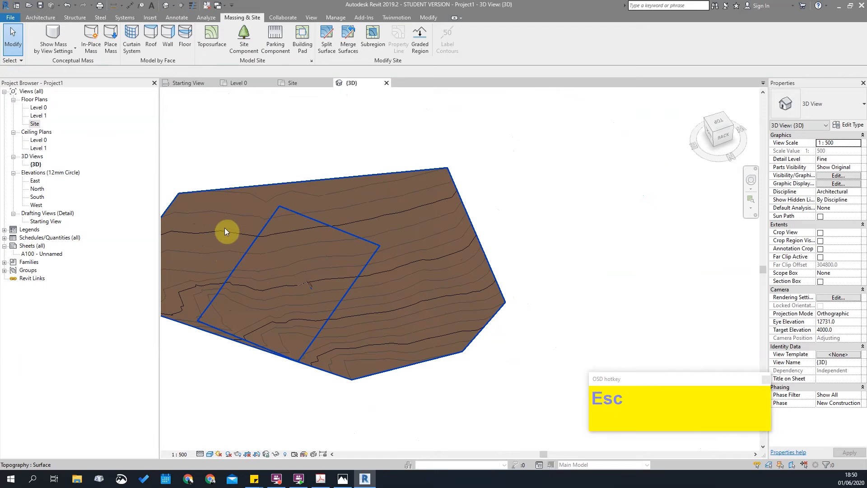
pyautogui.click(225, 225)
pyautogui.press('Delete')
# Inspect the remaining Portion 10 toposurface and its contours from several angles in the 3D view.
pyautogui.scroll(6, 246, 284)
pyautogui.click(316, 291)
pyautogui.scroll(-3, 488, 184)
pyautogui.moveTo(489, 188); pyautogui.dragTo(491, 179, button='middle')
pyautogui.press('Escape')
pyautogui.scroll(3, 478, 243)
pyautogui.click(486, 265)
pyautogui.keyDown('shift'); pyautogui.moveTo(534, 324); pyautogui.dragTo(485, 288, button='middle'); pyautogui.keyUp('shift')
pyautogui.click(485, 288)
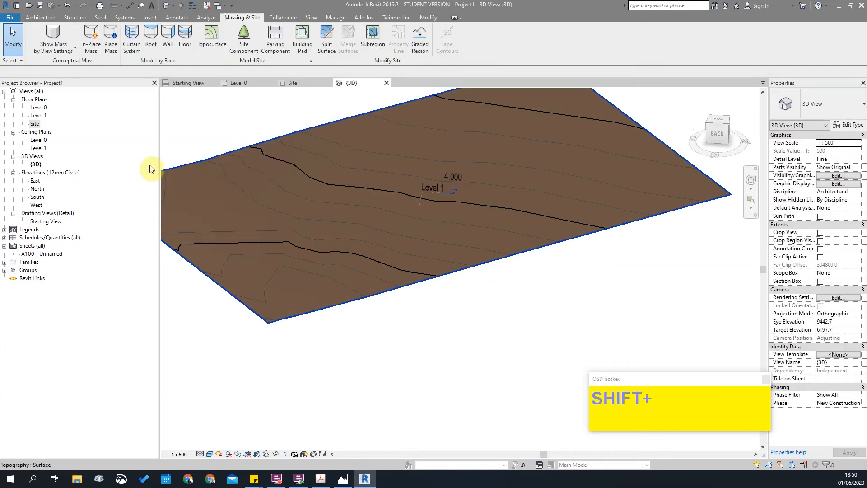
# Open the Site floor plan and clear the selection of the Portion 10 toposurface.
pyautogui.doubleClick(35, 124)
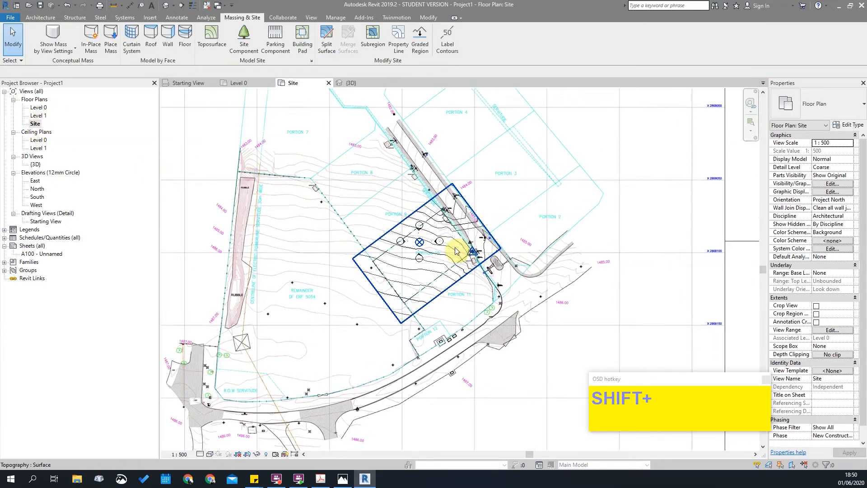
pyautogui.scroll(3, 455, 248)
pyautogui.press('Escape')
pyautogui.click(344, 381)
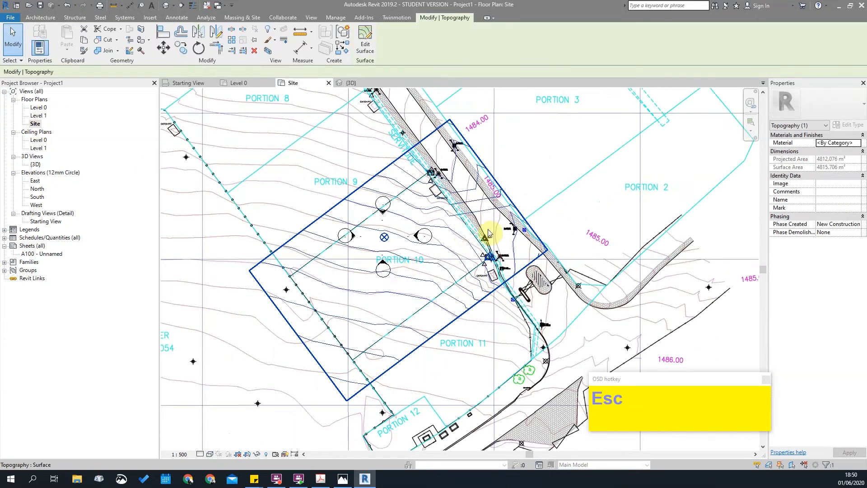
pyautogui.press('Escape')
pyautogui.scroll(3, 429, 195)
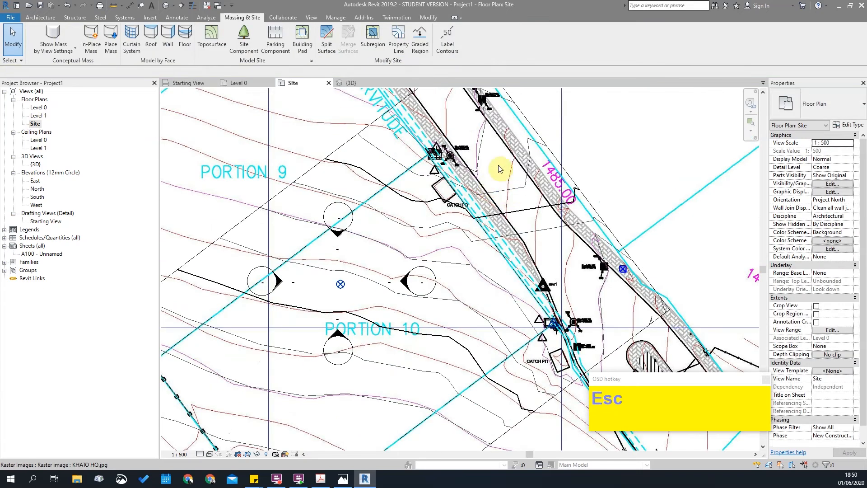
# Examine the road edges, paved strips and servitude where they cross the trimmed toposurface beside Portion 10 on the site image.
pyautogui.scroll(-1, 519, 158)
pyautogui.scroll(-2, 451, 216)
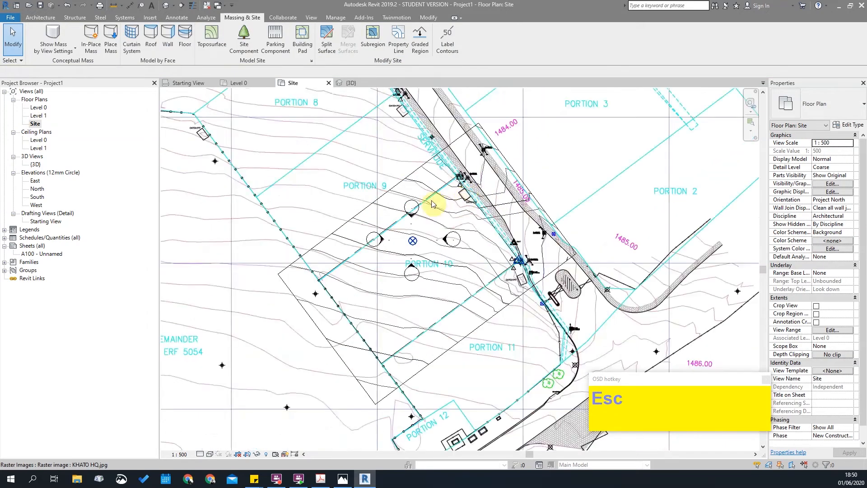
pyautogui.scroll(2, 406, 199)
pyautogui.scroll(2, 440, 210)
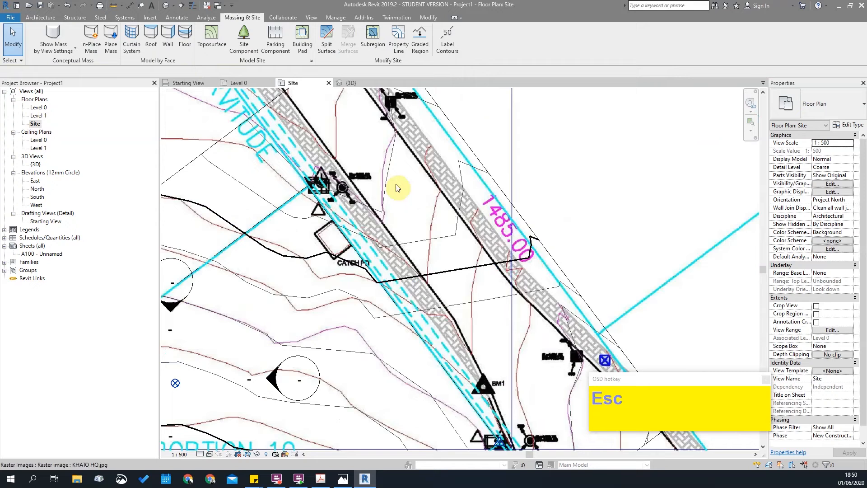
pyautogui.click(368, 140)
pyautogui.scroll(-3, 368, 140)
pyautogui.press('Escape')
pyautogui.scroll(2, 352, 150)
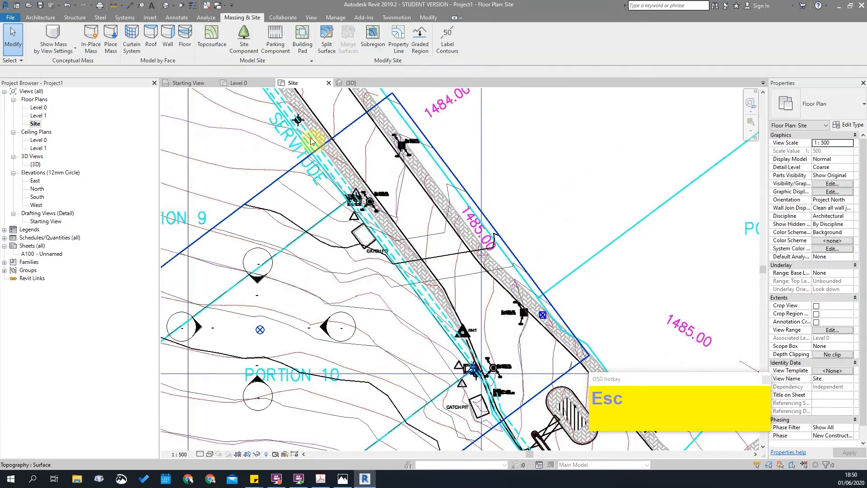
pyautogui.scroll(3, 467, 330)
pyautogui.moveTo(467, 332)
pyautogui.mouseDown(button='middle')
pyautogui.moveTo(387, 235)
pyautogui.moveTo(395, 154)
pyautogui.mouseUp(button='middle')
pyautogui.scroll(-3, 479, 320)
pyautogui.moveTo(479, 320); pyautogui.dragTo(465, 372, button='middle')
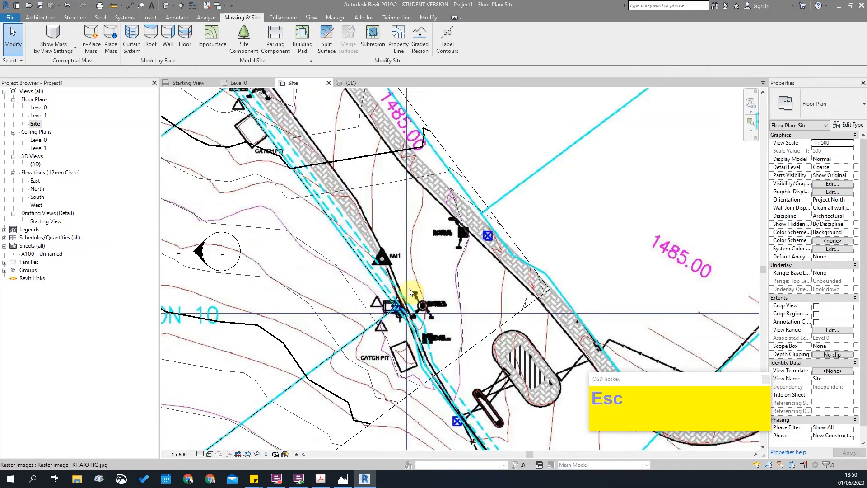
pyautogui.scroll(5, 421, 354)
pyautogui.moveTo(421, 354); pyautogui.dragTo(332, 236, button='middle')
pyautogui.press('Escape')
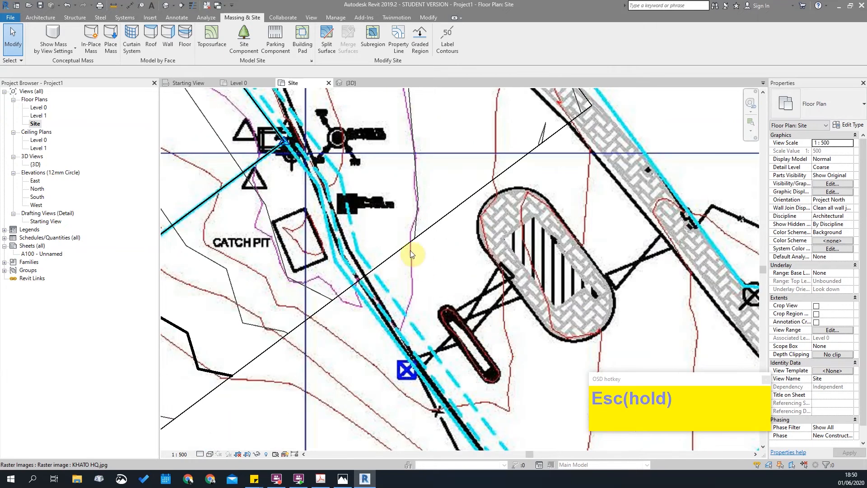
pyautogui.scroll(-6, 421, 263)
pyautogui.scroll(4, 314, 129)
pyautogui.scroll(-3, 337, 136)
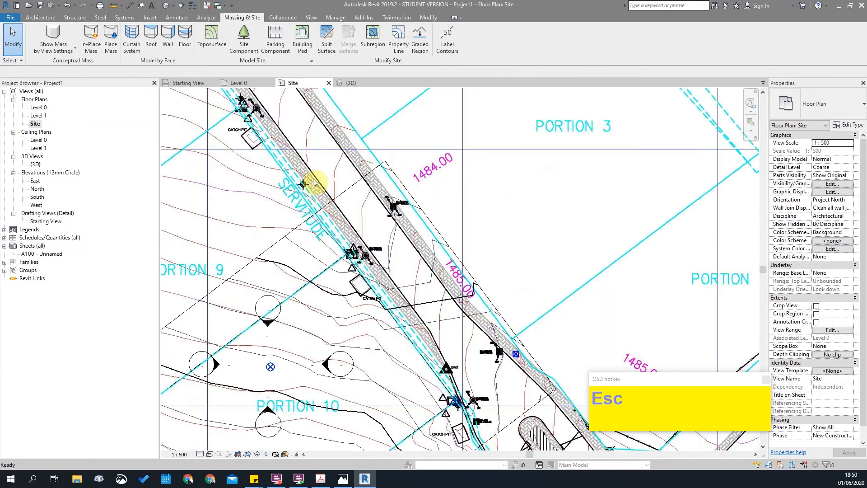
pyautogui.scroll(2, 360, 194)
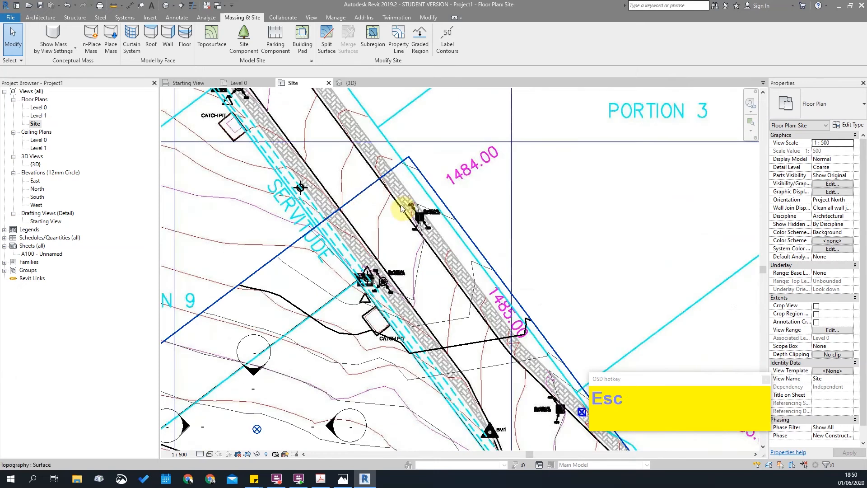
pyautogui.scroll(-2, 395, 206)
pyautogui.scroll(-4, 369, 196)
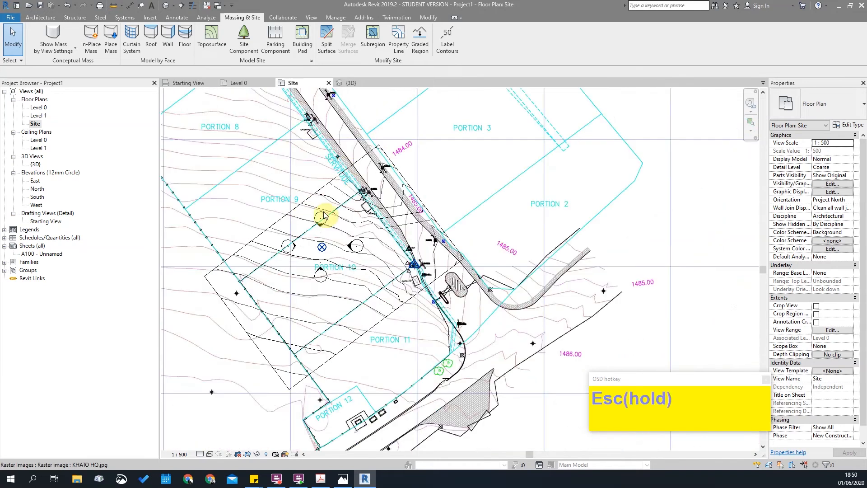
pyautogui.click(309, 211)
pyautogui.press('Escape')
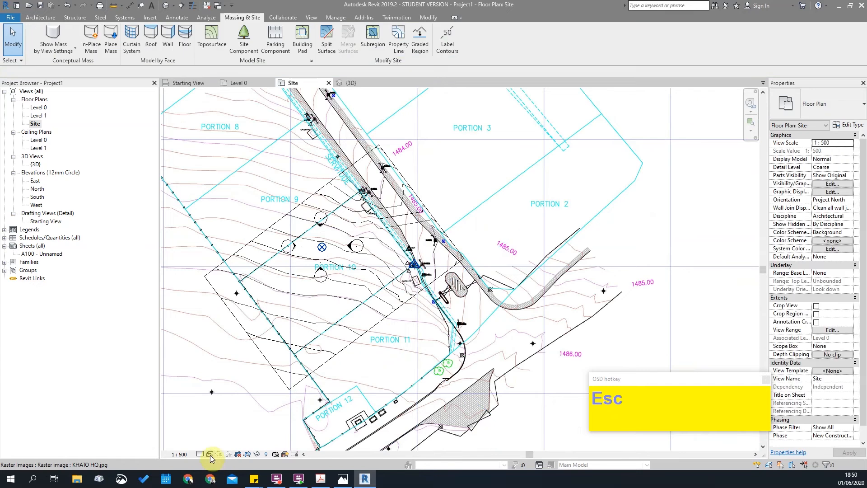
# Start a toposurface subregion and trace the road's western edge with chained lines from the surface's northern boundary to the BM1 marker.
pyautogui.click(373, 45)
pyautogui.scroll(3, 402, 140)
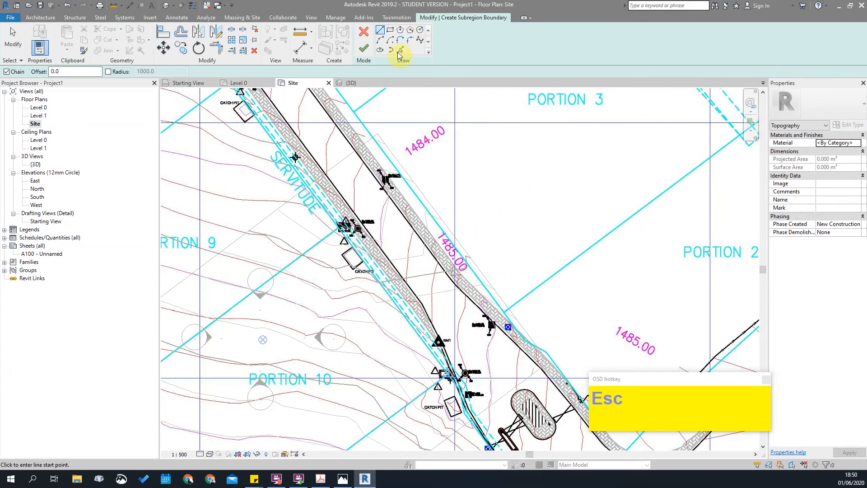
pyautogui.scroll(3, 334, 161)
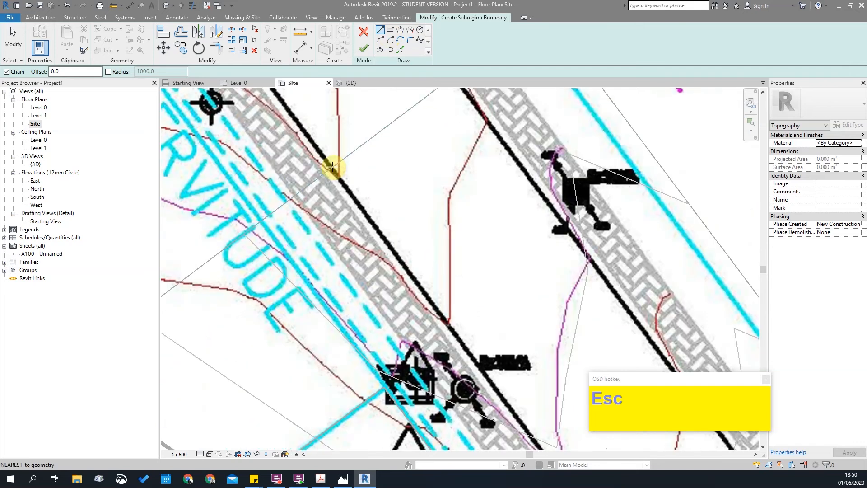
pyautogui.click(327, 161)
pyautogui.scroll(-3, 327, 161)
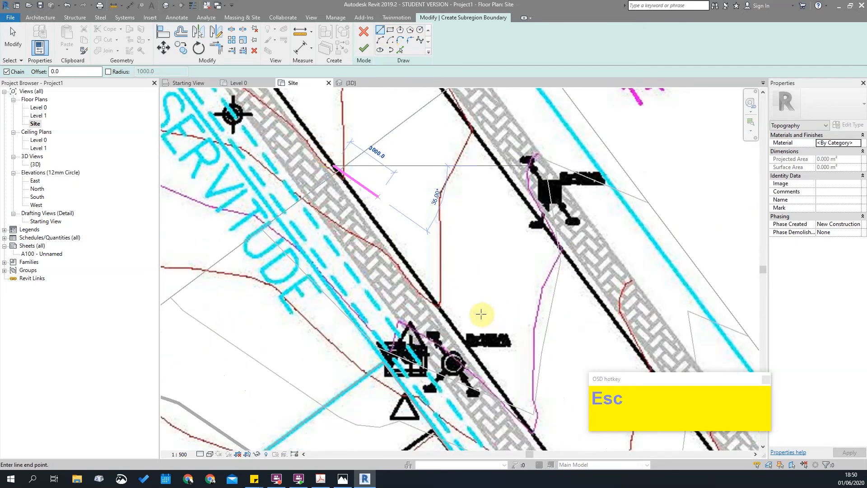
pyautogui.scroll(3, 380, 256)
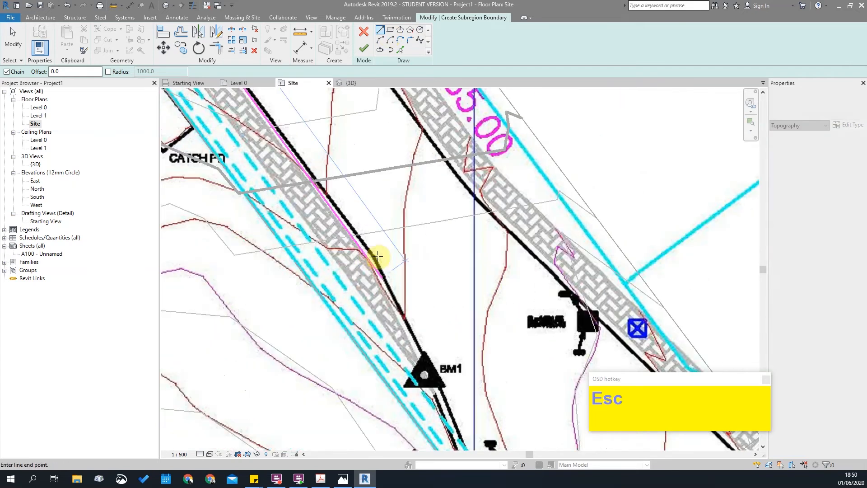
pyautogui.scroll(2, 379, 253)
pyautogui.scroll(-3, 433, 307)
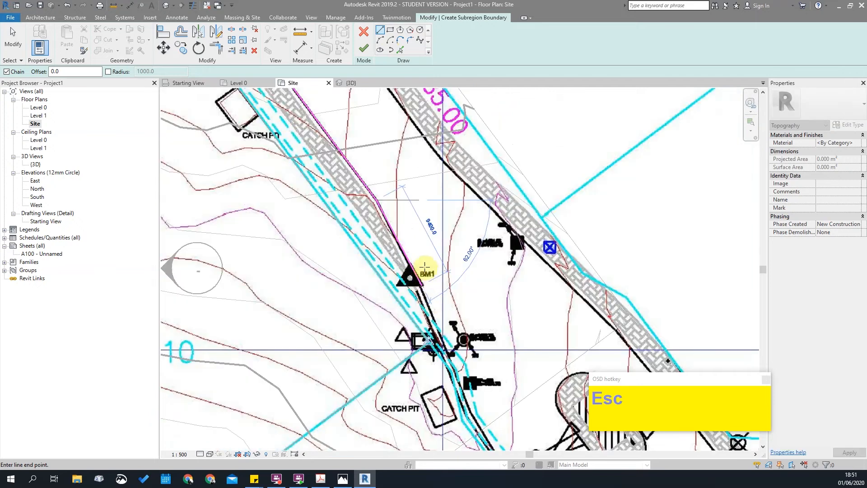
pyautogui.scroll(2, 426, 270)
pyautogui.click(421, 274)
# Continue the subregion boundary along the road's western edge from BM1 past the catch pit to the bend beside Portion 11.
pyautogui.scroll(-3, 416, 244)
pyautogui.scroll(3, 419, 249)
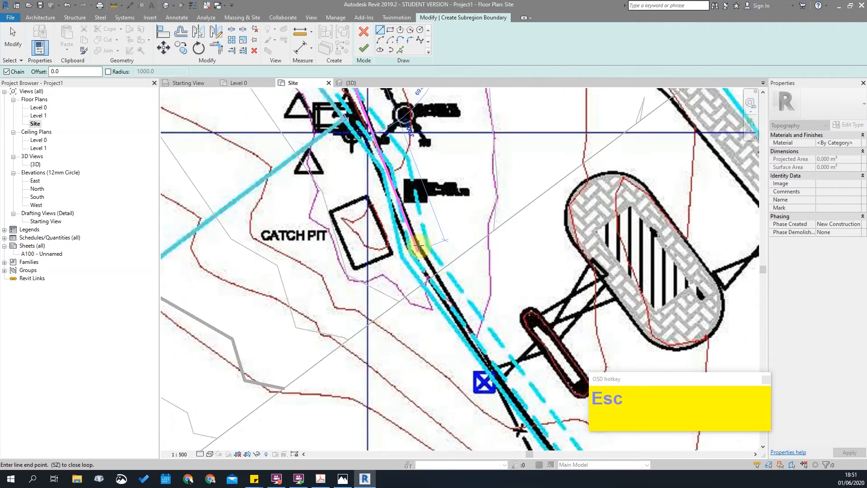
pyautogui.scroll(-2, 481, 344)
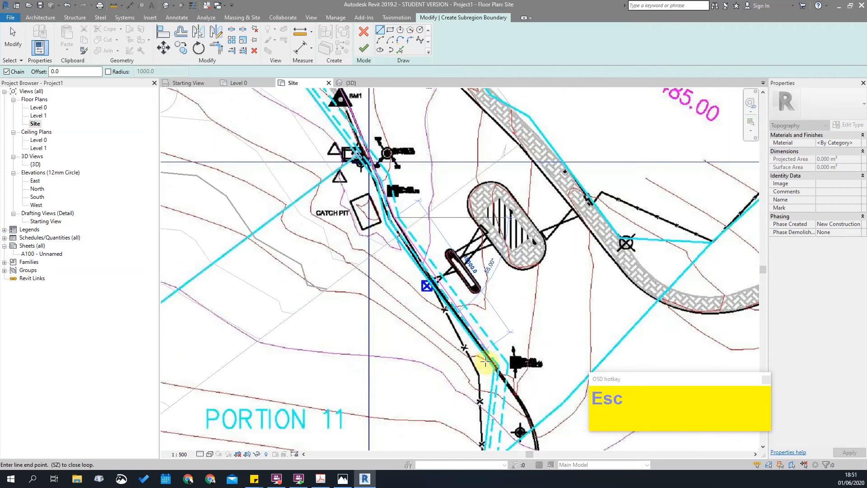
pyautogui.scroll(2, 494, 363)
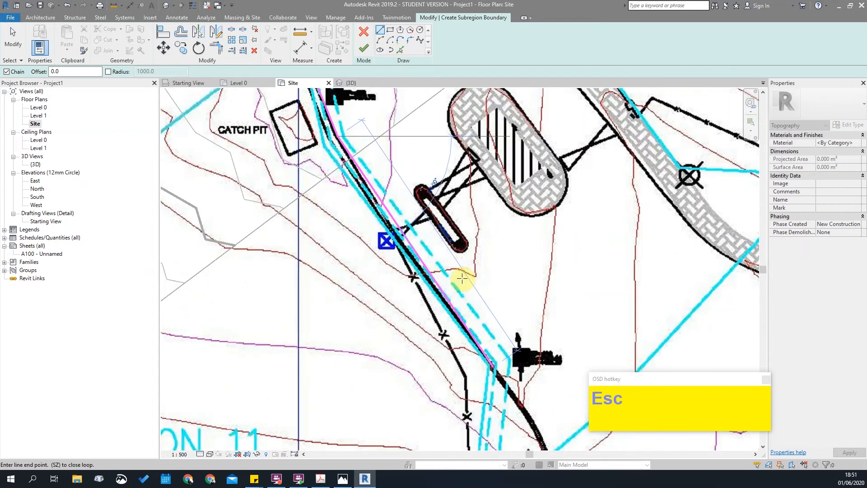
# Draw the subregion boundary across the road from the bend beside Portion 11 to the eastern edge, about 18000 mm long.
pyautogui.scroll(-3, 461, 279)
pyautogui.scroll(-2, 516, 279)
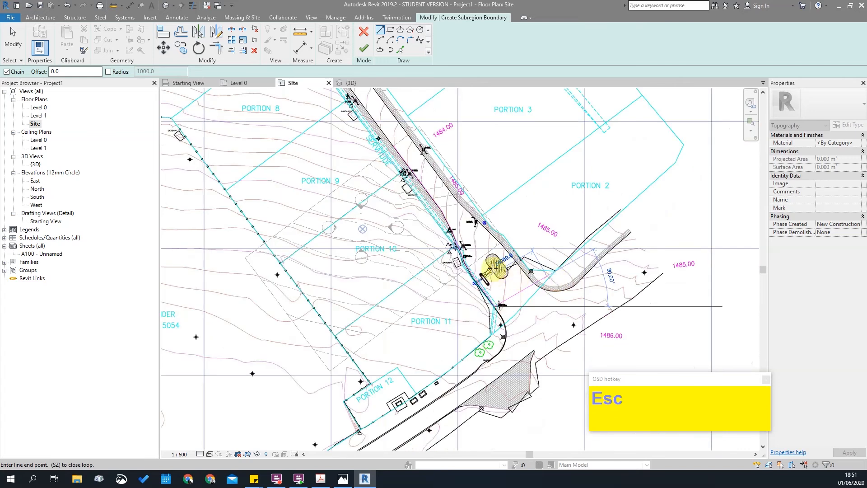
pyautogui.scroll(3, 496, 266)
pyautogui.click(488, 277)
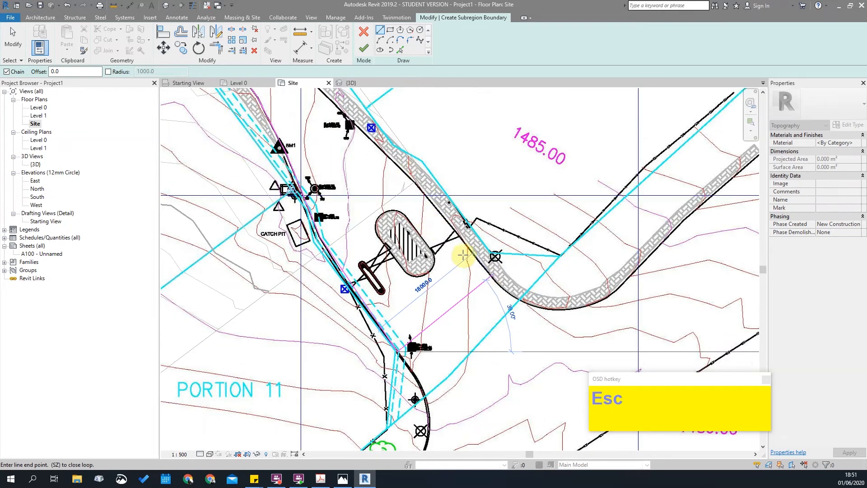
# Trace a subregion boundary segment about 16 m long along the road's north-eastern kerb line.
pyautogui.scroll(-1, 461, 270)
pyautogui.scroll(5, 461, 263)
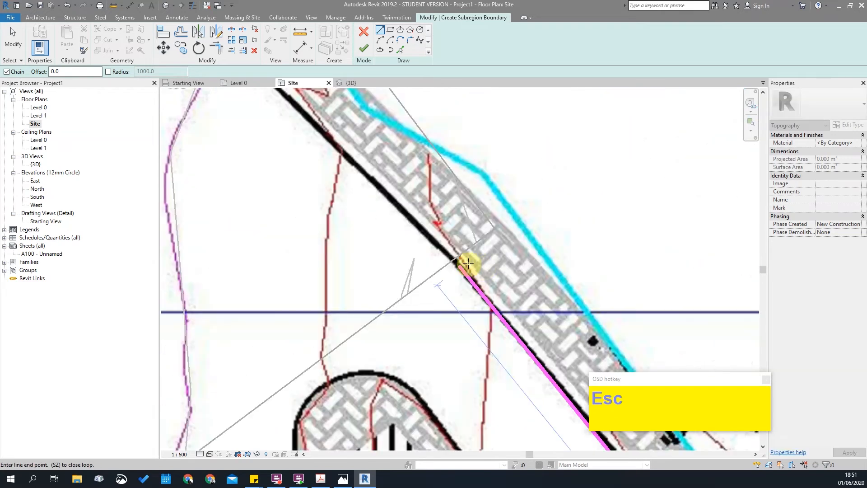
pyautogui.scroll(-3, 345, 119)
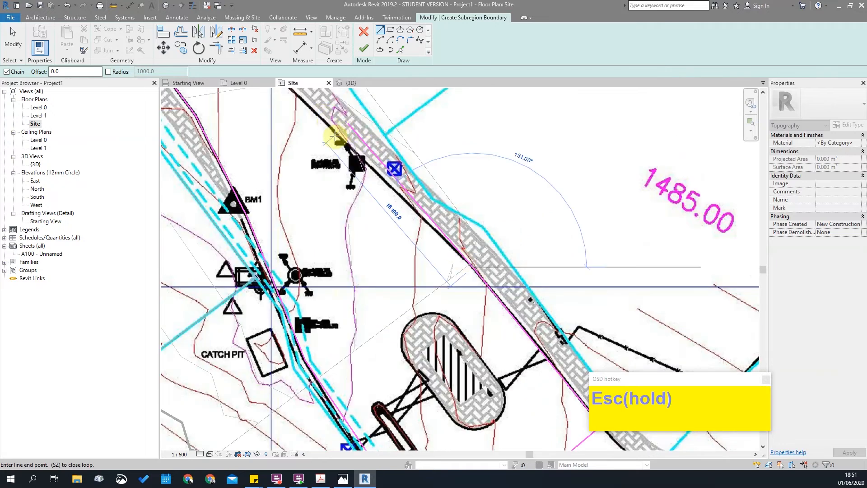
pyautogui.scroll(2, 339, 134)
pyautogui.scroll(3, 334, 128)
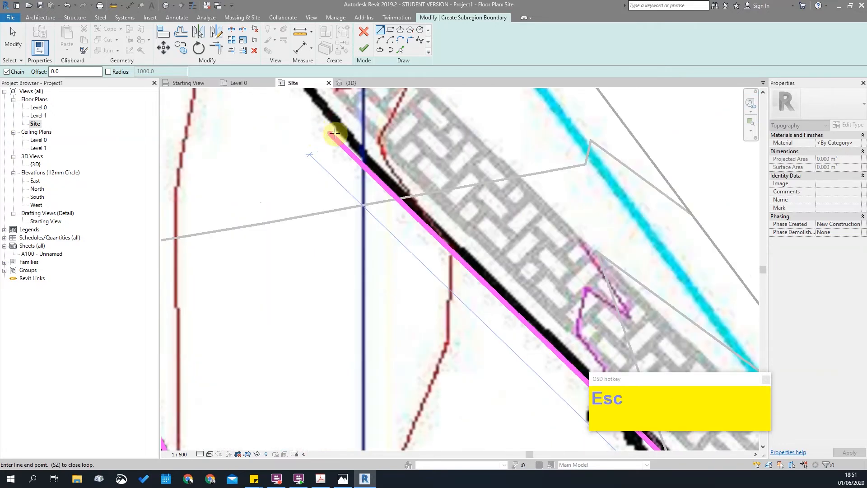
pyautogui.scroll(2, 334, 128)
pyautogui.click(344, 108)
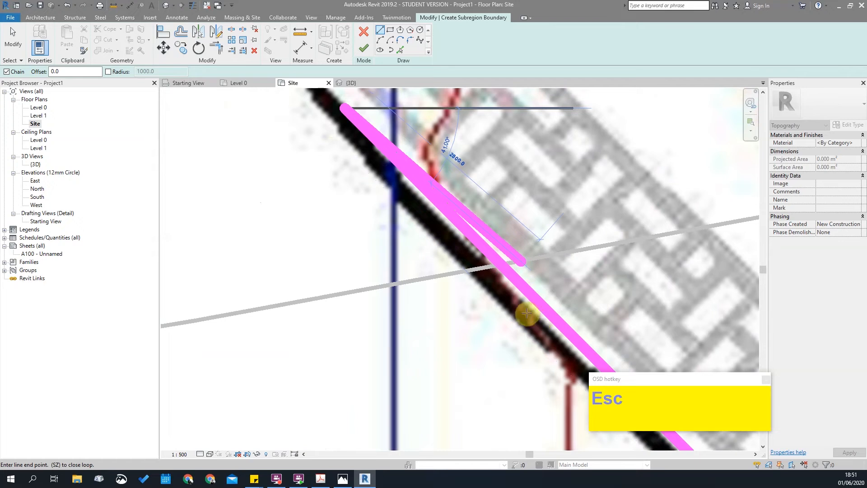
# Continue the subregion boundary along the north-eastern road edge toward the road's northern end.
pyautogui.scroll(-3, 537, 321)
pyautogui.scroll(-2, 414, 171)
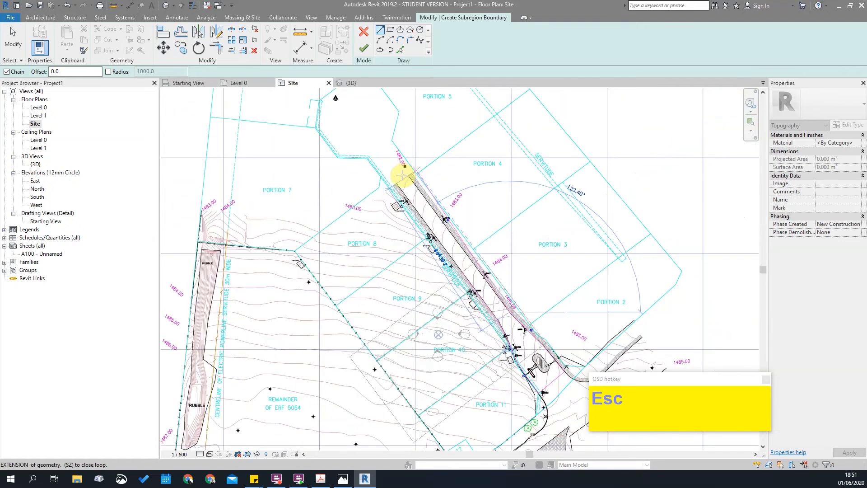
pyautogui.scroll(5, 406, 171)
pyautogui.scroll(-3, 389, 188)
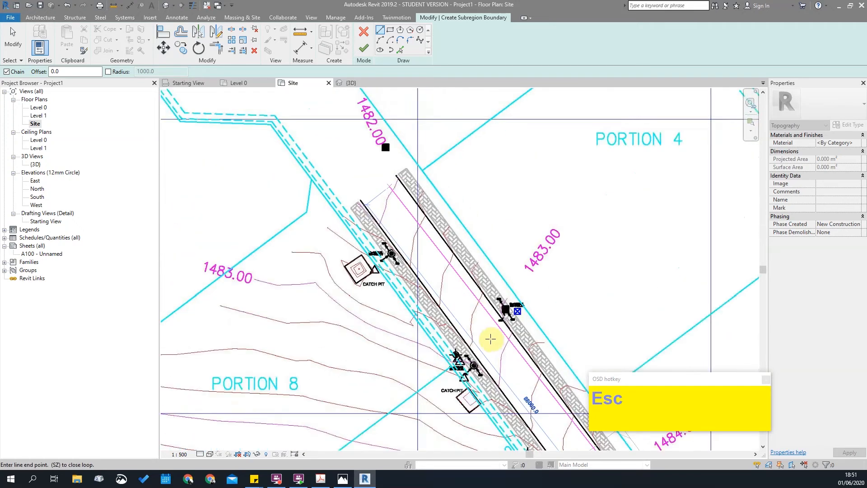
pyautogui.scroll(2, 488, 333)
pyautogui.scroll(3, 518, 300)
pyautogui.click(532, 268)
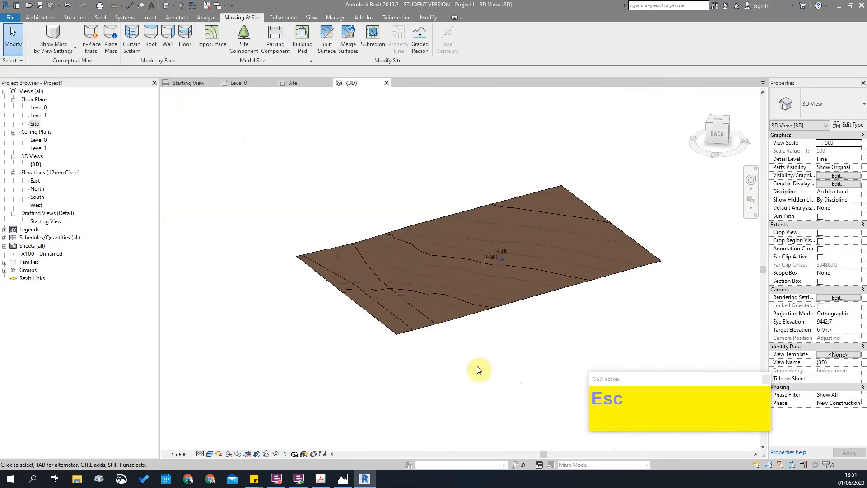
# Assign the Asphalt, Bitumen material to the road subregion in the 3D view.
pyautogui.scroll(5, 340, 273)
pyautogui.click(340, 273)
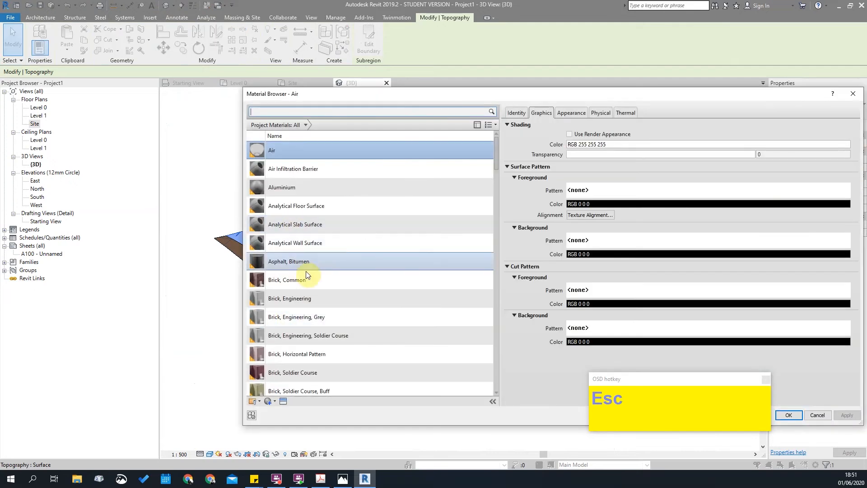
pyautogui.click(300, 262)
pyautogui.click(800, 411)
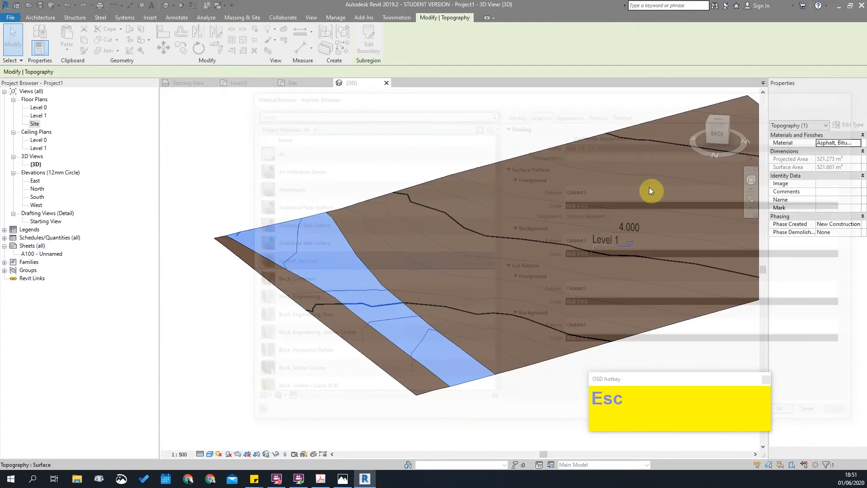
pyautogui.click(281, 364)
# Open the material choice for the main toposurface and browse the materials matching "g".
pyautogui.scroll(3, 418, 221)
pyautogui.click(418, 219)
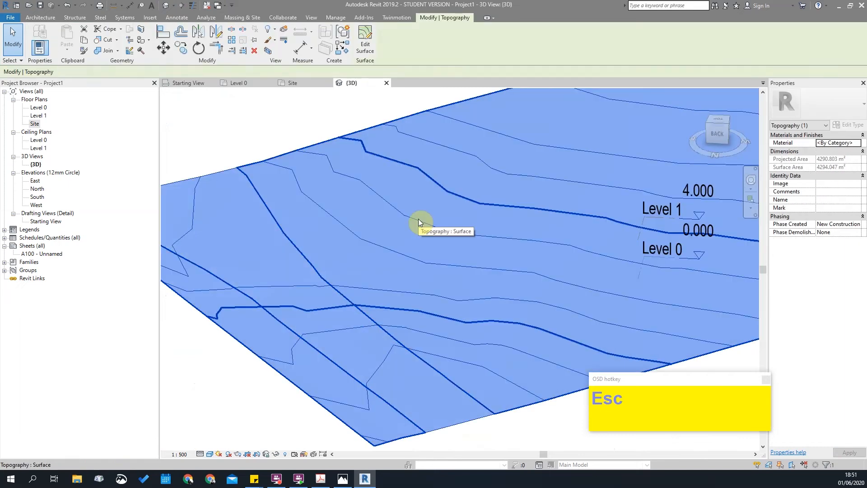
pyautogui.click(858, 143)
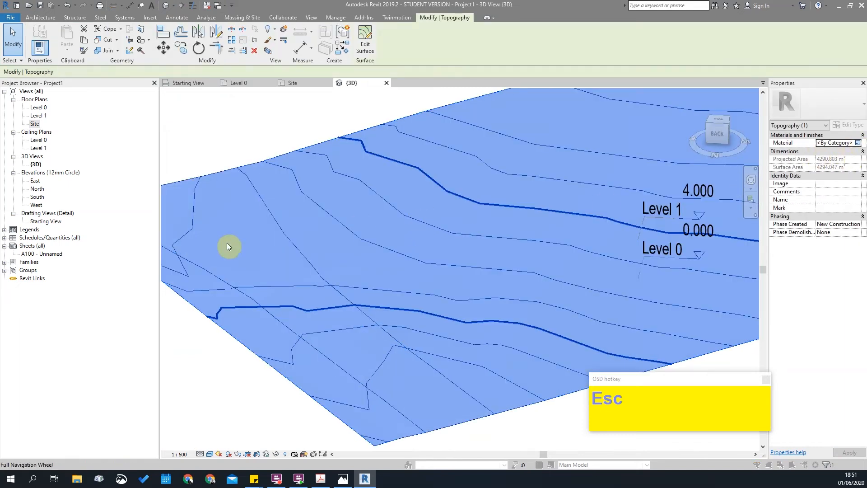
pyautogui.write('g')
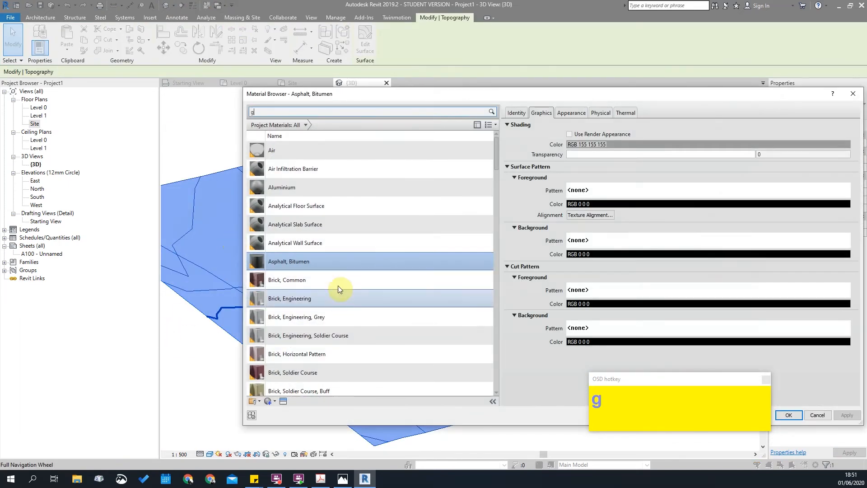
pyautogui.scroll(-3, 334, 242)
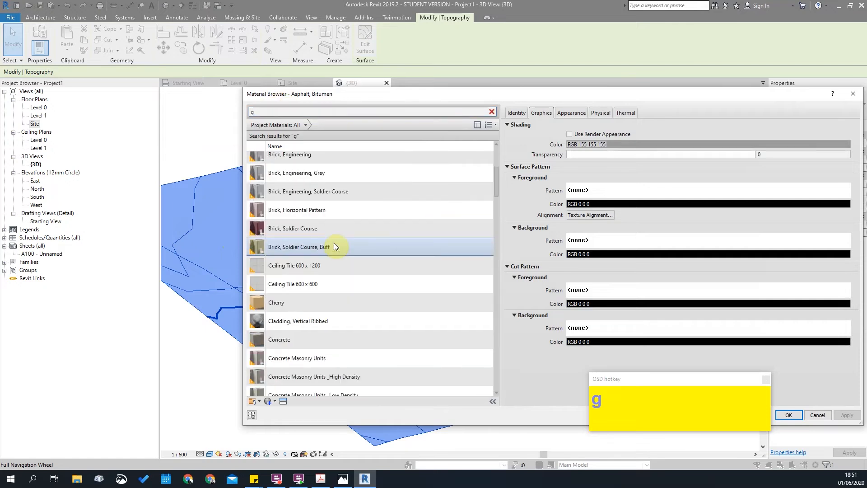
pyautogui.scroll(-4, 334, 244)
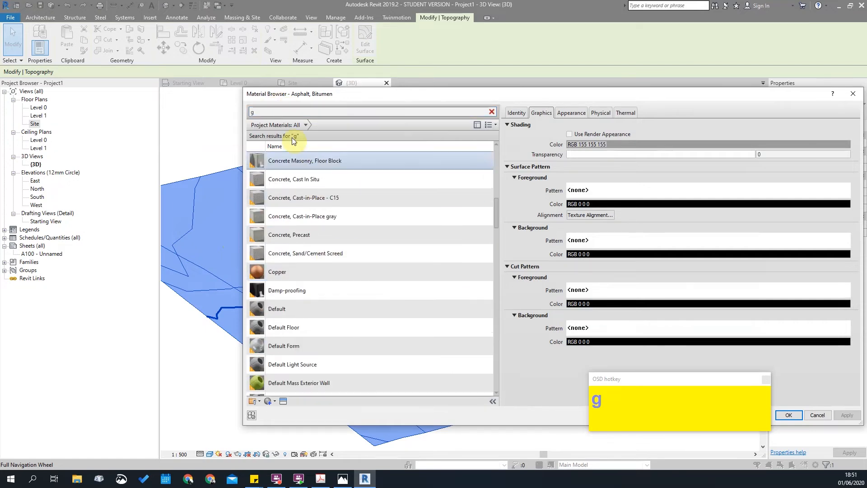
# Narrow the material search to "gra" and look through the listed materials.
pyautogui.click(267, 112)
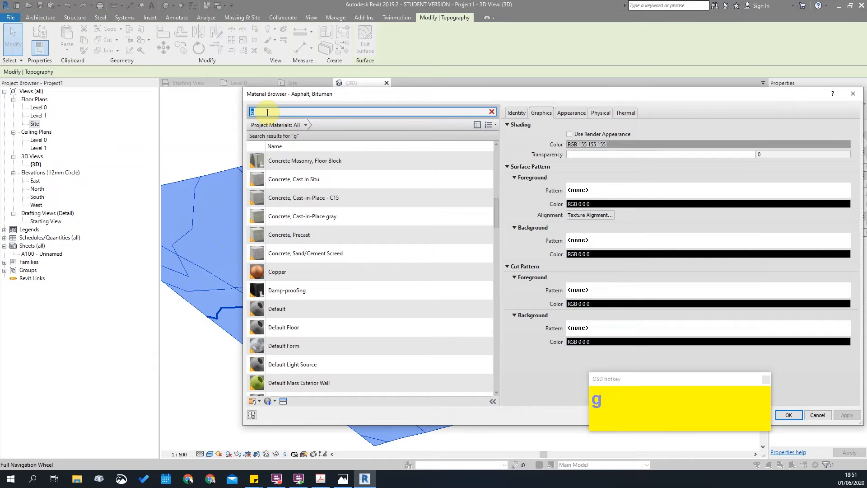
pyautogui.write('gra')
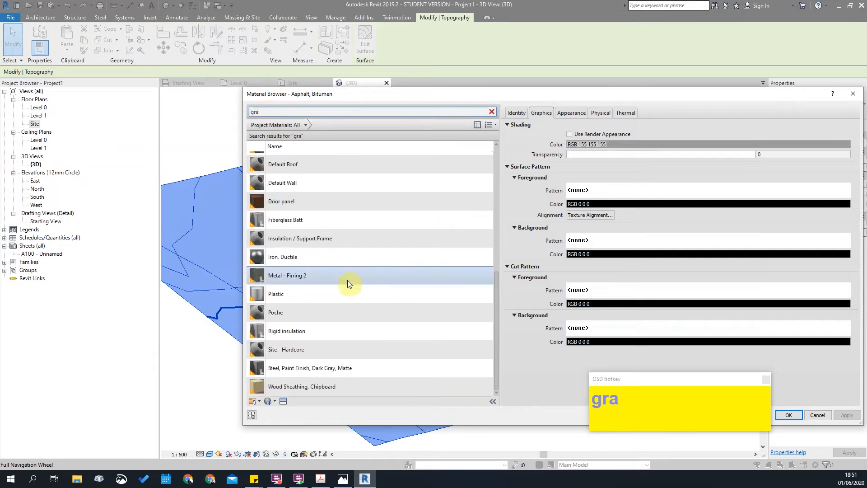
pyautogui.scroll(-4, 358, 311)
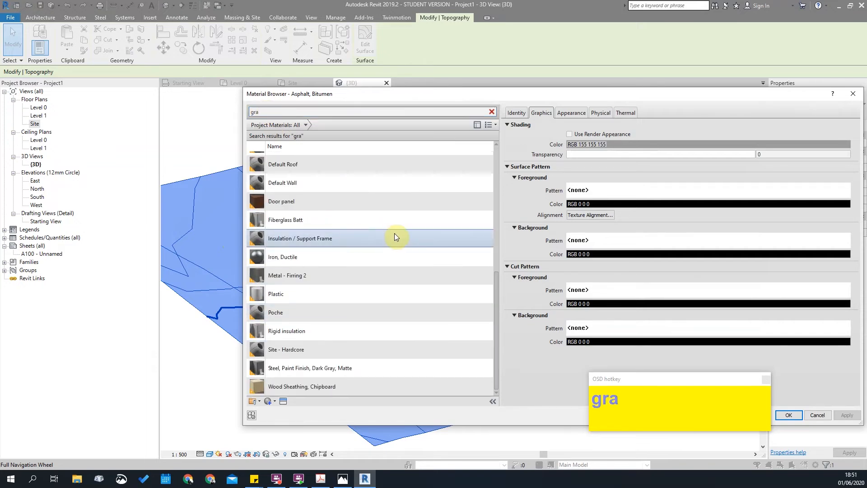
pyautogui.scroll(1, 391, 241)
pyautogui.scroll(-1, 389, 241)
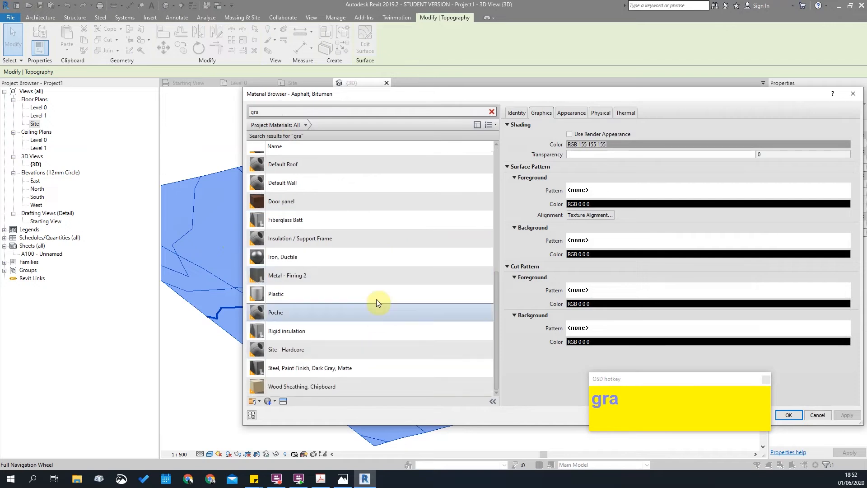
pyautogui.scroll(4, 351, 246)
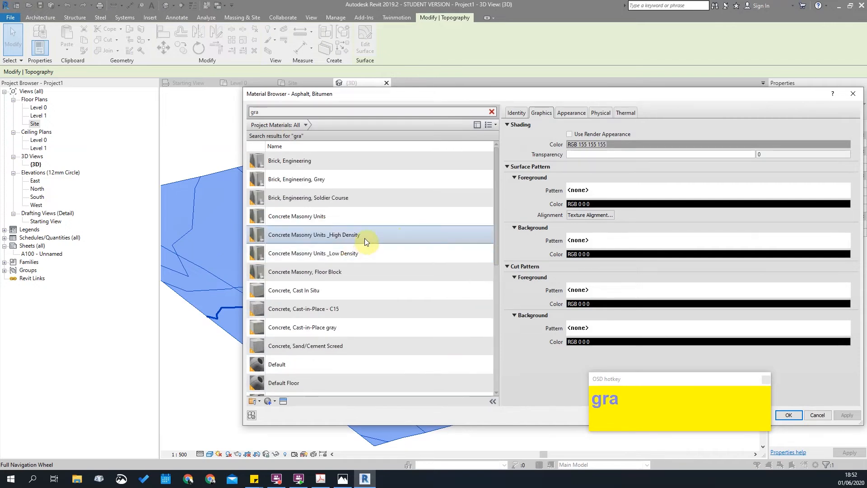
pyautogui.scroll(-4, 357, 248)
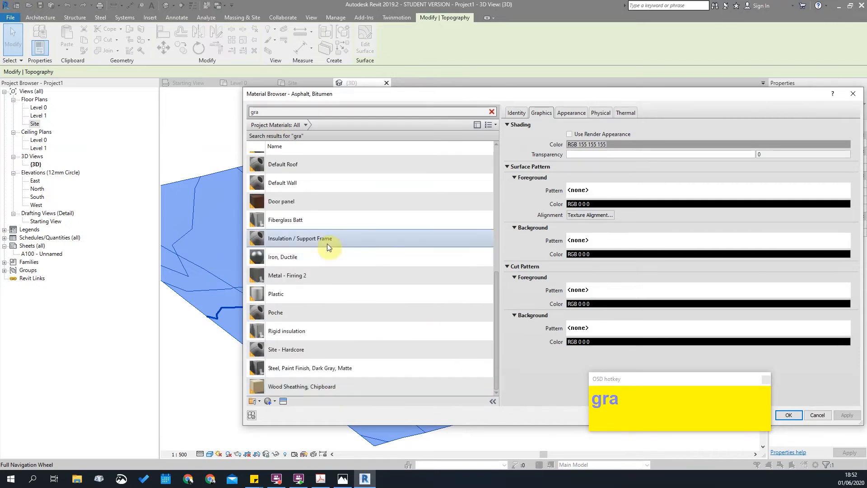
# Search the materials for "ea" and assign Earth to the main toposurface.
pyautogui.press('BackSpace')
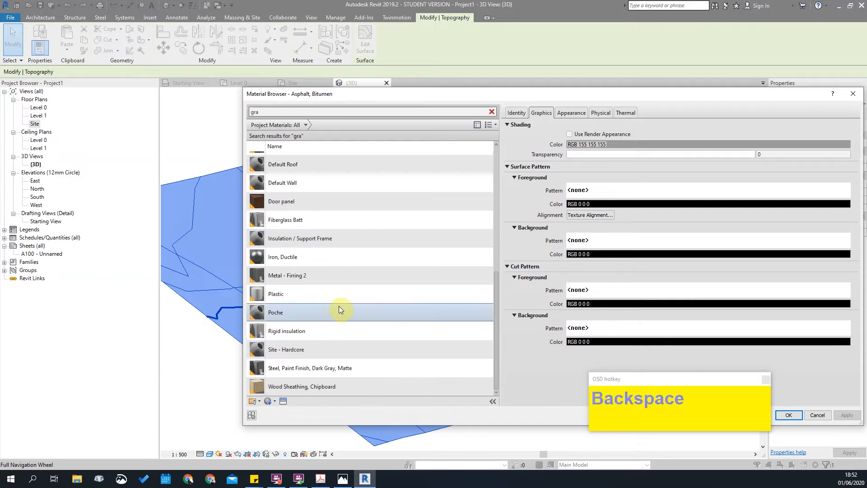
pyautogui.scroll(1, 314, 164)
pyautogui.press('BackSpace')
pyautogui.press('BackSpace')
pyautogui.press('BackSpace')
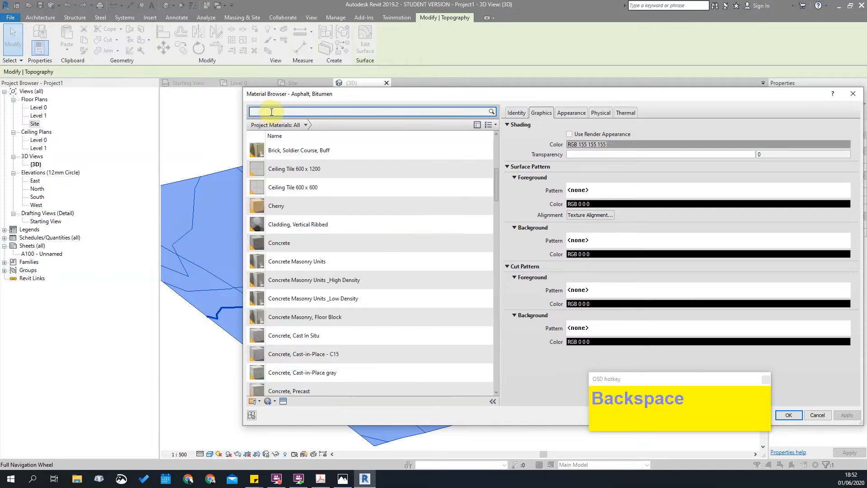
pyautogui.write('ea')
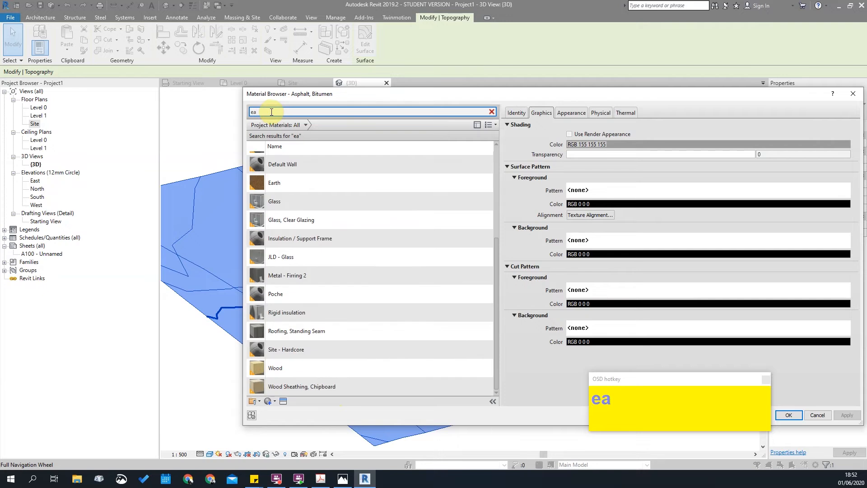
pyautogui.scroll(1, 267, 169)
pyautogui.click(285, 198)
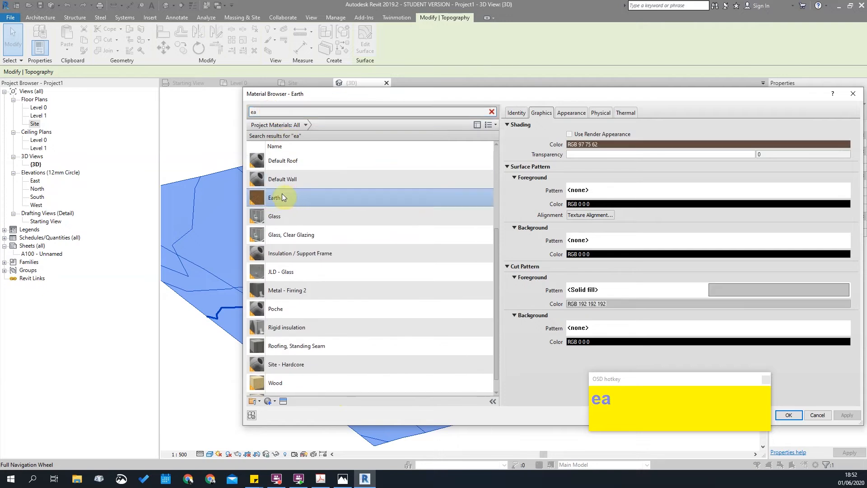
pyautogui.doubleClick(282, 195)
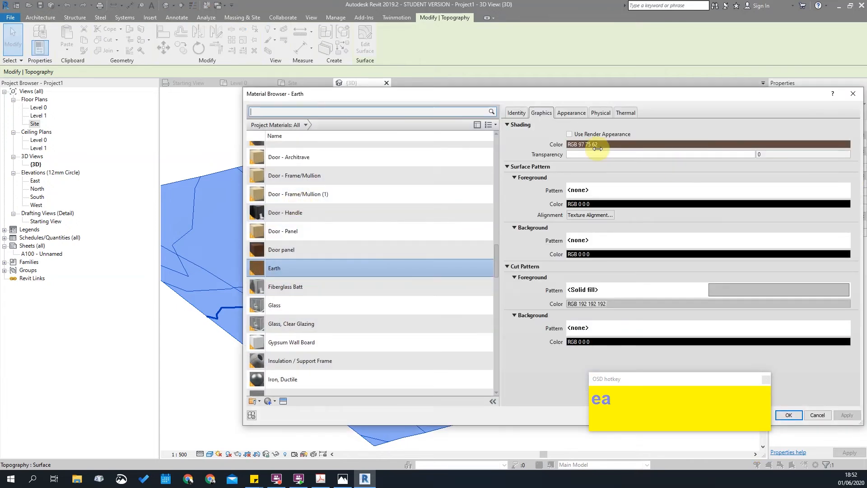
# Change the Earth material's shading color to green, RGB 48 177 70, and apply it.
pyautogui.click(598, 145)
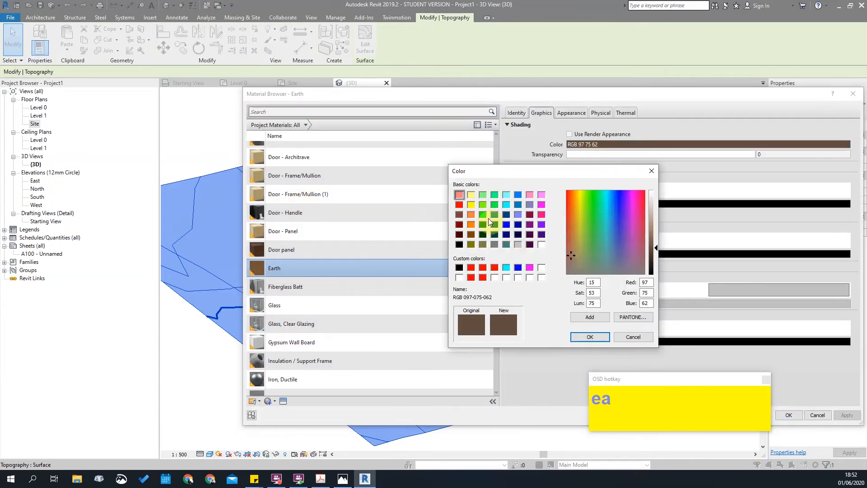
pyautogui.moveTo(591, 221); pyautogui.dragTo(595, 226)
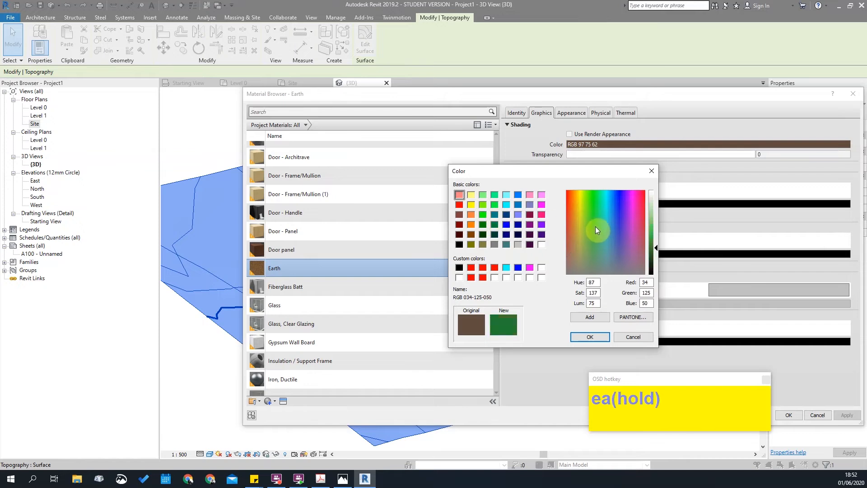
pyautogui.moveTo(655, 251)
pyautogui.mouseDown()
pyautogui.moveTo(654, 226)
pyautogui.moveTo(655, 237)
pyautogui.mouseUp()
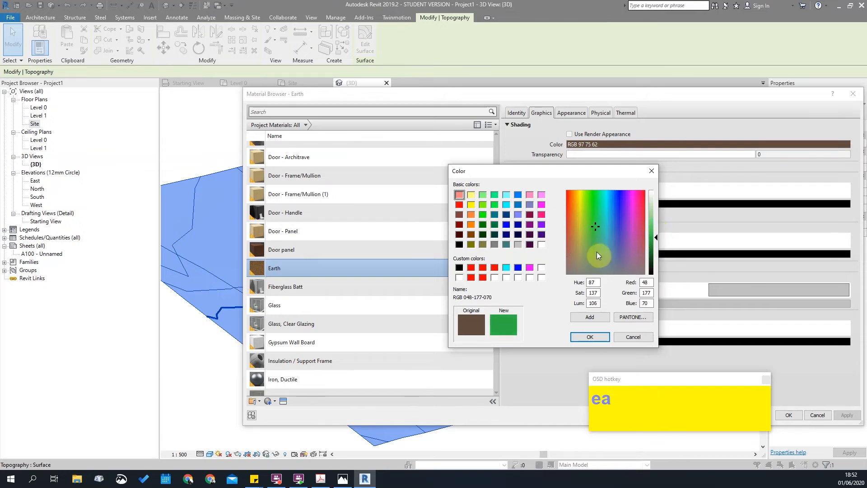
pyautogui.click(591, 335)
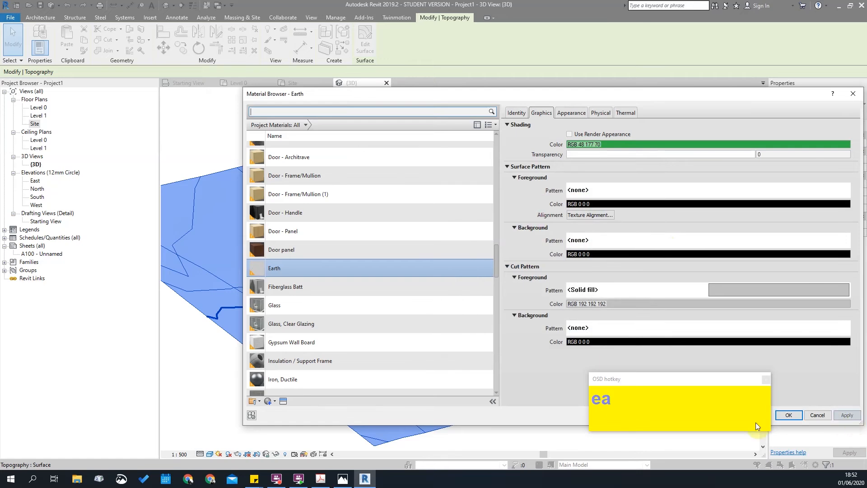
pyautogui.click(788, 415)
pyautogui.click(346, 128)
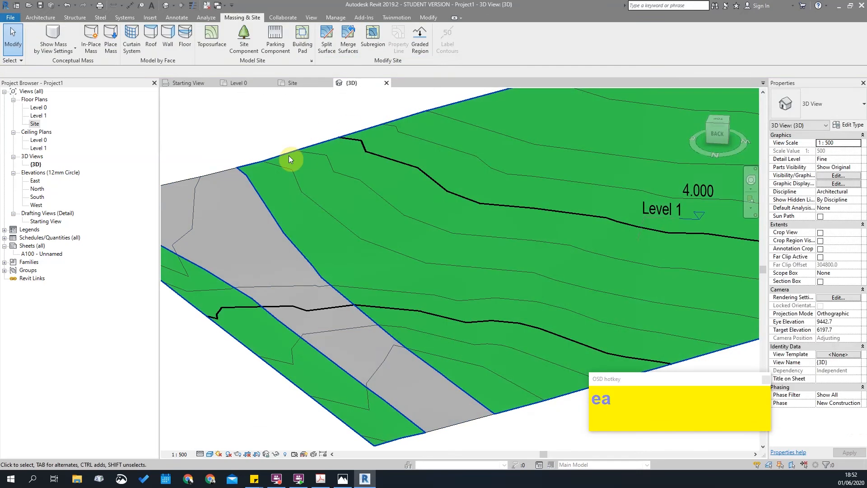
pyautogui.scroll(-3, 293, 162)
pyautogui.keyDown('shift'); pyautogui.moveTo(359, 253); pyautogui.dragTo(486, 123, button='middle'); pyautogui.keyUp('shift')
pyautogui.scroll(5, 485, 251)
pyautogui.scroll(-1, 430, 231)
pyautogui.keyDown('shift'); pyautogui.moveTo(429, 230); pyautogui.dragTo(427, 273, button='middle'); pyautogui.keyUp('shift')
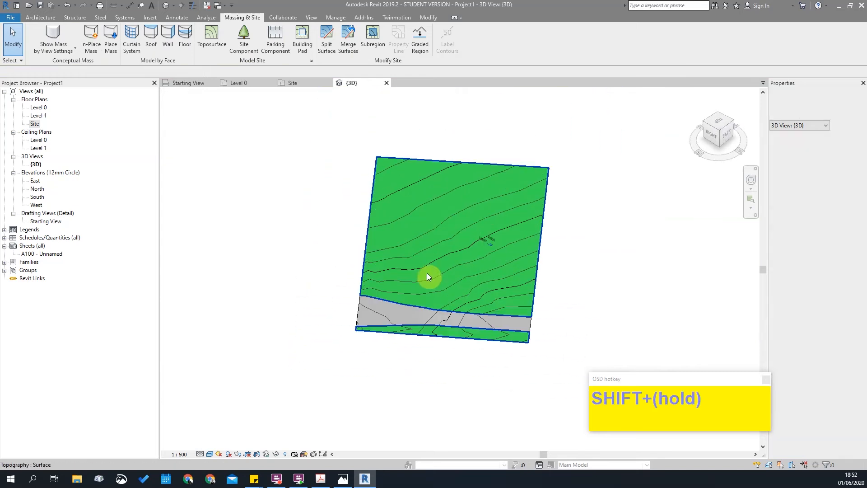
# Open the Site floor plan and set its visual style to Consistent Colors.
pyautogui.doubleClick(35, 124)
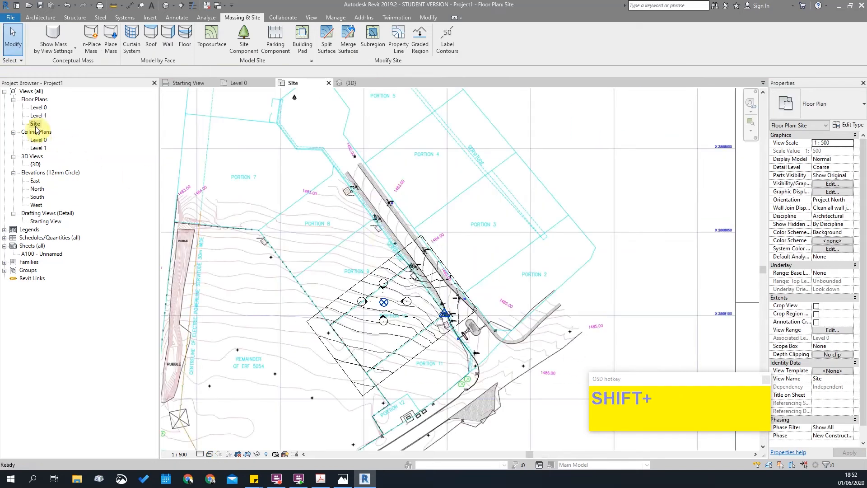
pyautogui.click(210, 454)
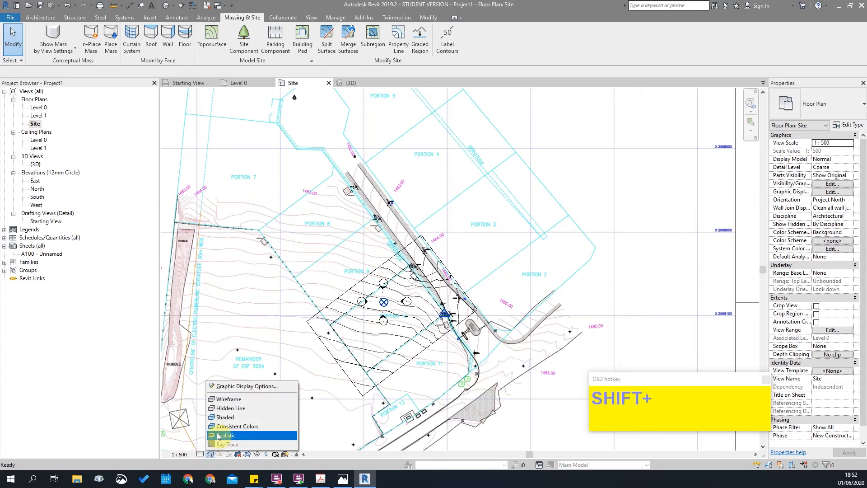
pyautogui.click(235, 426)
pyautogui.scroll(4, 441, 291)
pyautogui.moveTo(604, 197); pyautogui.dragTo(639, 189, button='middle')
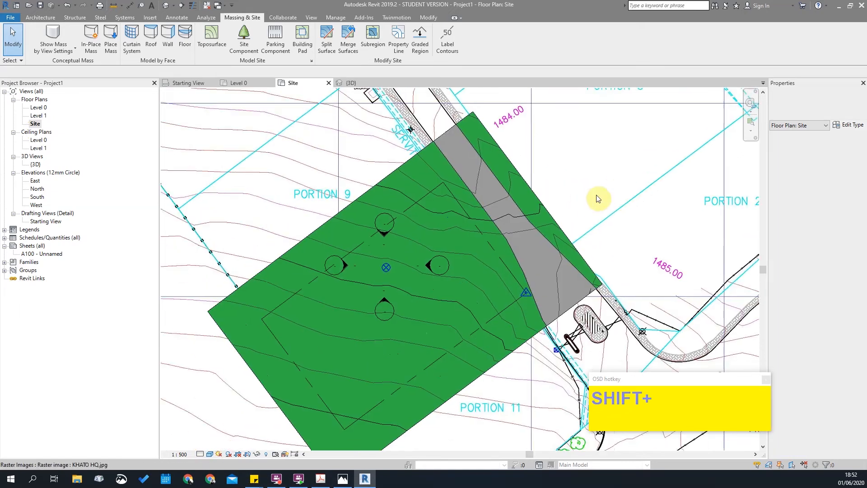
pyautogui.press('Escape')
pyautogui.scroll(-3, 468, 289)
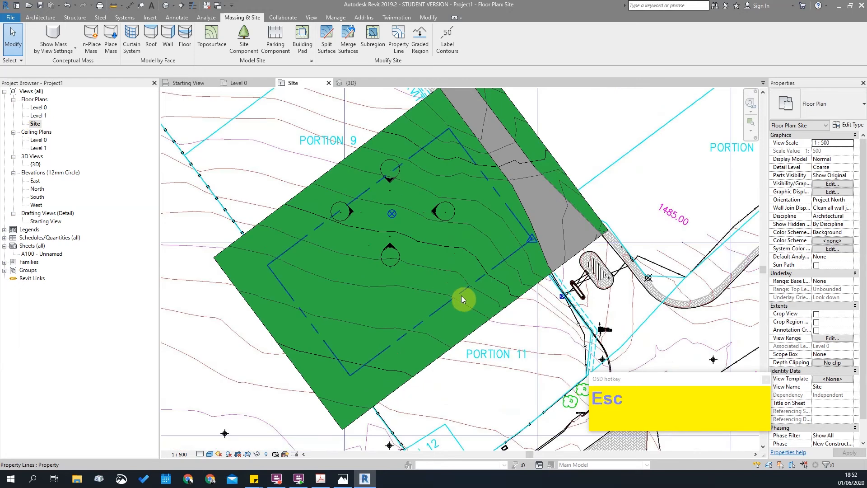
# Examine the colored toposurface, the road subregion and the property lines in the Site plan.
pyautogui.click(461, 295)
pyautogui.scroll(-2, 470, 201)
pyautogui.press('Escape')
pyautogui.scroll(4, 471, 196)
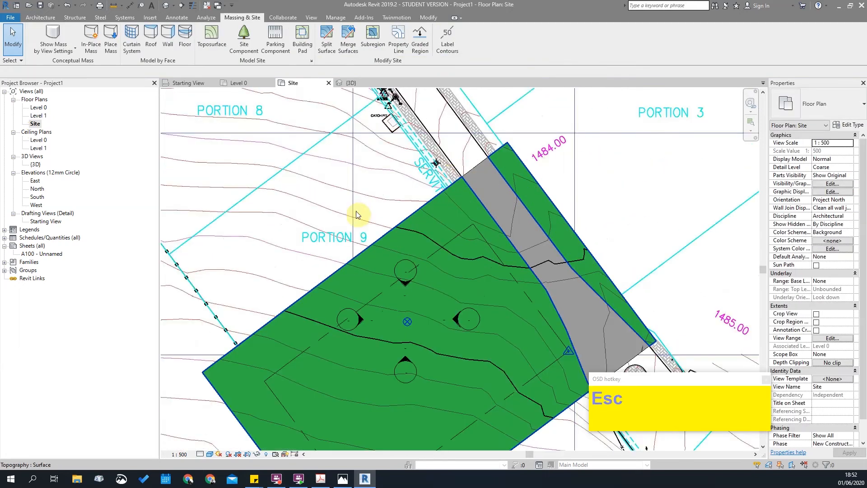
pyautogui.scroll(-2, 470, 218)
pyautogui.scroll(-2, 328, 250)
pyautogui.scroll(2, 328, 275)
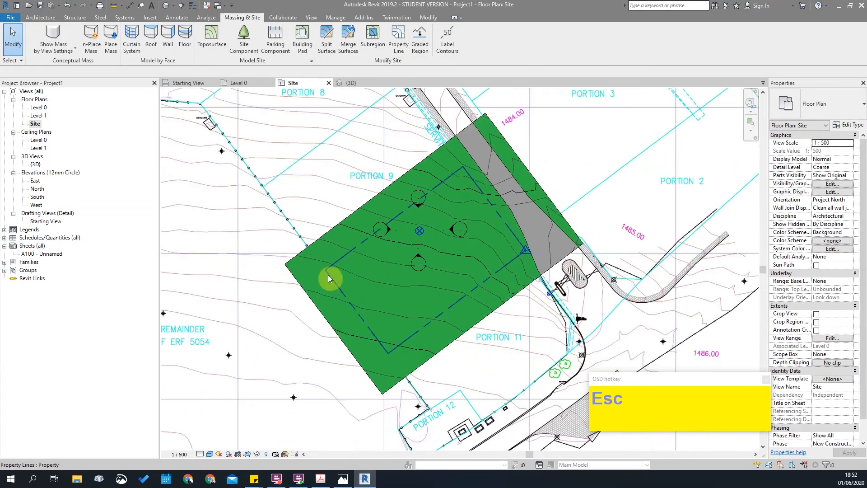
pyautogui.click(548, 289)
pyautogui.press('Escape')
pyautogui.moveTo(513, 283); pyautogui.dragTo(479, 249, button='middle')
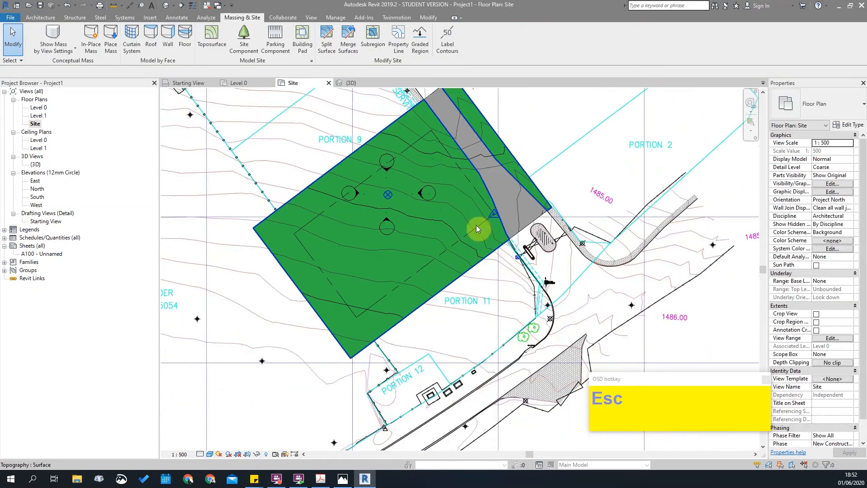
pyautogui.scroll(4, 479, 230)
pyautogui.click(483, 220)
pyautogui.scroll(-5, 586, 336)
pyautogui.press('Escape')
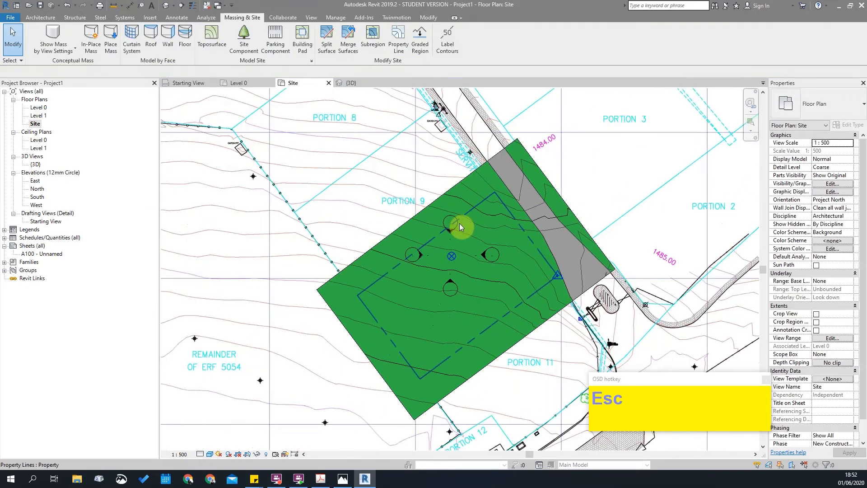
pyautogui.scroll(2, 538, 325)
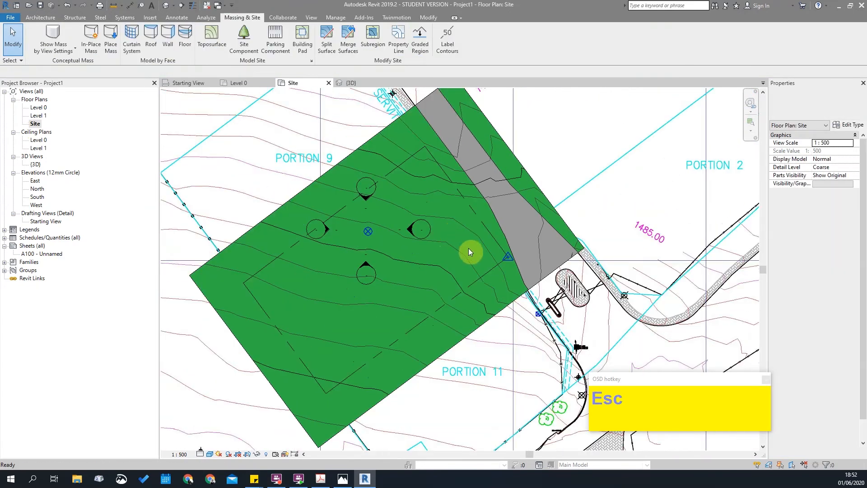
pyautogui.scroll(1, 427, 185)
pyautogui.scroll(5, 423, 168)
pyautogui.scroll(-5, 555, 231)
pyautogui.moveTo(476, 204); pyautogui.dragTo(477, 205, button='middle')
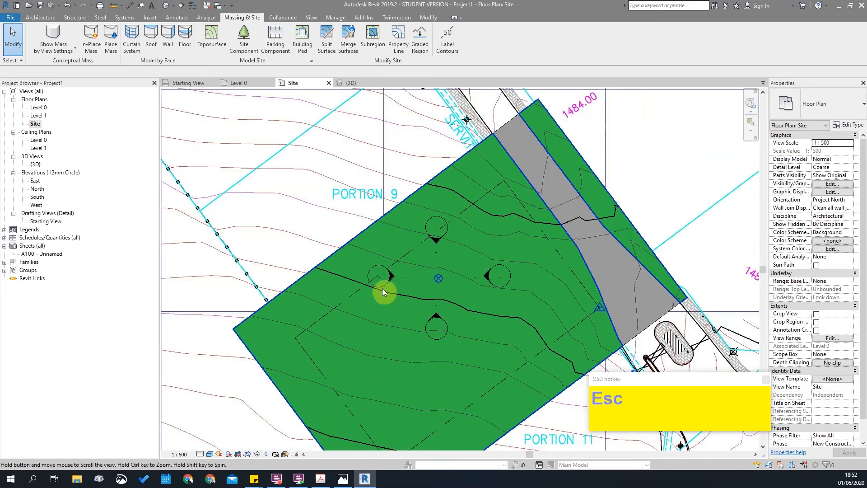
pyautogui.scroll(-2, 472, 283)
pyautogui.scroll(3, 458, 223)
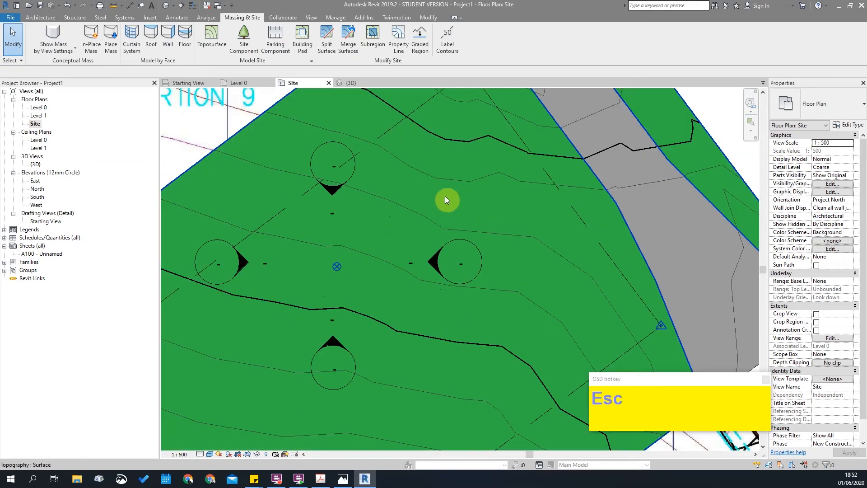
pyautogui.moveTo(494, 232); pyautogui.dragTo(433, 229, button='middle')
pyautogui.press('Escape')
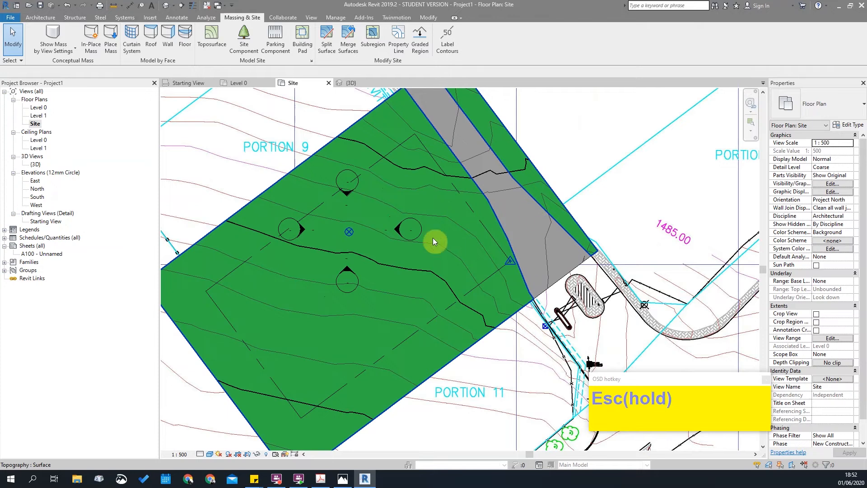
pyautogui.moveTo(287, 354); pyautogui.dragTo(416, 290, button='middle')
pyautogui.scroll(-3, 448, 211)
pyautogui.moveTo(449, 211); pyautogui.dragTo(365, 300, button='middle')
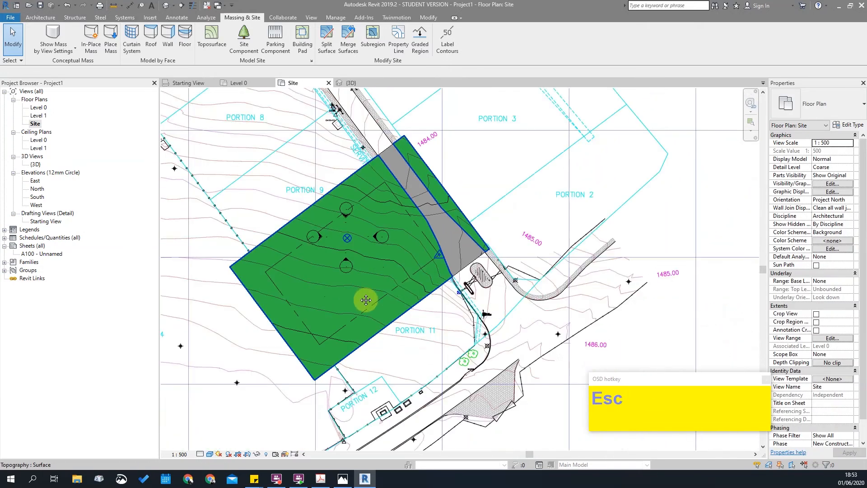
pyautogui.moveTo(422, 268); pyautogui.dragTo(468, 257, button='middle')
pyautogui.scroll(2, 491, 226)
pyautogui.scroll(3, 491, 225)
pyautogui.moveTo(522, 264); pyautogui.dragTo(541, 256, button='middle')
pyautogui.scroll(-3, 524, 254)
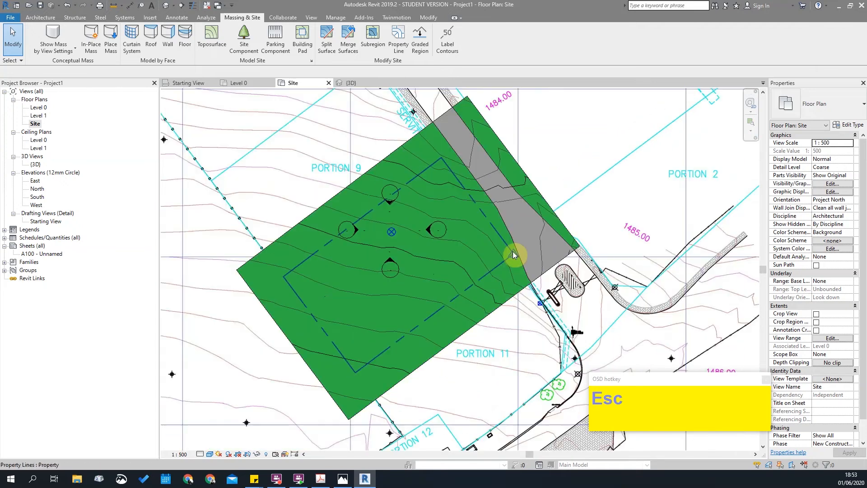
pyautogui.scroll(2, 513, 251)
pyautogui.scroll(-2, 501, 251)
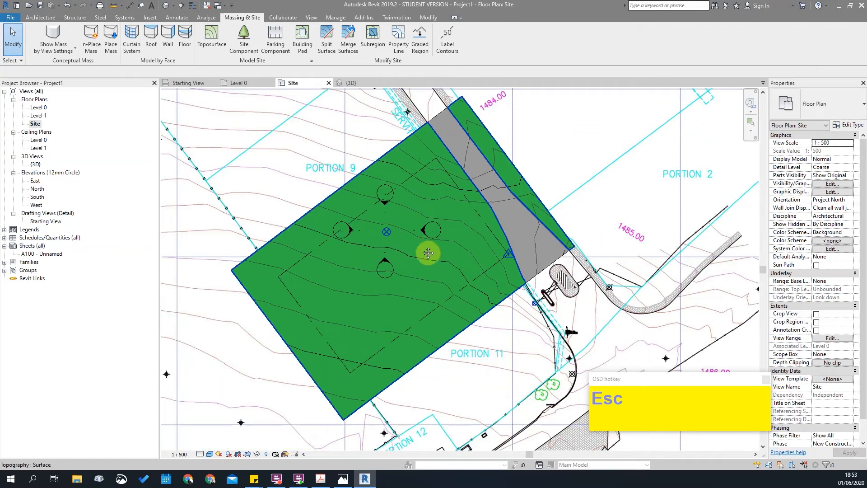
pyautogui.scroll(2, 466, 261)
pyautogui.scroll(-2, 334, 203)
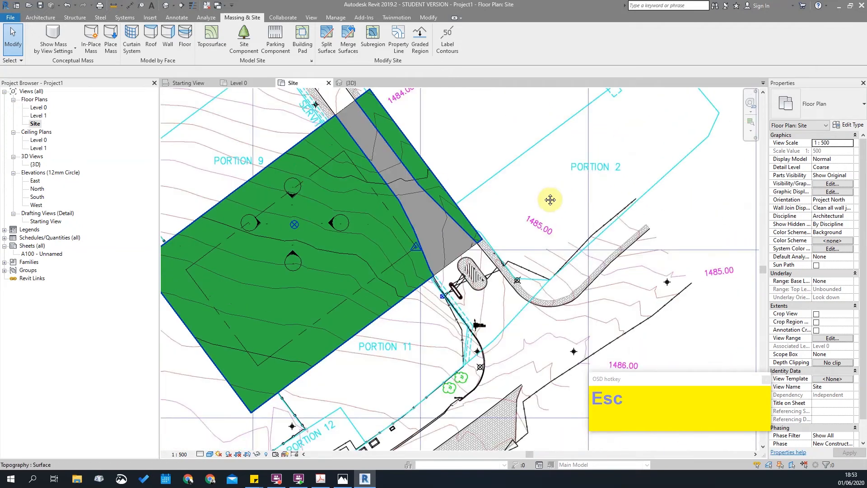
pyautogui.scroll(3, 507, 217)
pyautogui.scroll(-3, 447, 216)
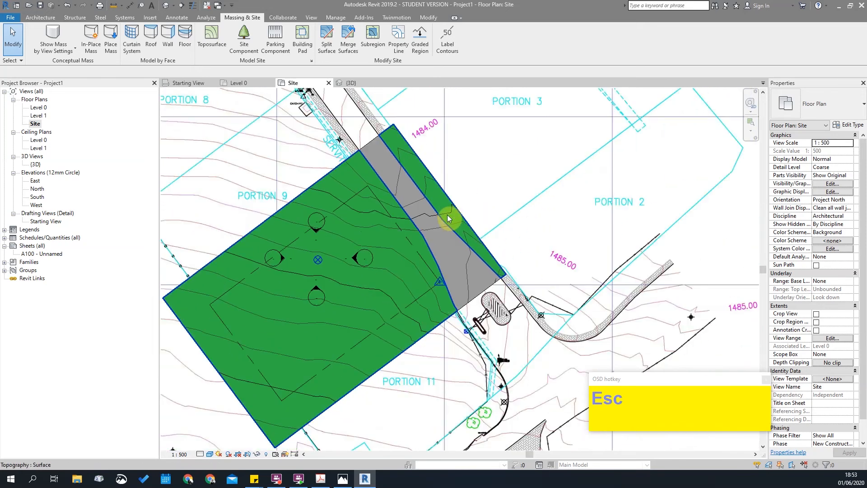
# Set the Site plan's visual style to Wireframe.
pyautogui.scroll(2, 391, 189)
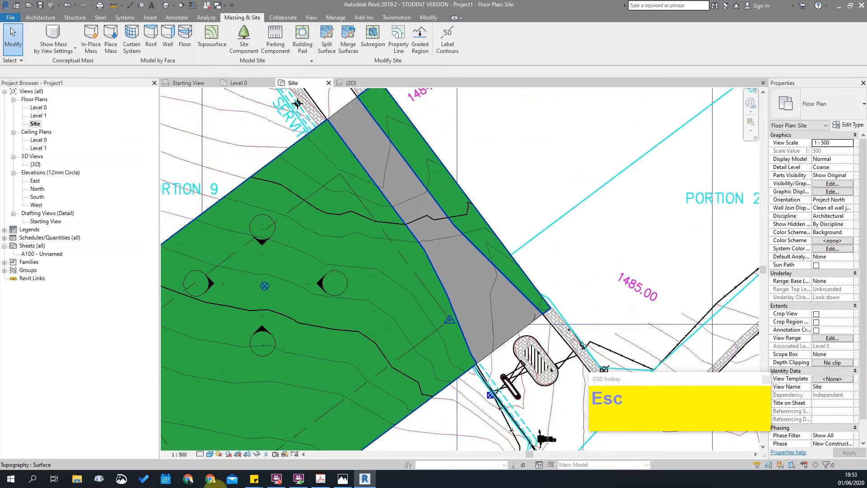
pyautogui.click(201, 454)
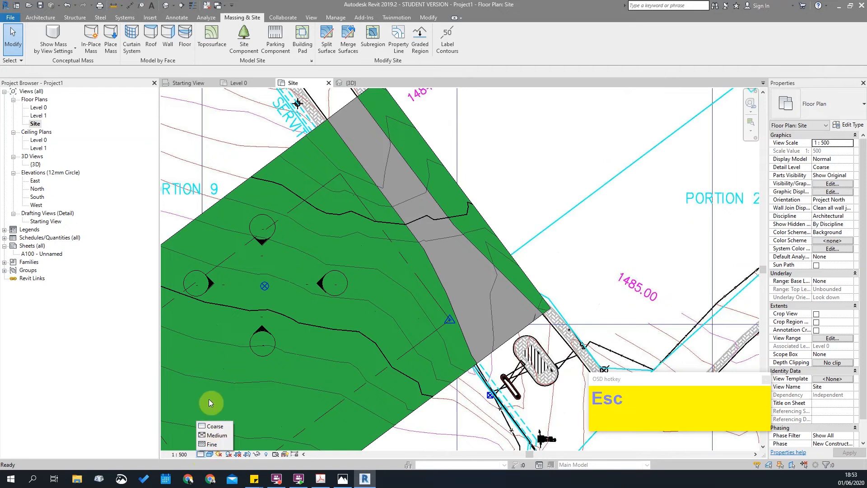
pyautogui.click(210, 455)
pyautogui.click(219, 400)
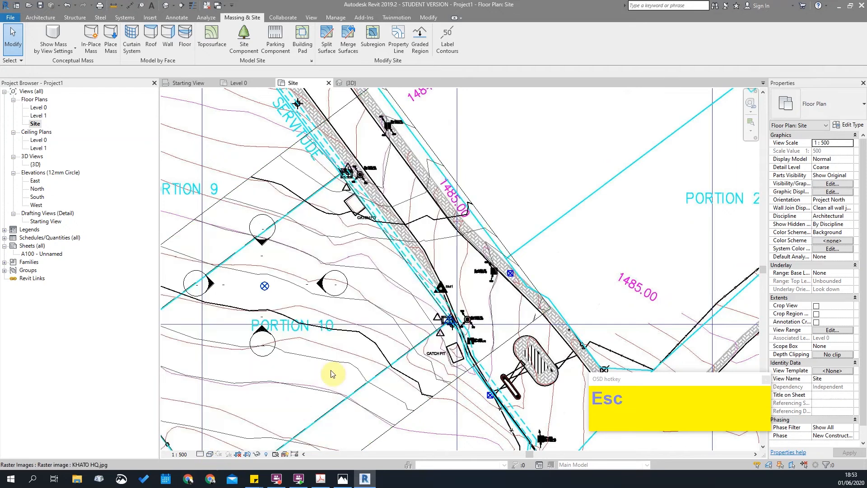
# Open the toposurface for surface editing, check the elevation of an interior point near Portion 10, and finish the edit.
pyautogui.scroll(3, 561, 150)
pyautogui.scroll(1, 520, 178)
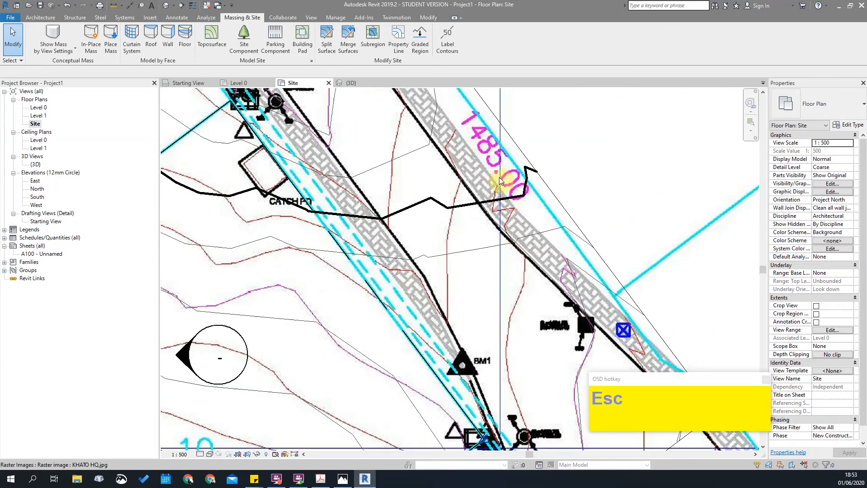
pyautogui.scroll(-1, 500, 158)
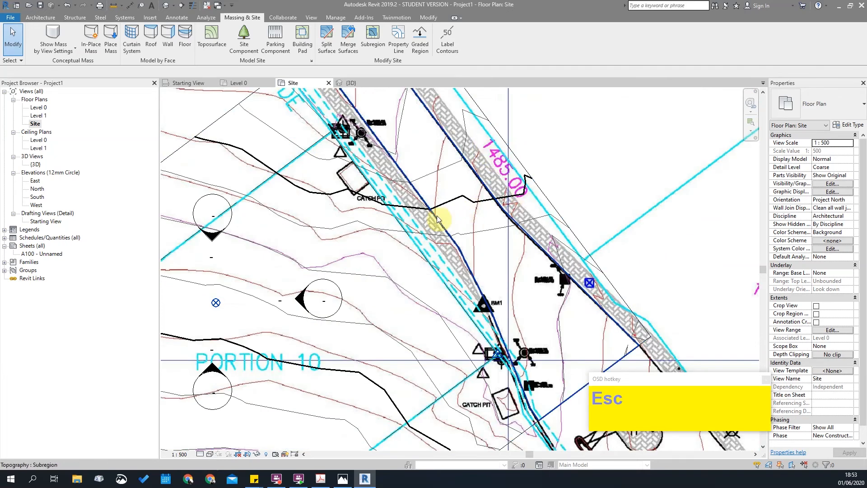
pyautogui.scroll(-1, 366, 206)
pyautogui.scroll(-1, 366, 207)
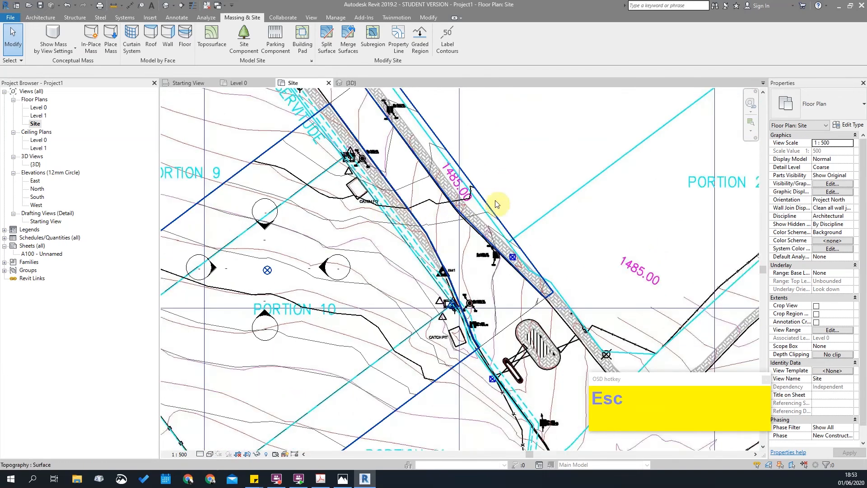
pyautogui.scroll(1, 508, 178)
pyautogui.click(507, 210)
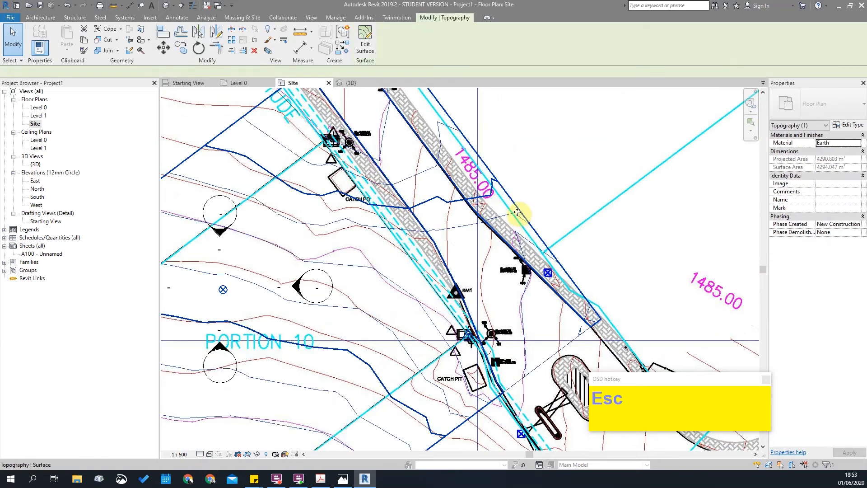
pyautogui.scroll(-1, 516, 213)
pyautogui.click(362, 44)
pyautogui.scroll(1, 523, 300)
pyautogui.click(370, 198)
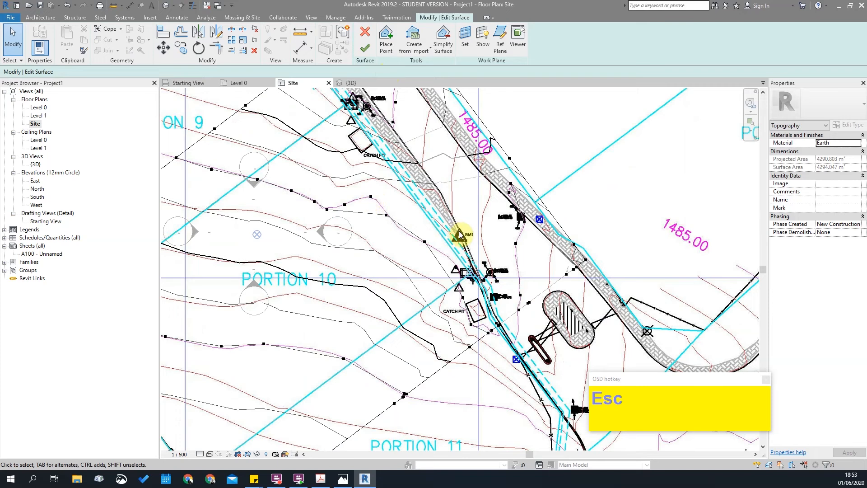
pyautogui.scroll(-2, 459, 235)
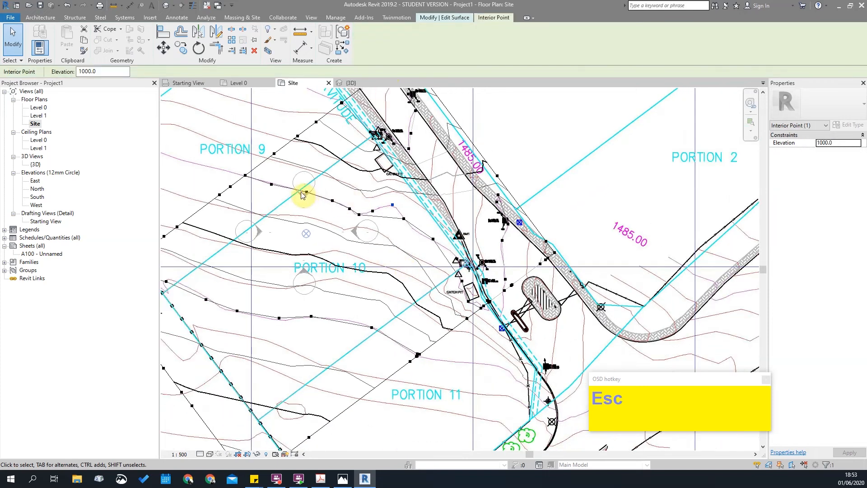
pyautogui.scroll(1, 304, 193)
pyautogui.press('Escape')
pyautogui.scroll(-2, 474, 212)
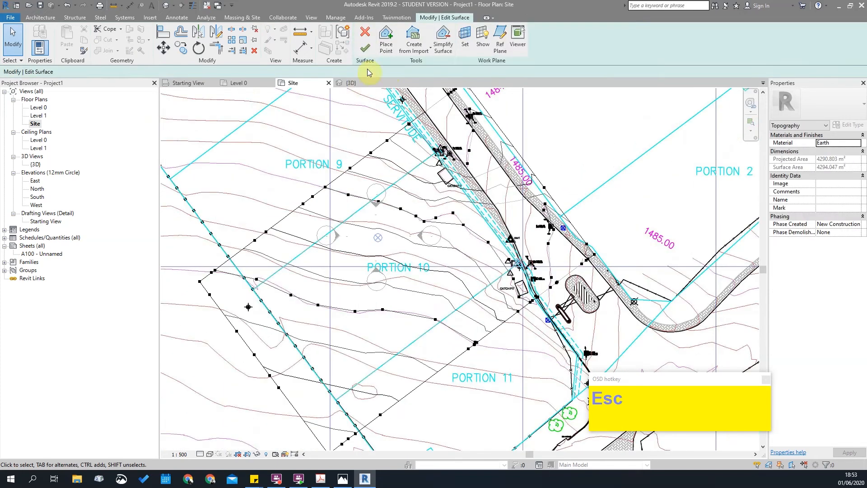
pyautogui.click(366, 47)
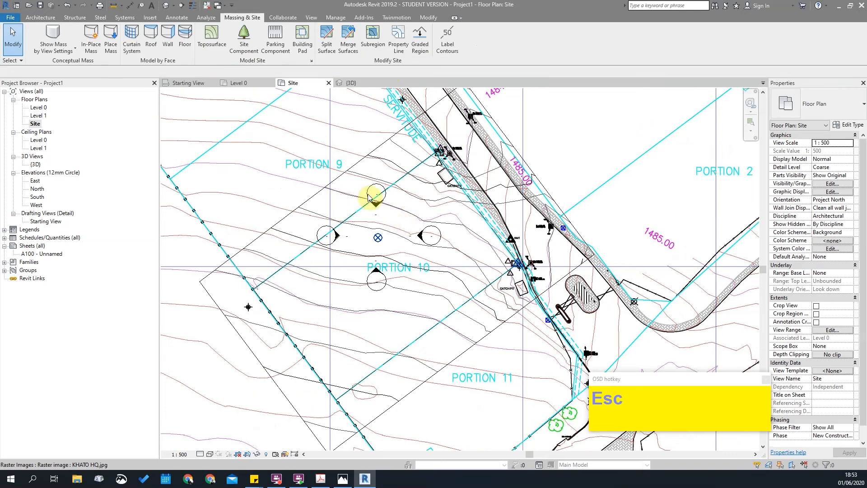
# Set the start elevation of both the primary and secondary contours to -2000 in the site settings and apply.
pyautogui.scroll(2, 331, 207)
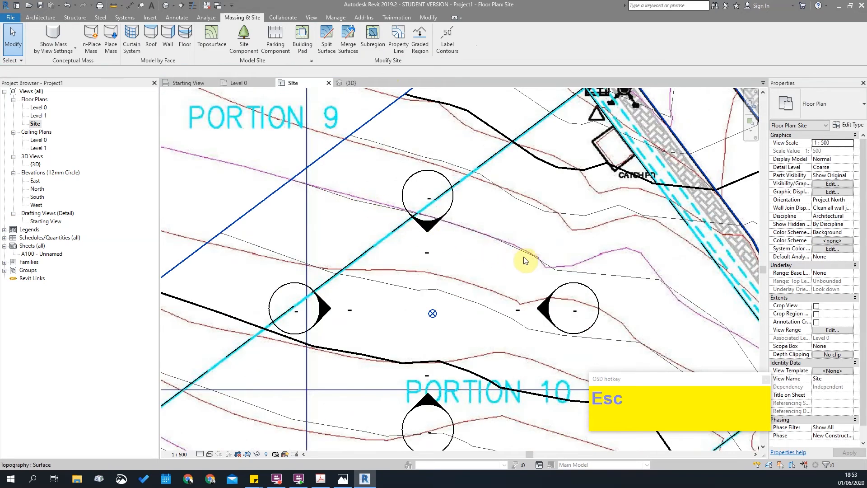
pyautogui.click(311, 61)
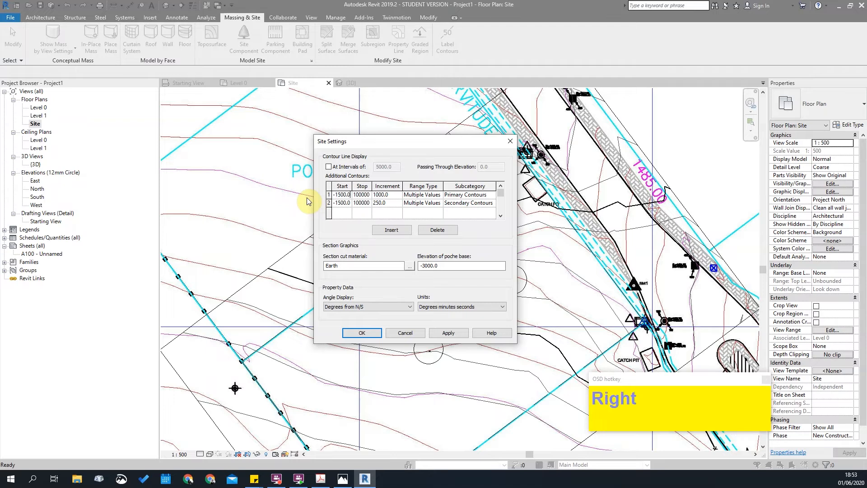
pyautogui.press('BackSpace')
pyautogui.press('BackSpace')
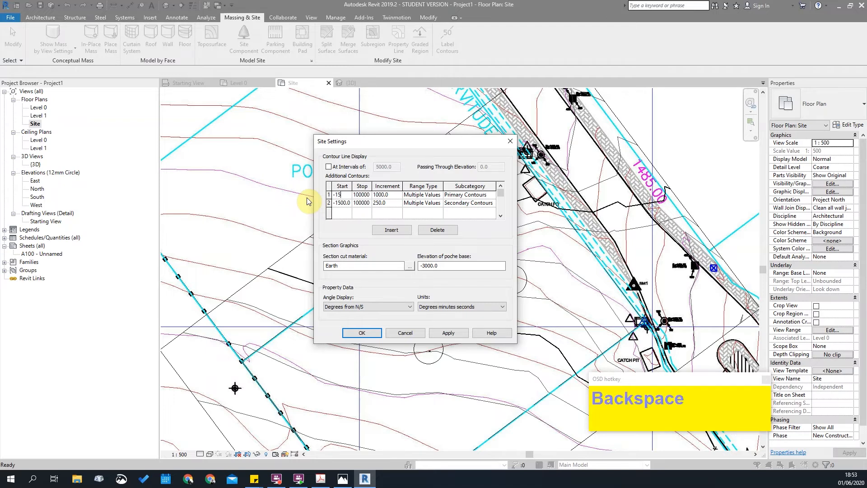
pyautogui.write('20')
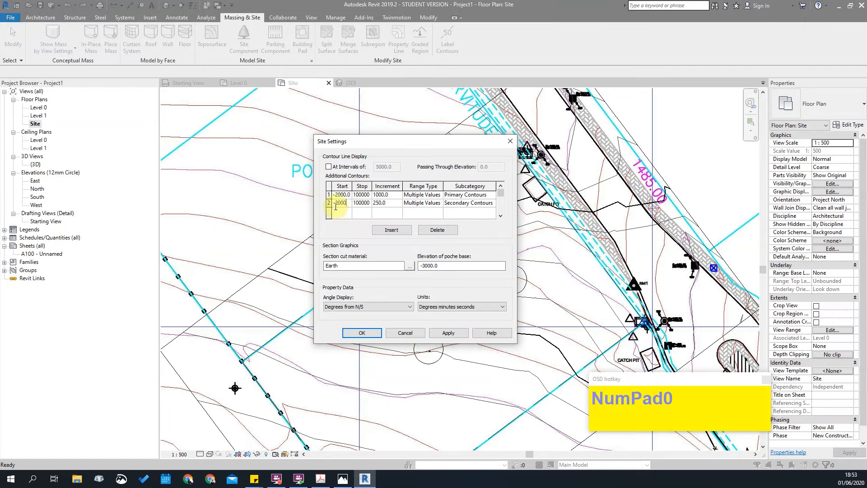
pyautogui.click(450, 333)
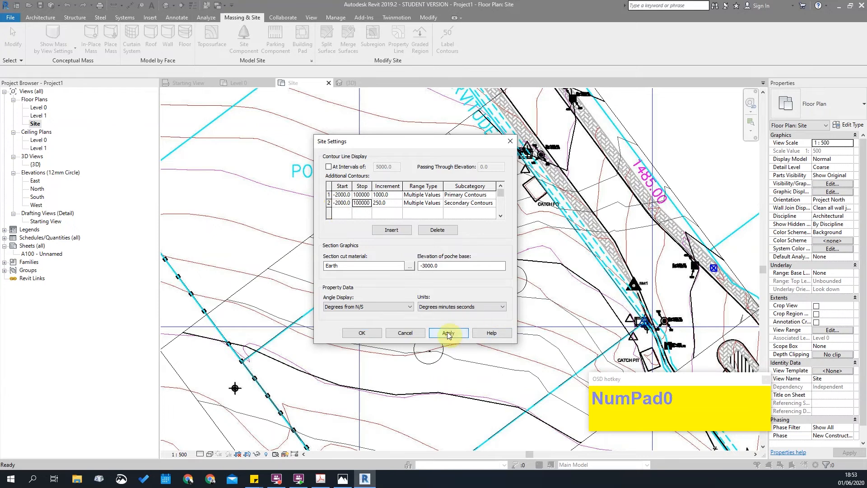
pyautogui.click(362, 333)
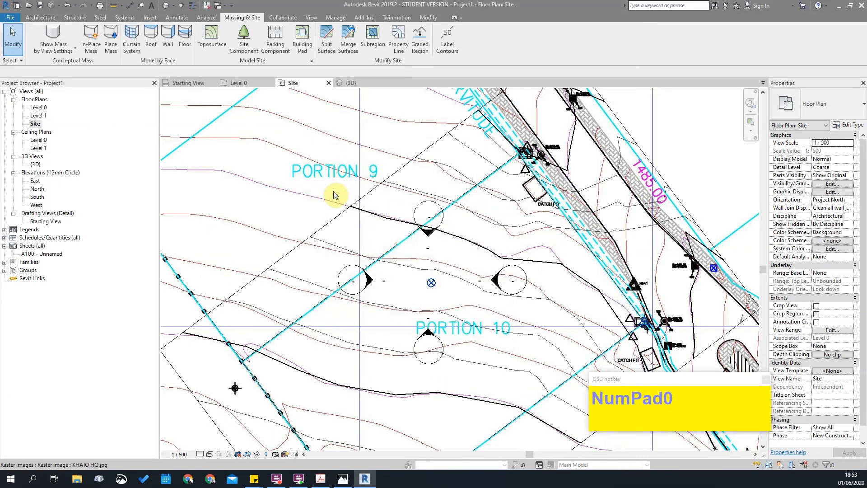
# Compare the toposurface's contour lines with the contours of the underlying survey image across Portions 9 and 10.
pyautogui.scroll(-2, 495, 238)
pyautogui.scroll(3, 550, 263)
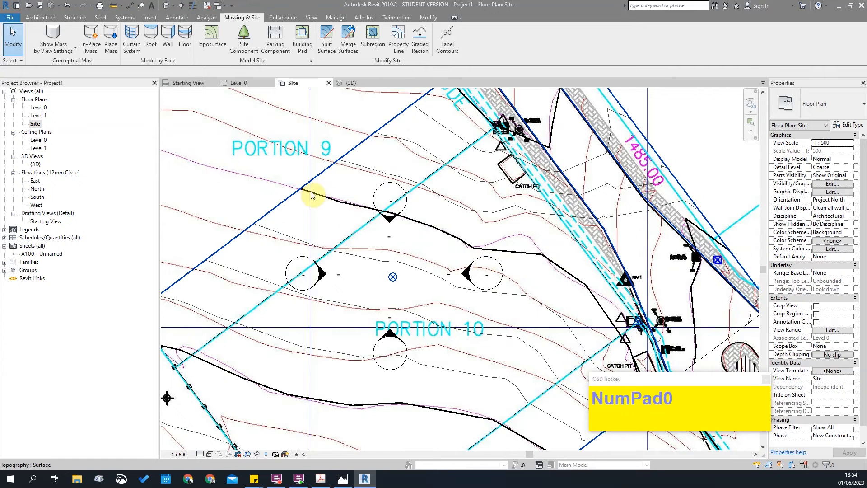
pyautogui.scroll(-1, 206, 362)
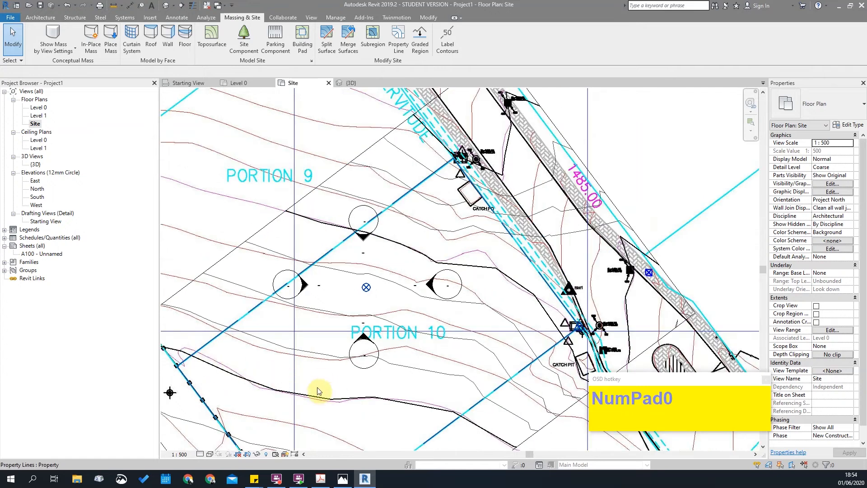
pyautogui.scroll(-1, 318, 350)
pyautogui.moveTo(318, 350); pyautogui.dragTo(239, 331, button='middle')
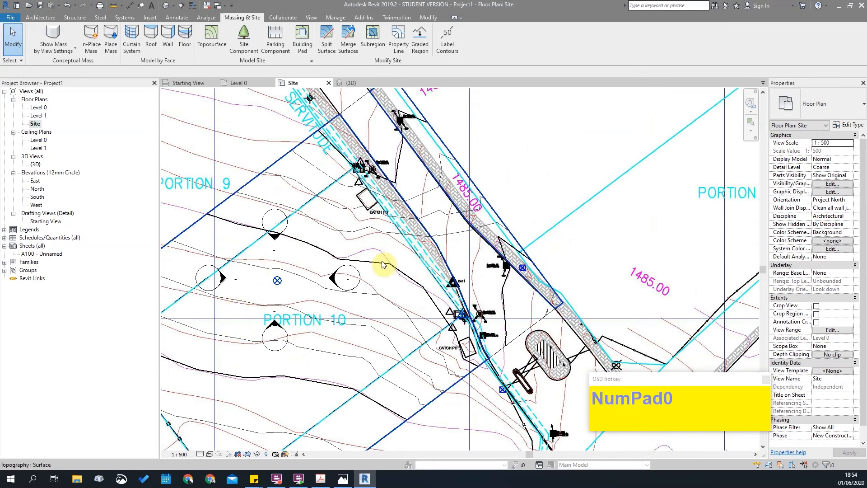
pyautogui.scroll(-1, 359, 259)
pyautogui.scroll(1, 464, 271)
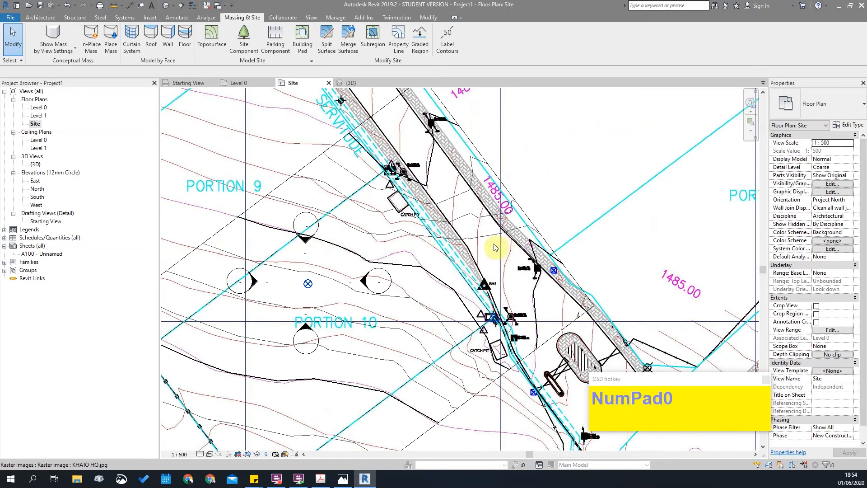
pyautogui.scroll(-1, 437, 311)
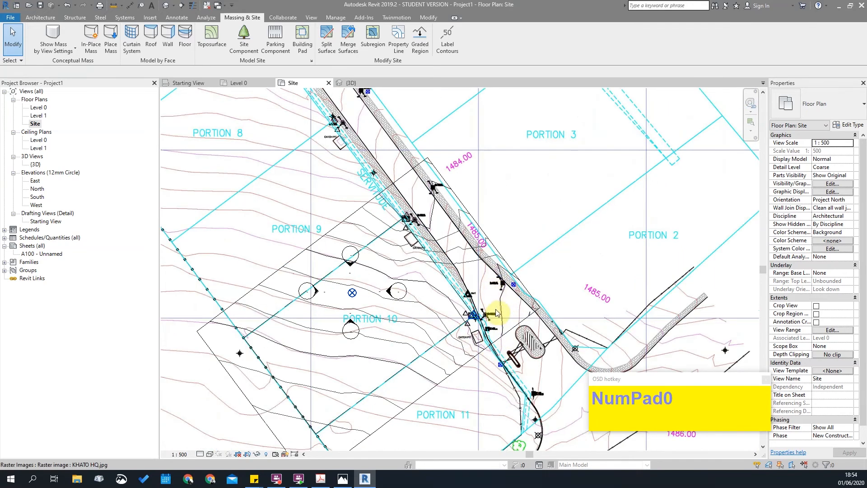
# Examine how the toposurface contours run against the survey contours along the road beside the 1485.00 label.
pyautogui.scroll(1, 353, 262)
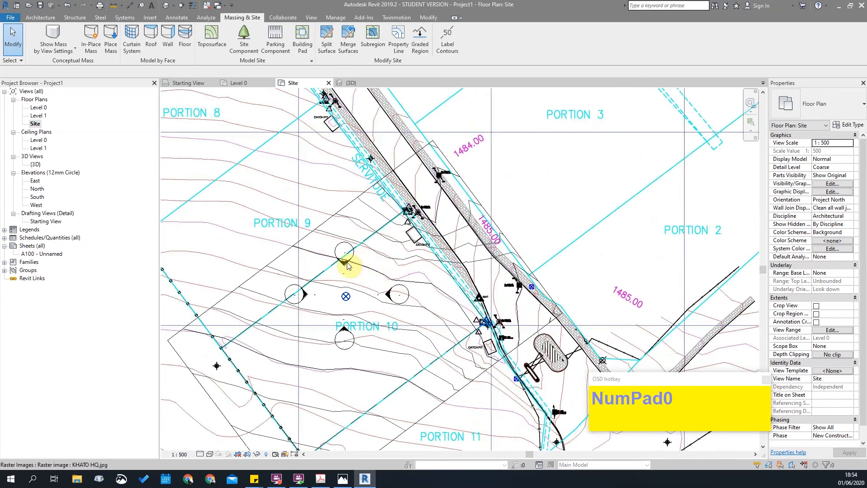
pyautogui.scroll(2, 347, 265)
pyautogui.click(352, 258)
pyautogui.scroll(-3, 548, 253)
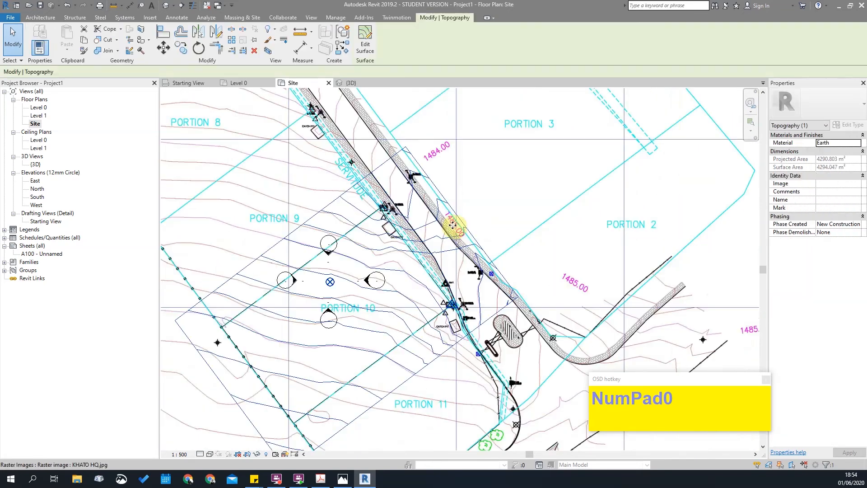
pyautogui.scroll(2, 425, 221)
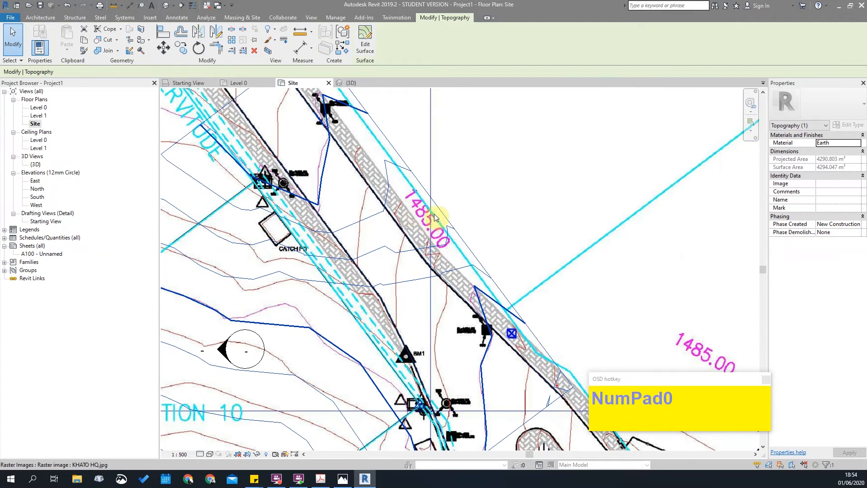
pyautogui.press('Escape')
pyautogui.scroll(1, 421, 222)
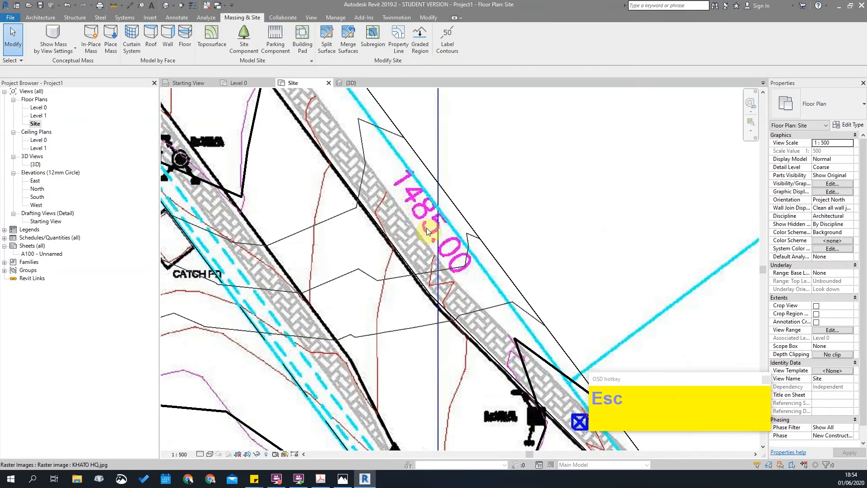
pyautogui.scroll(-2, 426, 228)
pyautogui.scroll(-2, 456, 231)
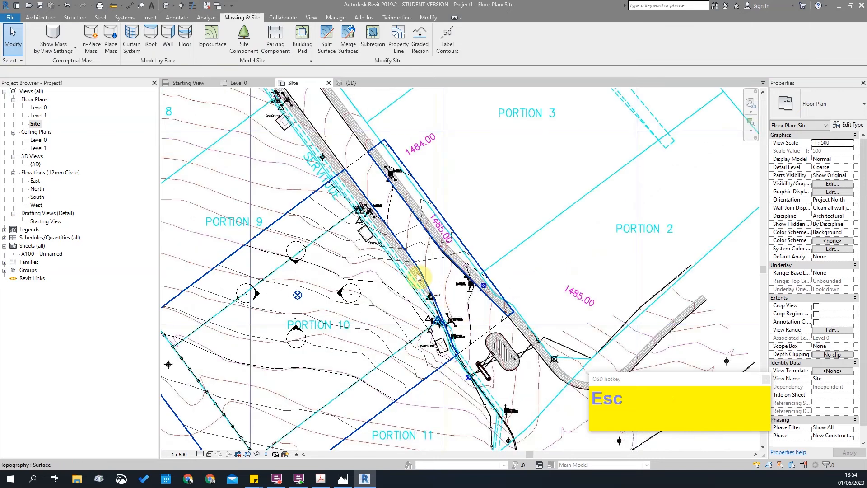
pyautogui.moveTo(410, 251); pyautogui.dragTo(423, 227, button='middle')
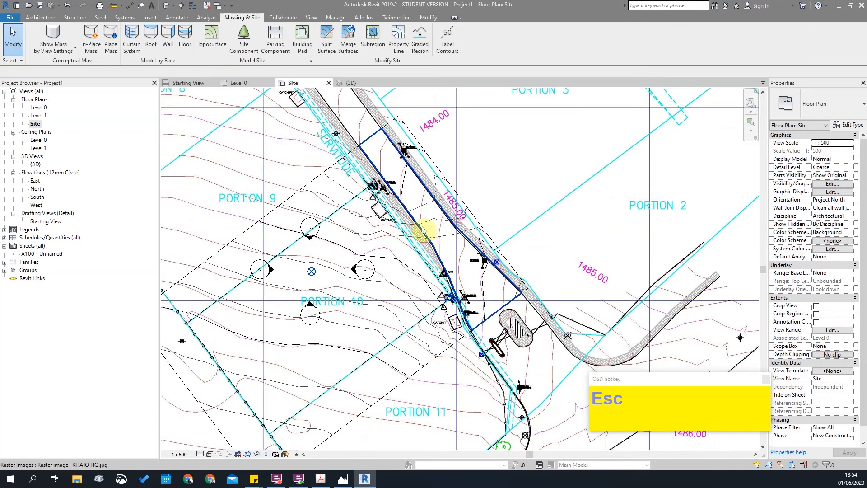
# Set the Site plan's visual style to Shaded.
pyautogui.click(210, 454)
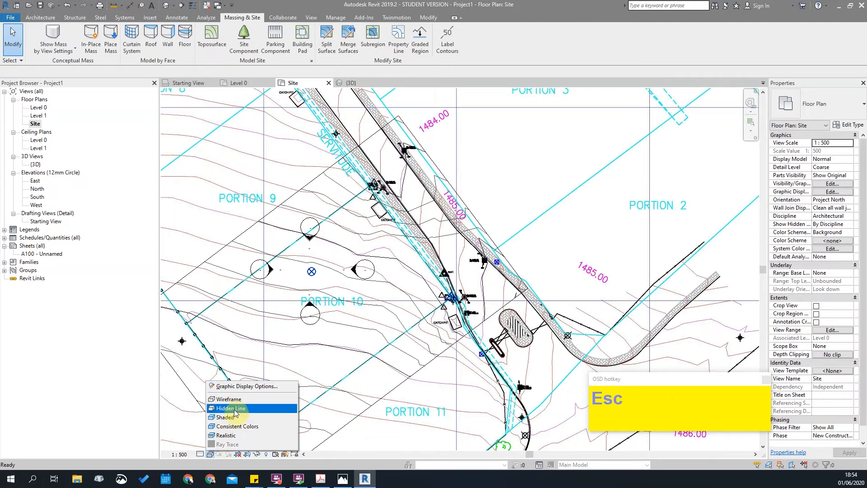
pyautogui.click(493, 288)
pyautogui.scroll(2, 494, 288)
pyautogui.scroll(-3, 356, 245)
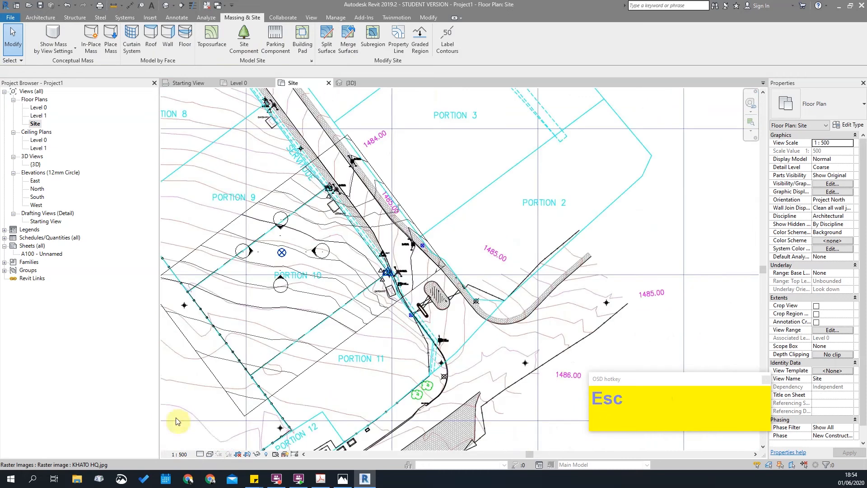
pyautogui.click(210, 453)
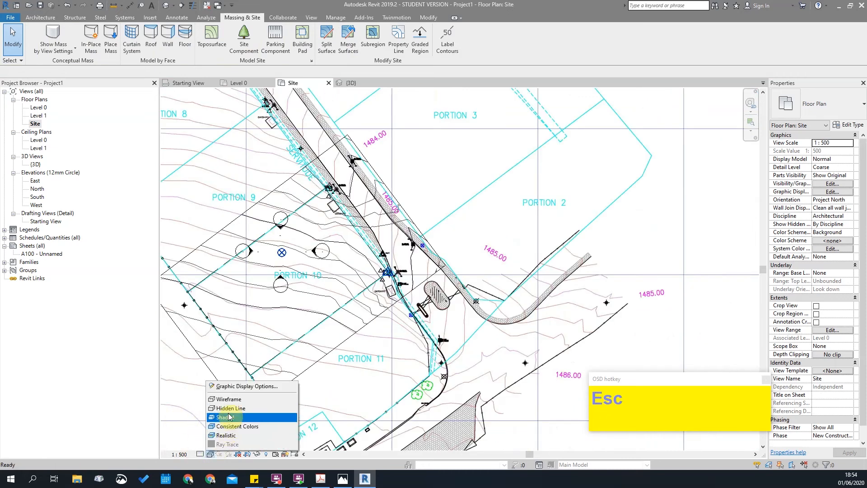
pyautogui.click(228, 417)
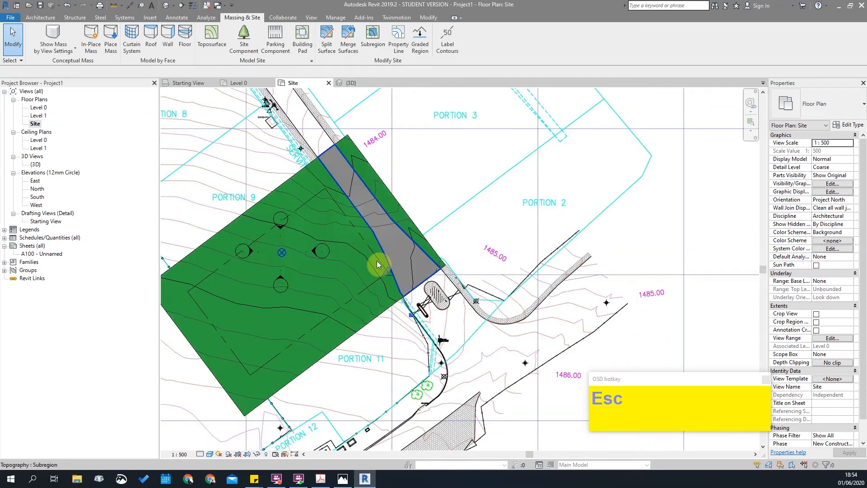
# Label the toposurface contours along a diagonal line from the south-west part of Portion 10 across the road.
pyautogui.scroll(3, 362, 253)
pyautogui.moveTo(362, 254); pyautogui.dragTo(508, 220, button='middle')
pyautogui.click(448, 38)
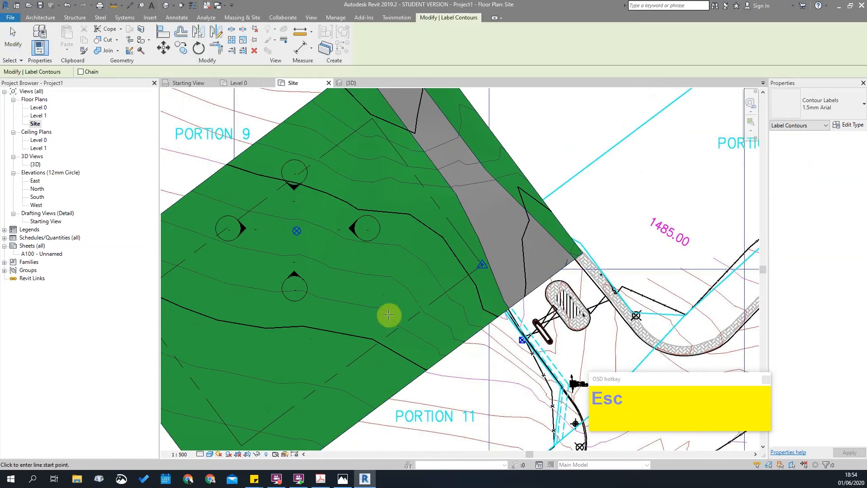
pyautogui.scroll(-2, 383, 316)
pyautogui.click(236, 399)
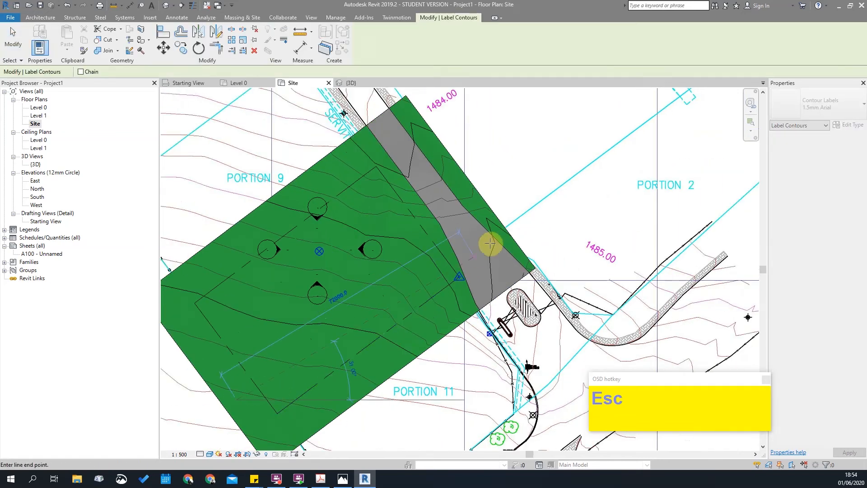
pyautogui.click(497, 199)
pyautogui.press('Escape')
pyautogui.scroll(2, 337, 304)
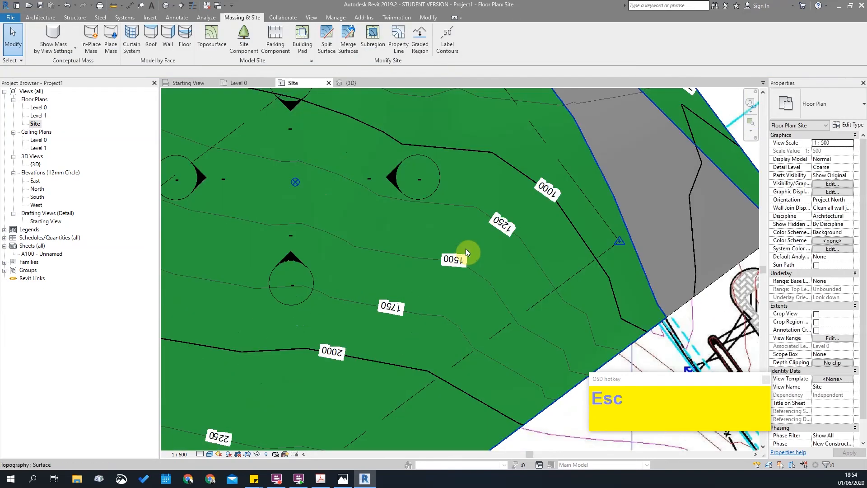
# Move the north-east end of the contour label line onto the road near the surface's north corner.
pyautogui.scroll(2, 465, 248)
pyautogui.click(514, 223)
pyautogui.scroll(-2, 514, 224)
pyautogui.moveTo(514, 224); pyautogui.dragTo(445, 278, button='middle')
pyautogui.scroll(-3, 526, 231)
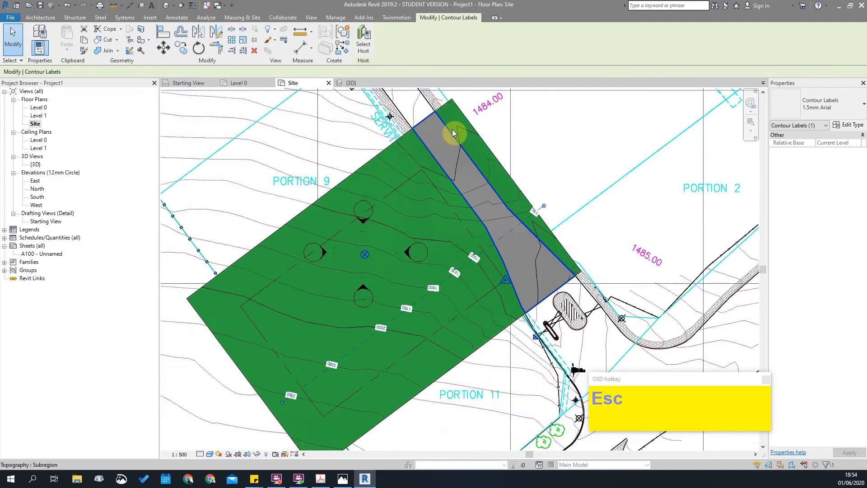
pyautogui.scroll(2, 452, 129)
pyautogui.moveTo(470, 134); pyautogui.dragTo(453, 146, button='middle')
pyautogui.moveTo(556, 246); pyautogui.dragTo(413, 164)
pyautogui.scroll(3, 414, 164)
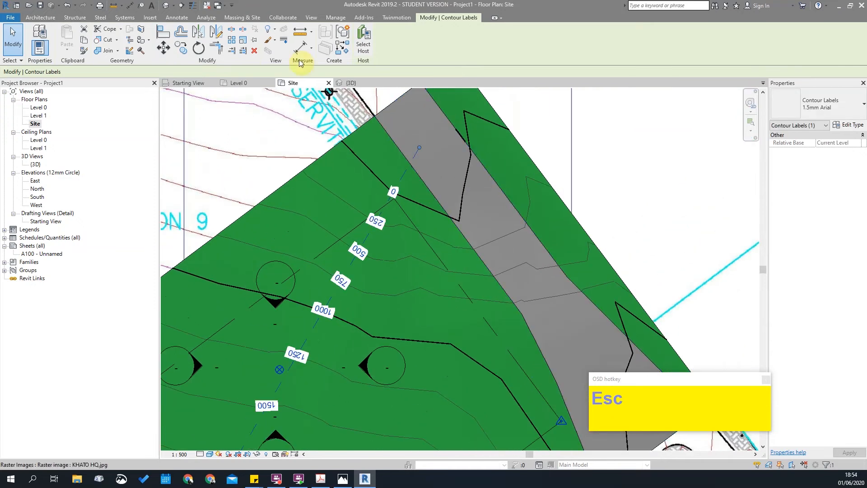
# Set the start elevation of both the primary and secondary contours to 0 in the site settings.
pyautogui.scroll(-3, 499, 248)
pyautogui.moveTo(488, 231); pyautogui.dragTo(377, 209, button='middle')
pyautogui.scroll(1, 432, 232)
pyautogui.scroll(1, 378, 209)
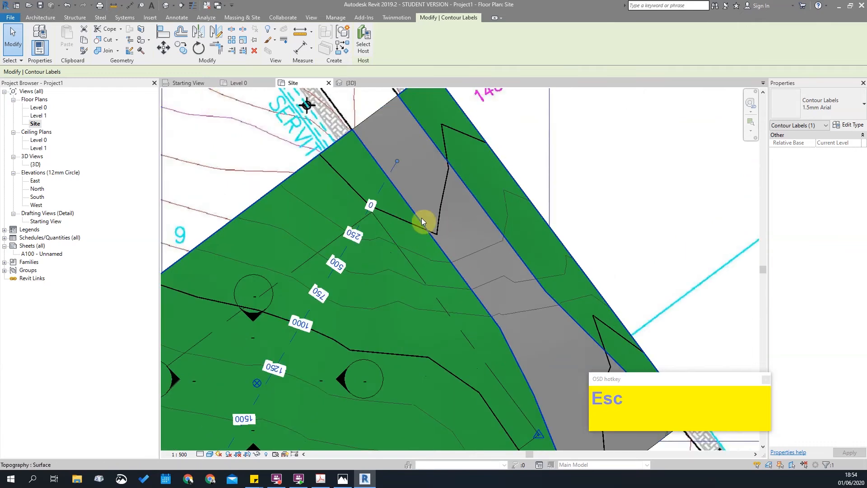
pyautogui.scroll(1, 406, 218)
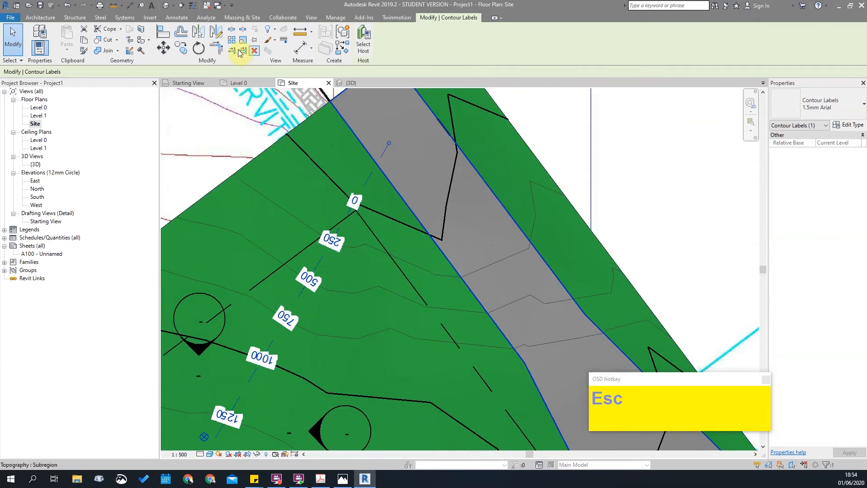
pyautogui.scroll(-2, 414, 234)
pyautogui.click(462, 202)
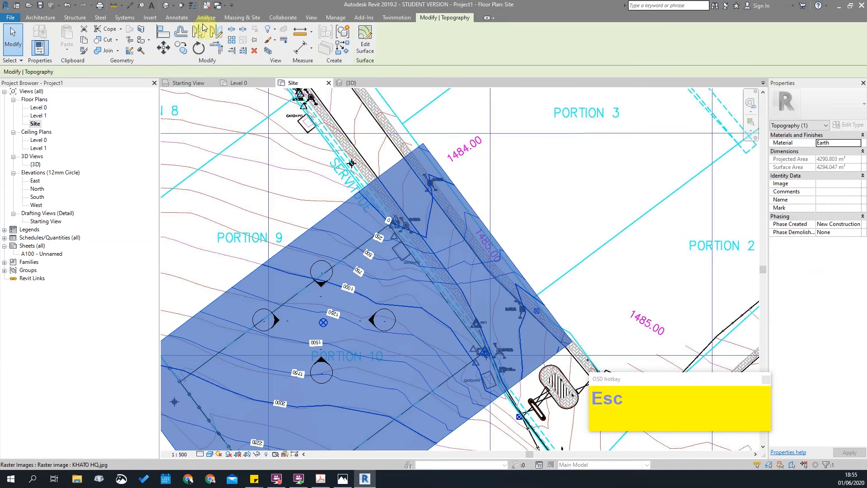
pyautogui.click(239, 18)
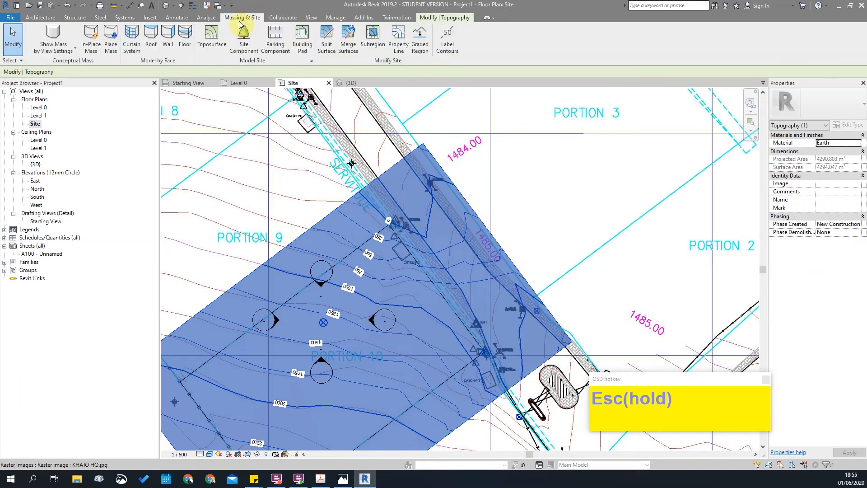
pyautogui.click(311, 61)
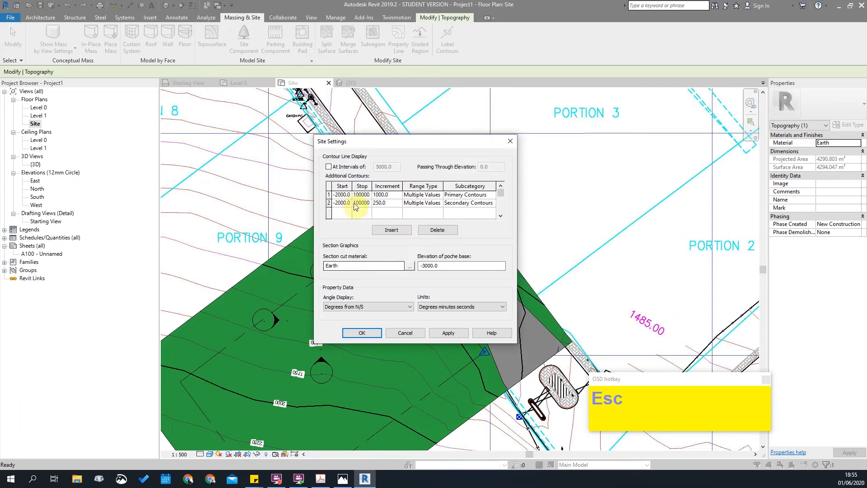
pyautogui.write('0')
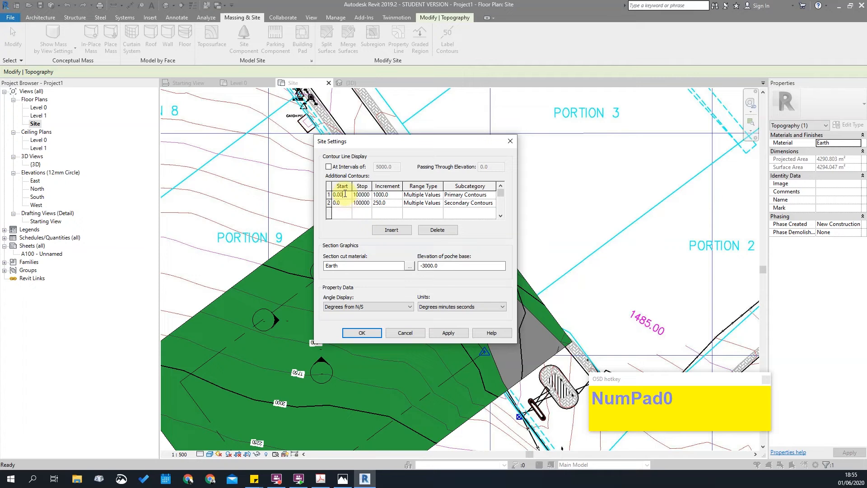
pyautogui.click(362, 332)
pyautogui.scroll(5, 456, 215)
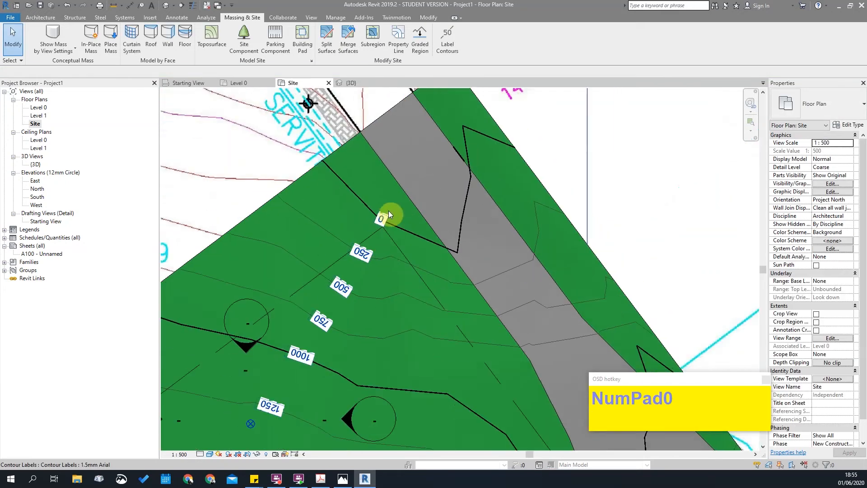
pyautogui.scroll(-2, 388, 211)
pyautogui.press('Escape')
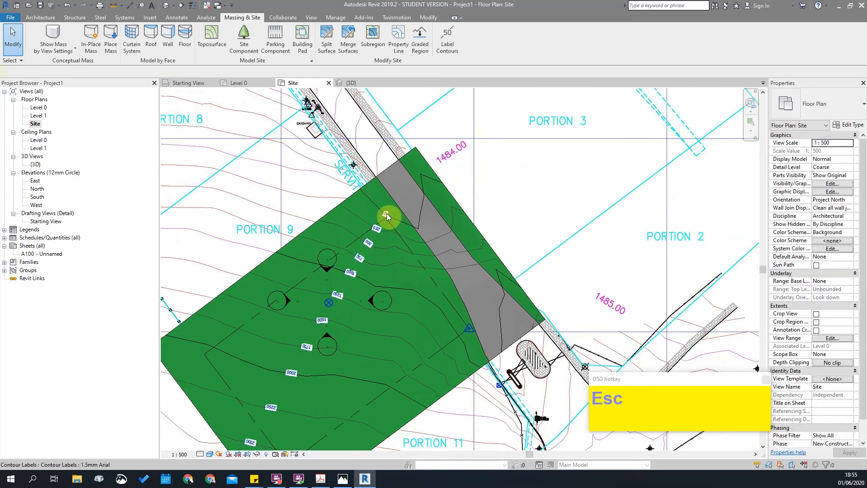
# Open the toposurface for surface editing and examine the points around the north end of the road.
pyautogui.click(441, 177)
pyautogui.doubleClick(413, 139)
pyautogui.scroll(2, 315, 153)
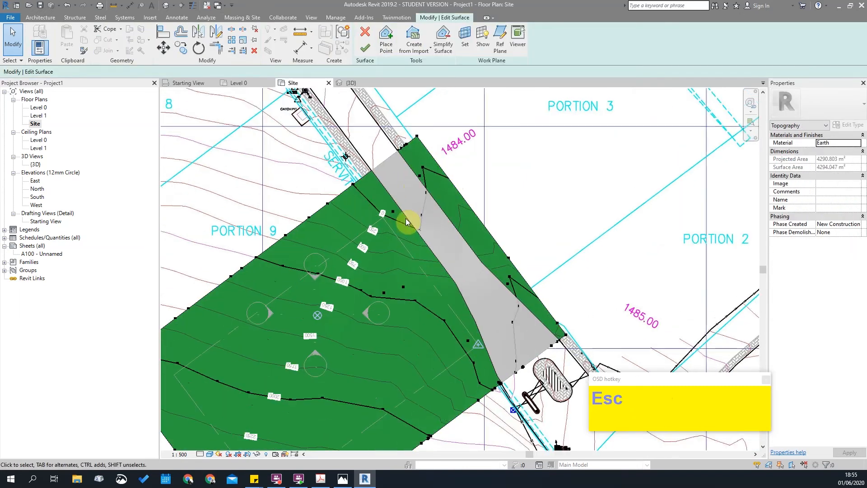
pyautogui.scroll(2, 355, 189)
pyautogui.press('Escape')
pyautogui.click(337, 176)
pyautogui.scroll(-2, 367, 191)
pyautogui.moveTo(422, 164); pyautogui.dragTo(419, 211, button='middle')
pyautogui.press('Escape')
pyautogui.scroll(2, 416, 214)
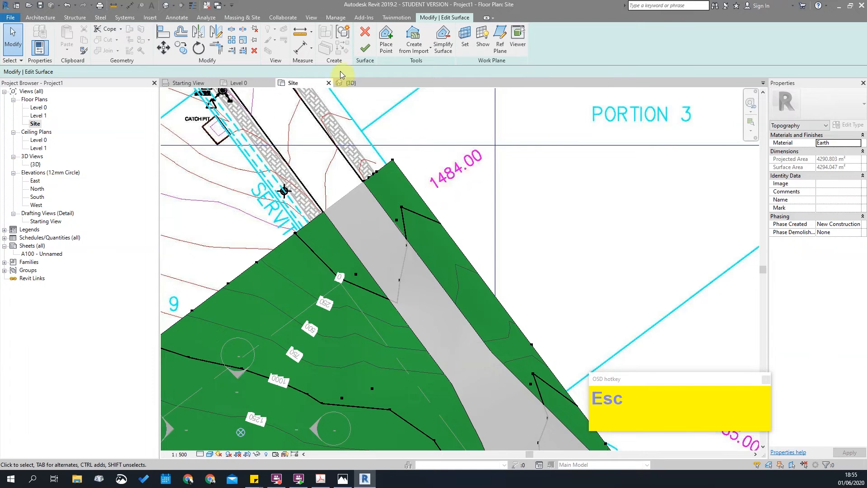
pyautogui.scroll(2, 452, 175)
pyautogui.scroll(-2, 371, 243)
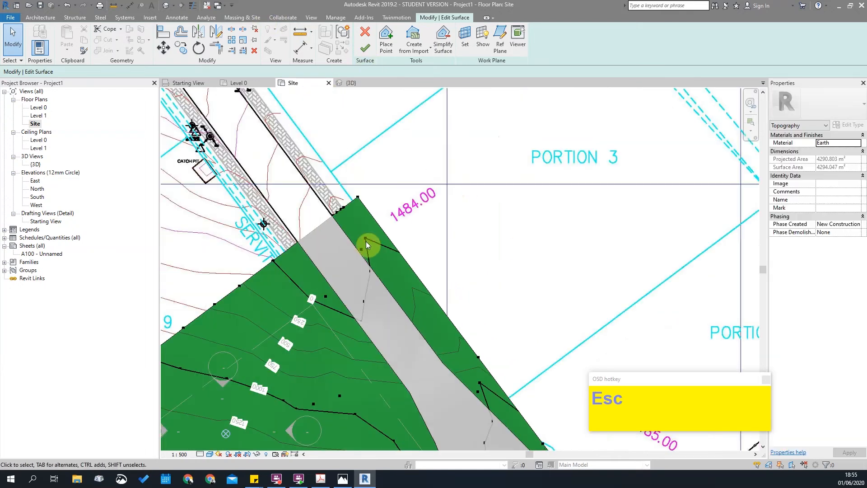
# Check the elevations of the edge point on the 0 contour and a point on the 1000 contour, and finish the surface edit.
pyautogui.moveTo(353, 313); pyautogui.dragTo(353, 313)
pyautogui.scroll(1, 260, 298)
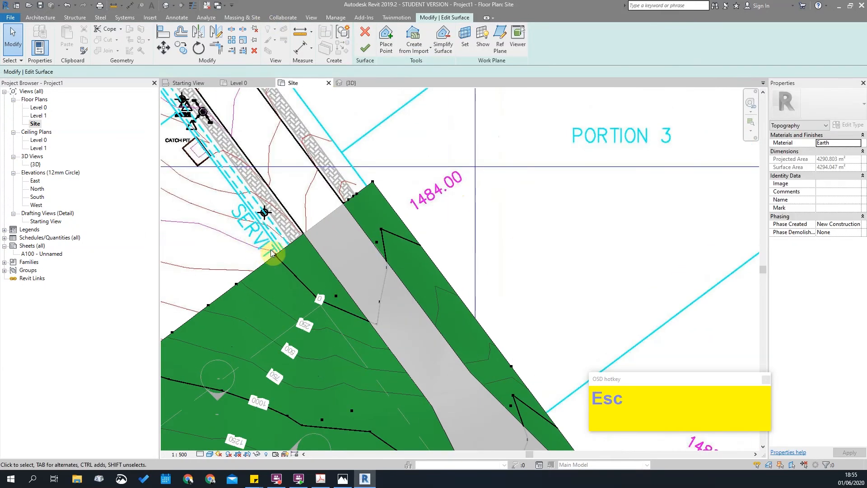
pyautogui.moveTo(256, 238); pyautogui.dragTo(297, 274)
pyautogui.click(272, 248)
pyautogui.click(275, 256)
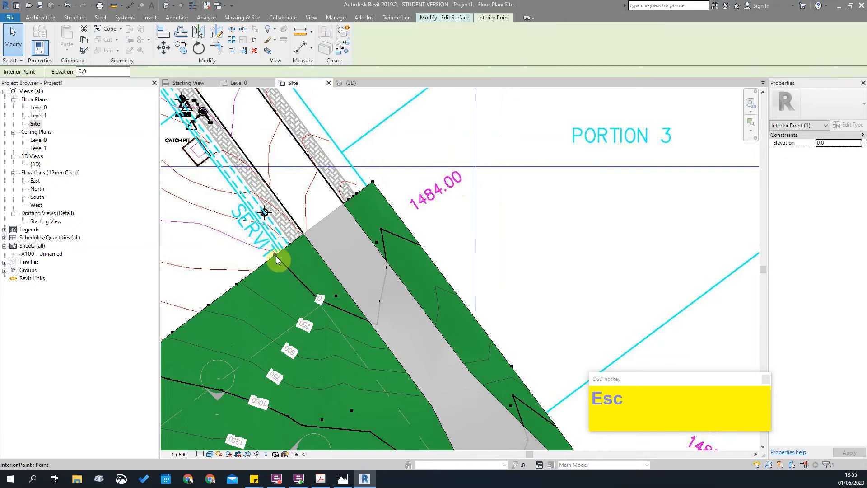
pyautogui.click(254, 250)
pyautogui.scroll(3, 327, 347)
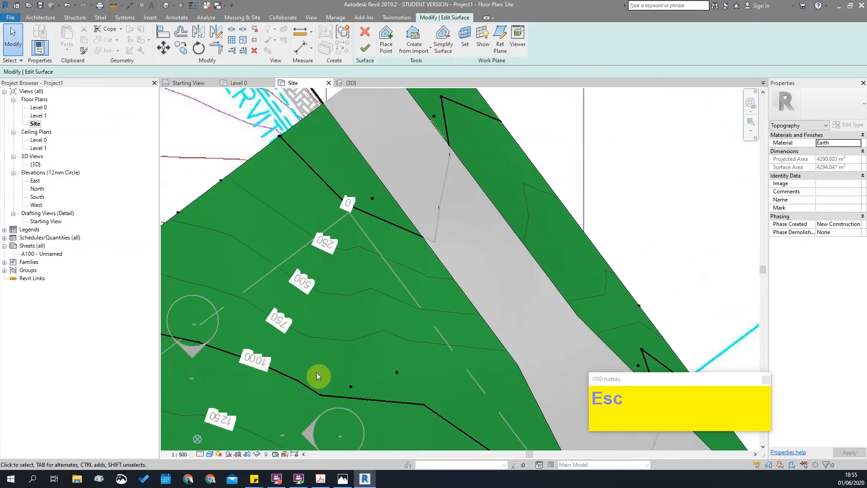
pyautogui.click(311, 401)
pyautogui.scroll(-3, 374, 234)
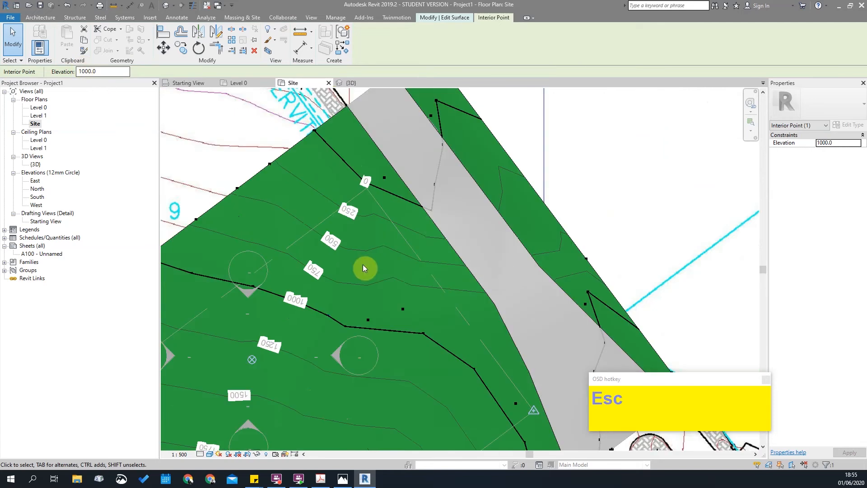
pyautogui.press('Escape')
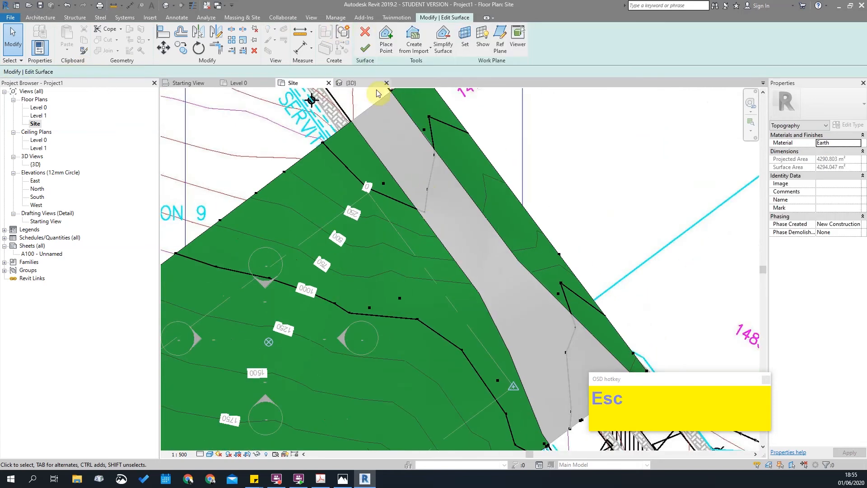
pyautogui.click(364, 48)
# Set the primary and secondary contour start elevations back to -2000 in the site settings and apply.
pyautogui.click(311, 61)
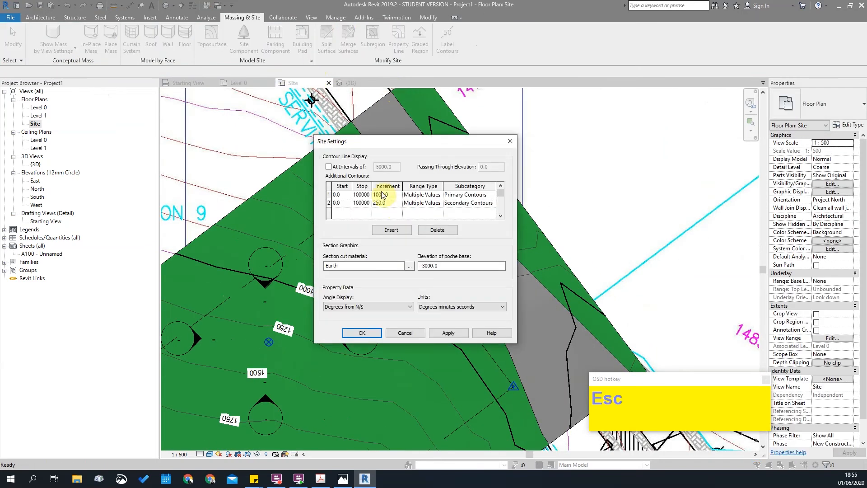
pyautogui.click(346, 195)
pyautogui.write('-200')
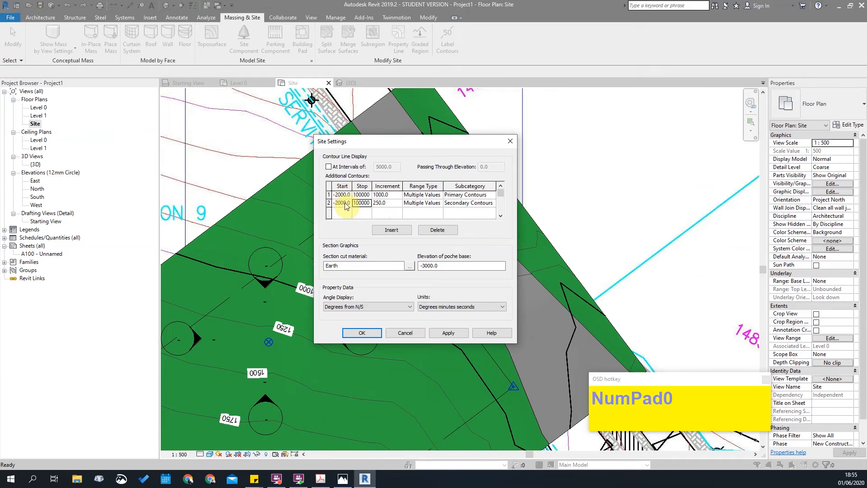
pyautogui.click(443, 332)
pyautogui.click(362, 333)
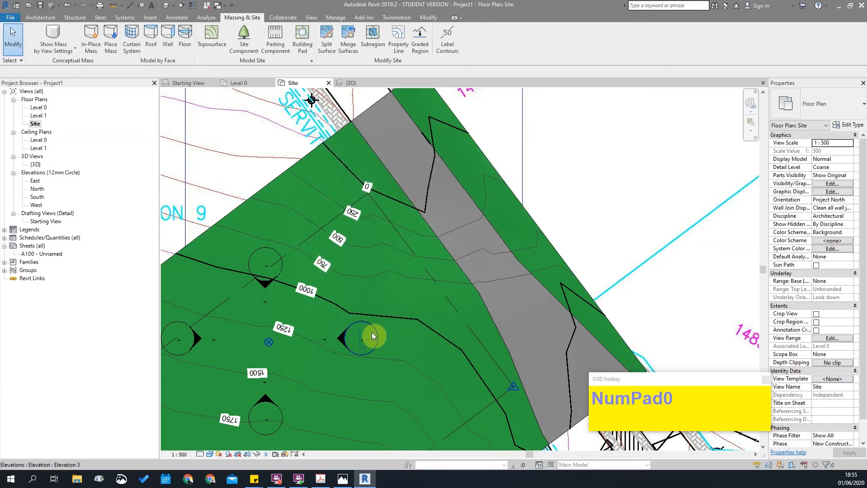
pyautogui.scroll(-2, 363, 334)
pyautogui.scroll(2, 359, 186)
pyautogui.moveTo(516, 195); pyautogui.dragTo(321, 229, button='middle')
pyautogui.press('Escape')
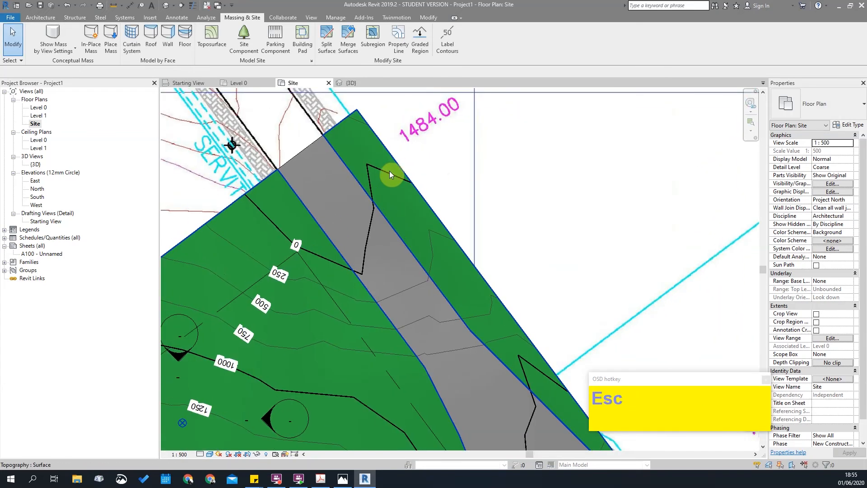
pyautogui.scroll(-3, 459, 194)
pyautogui.scroll(3, 393, 289)
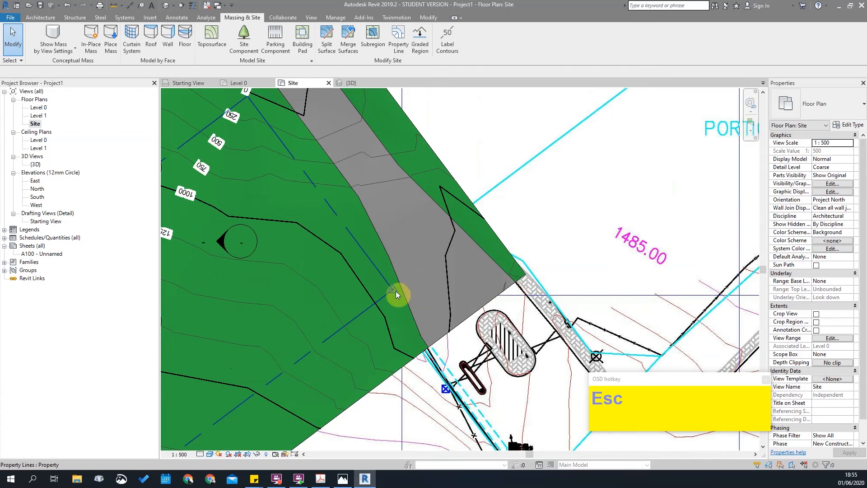
pyautogui.doubleClick(447, 254)
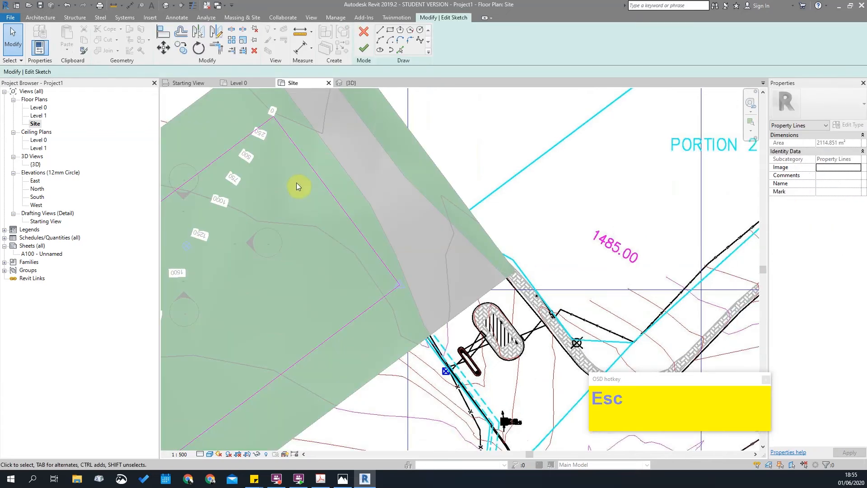
pyautogui.click(364, 49)
pyautogui.press('Escape')
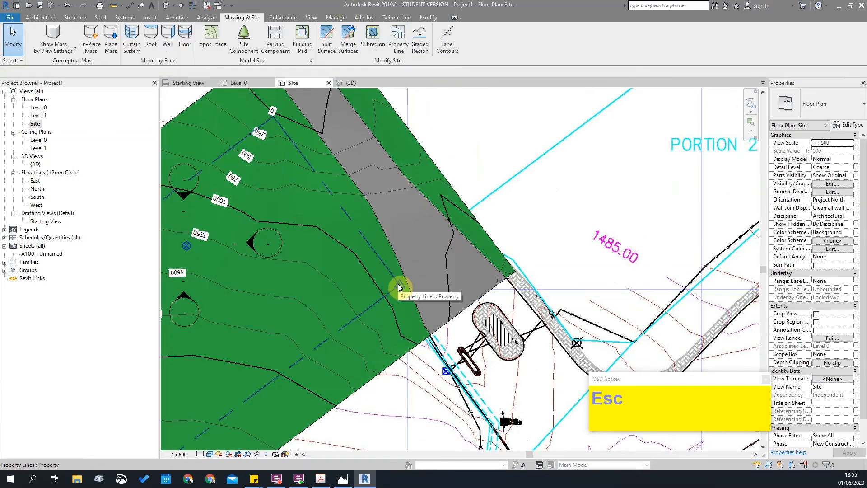
pyautogui.scroll(-3, 433, 280)
pyautogui.scroll(3, 472, 310)
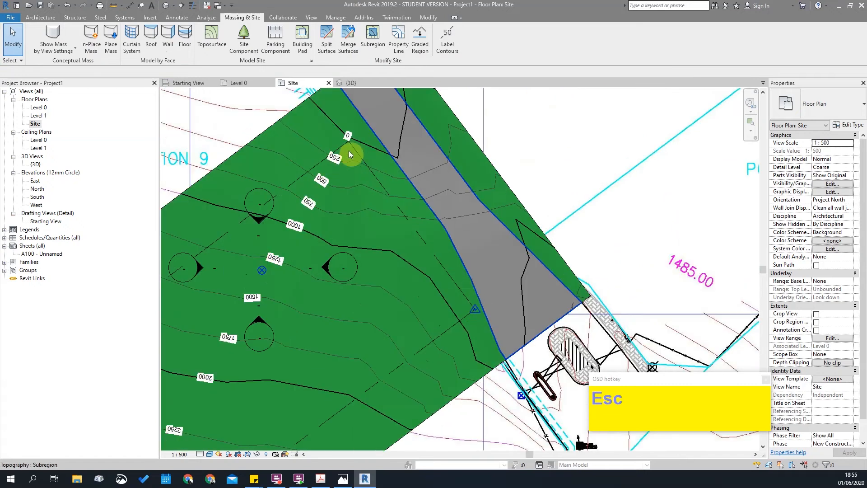
# Open the contour labels' type properties and set the elevation base to Survey Point.
pyautogui.click(320, 182)
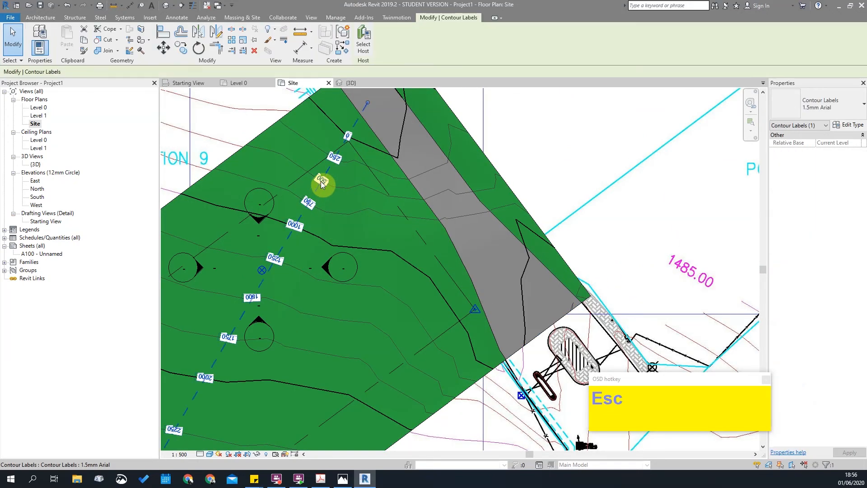
pyautogui.click(845, 124)
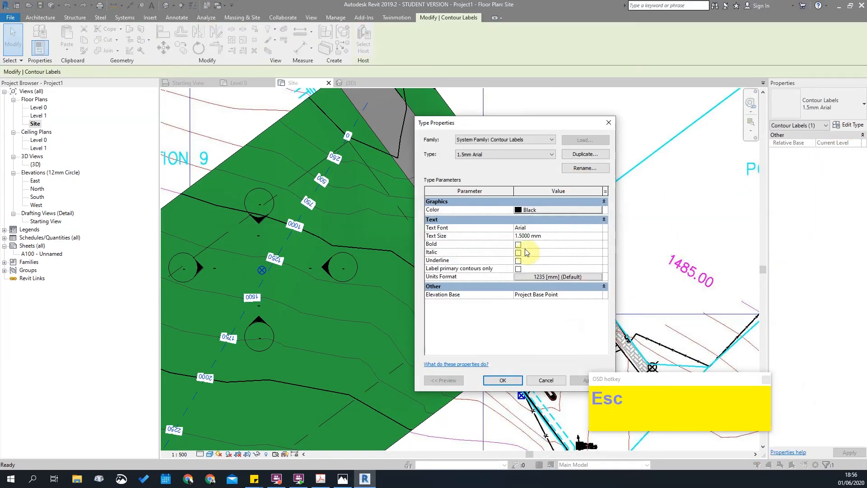
pyautogui.click(595, 294)
pyautogui.click(598, 294)
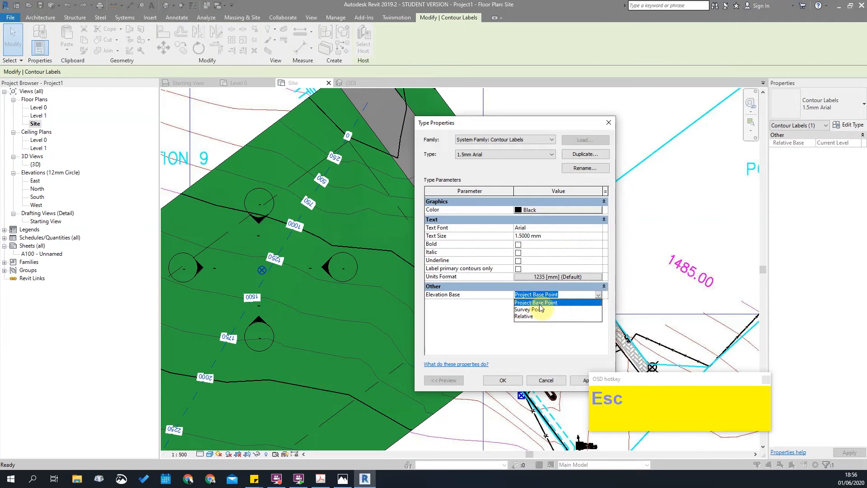
pyautogui.click(526, 309)
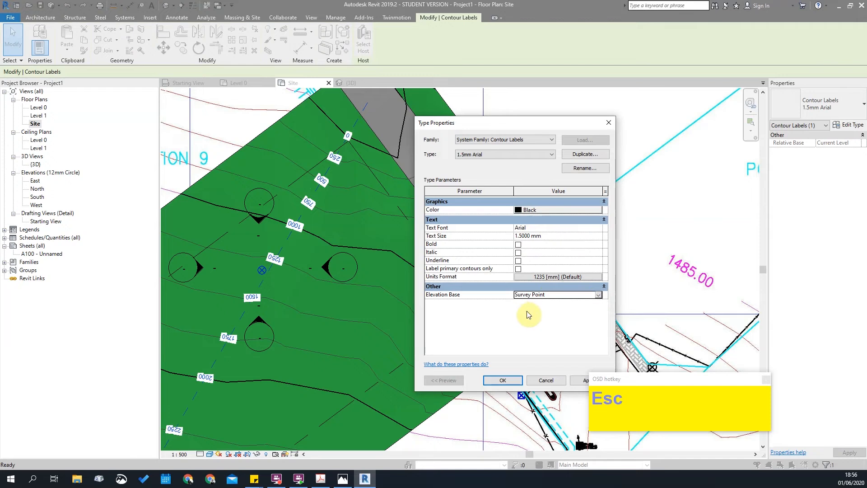
pyautogui.click(597, 295)
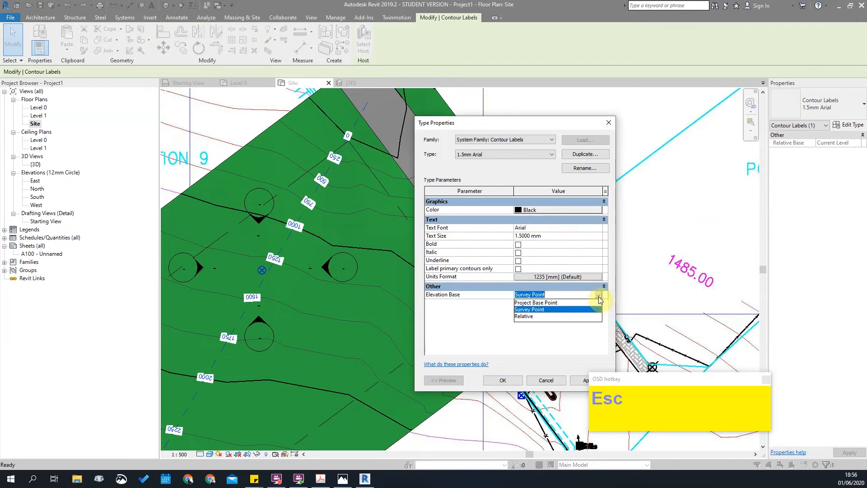
pyautogui.click(533, 302)
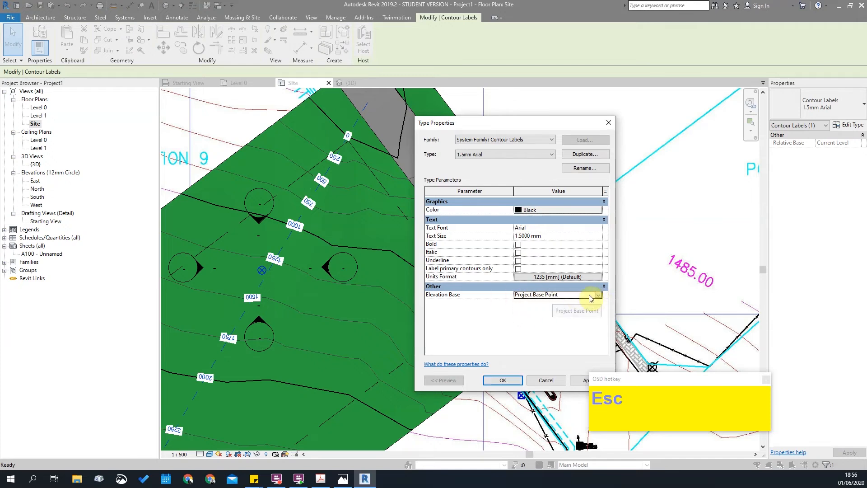
pyautogui.click(598, 294)
pyautogui.click(534, 309)
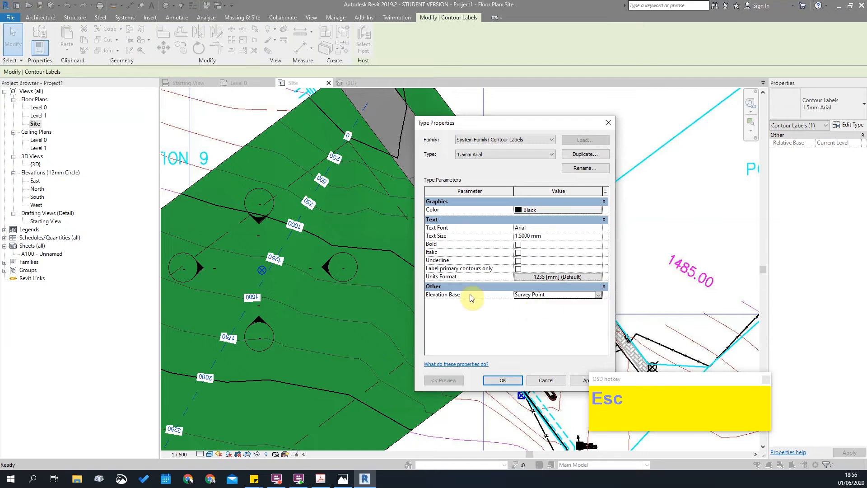
# Override the contour labels' project unit settings with a format in meters rounded to 2 decimal places.
pyautogui.click(555, 277)
pyautogui.click(453, 198)
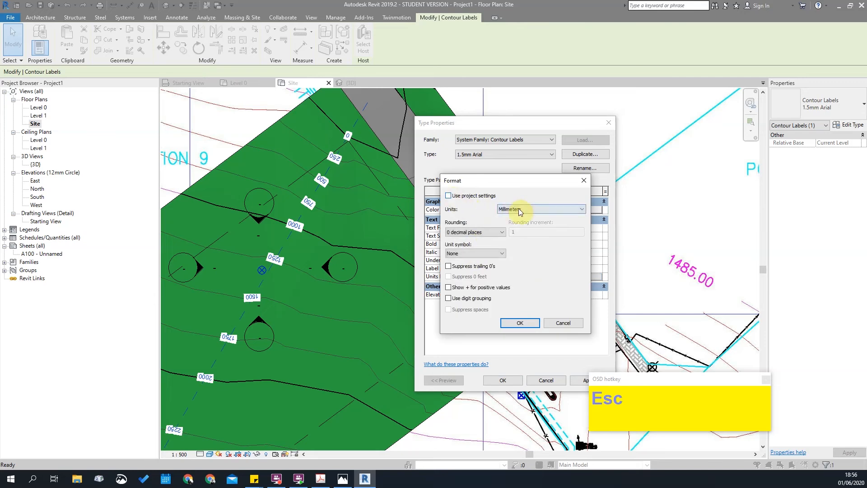
pyautogui.click(518, 210)
pyautogui.click(507, 248)
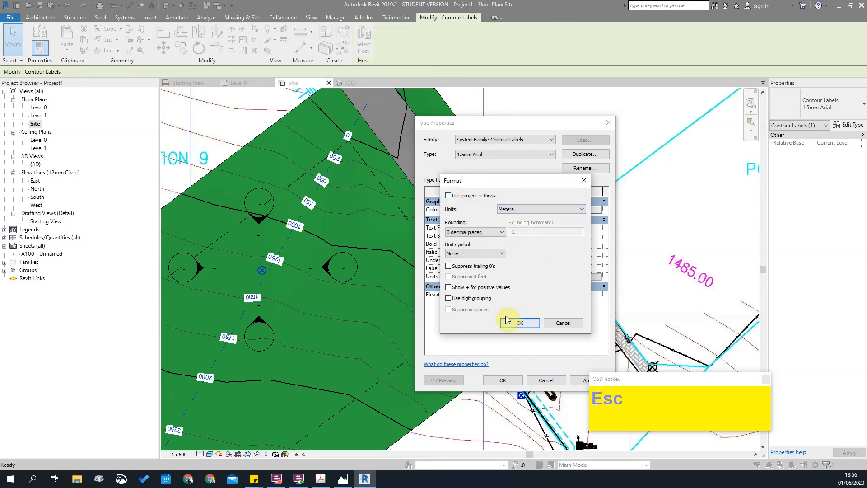
pyautogui.click(473, 232)
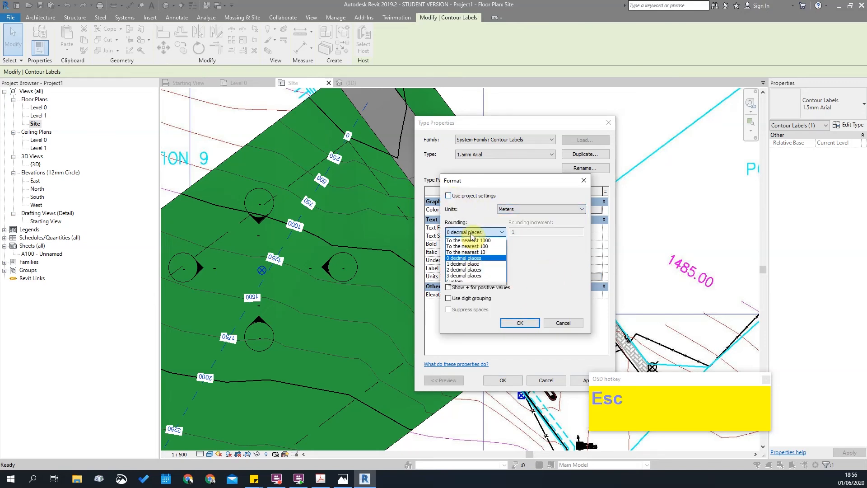
pyautogui.click(463, 270)
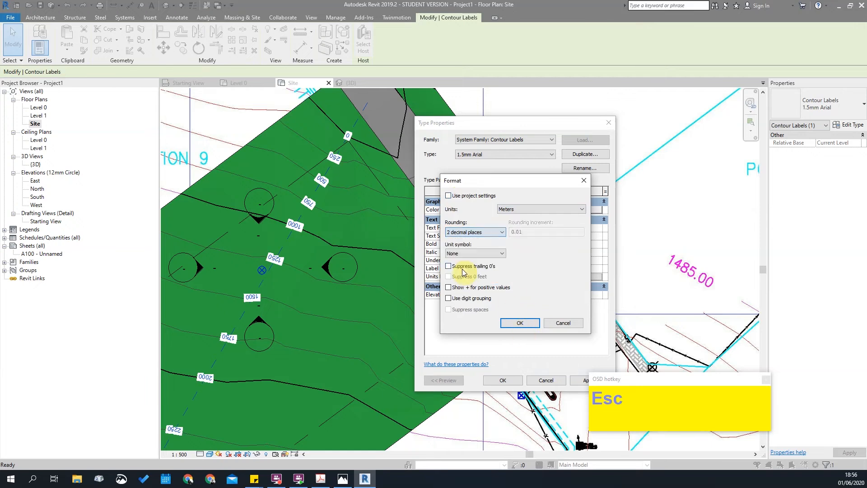
pyautogui.click(520, 323)
# Set the text font of the contour label type to Century Gothic.
pyautogui.click(553, 227)
pyautogui.click(599, 231)
pyautogui.scroll(-4, 517, 270)
pyautogui.click(535, 257)
pyautogui.write('c')
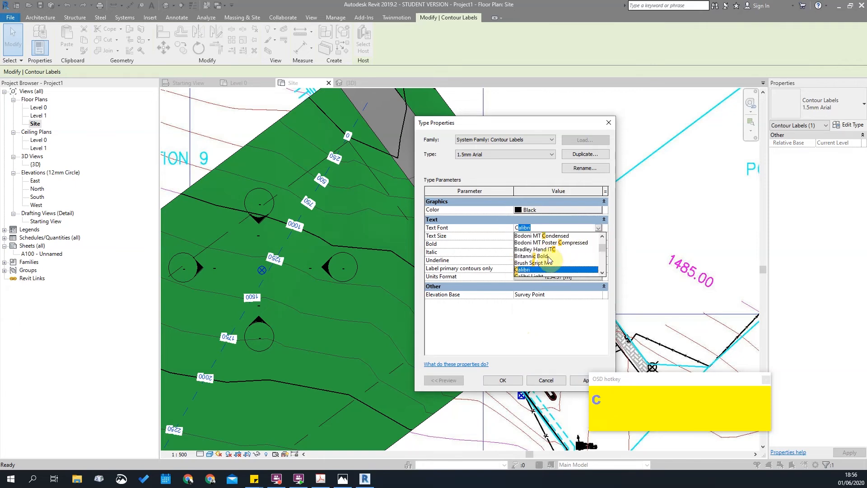
pyautogui.write('entaur')
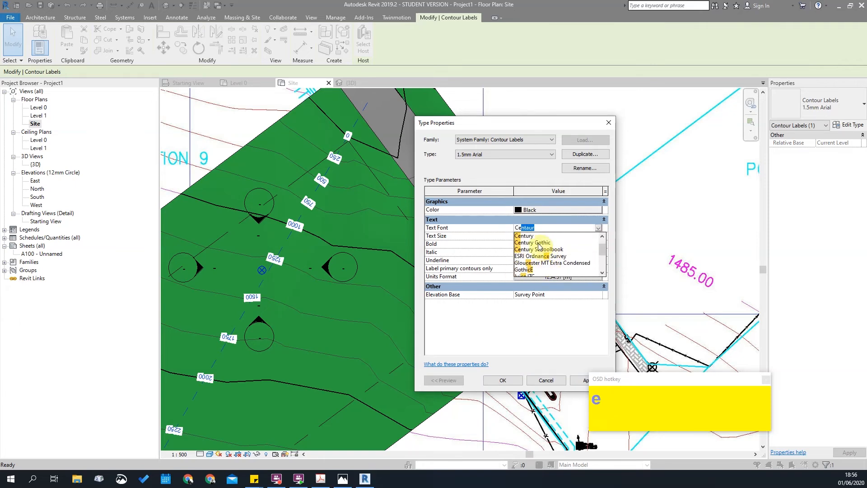
pyautogui.click(540, 255)
# Set the contour label text size to 1.8 mm, apply the type changes and deselect the labels.
pyautogui.click(591, 236)
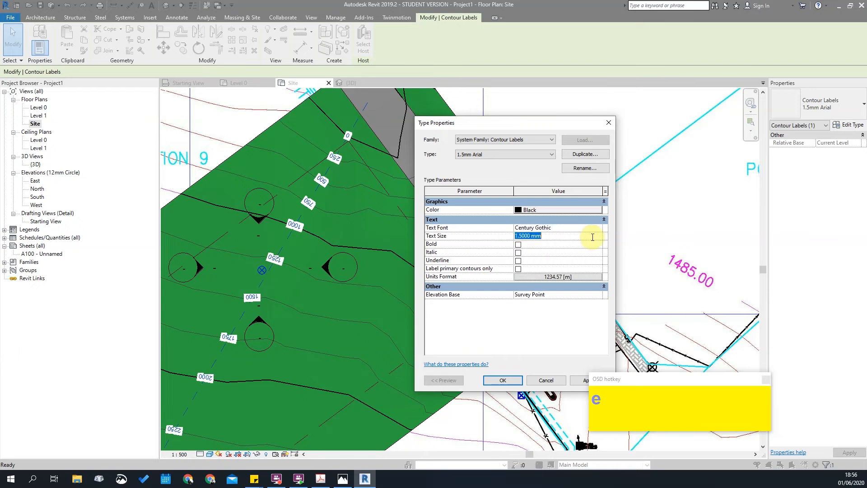
pyautogui.write('1')
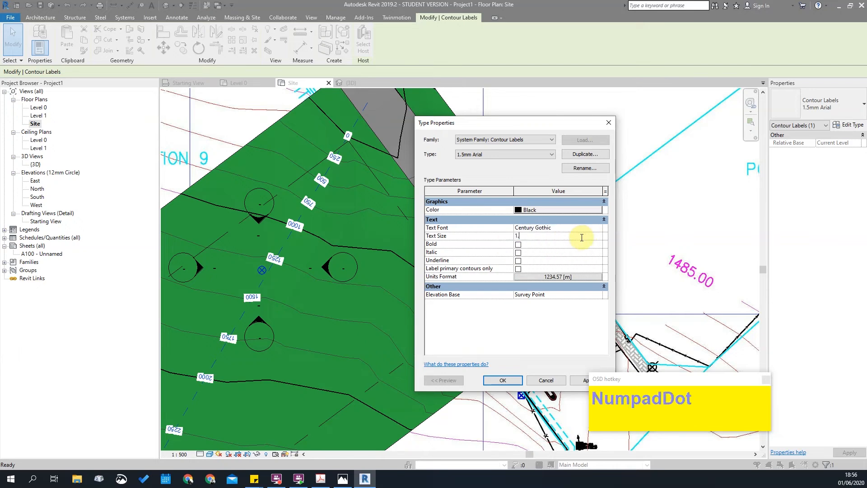
pyautogui.click(585, 380)
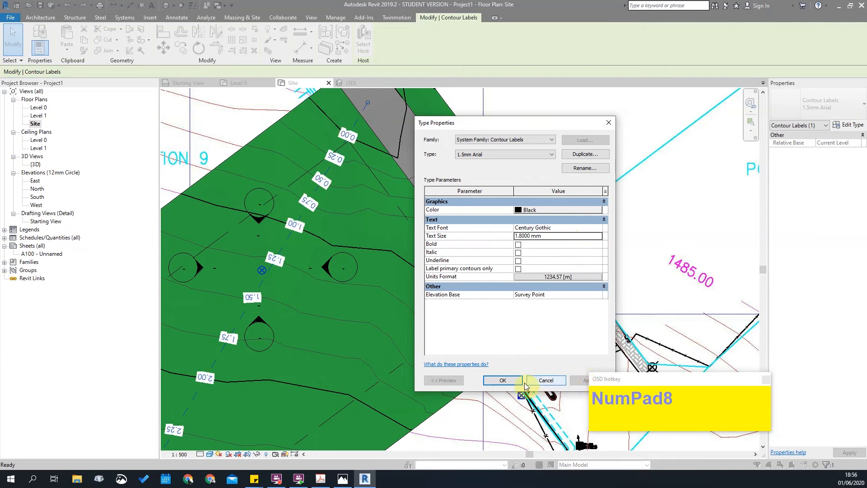
pyautogui.click(502, 380)
pyautogui.scroll(-3, 378, 215)
pyautogui.press('Escape')
# Examine the contour labels beside the road and the property line corner near the road's lower end.
pyautogui.scroll(5, 413, 175)
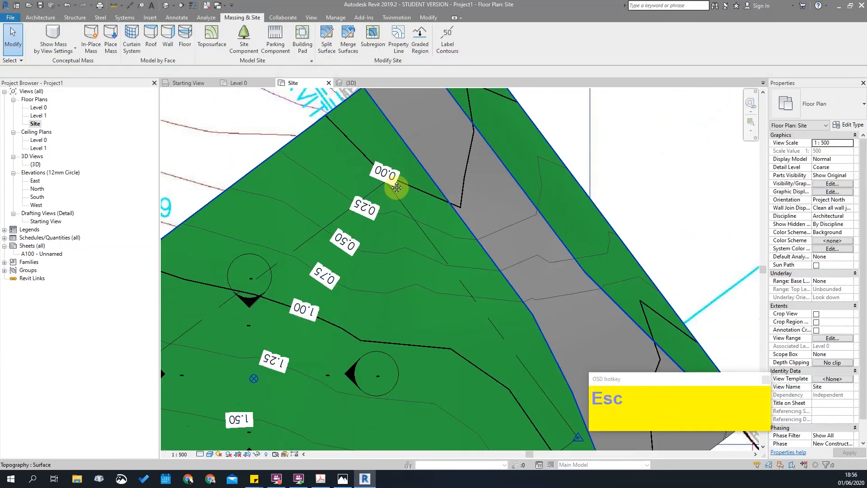
pyautogui.scroll(-3, 476, 271)
pyautogui.scroll(5, 400, 303)
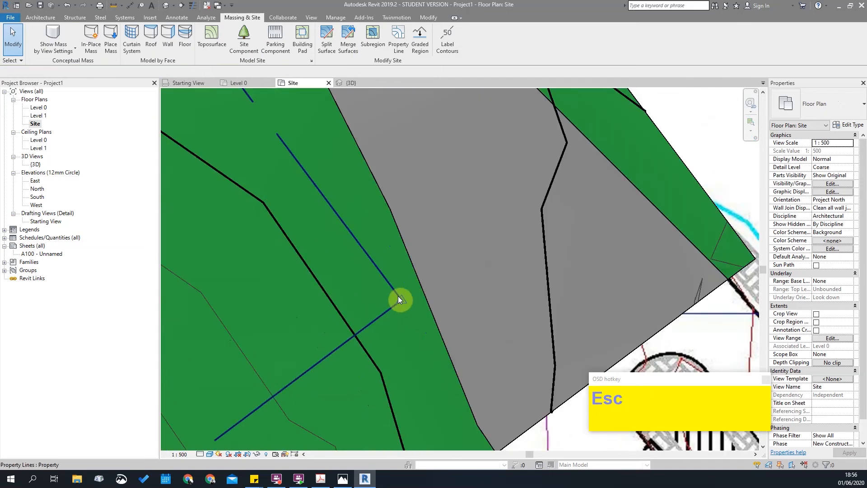
pyautogui.scroll(-3, 407, 302)
pyautogui.scroll(-1, 368, 135)
pyautogui.scroll(3, 433, 159)
pyautogui.scroll(-3, 450, 136)
pyautogui.moveTo(522, 253); pyautogui.dragTo(499, 229, button='middle')
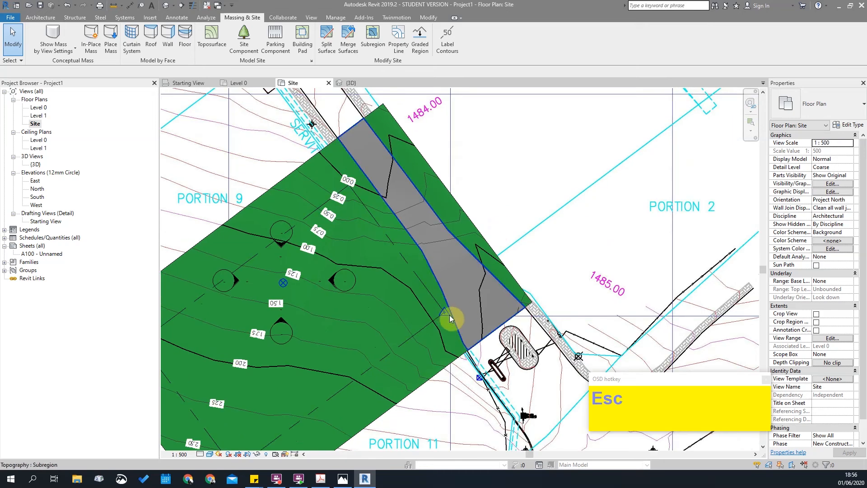
# Select the survey point at the property corner beside the road, check its coordinates and elevation, and deselect it.
pyautogui.scroll(1, 446, 318)
pyautogui.press('Tab')
pyautogui.click(448, 318)
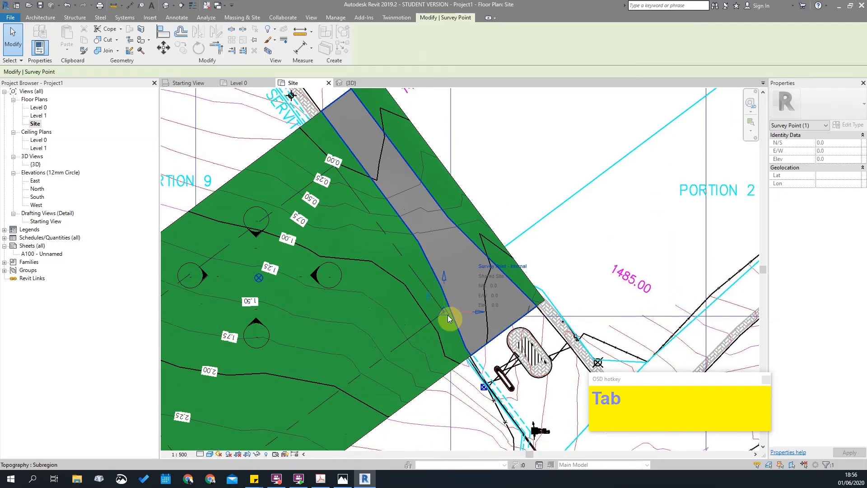
pyautogui.scroll(-1, 385, 308)
pyautogui.scroll(-1, 339, 297)
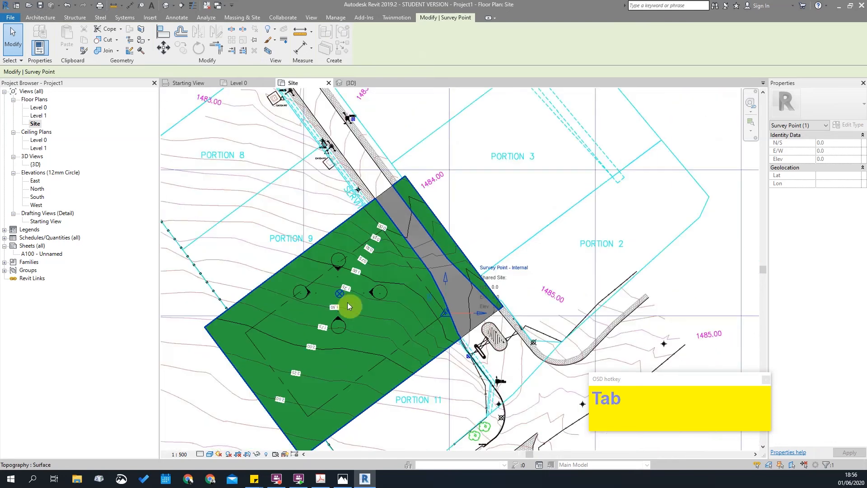
pyautogui.press('Escape')
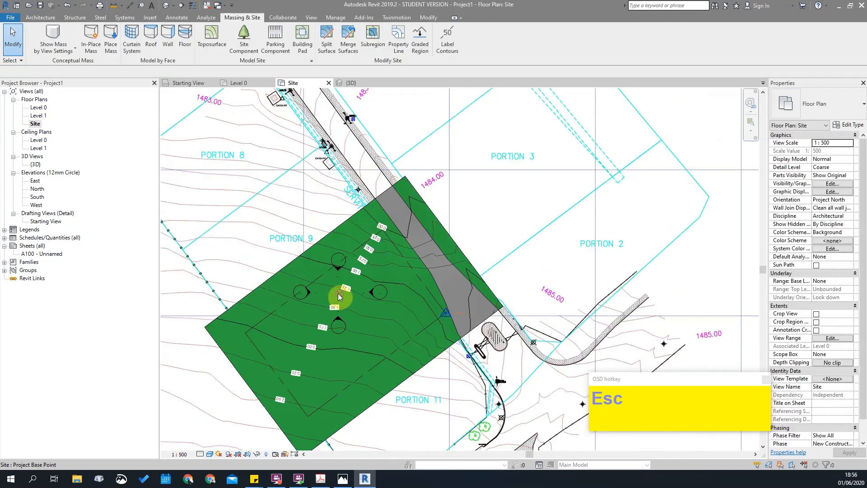
# Select the project base point between the elevation markers and check its elevation without changing it.
pyautogui.click(340, 297)
pyautogui.click(391, 285)
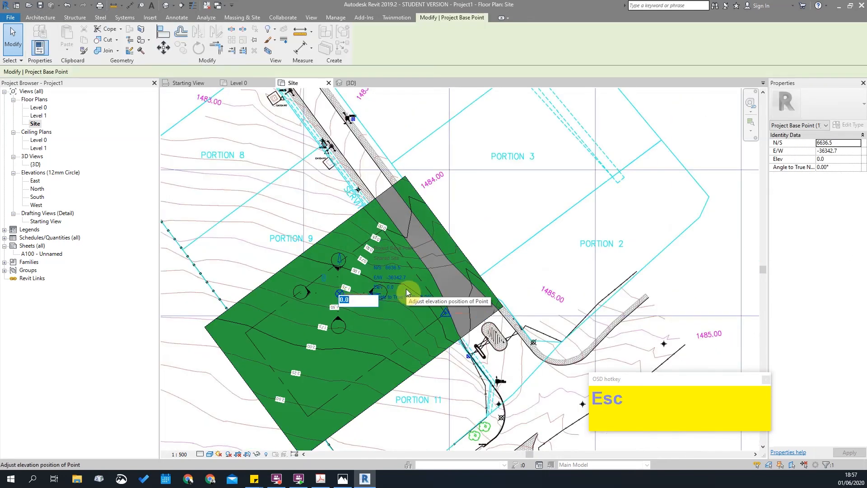
pyautogui.press('Escape')
pyautogui.press('Escape')
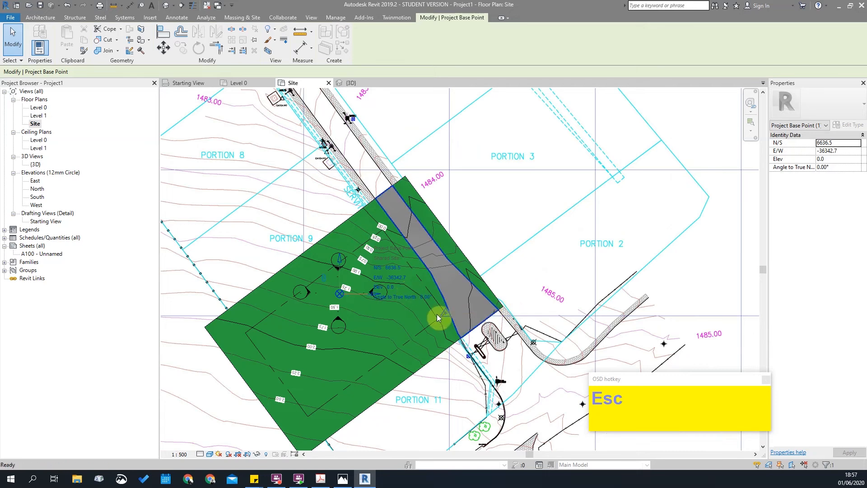
# Reselect the survey point beside the road and examine its location against the surrounding survey plan.
pyautogui.scroll(2, 451, 317)
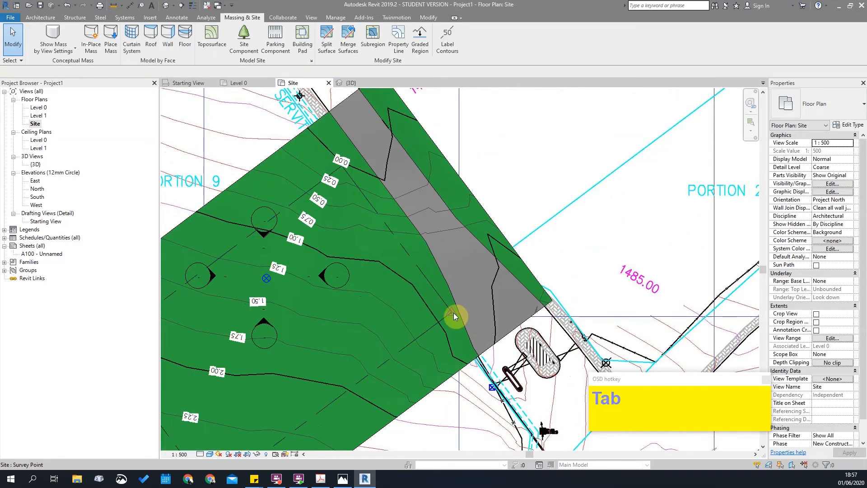
pyautogui.click(454, 312)
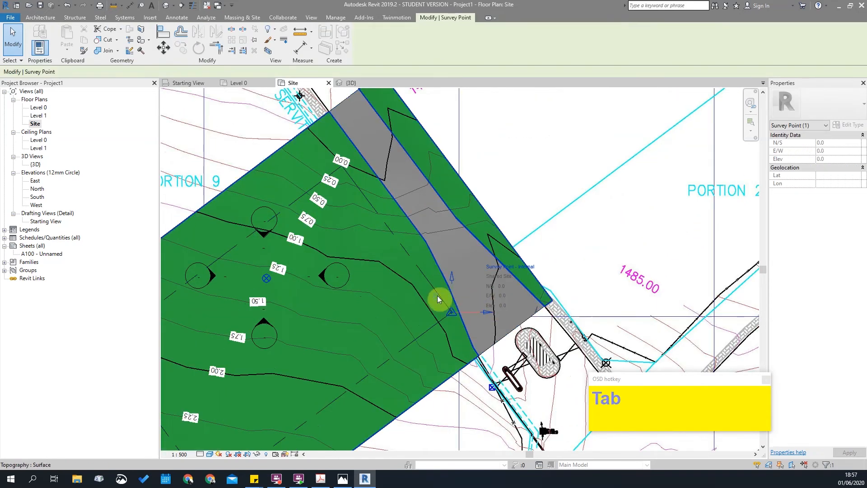
pyautogui.scroll(-3, 438, 296)
pyautogui.moveTo(476, 310); pyautogui.dragTo(375, 294, button='middle')
pyautogui.press('Tab')
pyautogui.scroll(1, 346, 279)
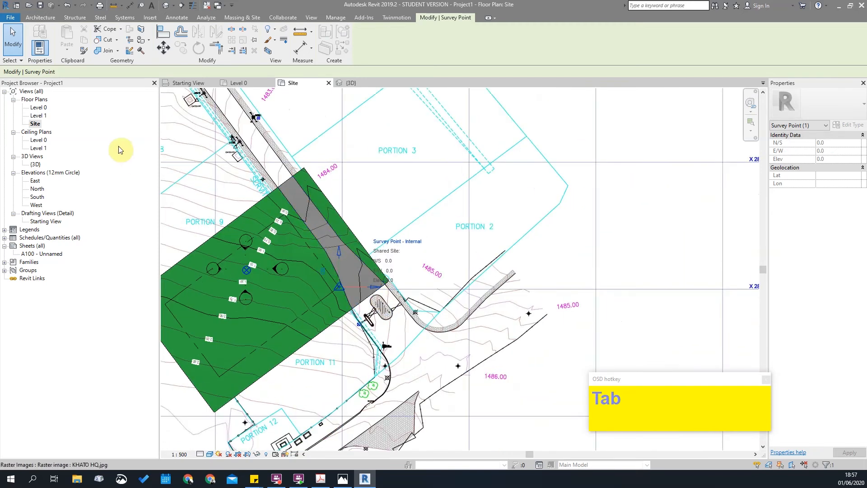
# Make the survey point visible in the default 3D view through the Site category's visibility settings.
pyautogui.doubleClick(36, 165)
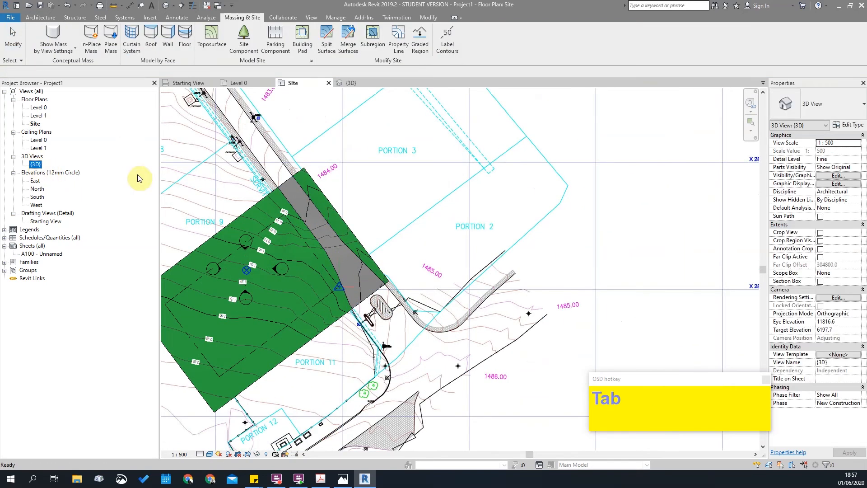
pyautogui.scroll(-2, 444, 239)
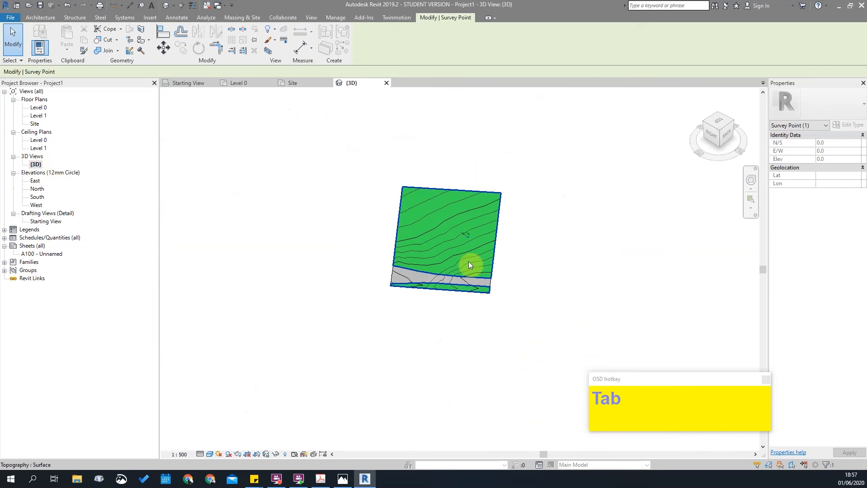
pyautogui.scroll(2, 472, 299)
pyautogui.press('v')
pyautogui.press('g')
pyautogui.click(222, 271)
pyautogui.press('s')
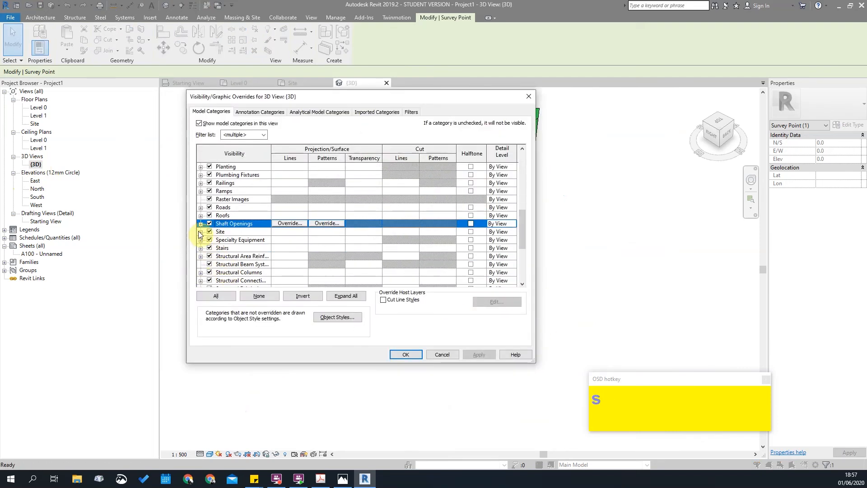
pyautogui.press('s')
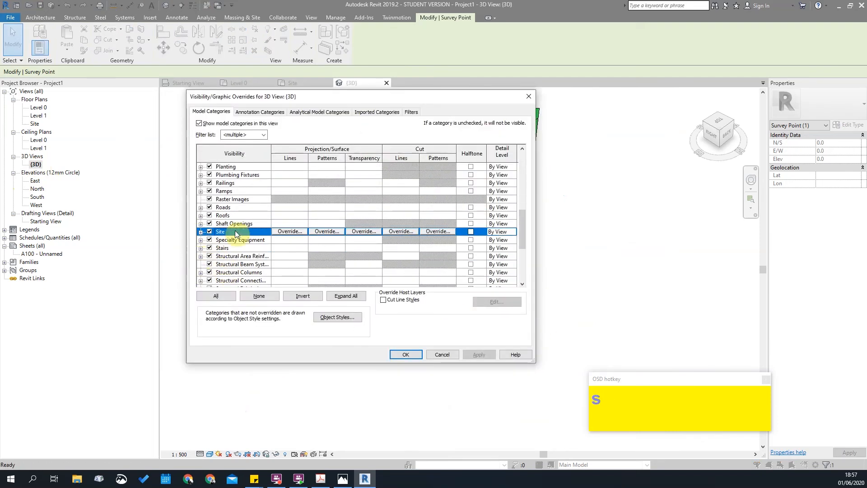
pyautogui.click(200, 231)
pyautogui.scroll(-1, 227, 233)
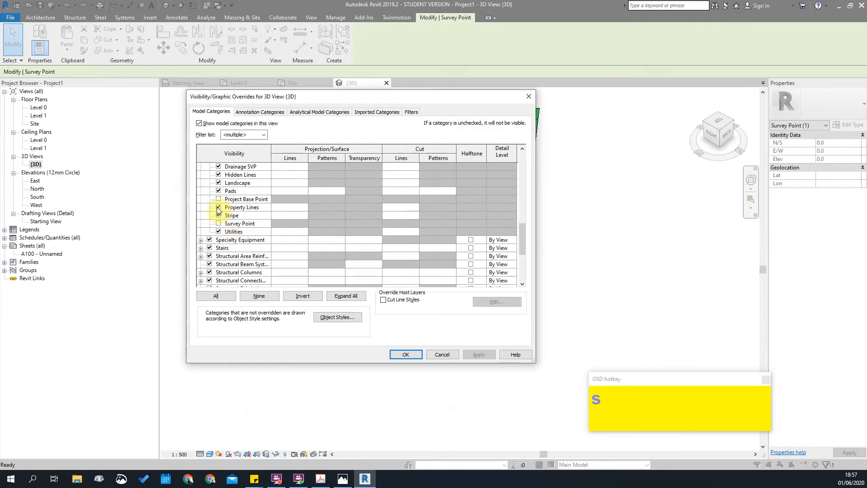
pyautogui.scroll(2, 230, 212)
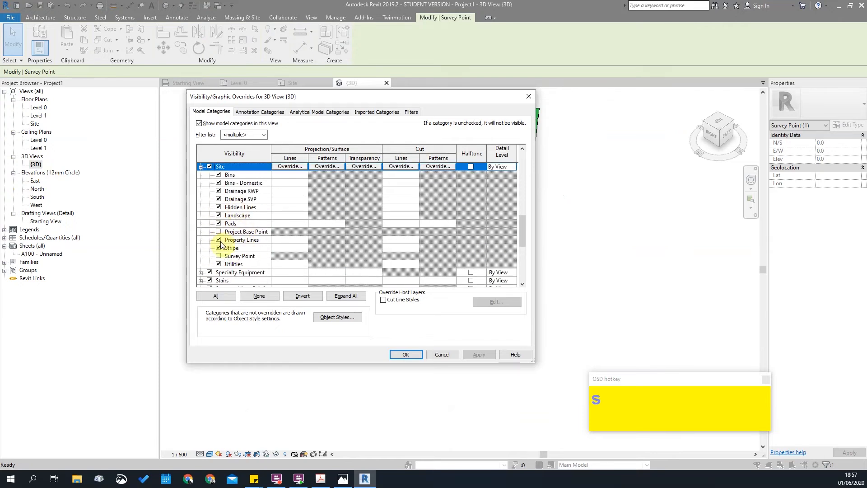
pyautogui.click(219, 257)
pyautogui.click(478, 354)
pyautogui.click(404, 354)
# Select the survey point and move it 1485000 mm straight down in the right-side 3D view.
pyautogui.click(380, 242)
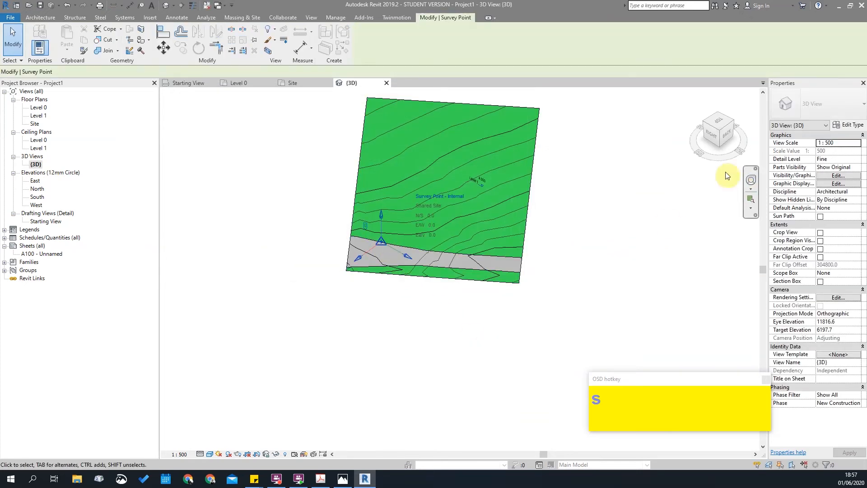
pyautogui.click(714, 134)
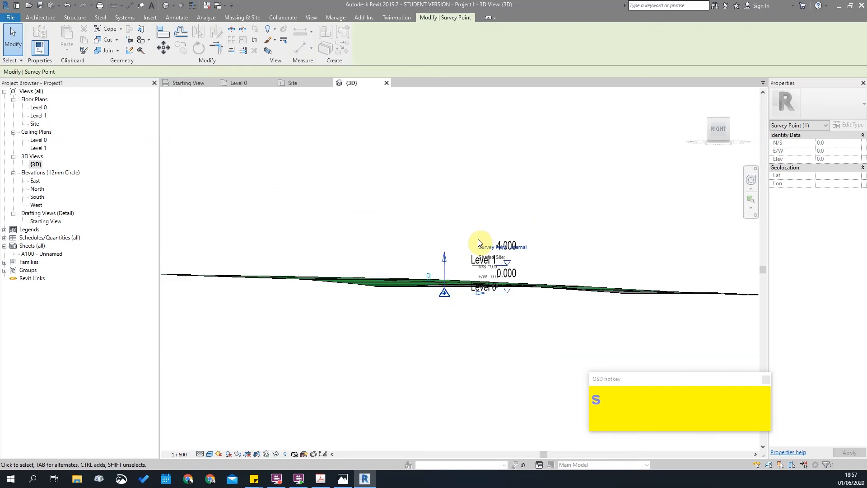
pyautogui.click(160, 53)
pyautogui.click(436, 179)
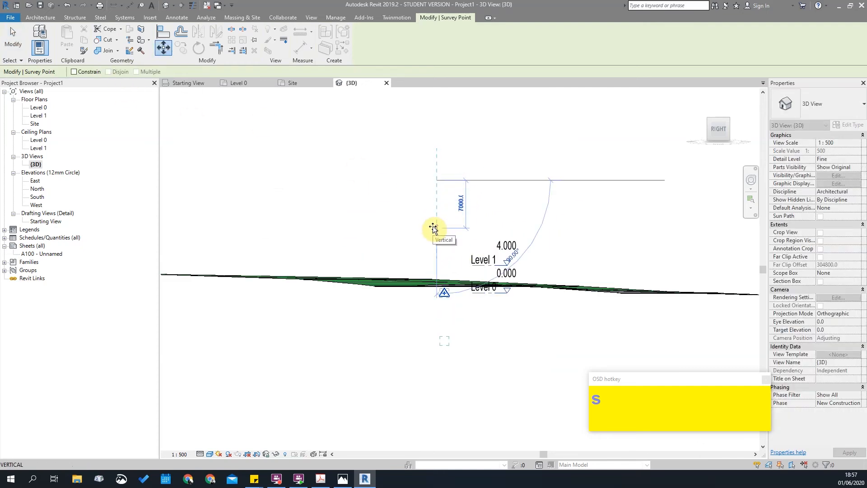
pyautogui.write('14')
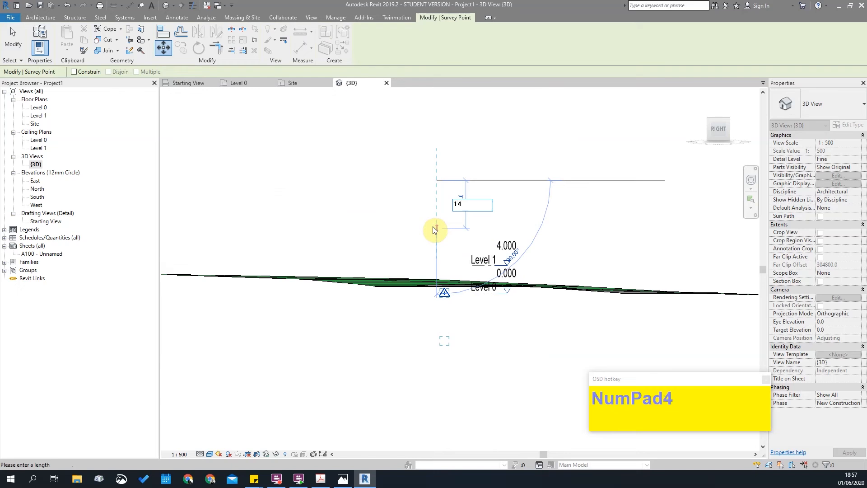
pyautogui.write('85')
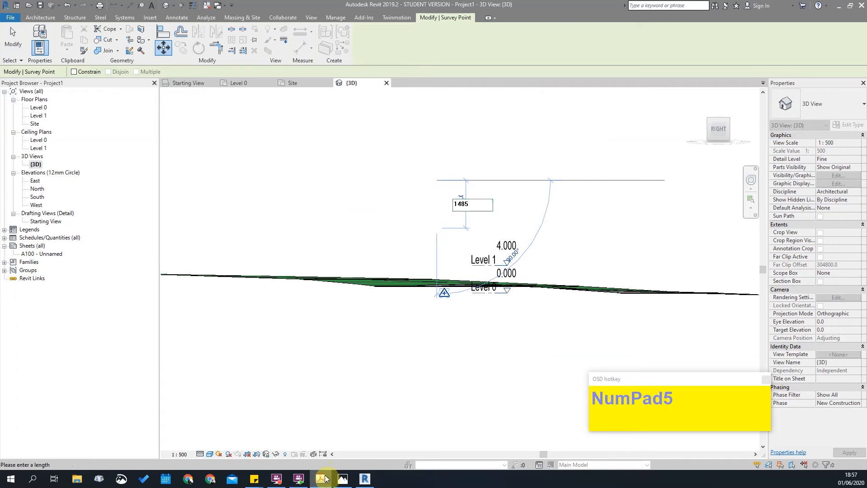
pyautogui.press('ctrl')
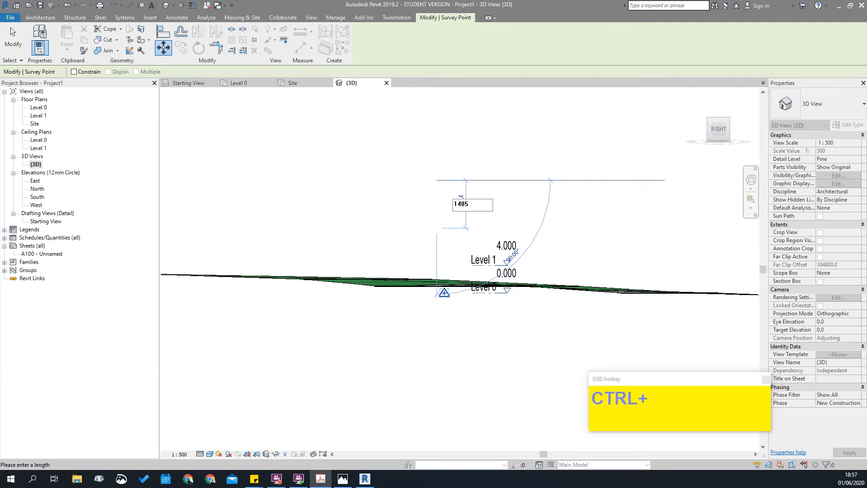
pyautogui.click(472, 206)
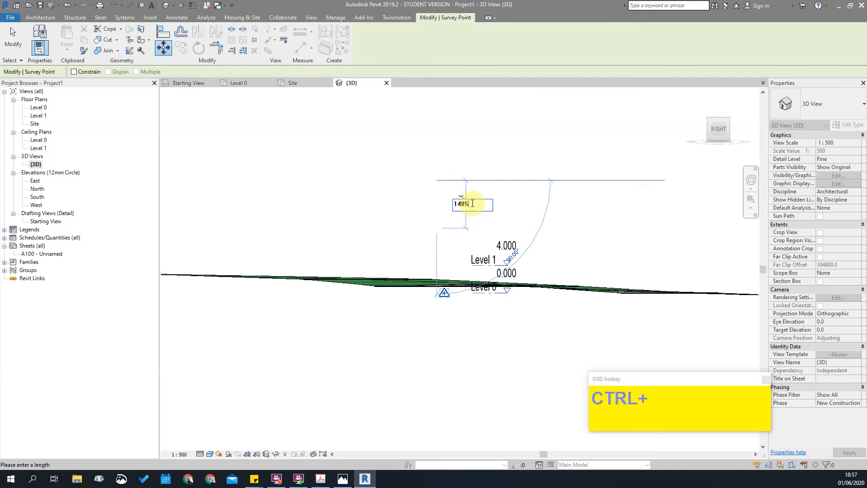
pyautogui.write('0')
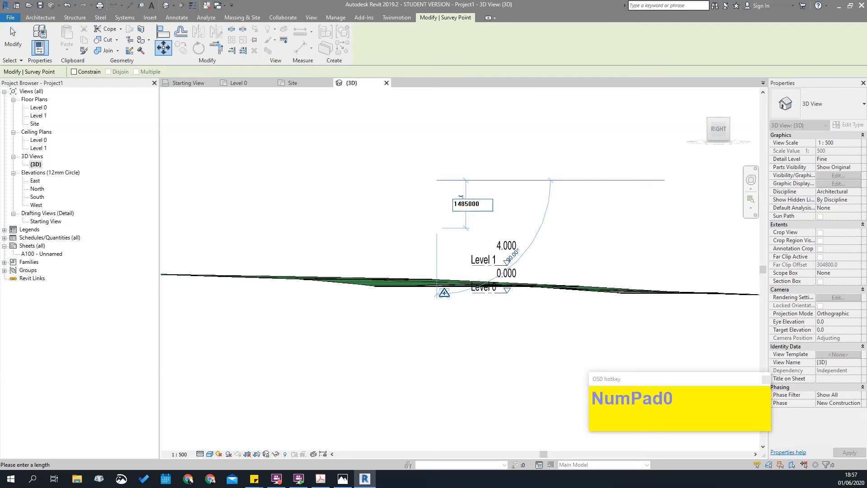
pyautogui.write('00')
pyautogui.press('Return')
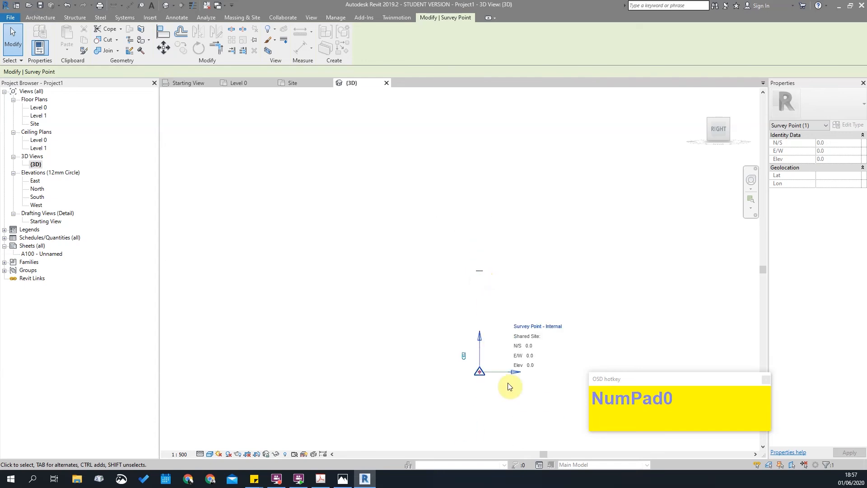
pyautogui.click(497, 295)
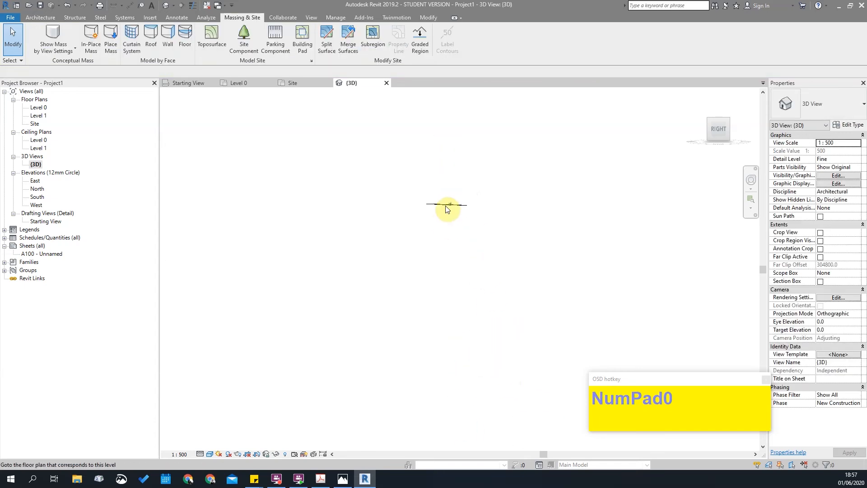
# Set the elevation base of Level 0's type to Survey Point and inspect both level elevations.
pyautogui.scroll(-2, 471, 348)
pyautogui.scroll(14, 471, 282)
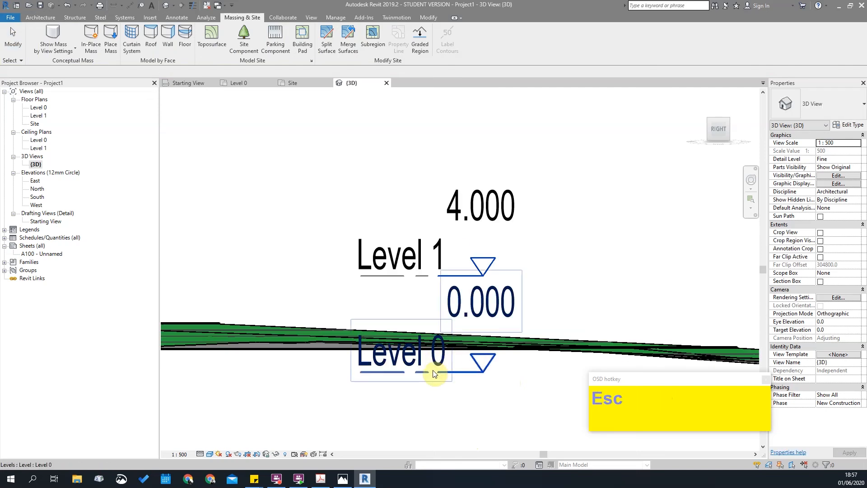
pyautogui.click(436, 371)
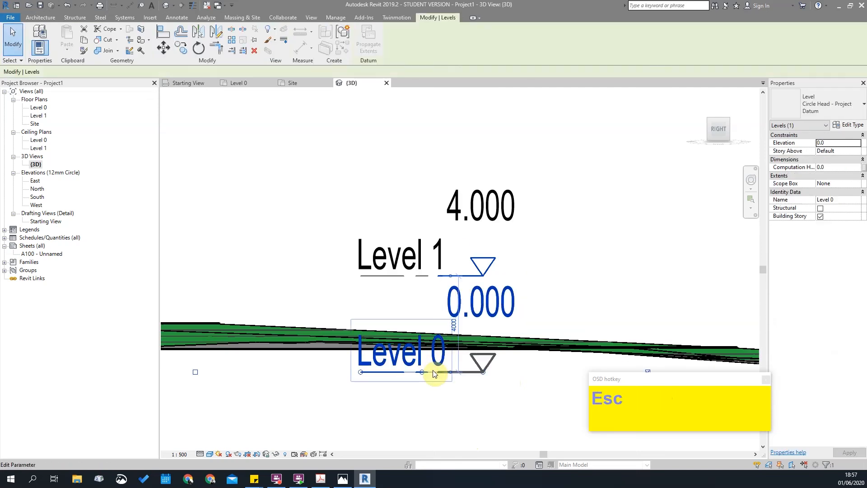
pyautogui.click(852, 125)
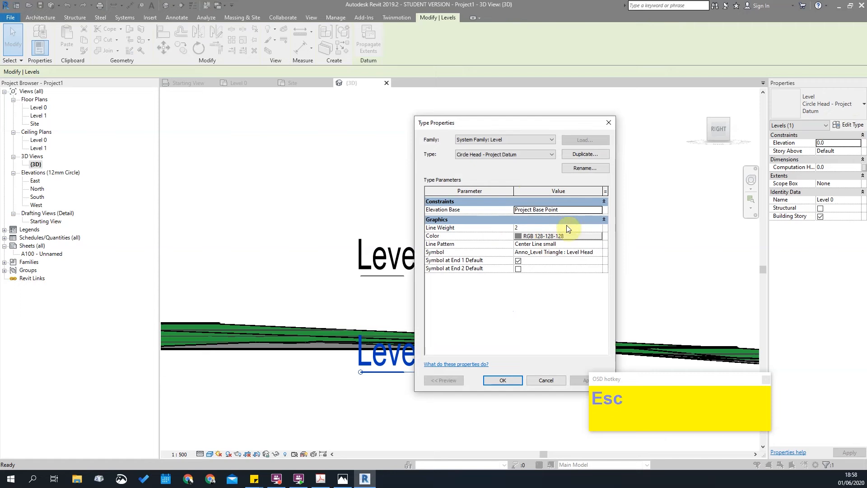
pyautogui.click(591, 214)
pyautogui.click(599, 210)
pyautogui.click(555, 226)
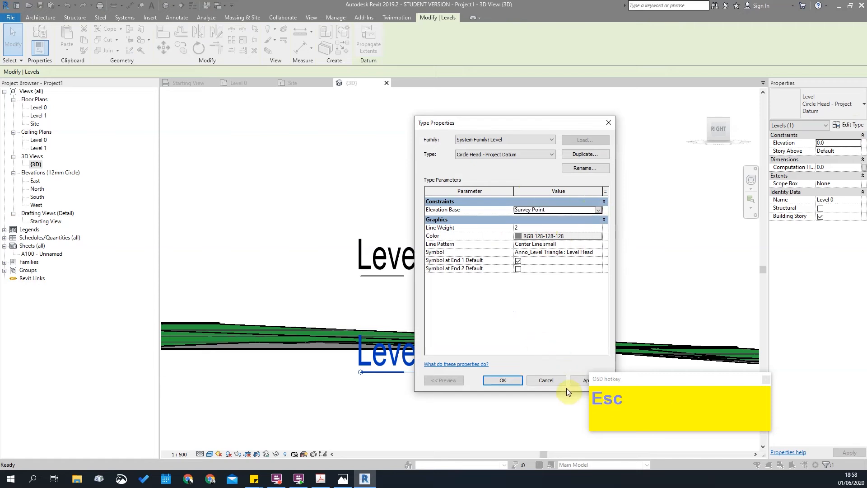
pyautogui.click(517, 383)
pyautogui.click(504, 377)
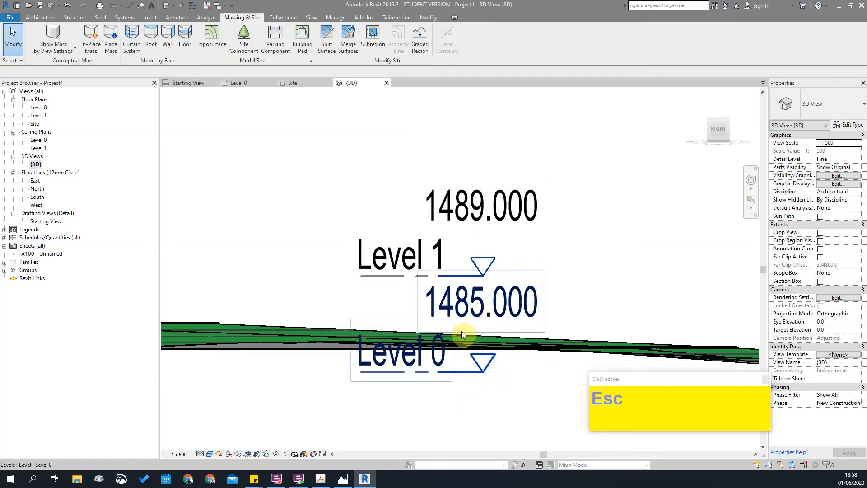
pyautogui.scroll(4, 462, 330)
pyautogui.scroll(-6, 463, 328)
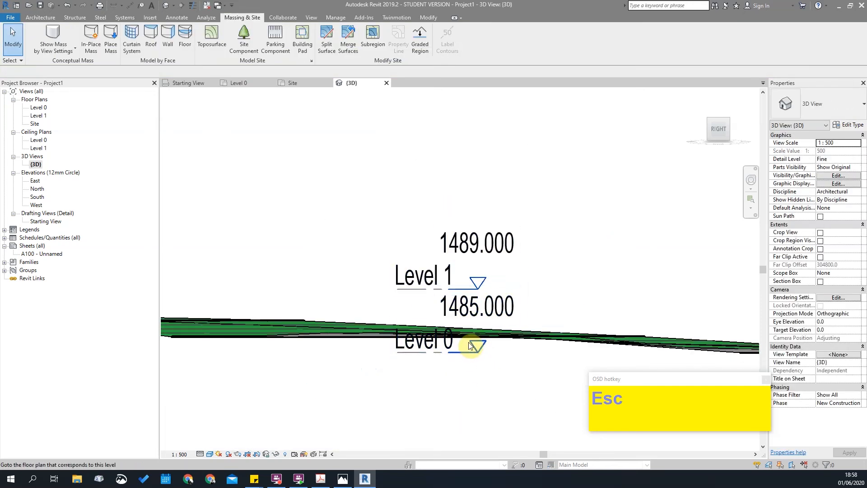
pyautogui.scroll(4, 470, 301)
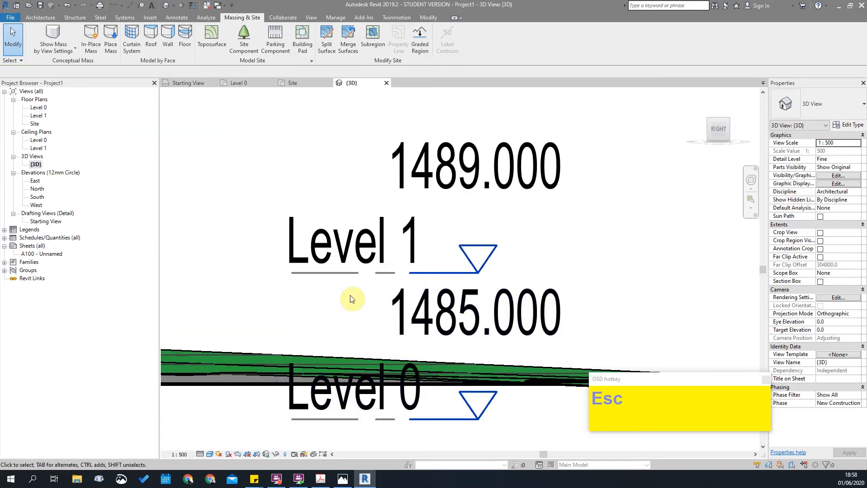
# Switch the elevation base of Level 0's type back to Project Base Point.
pyautogui.click(480, 339)
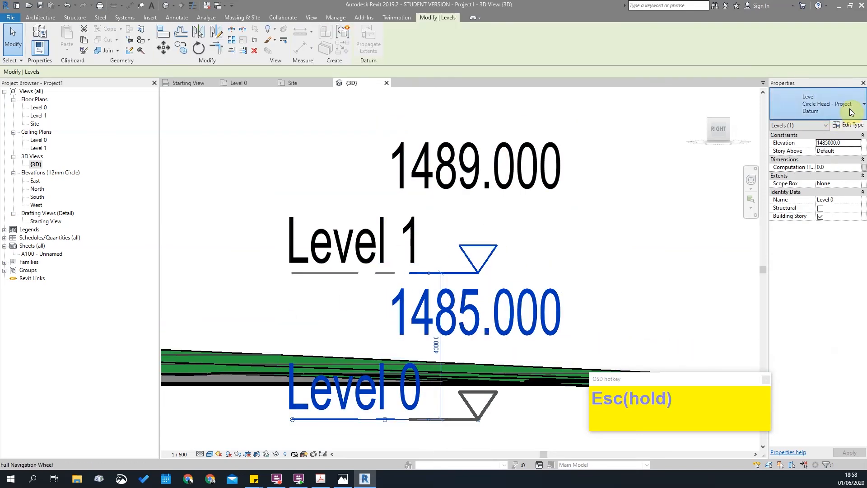
pyautogui.click(851, 112)
pyautogui.press('Escape')
pyautogui.click(848, 124)
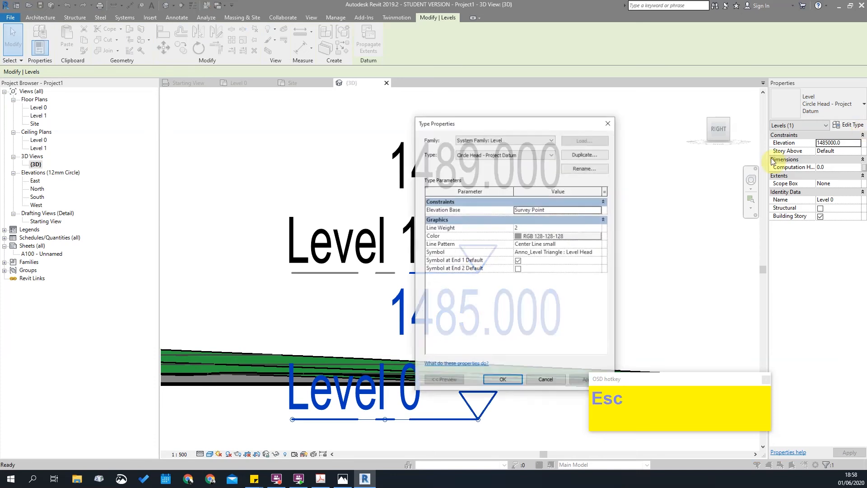
pyautogui.click(598, 210)
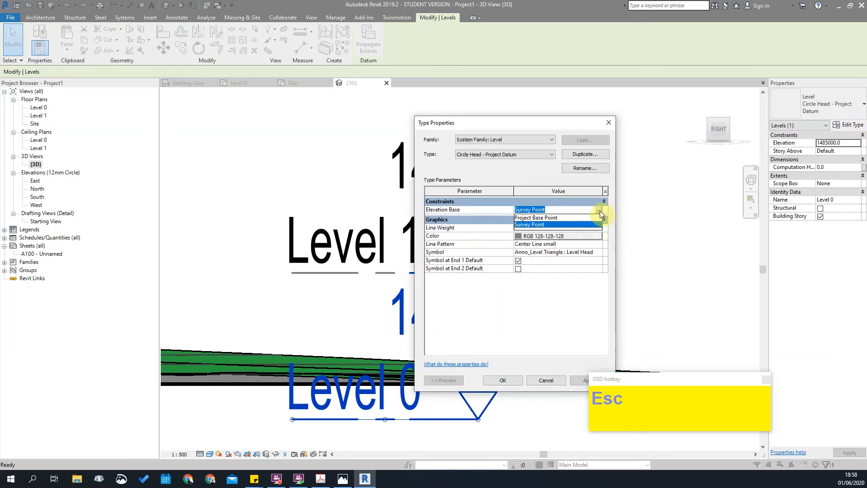
pyautogui.click(547, 218)
pyautogui.click(502, 380)
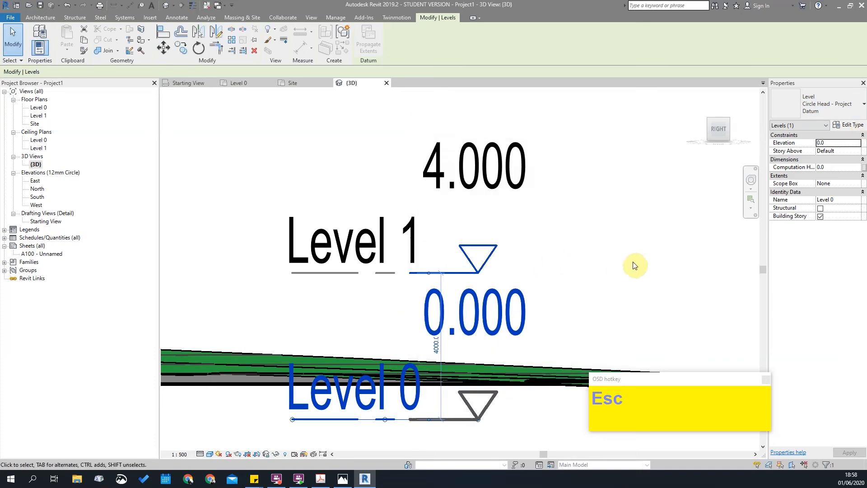
pyautogui.press('Escape')
# Inspect the topography in 3D, return to the Site floor plan and examine the contour labels beside the road.
pyautogui.scroll(-4, 459, 239)
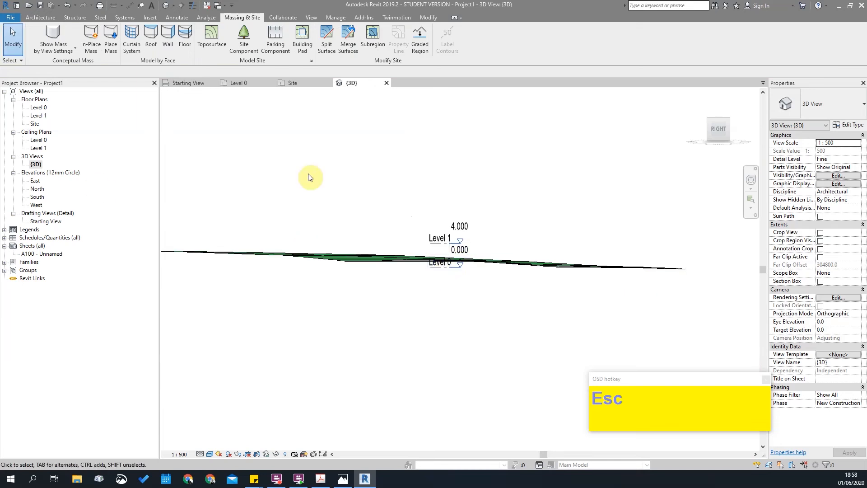
pyautogui.keyDown('shift'); pyautogui.moveTo(496, 281); pyautogui.dragTo(271, 149, button='middle'); pyautogui.keyUp('shift')
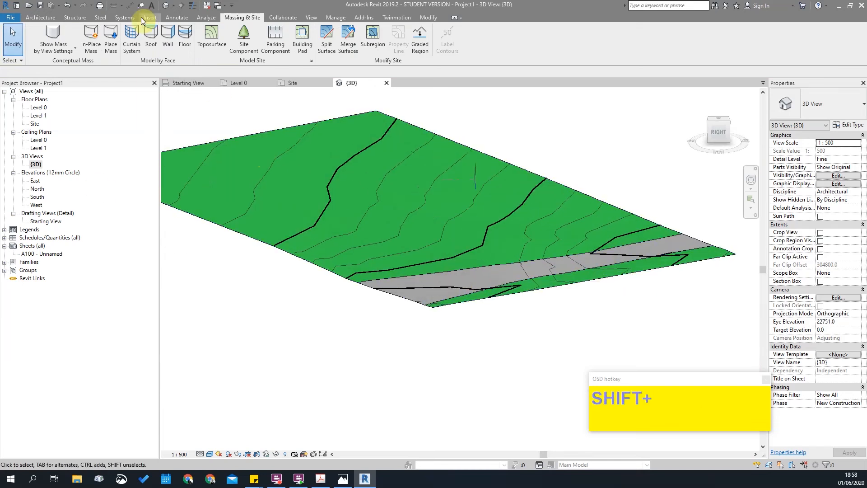
pyautogui.keyDown('shift'); pyautogui.moveTo(503, 252); pyautogui.dragTo(406, 212, button='middle'); pyautogui.keyUp('shift')
pyautogui.doubleClick(34, 123)
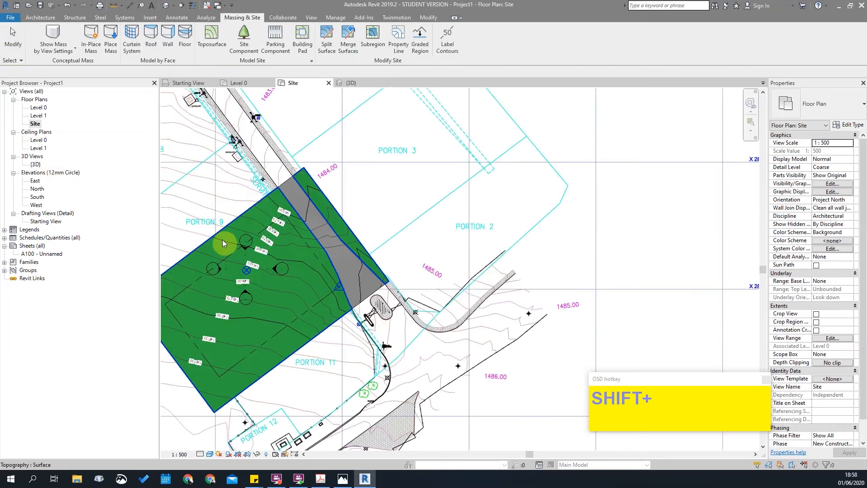
pyautogui.press('Escape')
pyautogui.scroll(5, 339, 227)
pyautogui.click(408, 180)
pyautogui.moveTo(421, 133)
pyautogui.mouseDown()
pyautogui.moveTo(436, 131)
pyautogui.moveTo(420, 120)
pyautogui.mouseUp()
pyautogui.press('Escape')
pyautogui.press('Escape')
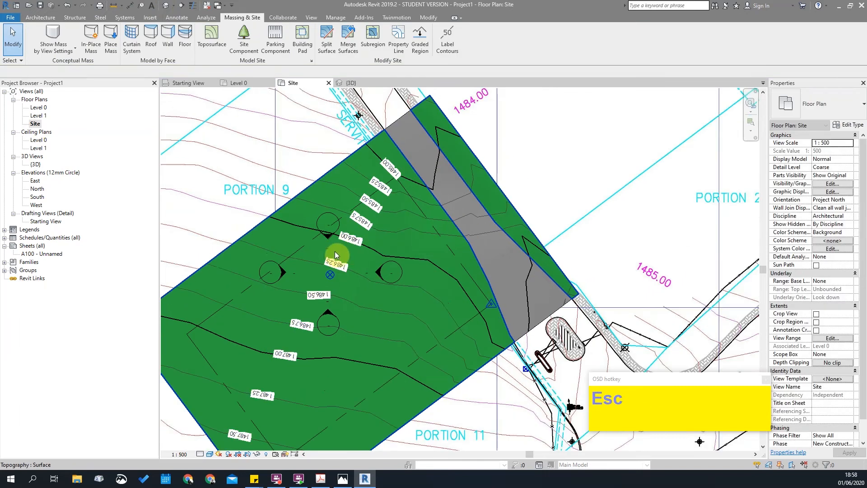
# Compare the contour labels and contour lines crossing the road with the elevations marked on the surrounding survey plan.
pyautogui.scroll(-2, 466, 178)
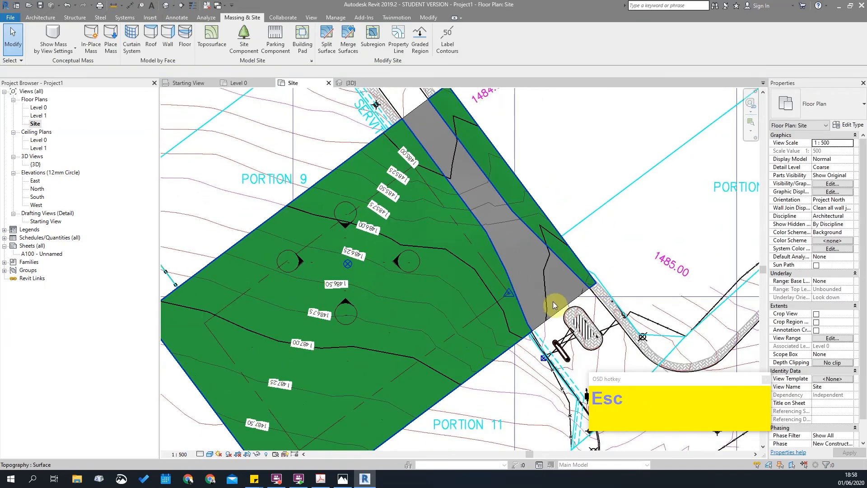
pyautogui.moveTo(733, 441); pyautogui.dragTo(593, 376, button='middle')
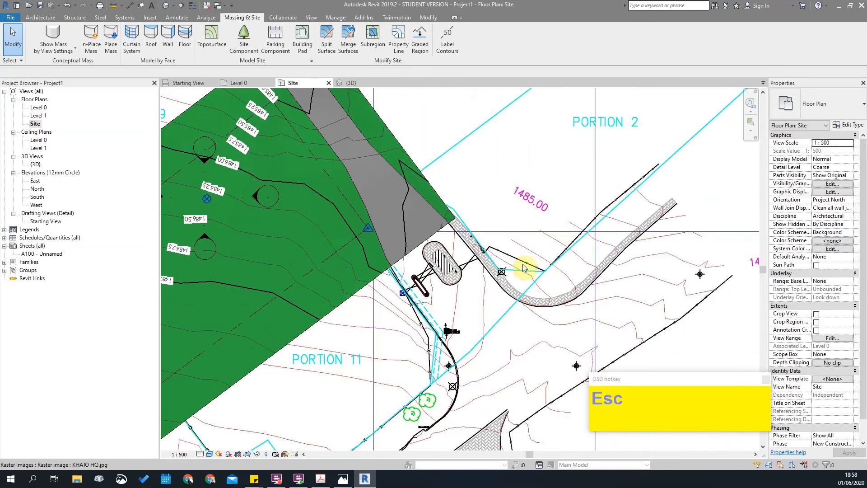
pyautogui.scroll(-1, 459, 207)
pyautogui.moveTo(382, 245); pyautogui.dragTo(383, 246, button='middle')
pyautogui.scroll(2, 388, 173)
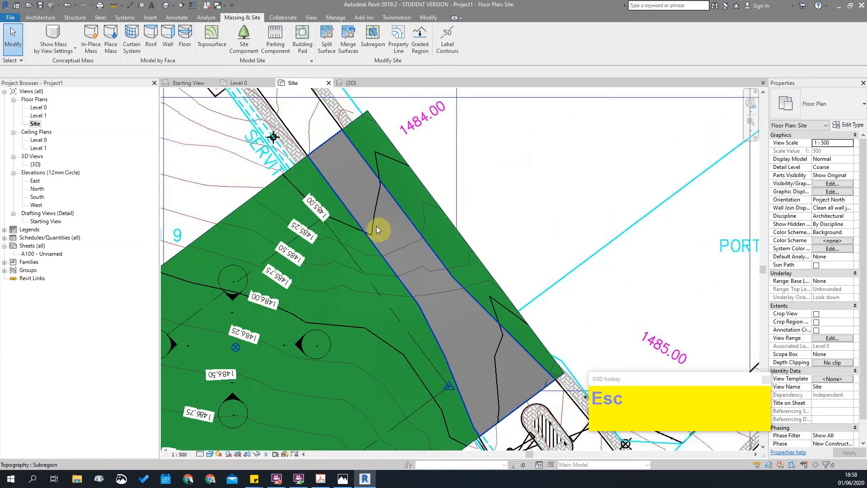
pyautogui.scroll(-2, 253, 172)
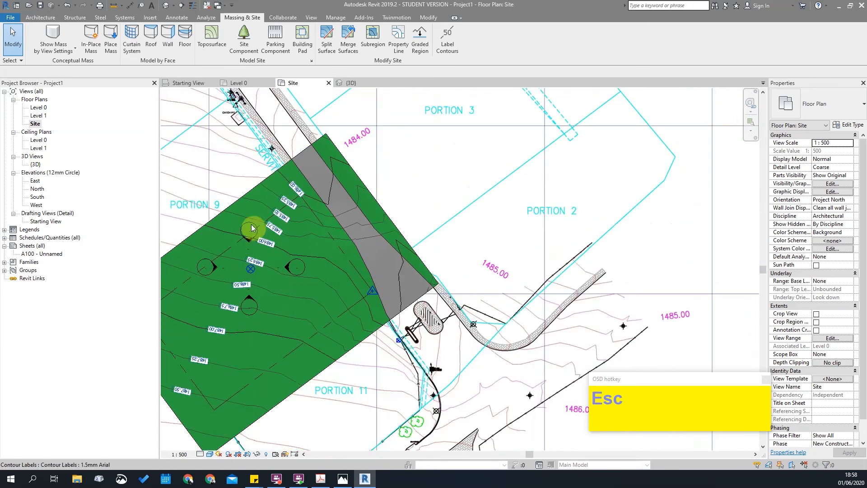
# Examine the contour labels from the road down across the site along their contour lines.
pyautogui.scroll(2, 247, 231)
pyautogui.scroll(-2, 334, 241)
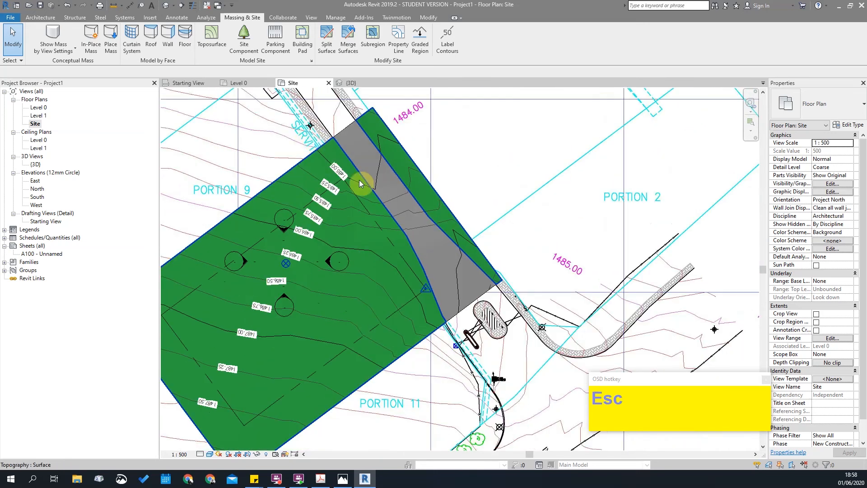
pyautogui.scroll(3, 408, 203)
pyautogui.scroll(-1, 366, 183)
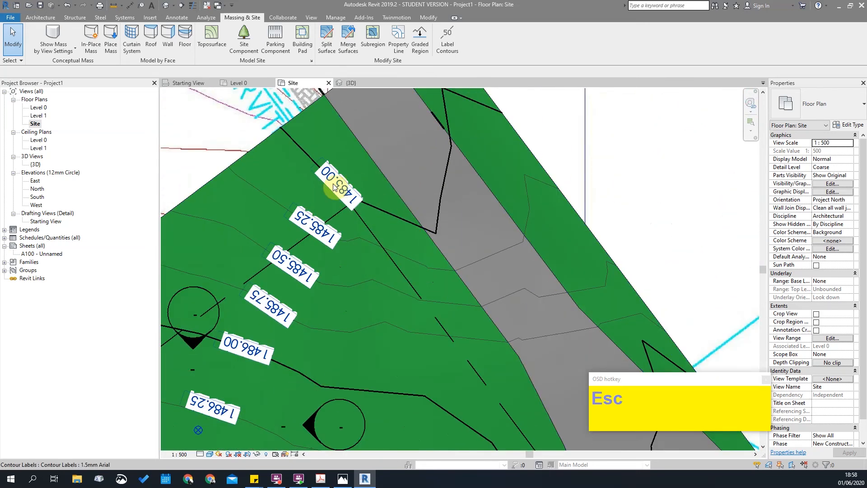
pyautogui.scroll(-1, 323, 213)
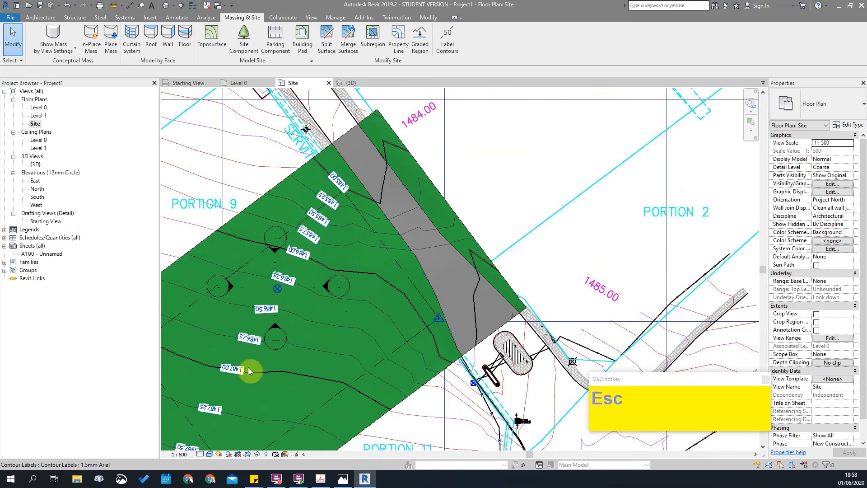
pyautogui.scroll(-1, 226, 397)
pyautogui.scroll(2, 212, 411)
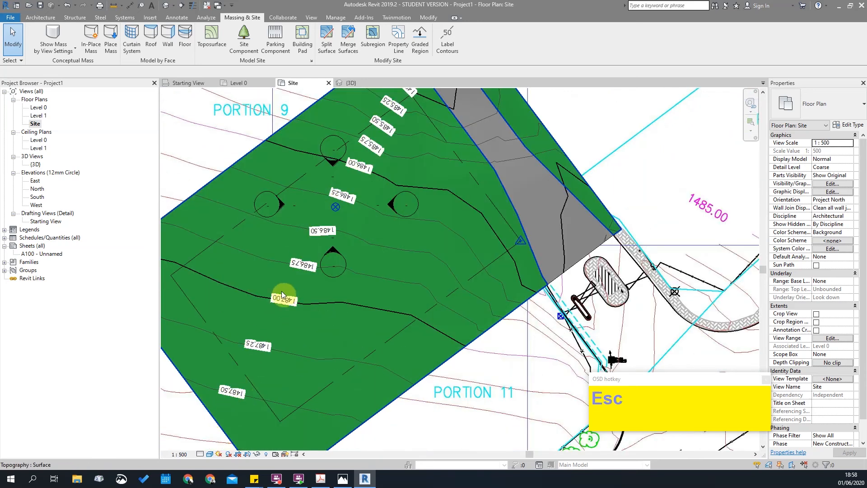
# Reposition the contour label line by moving both its ends, so the labels run along the site's edge beside Portion 9.
pyautogui.scroll(-3, 285, 291)
pyautogui.click(270, 295)
pyautogui.moveTo(270, 298); pyautogui.dragTo(206, 259)
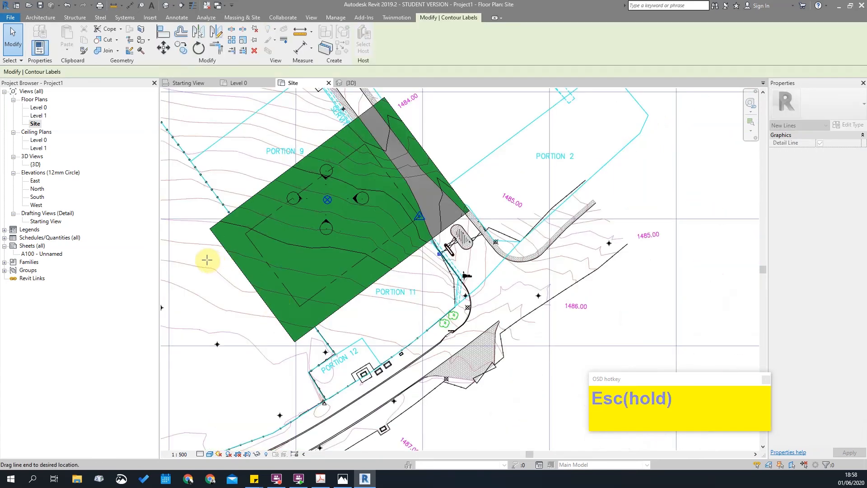
pyautogui.moveTo(374, 121); pyautogui.dragTo(391, 111)
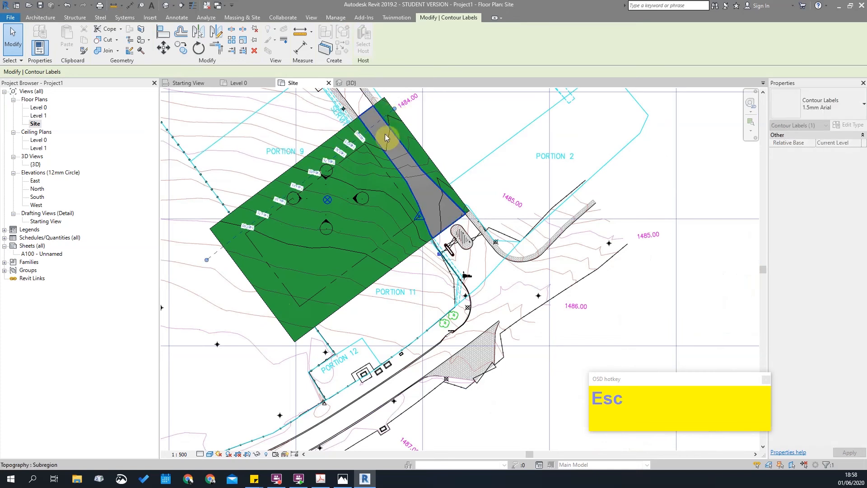
pyautogui.scroll(4, 360, 123)
pyautogui.press('Escape')
pyautogui.scroll(1, 425, 185)
pyautogui.moveTo(424, 185); pyautogui.dragTo(479, 191, button='middle')
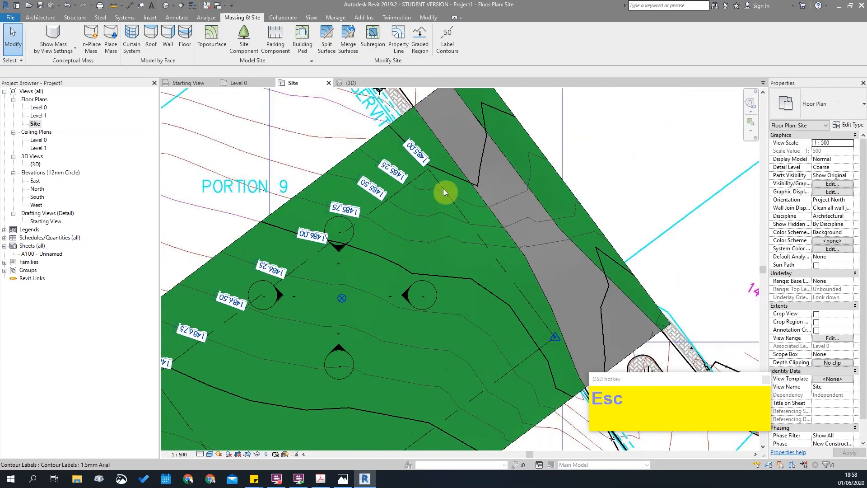
# Examine the repositioned contour labels and the toposurface over Portion 10 against the surrounding survey plan.
pyautogui.scroll(-2, 474, 185)
pyautogui.scroll(-2, 396, 249)
pyautogui.scroll(2, 385, 172)
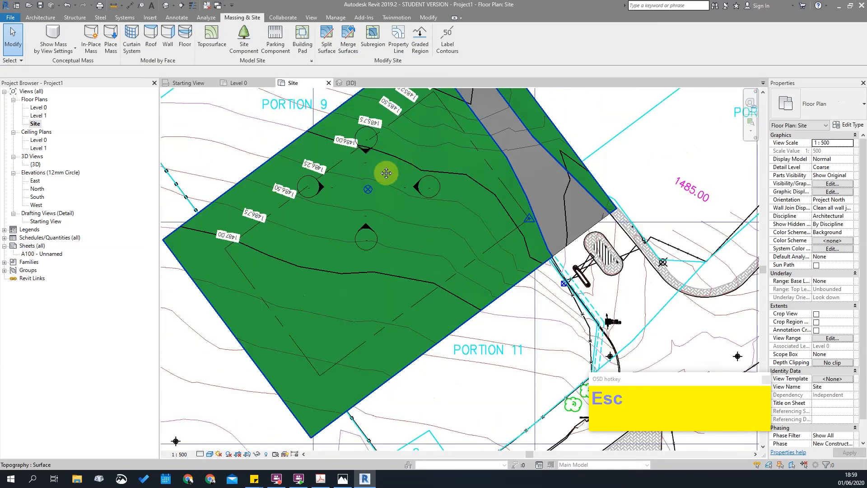
pyautogui.scroll(2, 423, 199)
pyautogui.scroll(-2, 424, 185)
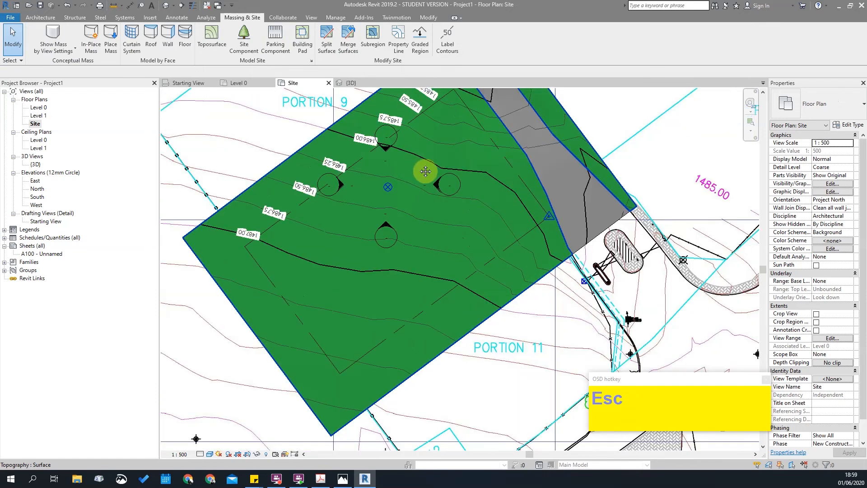
pyautogui.moveTo(425, 171); pyautogui.dragTo(407, 222, button='middle')
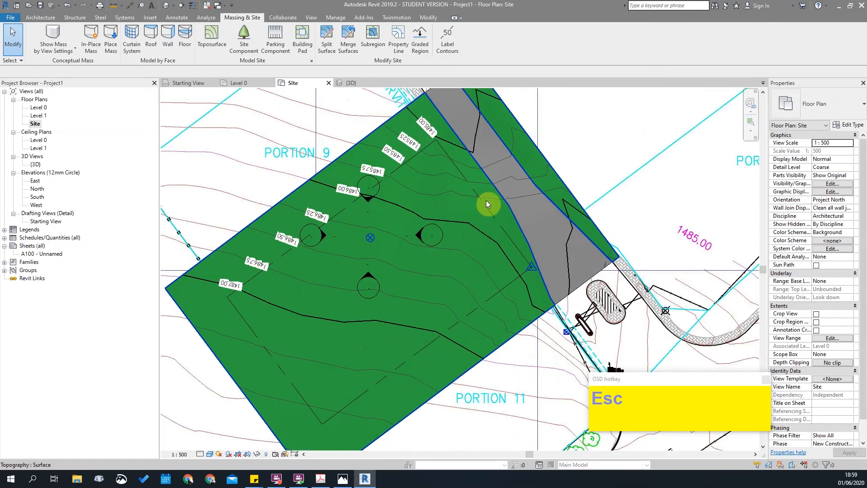
pyautogui.scroll(1, 432, 194)
pyautogui.moveTo(432, 194); pyautogui.dragTo(432, 181, button='middle')
pyautogui.scroll(-3, 472, 231)
pyautogui.click(501, 307)
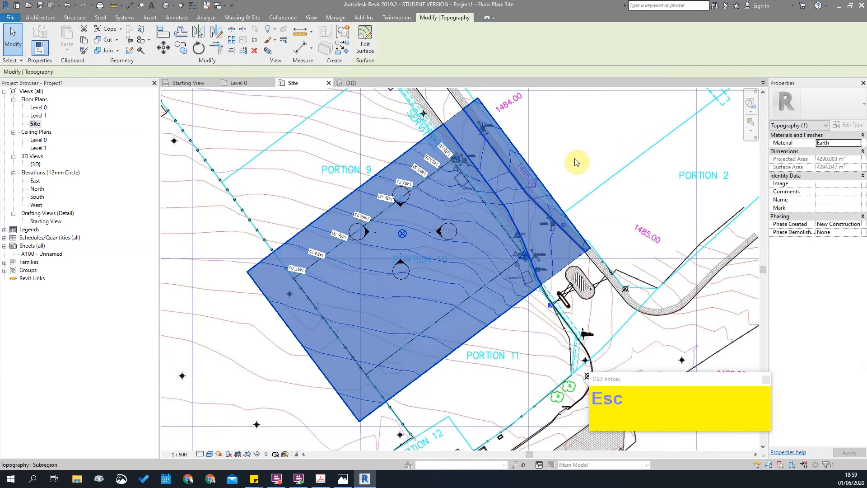
pyautogui.scroll(2, 506, 215)
pyautogui.scroll(-2, 261, 257)
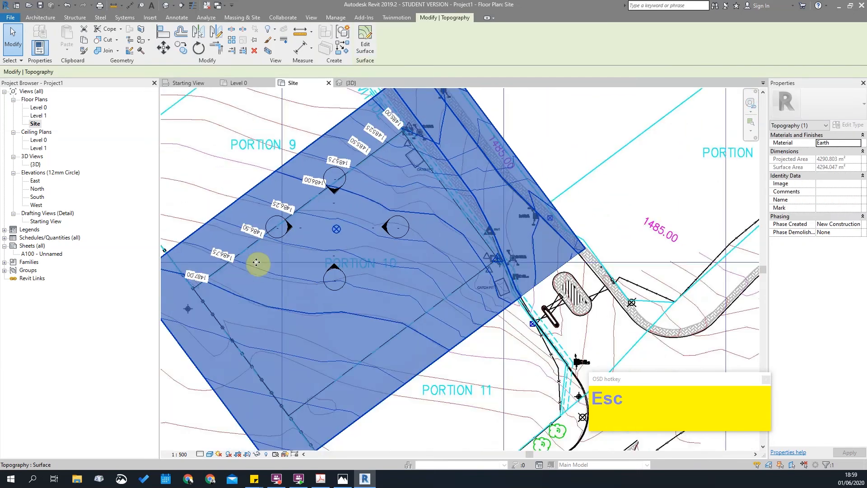
pyautogui.scroll(2, 345, 119)
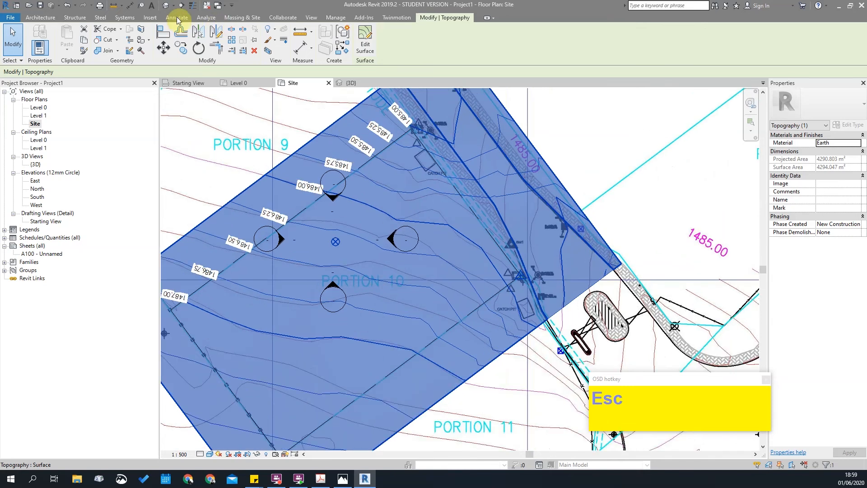
# Start a building pad on Level 0 and pick boundary lines offset 5000 mm from the road-side dashed line and 4500 mm from the Portion 9 side.
pyautogui.click(242, 17)
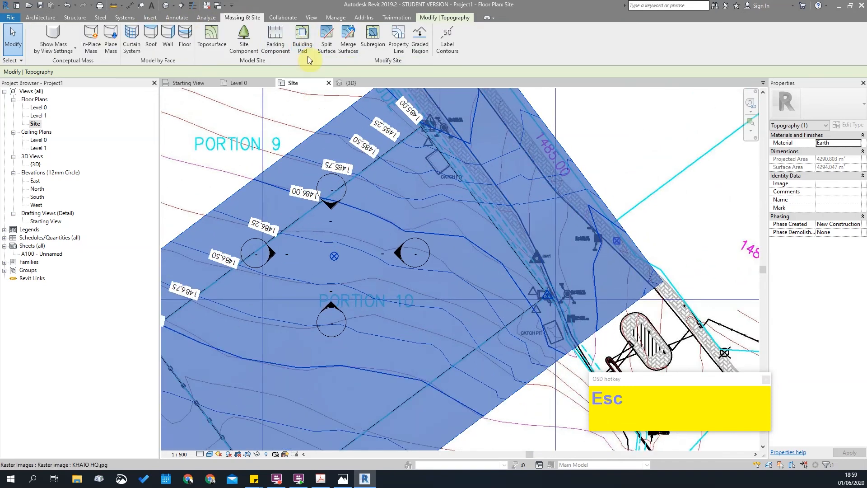
pyautogui.click(303, 40)
pyautogui.scroll(2, 424, 131)
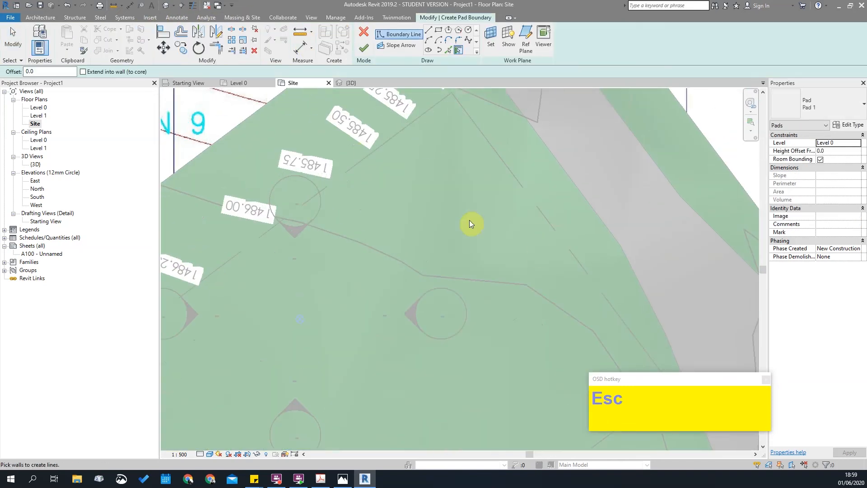
pyautogui.scroll(-2, 376, 143)
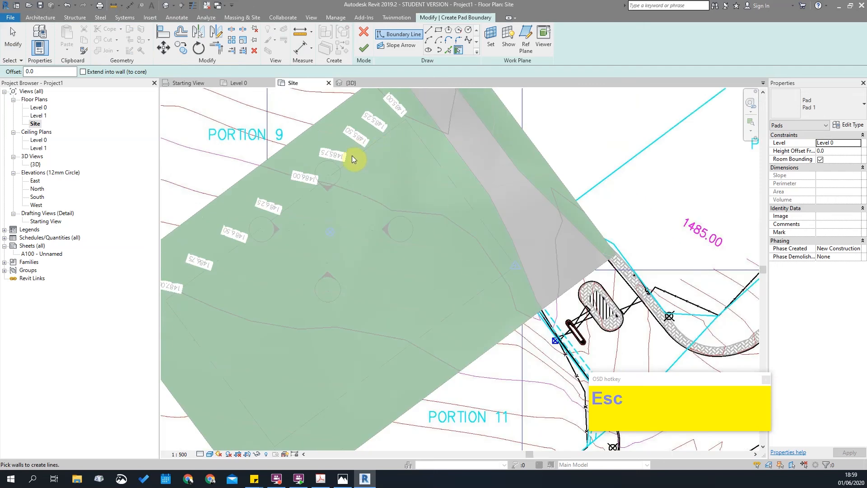
pyautogui.click(448, 50)
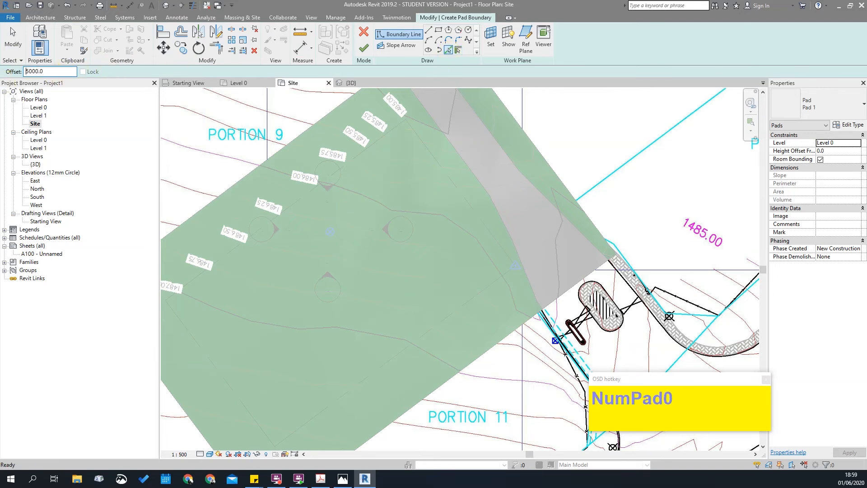
pyautogui.click(430, 157)
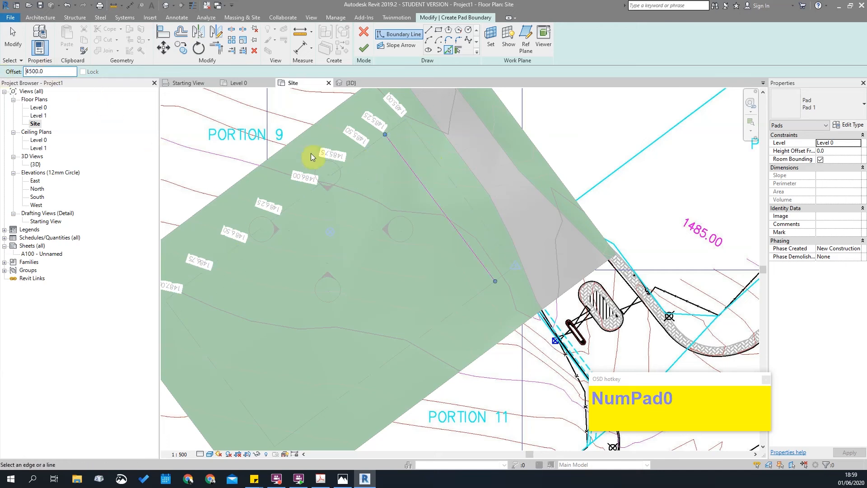
pyautogui.click(353, 166)
pyautogui.scroll(-2, 392, 236)
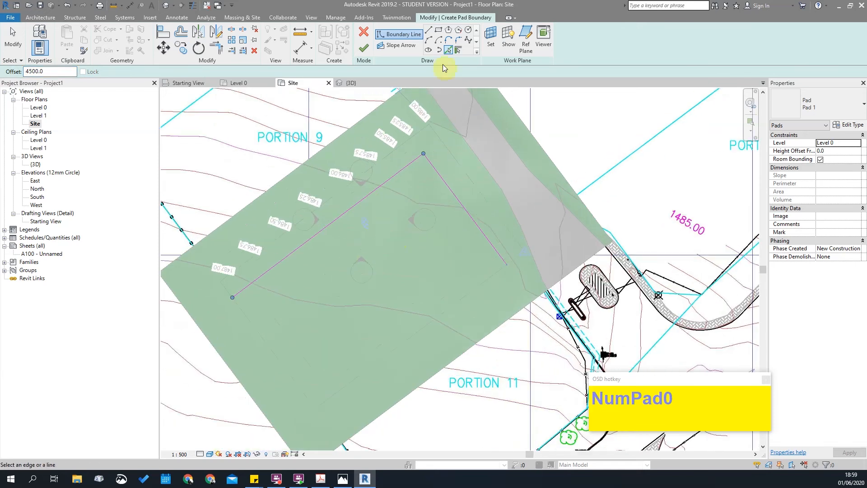
pyautogui.press('Escape')
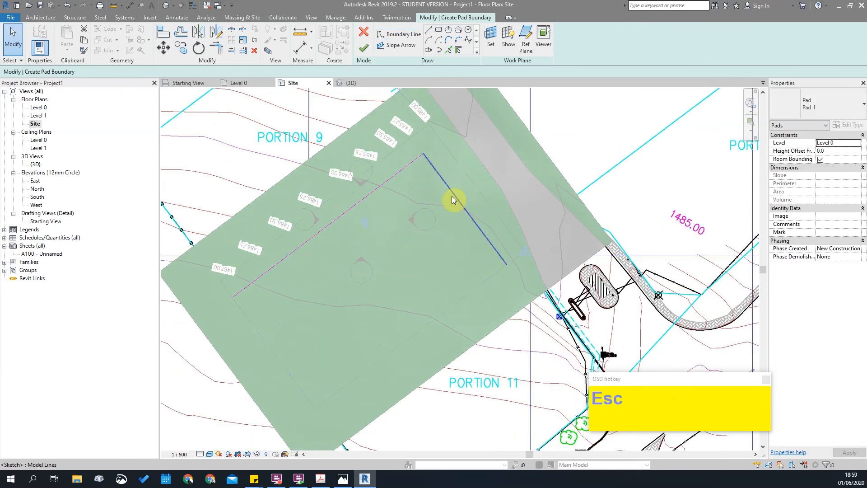
# Copy the two pad boundary lines across the site to form the opposite sides of the pad.
pyautogui.moveTo(449, 189)
pyautogui.keyDown('ctrl'); pyautogui.mouseDown()
pyautogui.moveTo(312, 287)
pyautogui.moveTo(275, 274)
pyautogui.mouseUp(); pyautogui.keyUp('ctrl')
pyautogui.moveTo(329, 224)
pyautogui.keyDown('ctrl'); pyautogui.mouseDown()
pyautogui.moveTo(358, 242)
pyautogui.moveTo(377, 299)
pyautogui.mouseUp(); pyautogui.keyUp('ctrl')
pyautogui.press('Escape')
# Trim the pad's sketch lines to corners to form a closed rectangle and finish the building pad.
pyautogui.press('t')
pyautogui.press('r')
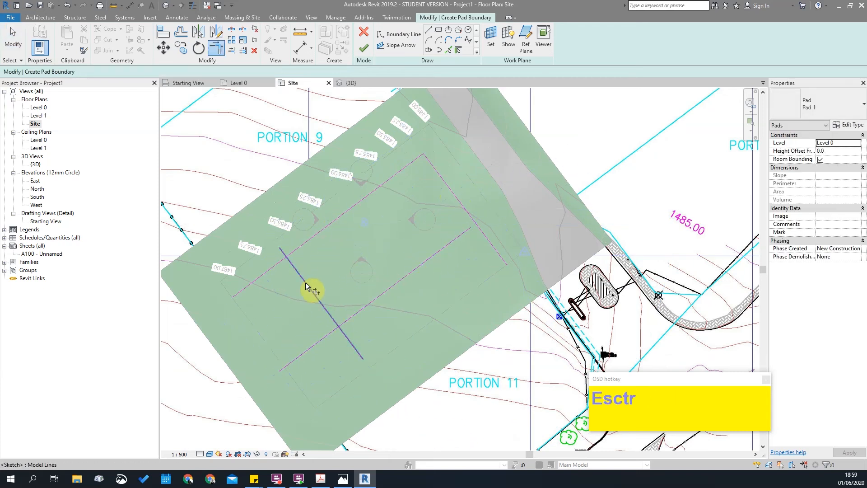
pyautogui.click(330, 314)
pyautogui.click(355, 314)
pyautogui.click(459, 234)
pyautogui.click(470, 216)
pyautogui.press('Escape')
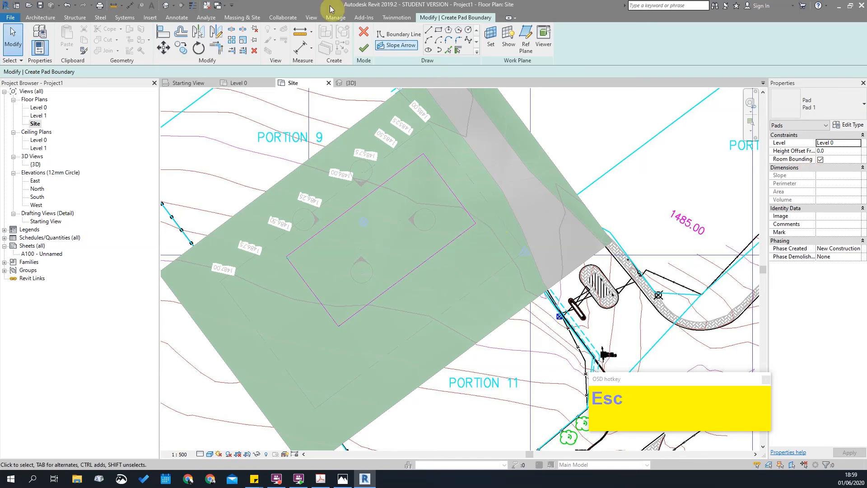
pyautogui.click(364, 49)
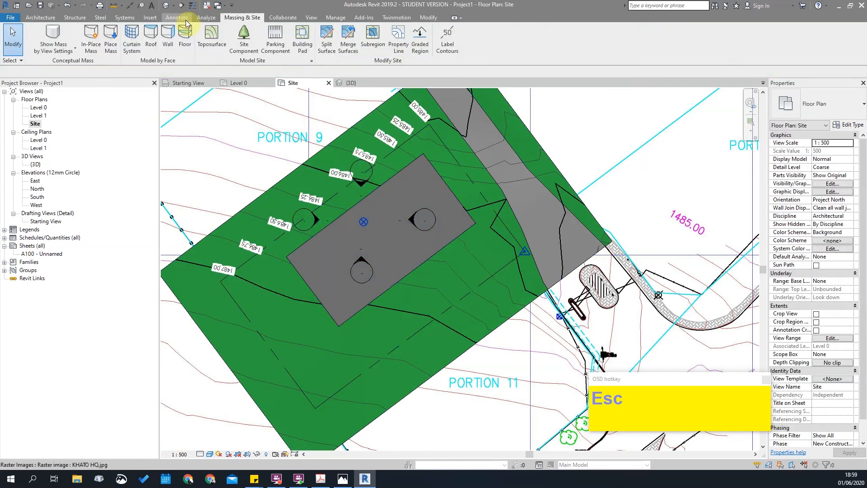
# Inspect the building pad and its cut into the surrounding topography from several angles in the 3D view.
pyautogui.click(167, 5)
pyautogui.keyDown('shift'); pyautogui.moveTo(368, 213); pyautogui.dragTo(519, 240, button='middle'); pyautogui.keyUp('shift')
pyautogui.scroll(5, 506, 276)
pyautogui.scroll(3, 361, 268)
pyautogui.scroll(-4, 383, 267)
pyautogui.click(327, 251)
pyautogui.keyDown('shift'); pyautogui.moveTo(447, 255); pyautogui.dragTo(572, 271, button='middle'); pyautogui.keyUp('shift')
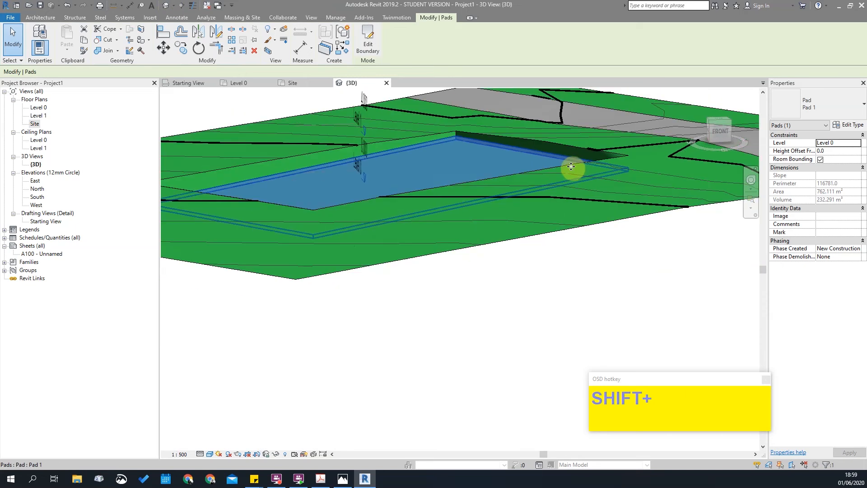
pyautogui.press('Escape')
pyautogui.click(449, 156)
pyautogui.moveTo(565, 159); pyautogui.dragTo(524, 253, button='middle')
pyautogui.press('Escape')
pyautogui.scroll(2, 455, 214)
pyautogui.keyDown('shift'); pyautogui.moveTo(455, 214); pyautogui.dragTo(602, 194, button='middle'); pyautogui.keyUp('shift')
pyautogui.scroll(-2, 589, 191)
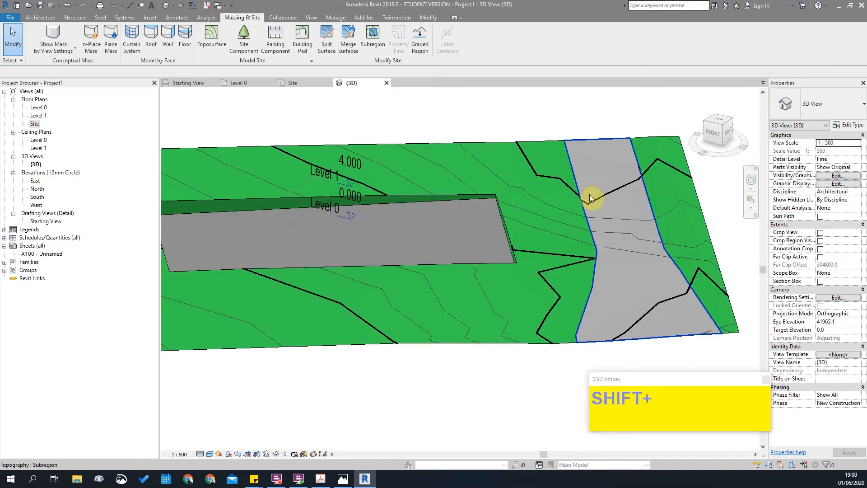
# Set the pad's height offset from Level 0 to 1000 mm and inspect the raised pad against the terrain in 3D.
pyautogui.click(481, 215)
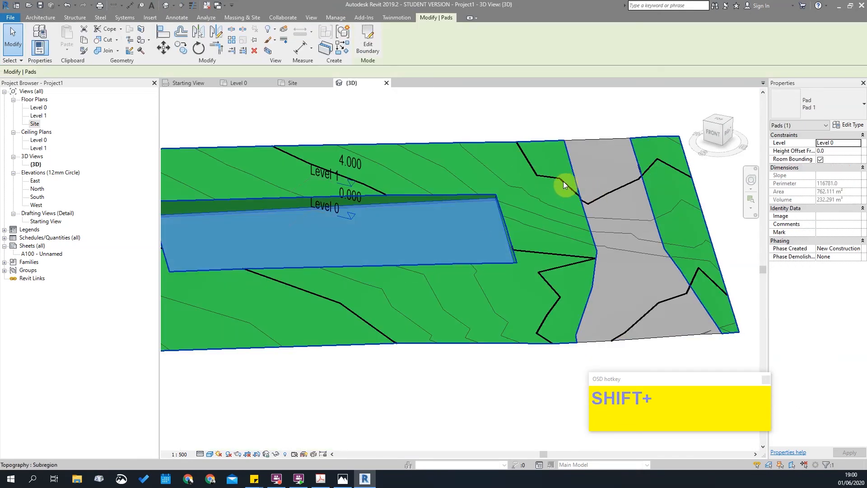
pyautogui.scroll(3, 519, 249)
pyautogui.scroll(-2, 513, 246)
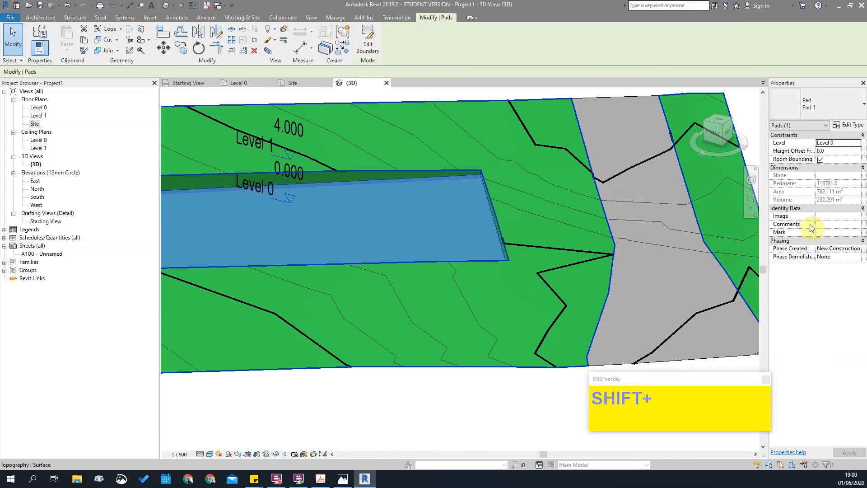
pyautogui.click(839, 151)
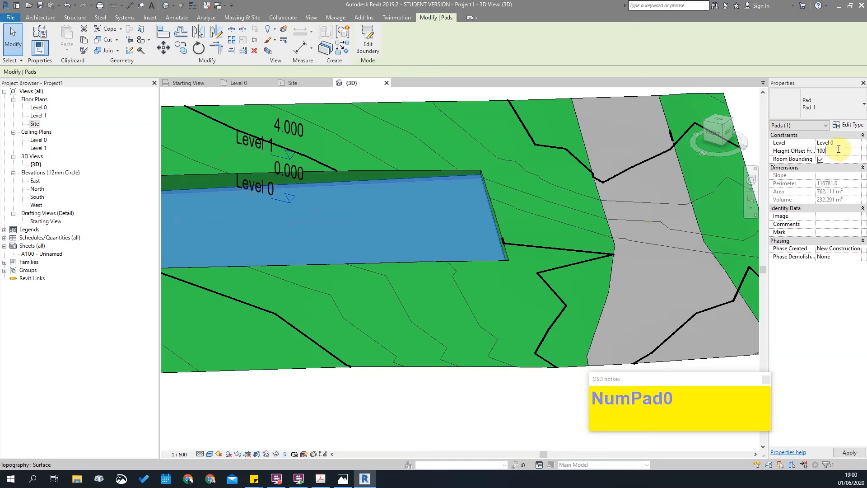
pyautogui.scroll(2, 510, 244)
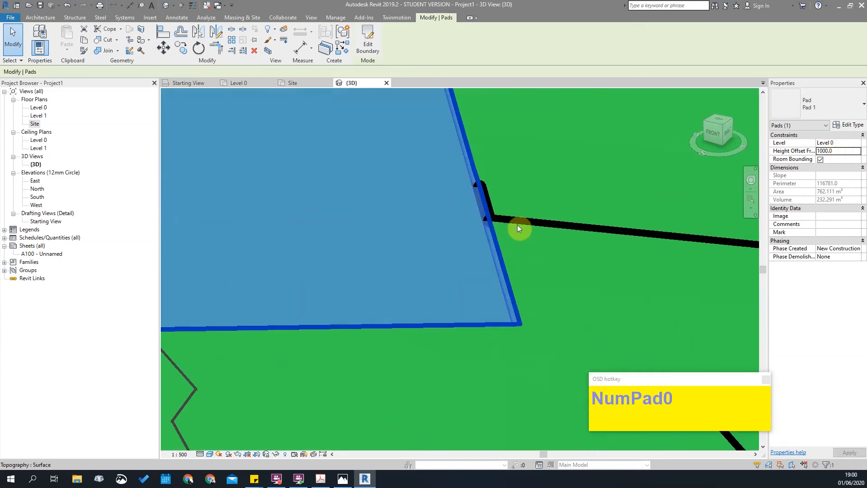
pyautogui.press('Escape')
pyautogui.scroll(-2, 451, 207)
pyautogui.click(450, 209)
pyautogui.keyDown('shift'); pyautogui.moveTo(572, 216); pyautogui.dragTo(441, 214, button='middle'); pyautogui.keyUp('shift')
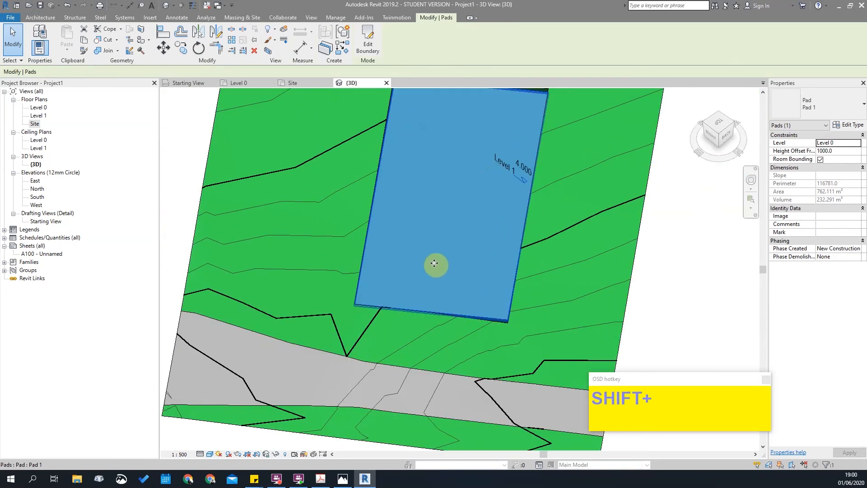
pyautogui.keyDown('shift'); pyautogui.moveTo(492, 256); pyautogui.dragTo(469, 204, button='middle'); pyautogui.keyUp('shift')
# Edit the pad's boundary in the Site plan, moving the edge farthest from the road inward to shorten the pad to about 19000 mm.
pyautogui.doubleClick(37, 125)
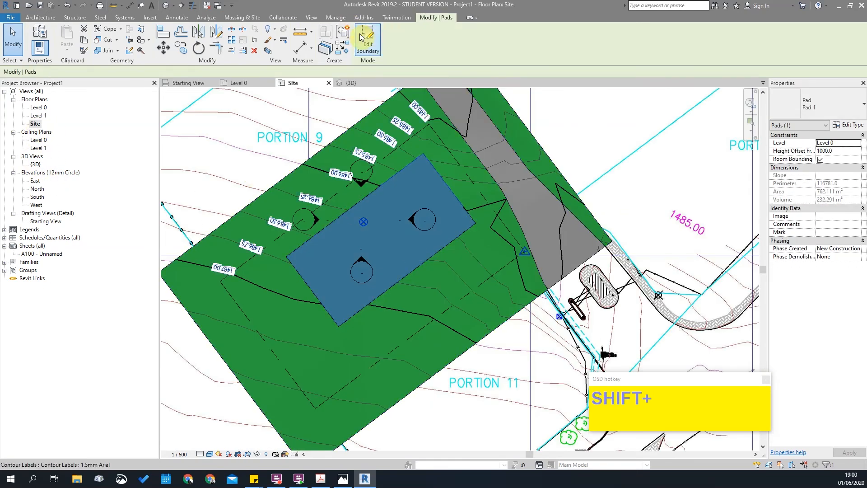
pyautogui.click(366, 35)
pyautogui.scroll(2, 332, 330)
pyautogui.click(299, 271)
pyautogui.scroll(-3, 308, 240)
pyautogui.moveTo(540, 397)
pyautogui.mouseDown()
pyautogui.moveTo(235, 128)
pyautogui.moveTo(253, 129)
pyautogui.mouseUp()
pyautogui.click(282, 236)
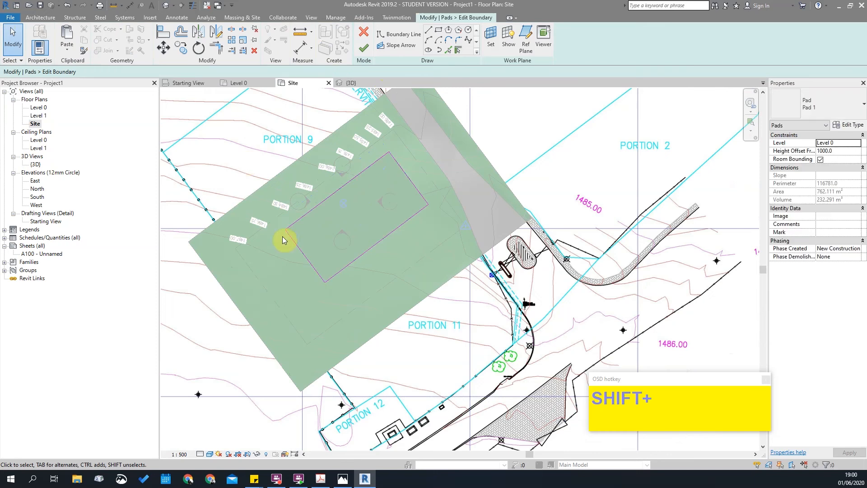
pyautogui.scroll(2, 282, 237)
pyautogui.click(310, 258)
pyautogui.moveTo(375, 219); pyautogui.dragTo(407, 203)
pyautogui.moveTo(315, 270); pyautogui.dragTo(398, 206)
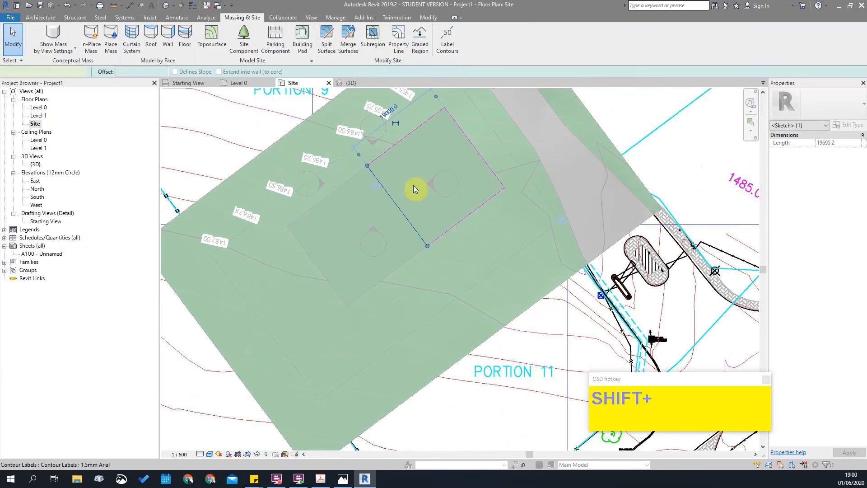
pyautogui.click(360, 54)
pyautogui.scroll(2, 465, 201)
pyautogui.press('Escape')
# Create a second building pad similar to the shortened one and paste the copied boundary aligned to the current view.
pyautogui.keyDown('shift'); pyautogui.moveTo(320, 114); pyautogui.dragTo(400, 271, button='middle'); pyautogui.keyUp('shift')
pyautogui.scroll(-2, 361, 288)
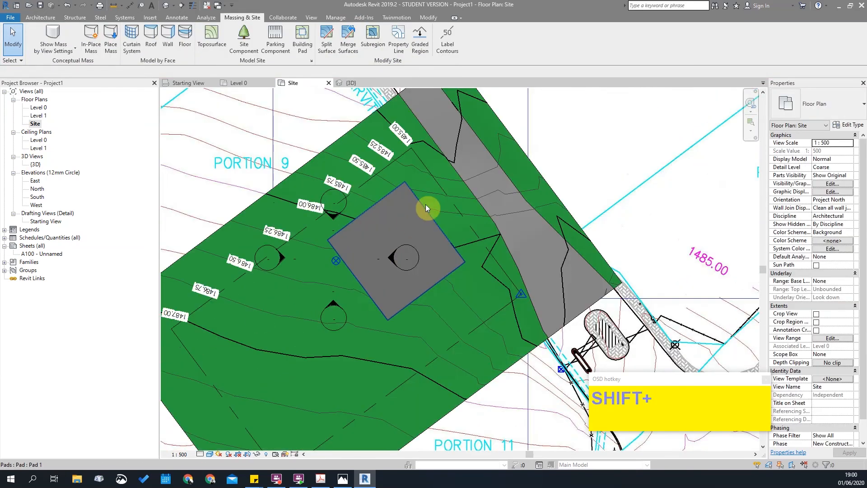
pyautogui.scroll(2, 400, 194)
pyautogui.click(382, 154)
pyautogui.rightClick(383, 143)
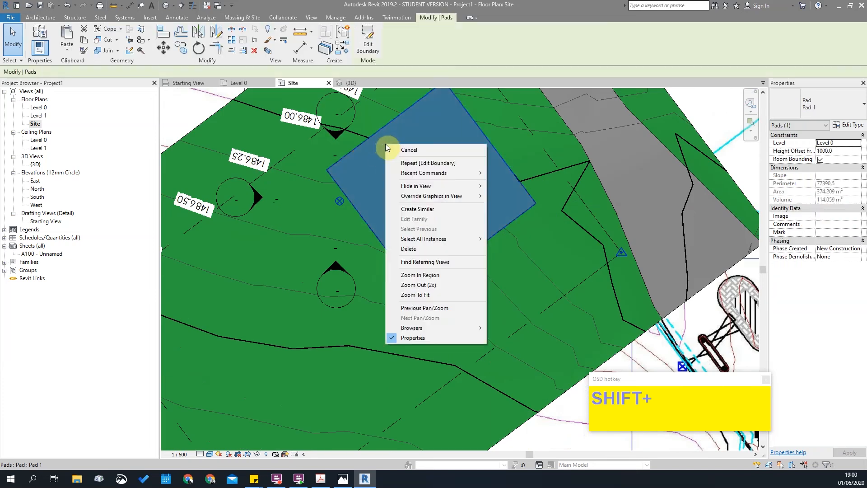
pyautogui.click(421, 207)
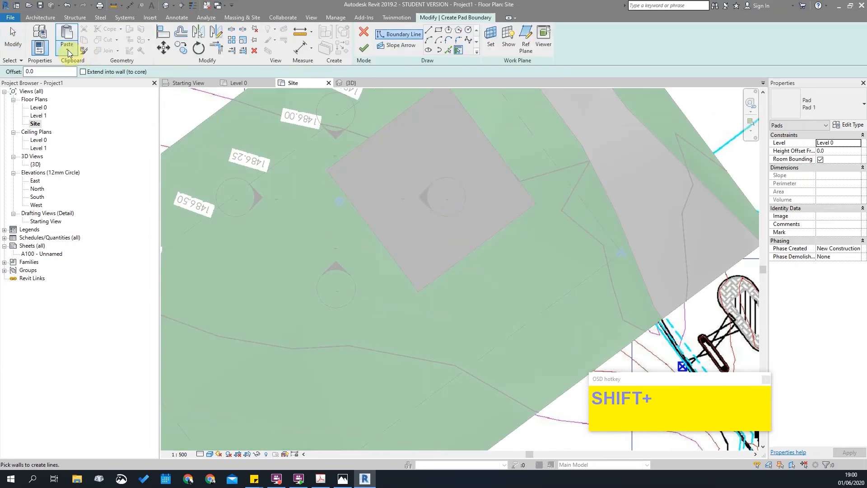
pyautogui.click(67, 50)
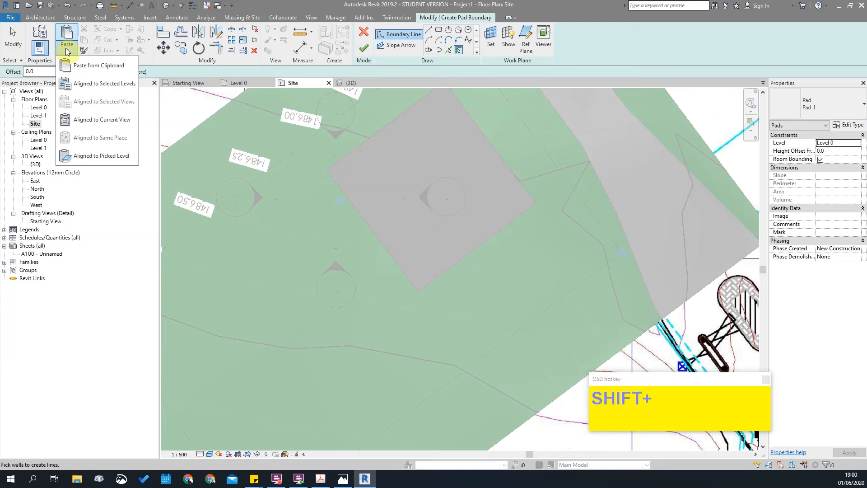
pyautogui.click(91, 120)
# Align the new sketch's edge nearest the road to the adjoining edge of the existing pad.
pyautogui.press('Escape')
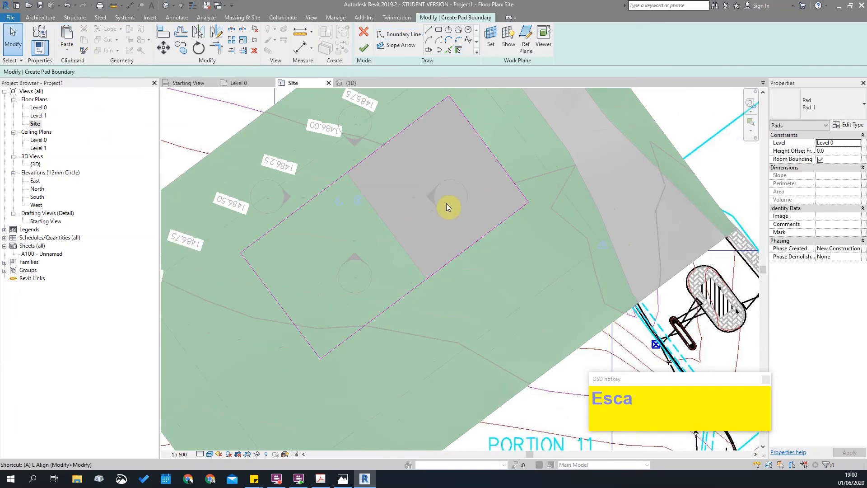
pyautogui.press('l')
pyautogui.click(393, 231)
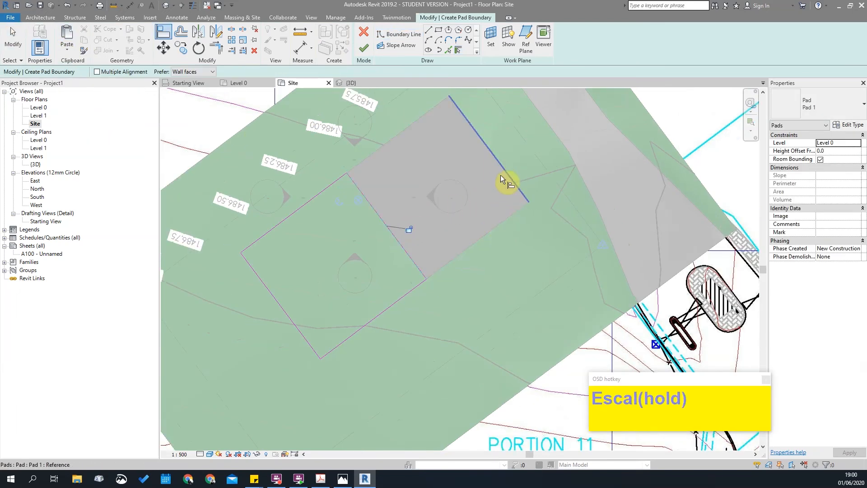
pyautogui.click(507, 168)
pyautogui.press('Escape')
pyautogui.press('Escape')
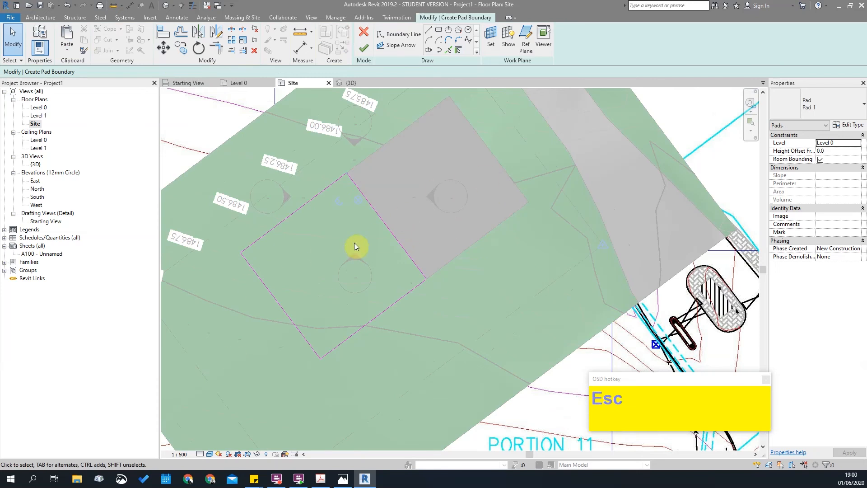
# Finish the second pad and set its height offset from Level 0 to 2000 mm.
pyautogui.scroll(-3, 339, 246)
pyautogui.scroll(5, 381, 214)
pyautogui.scroll(-3, 429, 208)
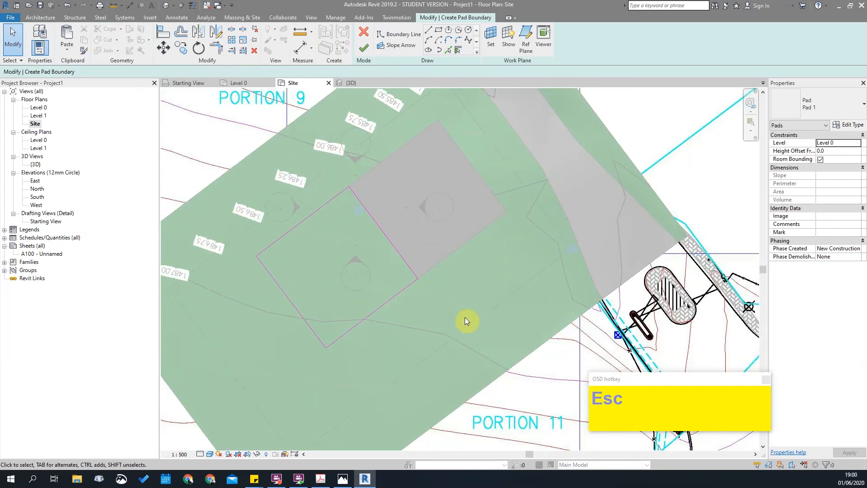
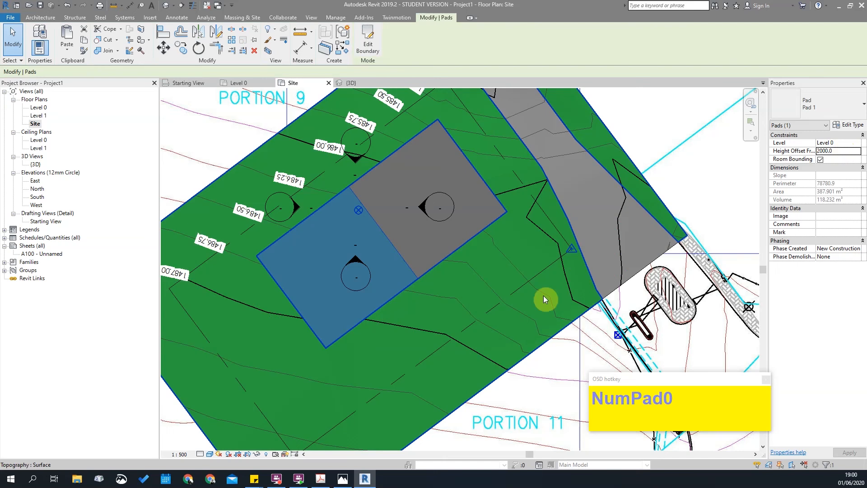
pyautogui.moveTo(502, 310)
pyautogui.keyDown('shift'); pyautogui.mouseDown(button='middle')
pyautogui.moveTo(487, 293)
pyautogui.moveTo(520, 338)
pyautogui.mouseUp(button='middle'); pyautogui.keyUp('shift')
# Inspect the two stepped pads and the terrain around their edges from several angles in the 3D view.
pyautogui.click(165, 6)
pyautogui.keyDown('shift'); pyautogui.moveTo(615, 302); pyautogui.dragTo(374, 107, button='middle'); pyautogui.keyUp('shift')
pyautogui.keyDown('shift'); pyautogui.moveTo(394, 150); pyautogui.dragTo(516, 224, button='middle'); pyautogui.keyUp('shift')
pyautogui.keyDown('shift'); pyautogui.click(539, 234); pyautogui.keyUp('shift')
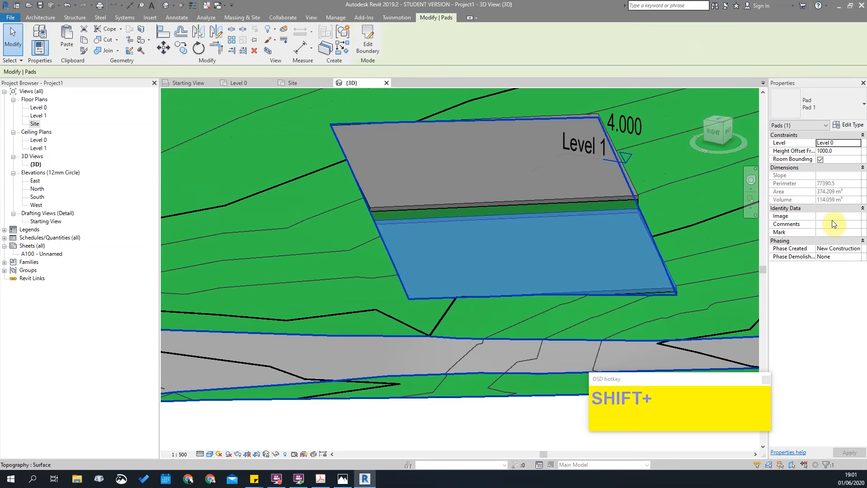
pyautogui.keyDown('shift'); pyautogui.moveTo(464, 275); pyautogui.dragTo(495, 280, button='middle'); pyautogui.keyUp('shift')
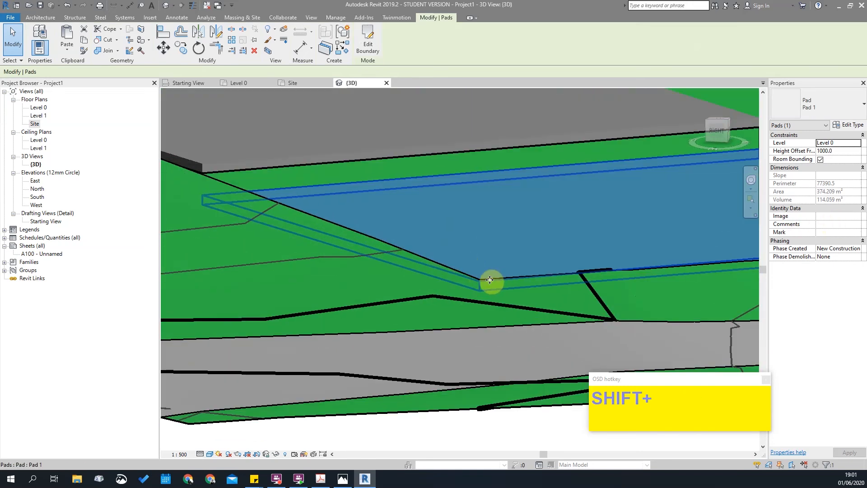
pyautogui.scroll(-2, 495, 280)
pyautogui.scroll(-1, 392, 228)
pyautogui.press('Escape')
pyautogui.scroll(1, 207, 153)
pyautogui.moveTo(207, 153); pyautogui.dragTo(532, 249, button='middle')
pyautogui.scroll(4, 271, 206)
pyautogui.scroll(-5, 290, 182)
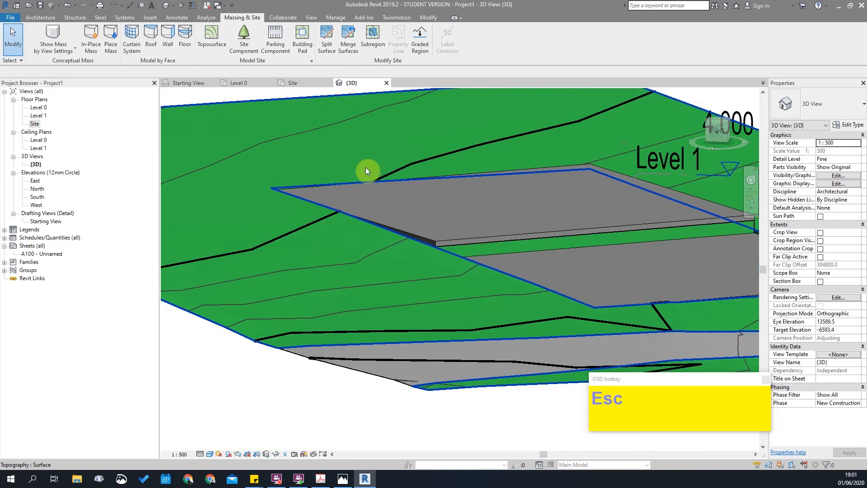
pyautogui.scroll(2, 270, 187)
pyautogui.scroll(-5, 317, 182)
pyautogui.scroll(2, 422, 181)
pyautogui.scroll(-2, 403, 187)
pyautogui.keyDown('shift'); pyautogui.moveTo(403, 188); pyautogui.dragTo(499, 199, button='middle'); pyautogui.keyUp('shift')
pyautogui.press('Escape')
pyautogui.keyDown('shift'); pyautogui.moveTo(383, 201); pyautogui.dragTo(391, 231, button='middle'); pyautogui.keyUp('shift')
# Start editing the topography surface and view its points around the pads from directly above in 3D.
pyautogui.click(391, 231)
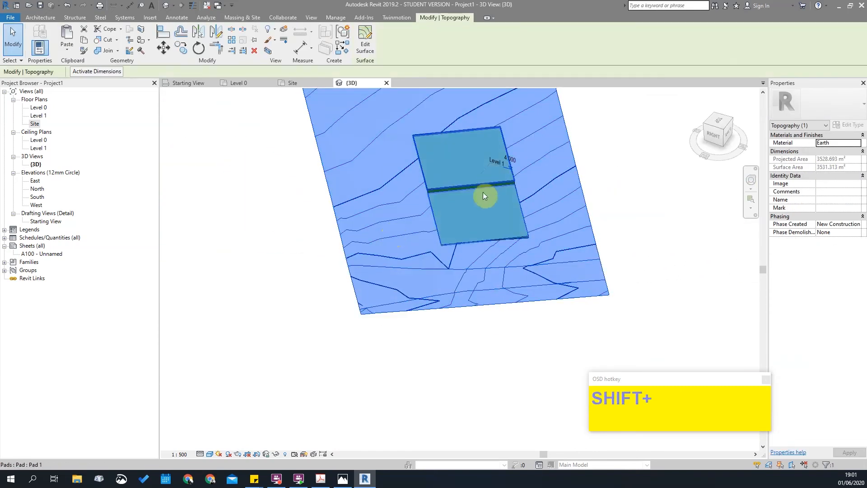
pyautogui.scroll(3, 401, 180)
pyautogui.keyDown('shift'); pyautogui.moveTo(400, 180); pyautogui.dragTo(339, 215, button='middle'); pyautogui.keyUp('shift')
pyautogui.scroll(-3, 339, 215)
pyautogui.click(364, 45)
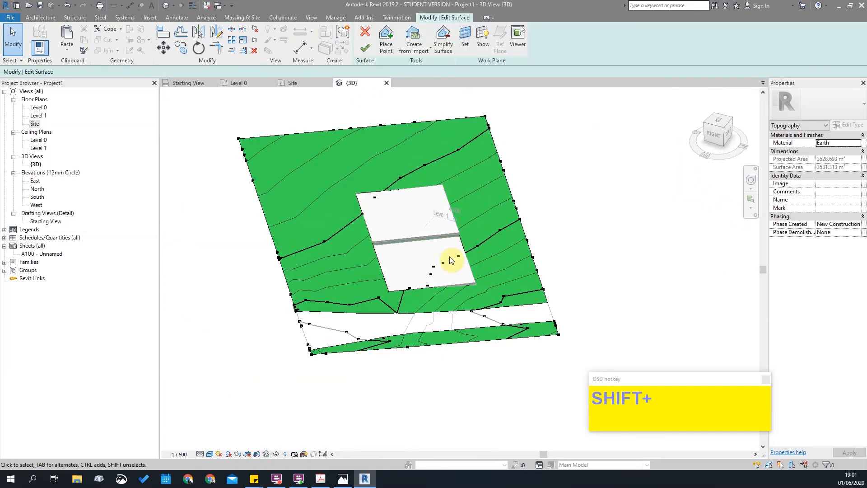
pyautogui.click(711, 127)
pyautogui.scroll(3, 402, 293)
pyautogui.moveTo(403, 293); pyautogui.dragTo(404, 232, button='middle')
pyautogui.moveTo(443, 257); pyautogui.dragTo(413, 261, button='middle')
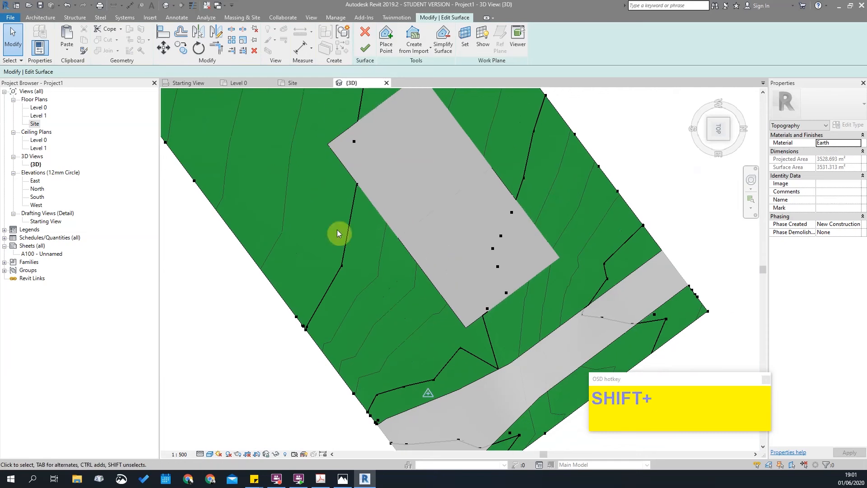
# Switch to the Site floor plan and show the surface points beside the upper pad's outer corner.
pyautogui.doubleClick(35, 124)
pyautogui.scroll(-3, 529, 239)
pyautogui.scroll(4, 509, 329)
pyautogui.scroll(2, 432, 301)
pyautogui.press('Escape')
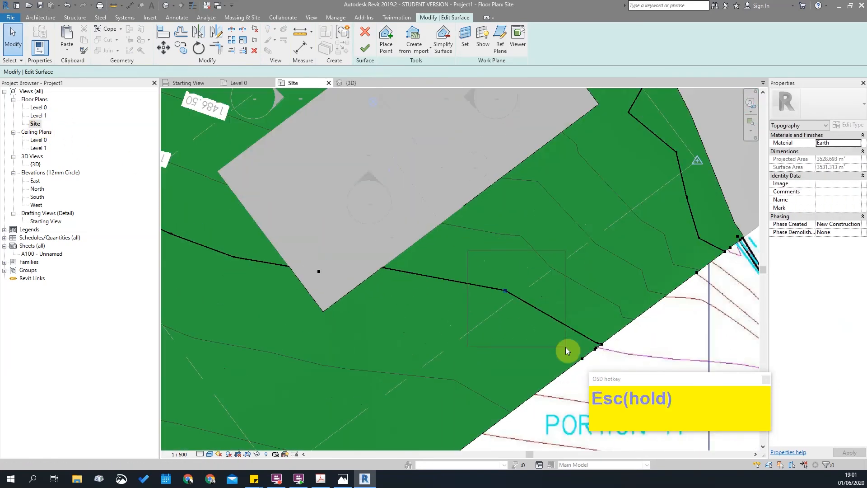
pyautogui.click(504, 289)
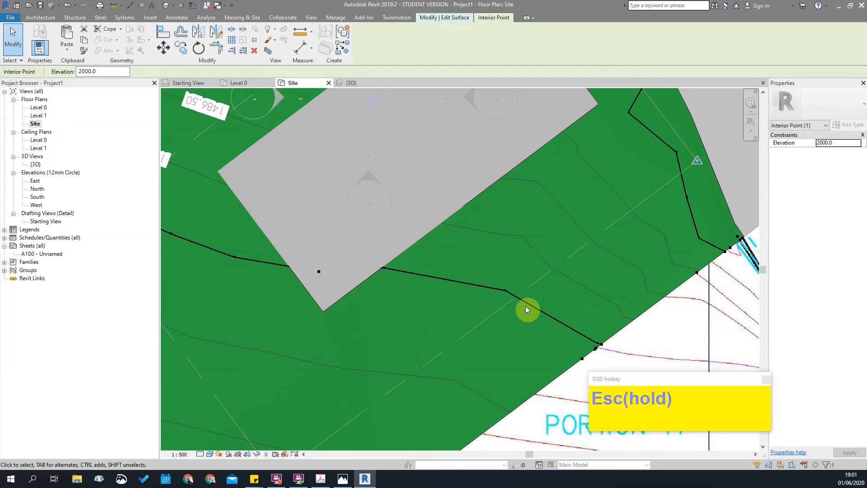
pyautogui.click(181, 47)
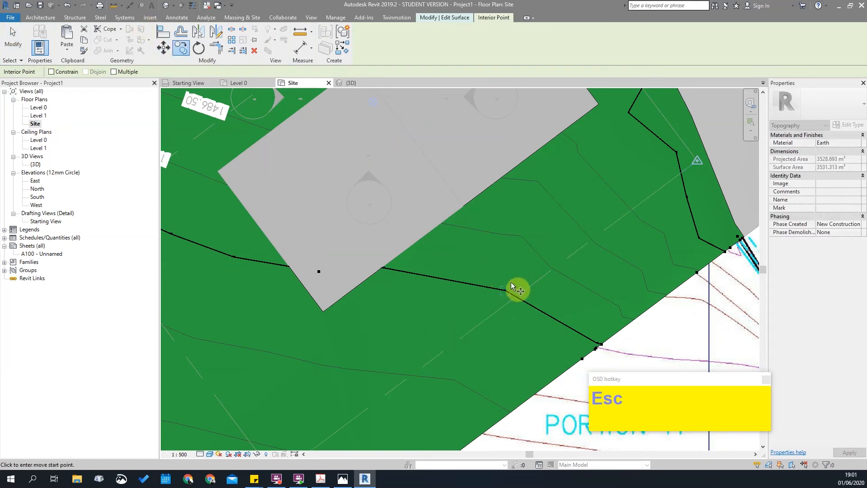
pyautogui.press('Escape')
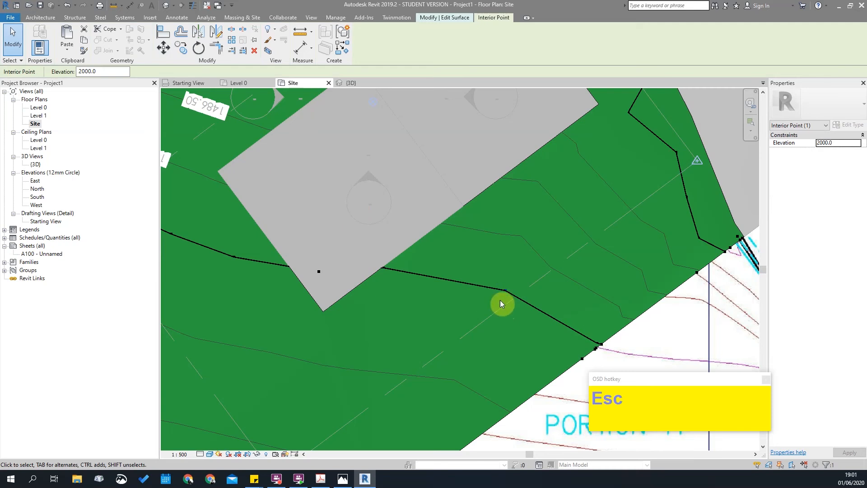
pyautogui.scroll(2, 498, 294)
pyautogui.press('c')
pyautogui.press('space')
pyautogui.click(505, 287)
pyautogui.click(450, 312)
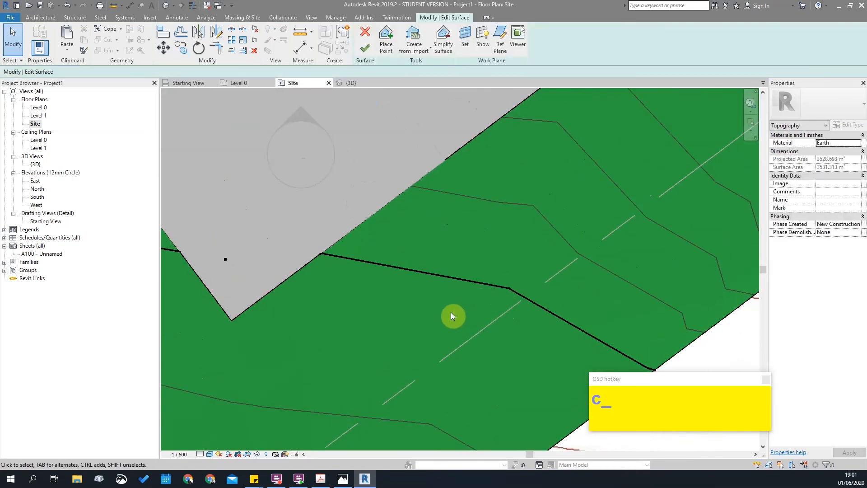
# Copy the 2000 mm interior point beside the upper pad to a spot farther from the road and closer to the pad corner.
pyautogui.click(555, 343)
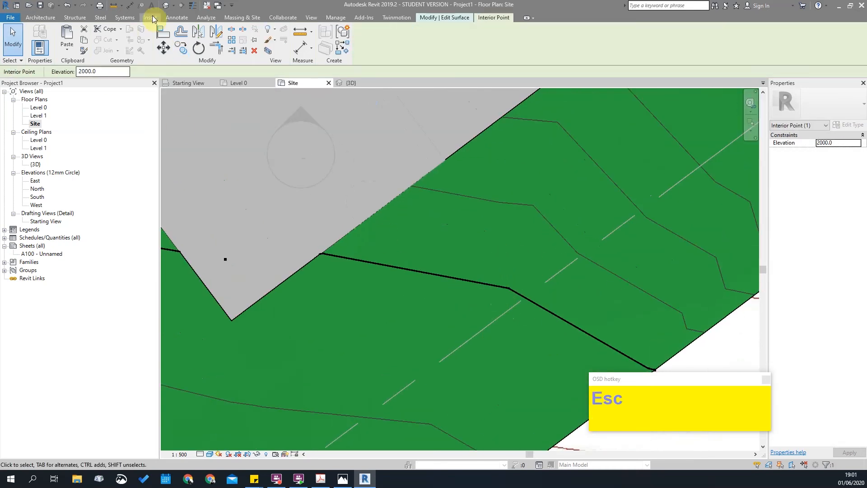
pyautogui.click(180, 46)
pyautogui.click(508, 287)
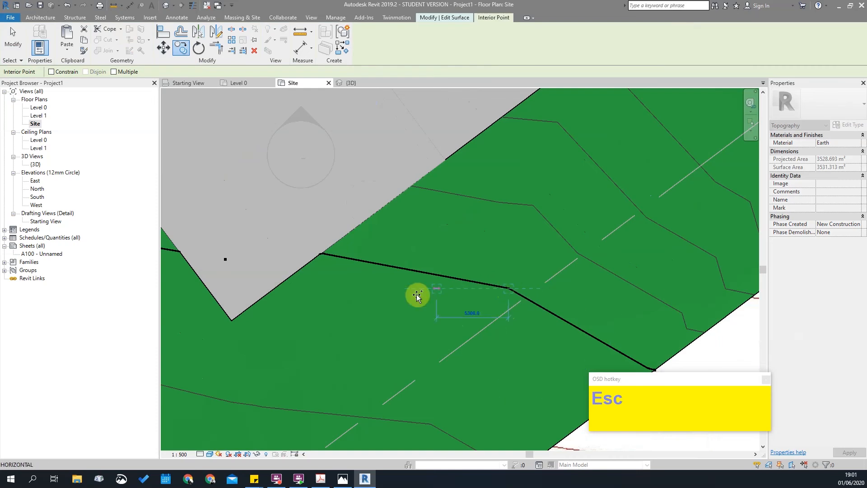
pyautogui.click(426, 324)
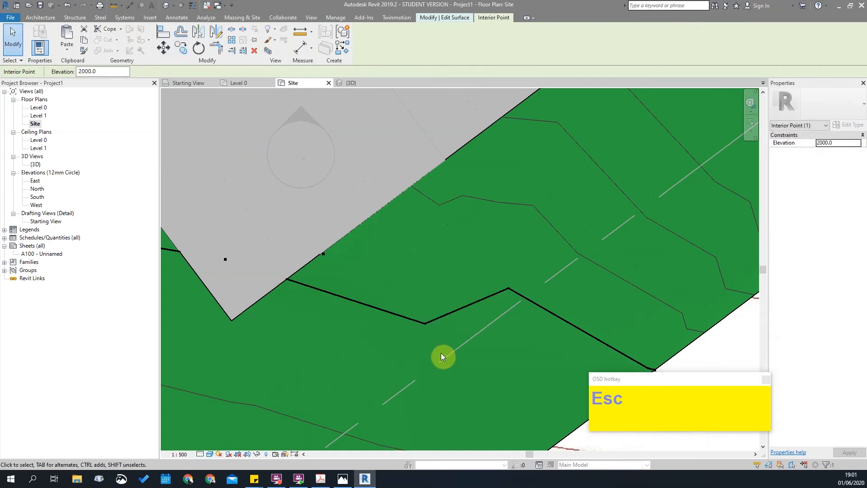
pyautogui.press('Delete')
pyautogui.scroll(-2, 430, 325)
pyautogui.press('Escape')
pyautogui.scroll(1, 429, 323)
pyautogui.click(428, 323)
pyautogui.moveTo(463, 267); pyautogui.dragTo(526, 325)
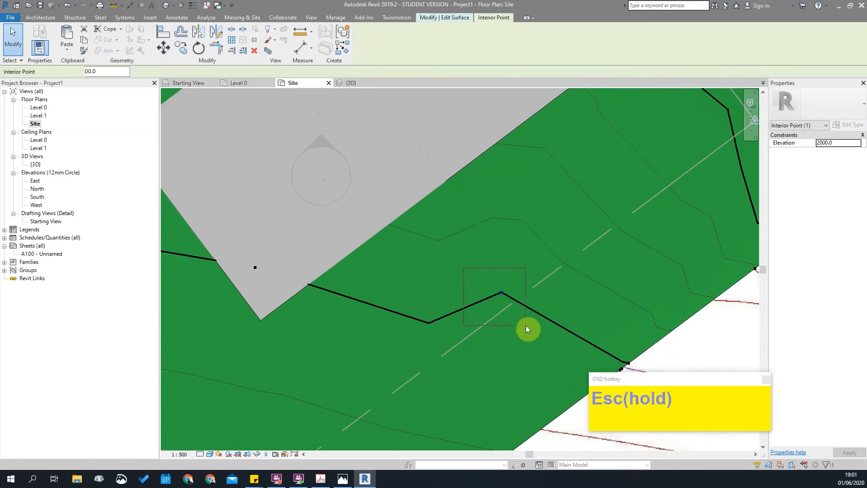
pyautogui.press('Escape')
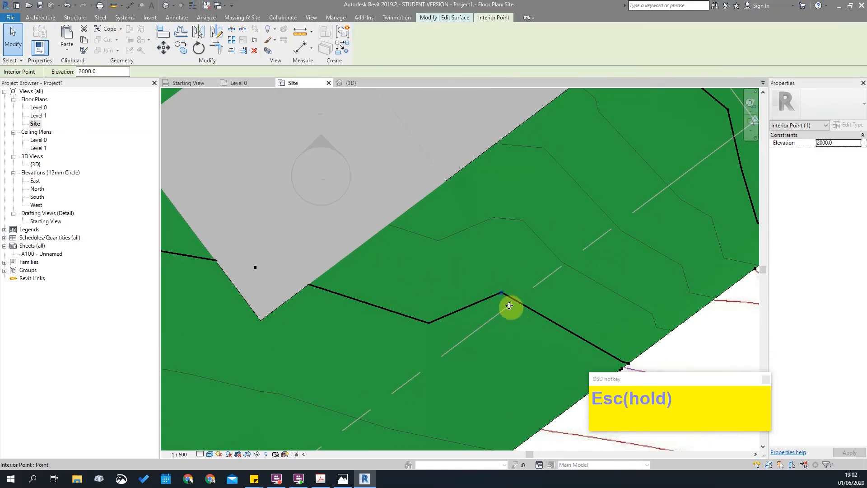
# Copy the original 2000 mm interior point toward the road and set the copy's elevation to 1500 mm.
pyautogui.scroll(-2, 488, 293)
pyautogui.moveTo(550, 248); pyautogui.dragTo(450, 283, button='middle')
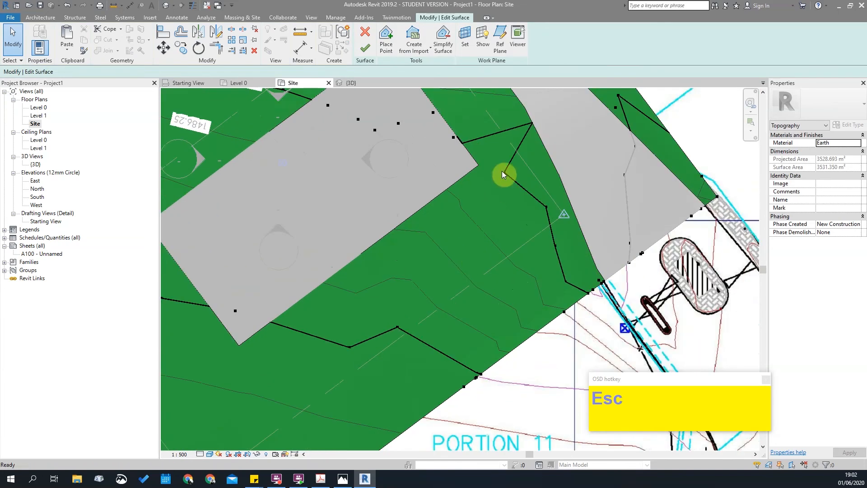
pyautogui.scroll(1, 413, 216)
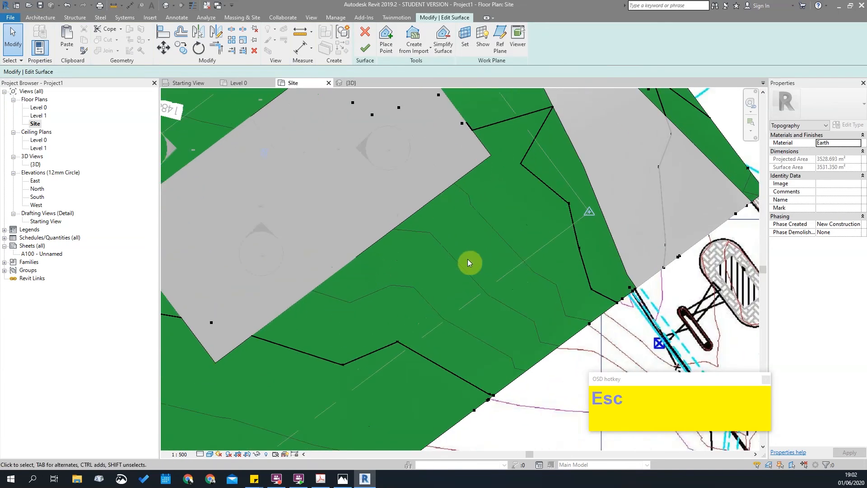
pyautogui.scroll(-2, 462, 285)
pyautogui.scroll(3, 435, 303)
pyautogui.moveTo(346, 306); pyautogui.dragTo(449, 415)
pyautogui.press('c')
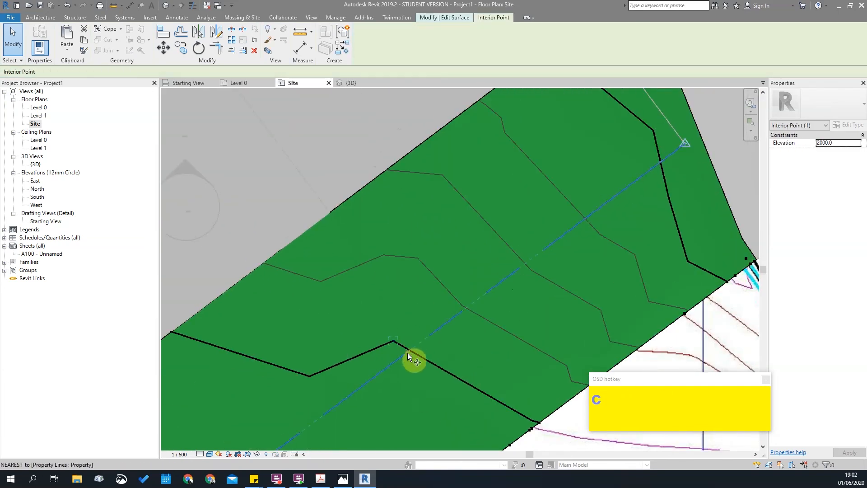
pyautogui.click(396, 343)
pyautogui.click(445, 289)
pyautogui.press('Escape')
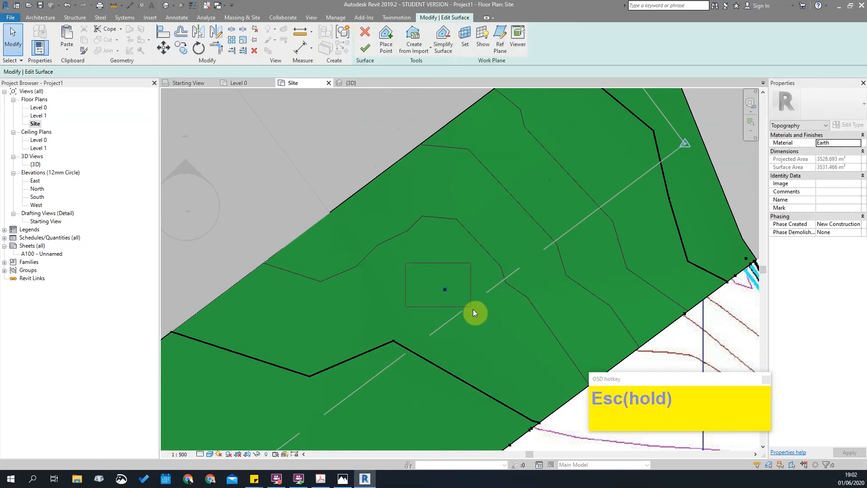
pyautogui.moveTo(466, 305); pyautogui.dragTo(480, 325)
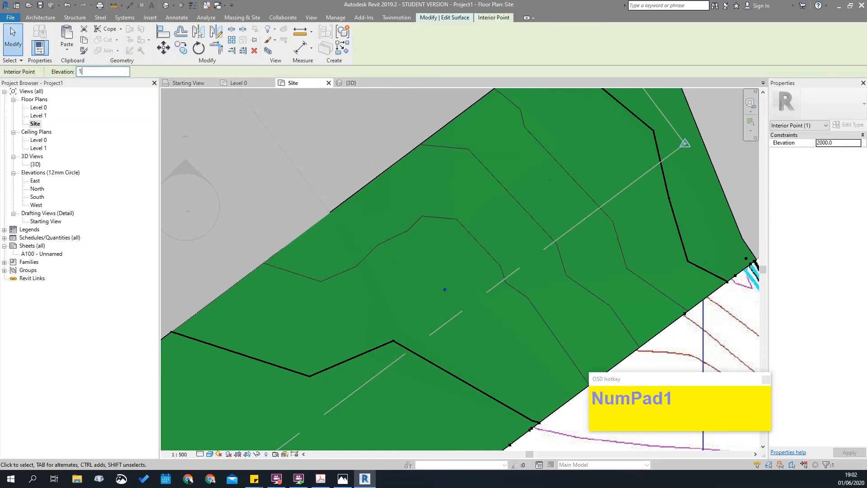
pyautogui.press('Escape')
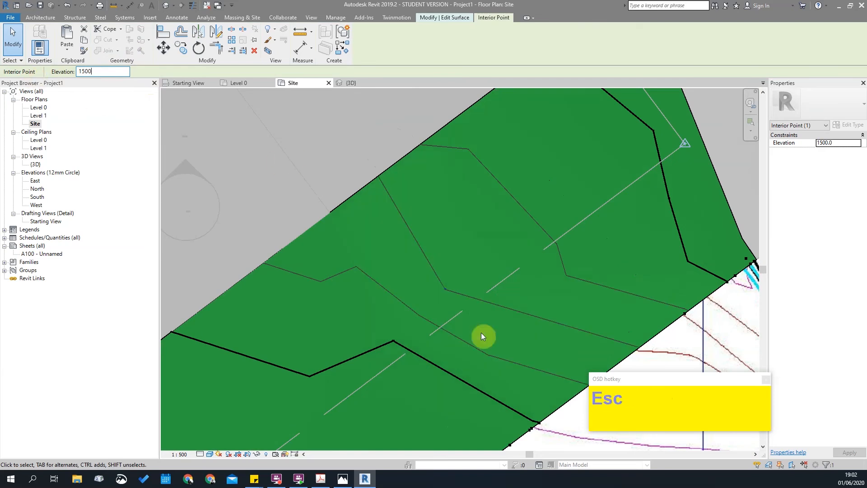
# Copy the 1500 mm interior point to a second location closer to the pads' edge.
pyautogui.press('c')
pyautogui.press('c')
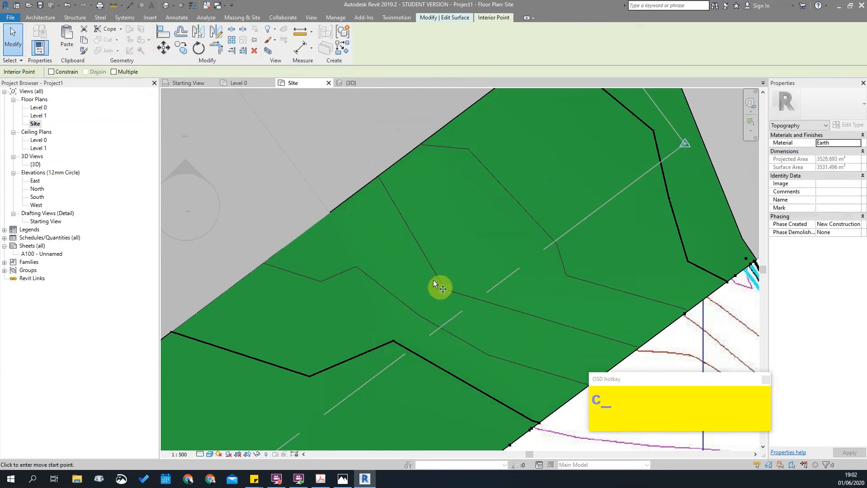
pyautogui.click(445, 290)
pyautogui.click(379, 227)
pyautogui.moveTo(364, 205); pyautogui.dragTo(457, 299)
pyautogui.click(406, 229)
pyautogui.press('c')
pyautogui.press('c')
pyautogui.press('Escape')
# Copy the pair of 1500 mm interior points toward the road and select all four points.
pyautogui.moveTo(382, 202); pyautogui.dragTo(478, 288)
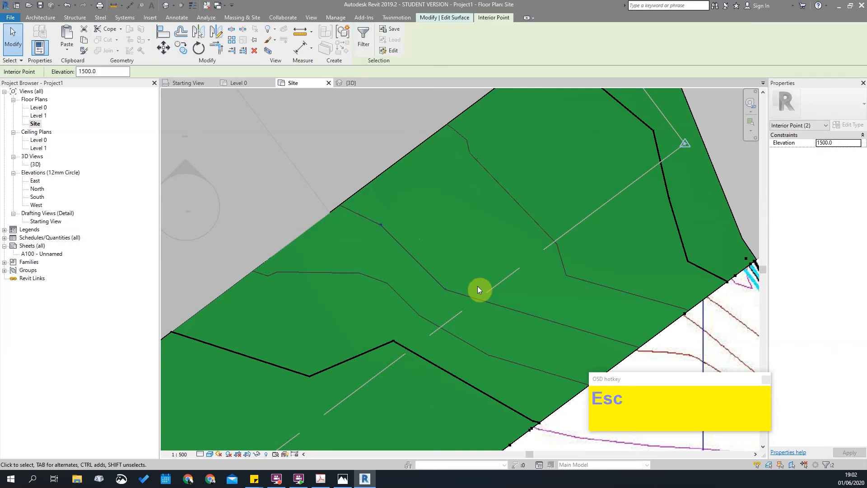
pyautogui.click(181, 48)
pyautogui.click(383, 223)
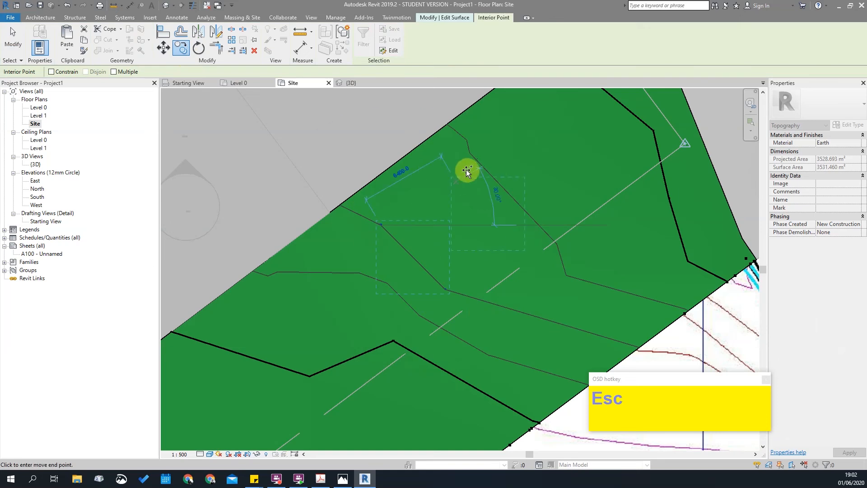
pyautogui.click(492, 133)
pyautogui.press('Escape')
pyautogui.moveTo(367, 108); pyautogui.dragTo(579, 323)
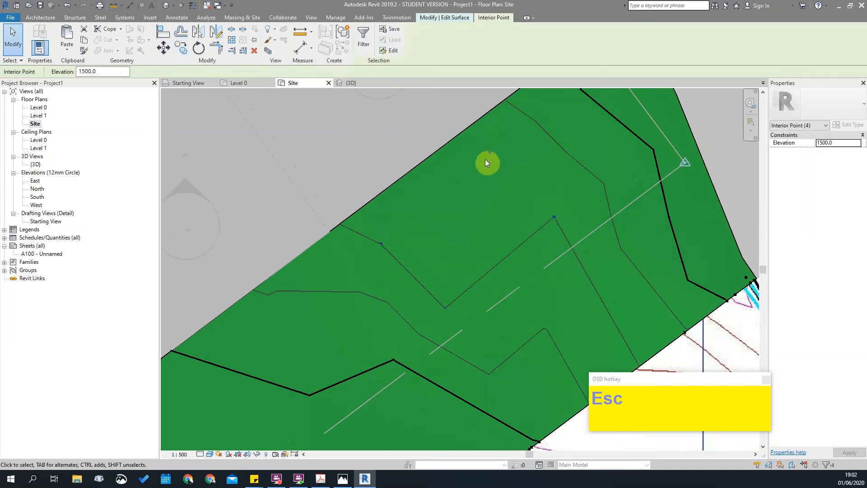
# Finish editing the topography surface and inspect the reshaped terrain beside the pads in 3D.
pyautogui.press('Escape')
pyautogui.scroll(-2, 514, 224)
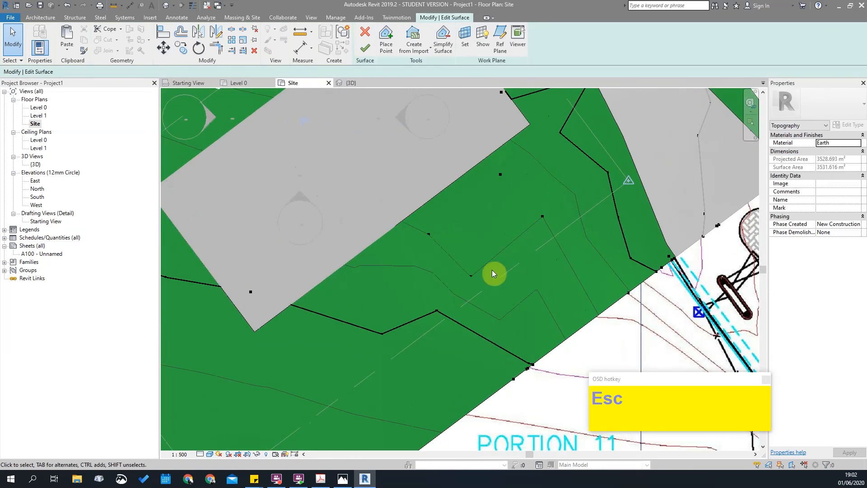
pyautogui.scroll(3, 523, 277)
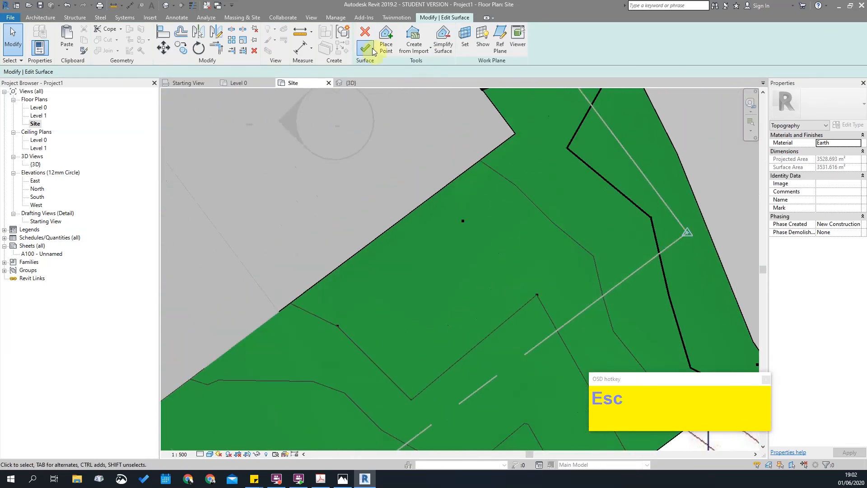
pyautogui.click(373, 50)
pyautogui.scroll(-3, 513, 277)
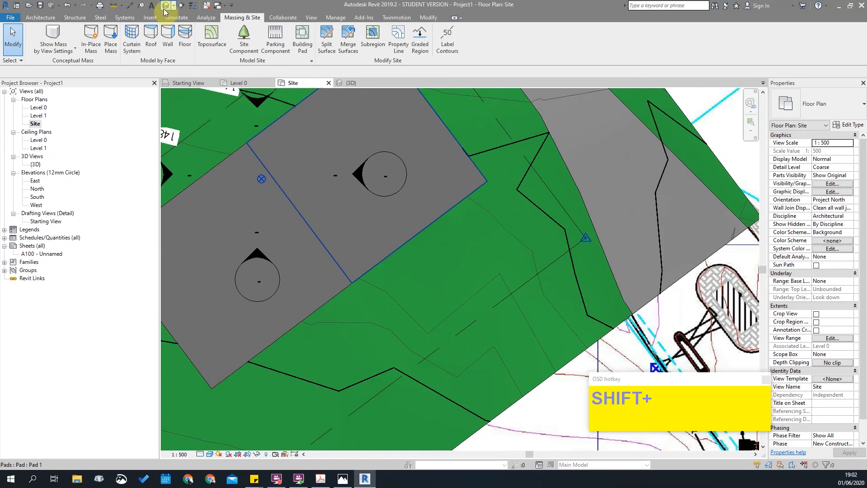
pyautogui.click(161, 5)
pyautogui.keyDown('shift'); pyautogui.moveTo(496, 231); pyautogui.dragTo(559, 315, button='middle'); pyautogui.keyUp('shift')
pyautogui.scroll(3, 413, 221)
pyautogui.scroll(-3, 565, 271)
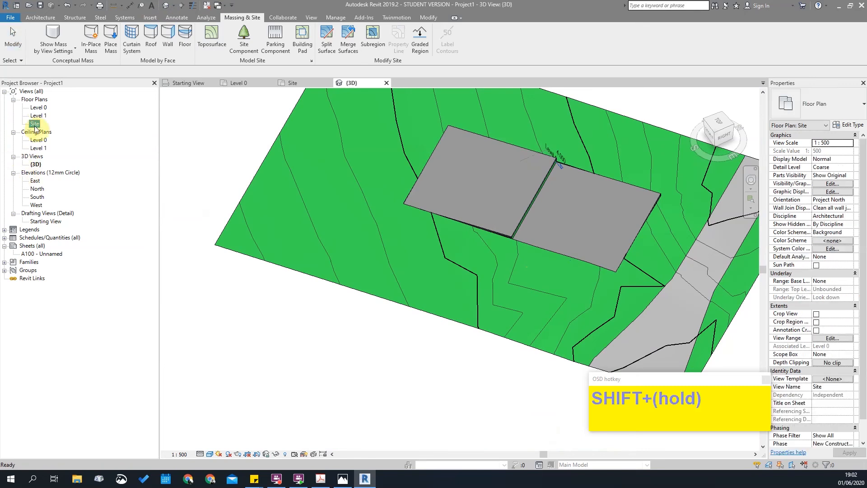
# Draw a section in the Site plan from the road across the terrain alongside the pads, with a far clip offset of about 14307 mm.
pyautogui.doubleClick(33, 124)
pyautogui.click(181, 6)
pyautogui.scroll(-2, 441, 225)
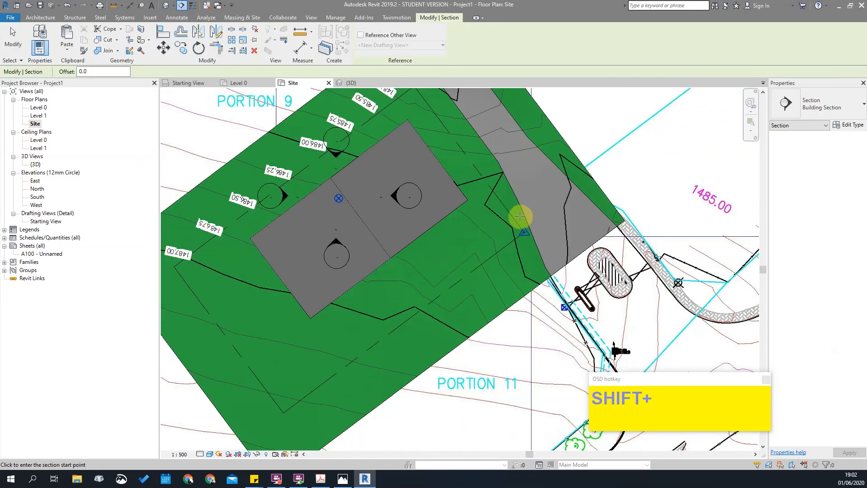
pyautogui.click(528, 186)
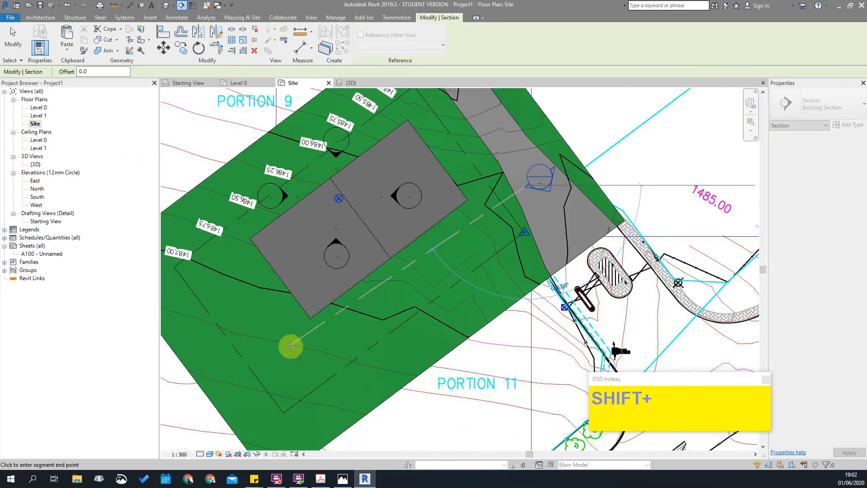
pyautogui.click(242, 410)
pyautogui.press('Escape')
pyautogui.scroll(-1, 445, 285)
pyautogui.scroll(-1, 445, 283)
pyautogui.moveTo(412, 306); pyautogui.dragTo(436, 328)
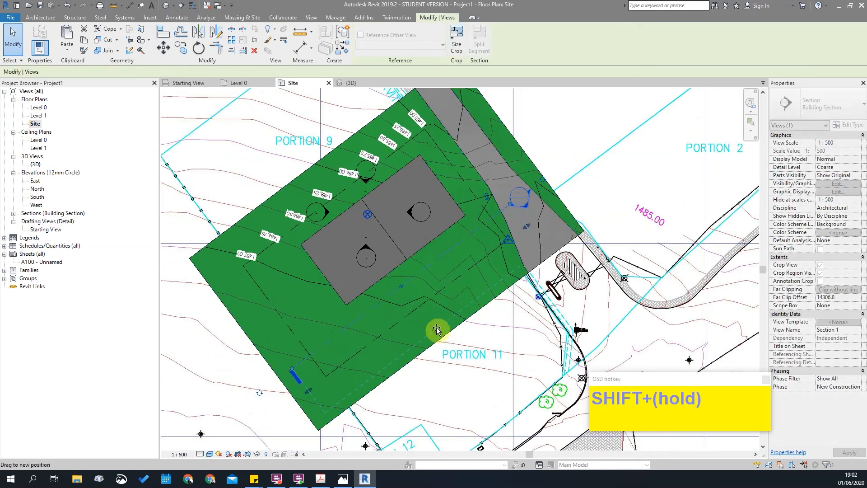
pyautogui.press('Escape')
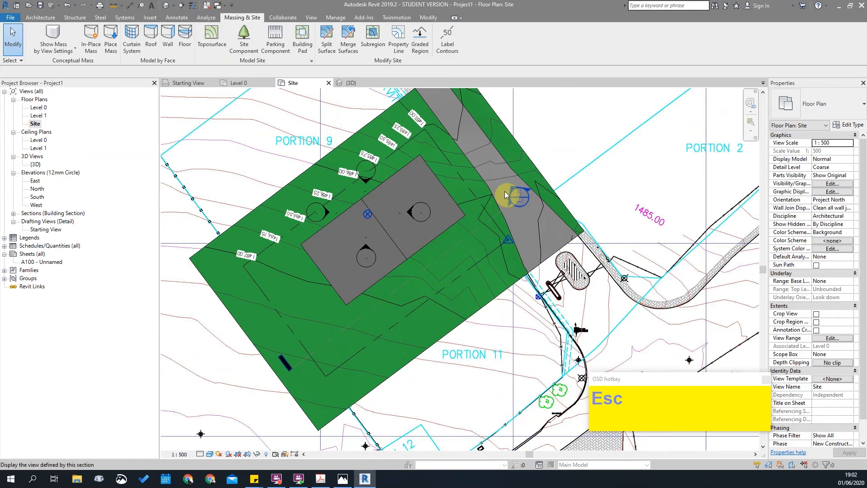
# Open the new section to examine the terrain profile and return to the Site plan.
pyautogui.doubleClick(515, 194)
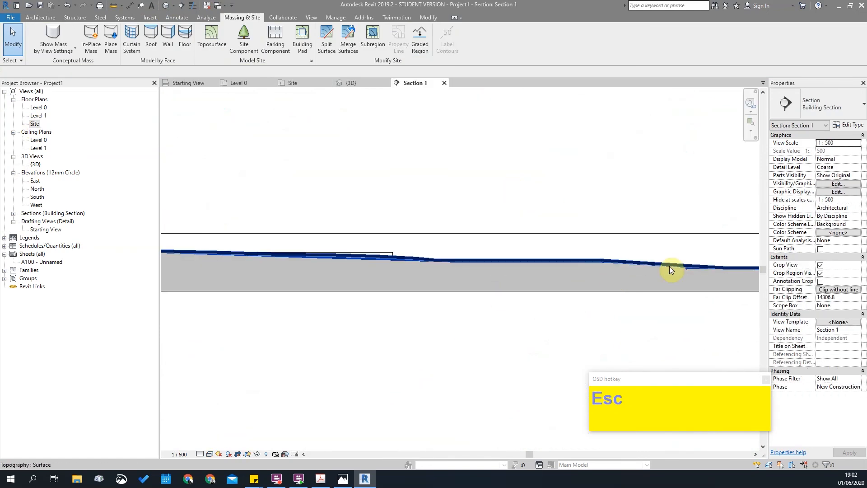
pyautogui.scroll(-2, 589, 257)
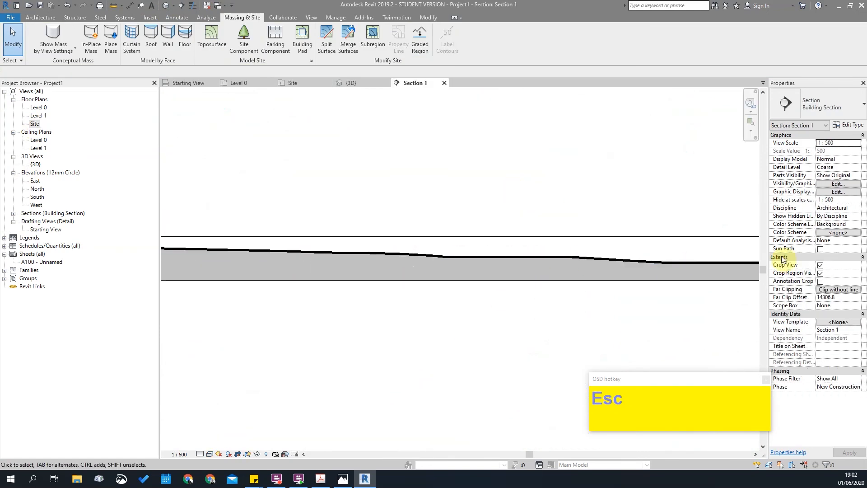
pyautogui.doubleClick(36, 123)
pyautogui.scroll(2, 397, 227)
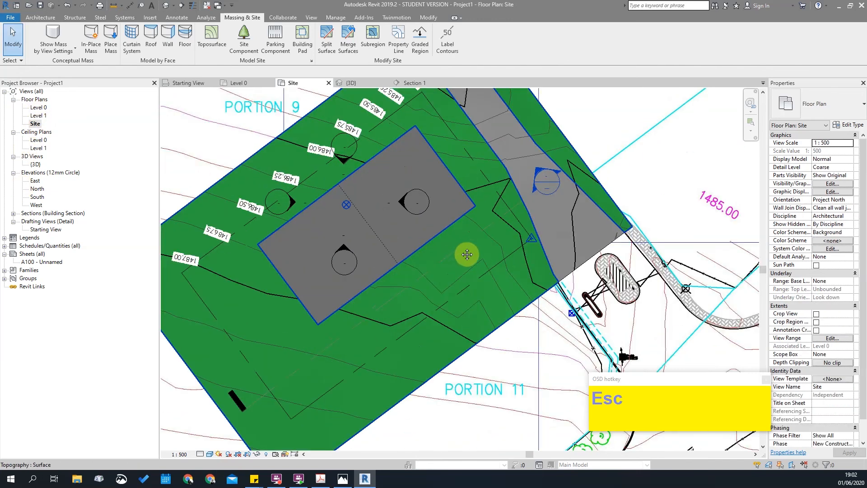
# Edit the topography and place four points at -500 mm relative to the surface, each next to one of the four 1500 mm points.
pyautogui.scroll(2, 459, 239)
pyautogui.click(441, 273)
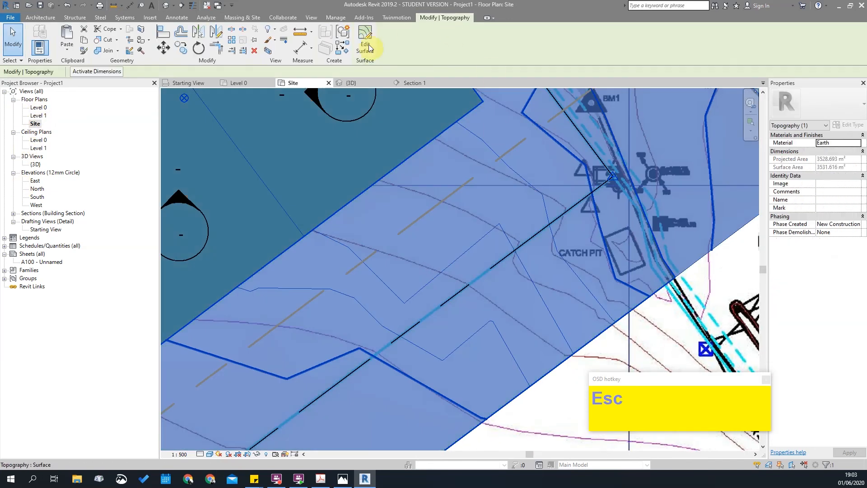
pyautogui.doubleClick(416, 237)
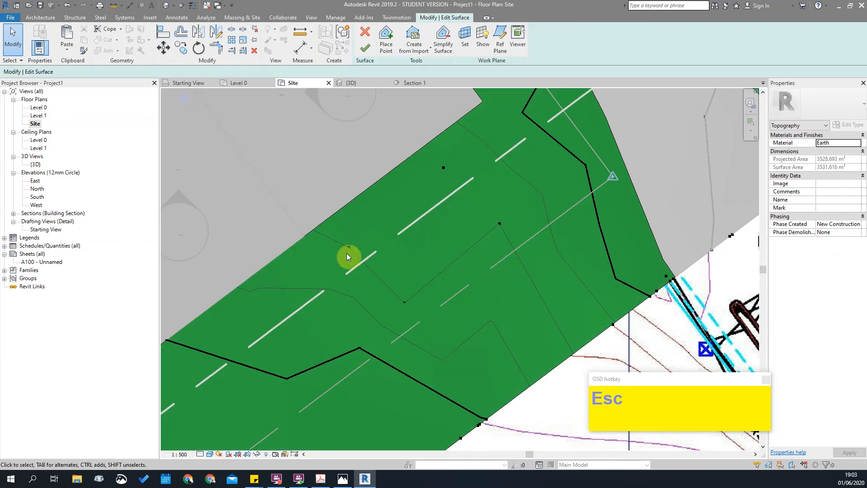
pyautogui.click(386, 38)
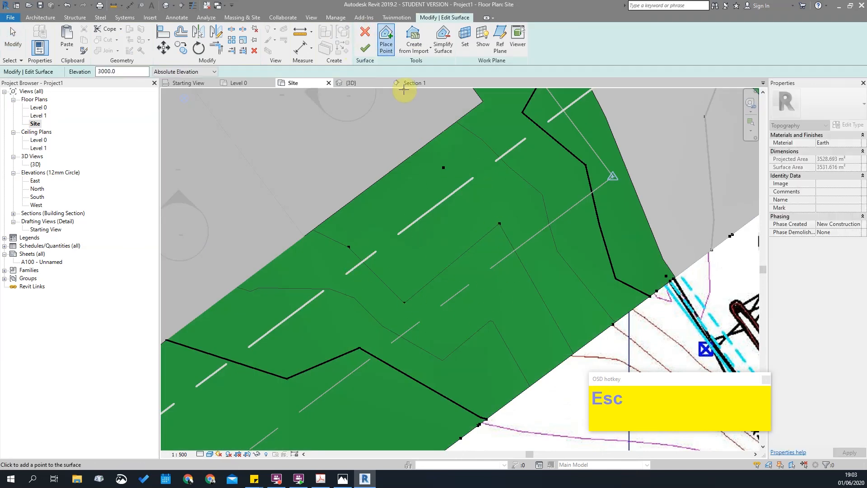
pyautogui.click(203, 73)
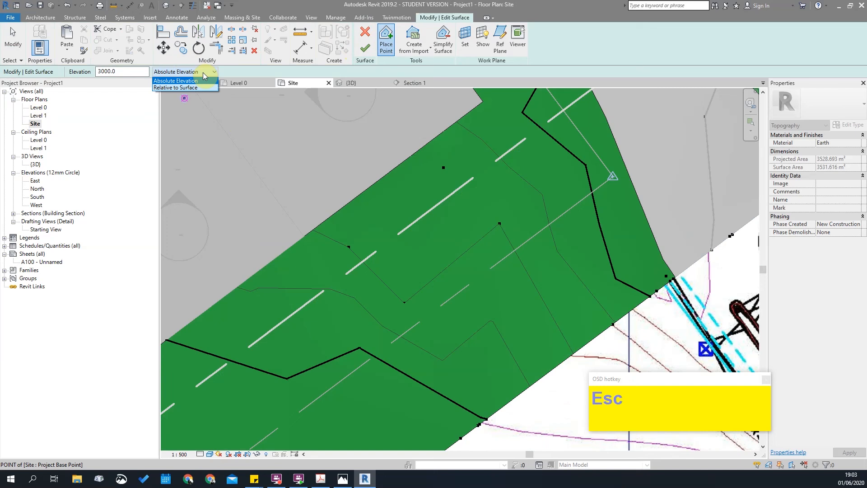
pyautogui.click(183, 87)
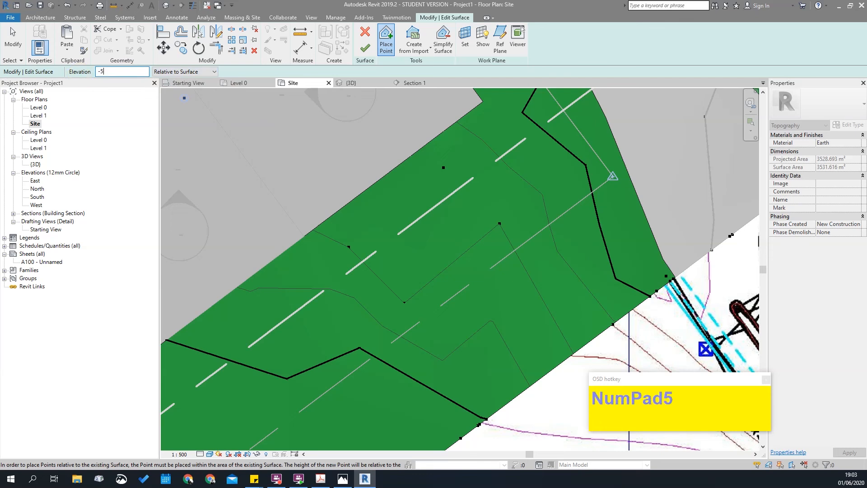
pyautogui.click(357, 251)
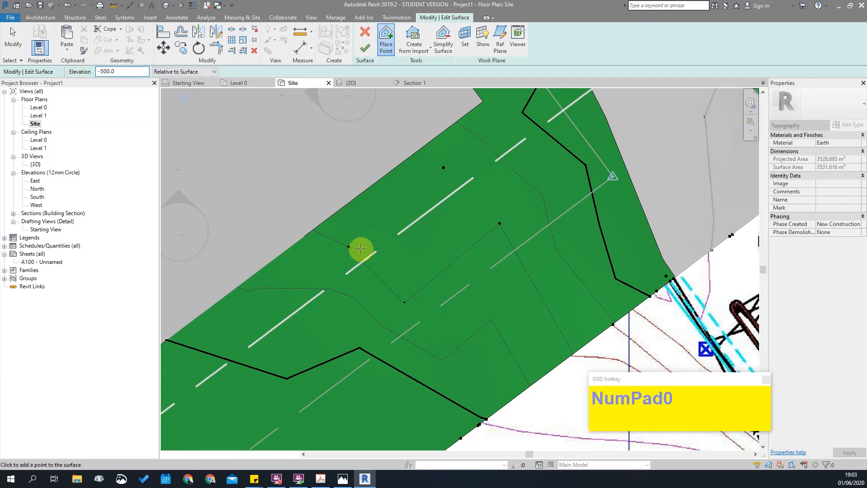
pyautogui.click(446, 179)
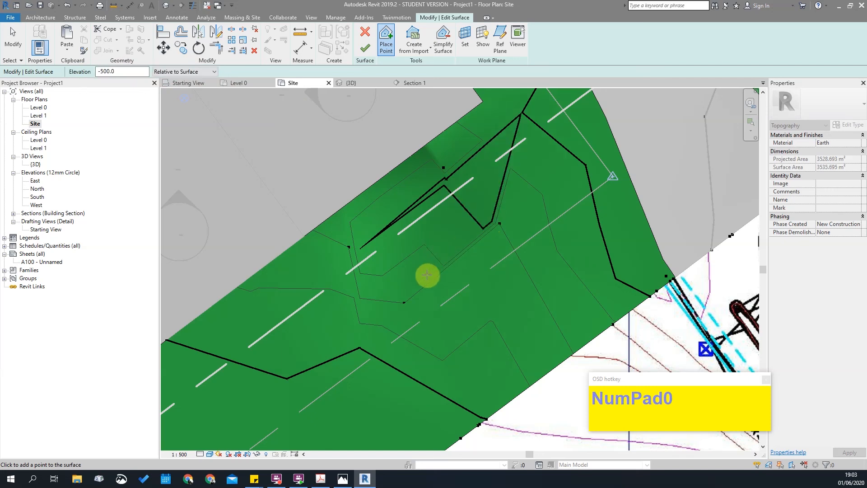
pyautogui.click(402, 288)
pyautogui.scroll(2, 411, 298)
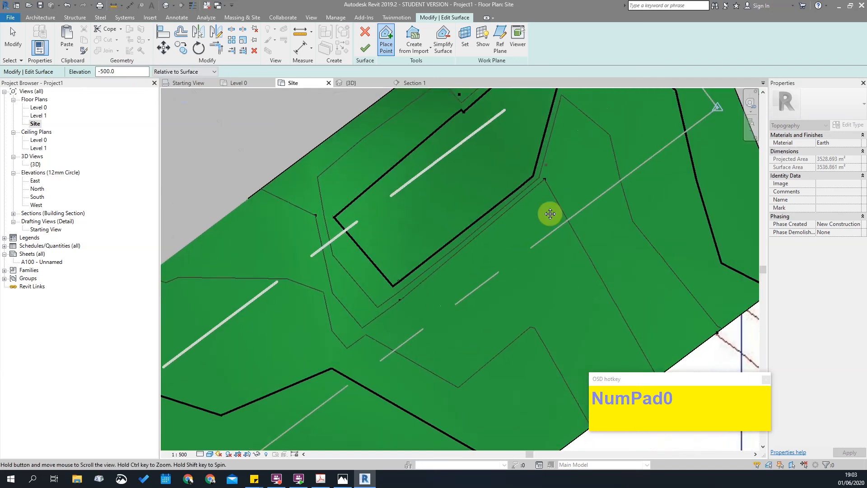
pyautogui.moveTo(545, 164); pyautogui.dragTo(539, 229, button='middle')
pyautogui.scroll(2, 502, 177)
pyautogui.press('Escape')
# Copy the lowered point at the pad-side corner nearest the road to midway along the hollow's road-side short edge.
pyautogui.moveTo(405, 155); pyautogui.dragTo(465, 209)
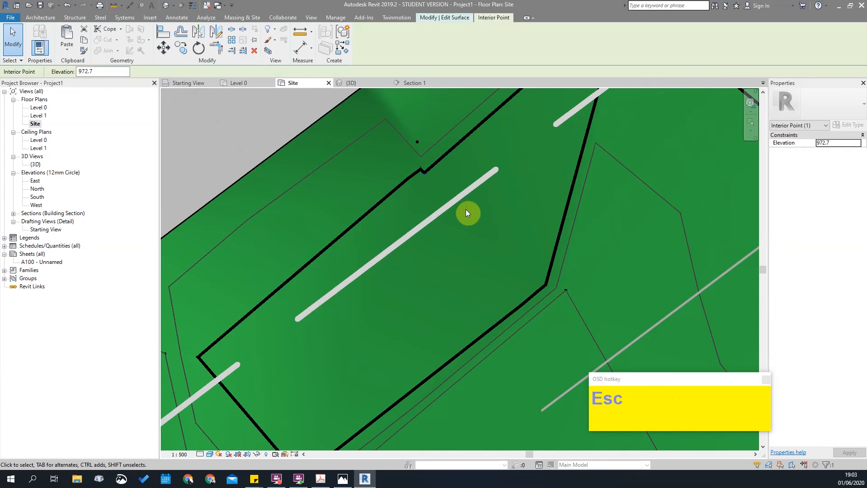
pyautogui.press('c')
pyautogui.press('c')
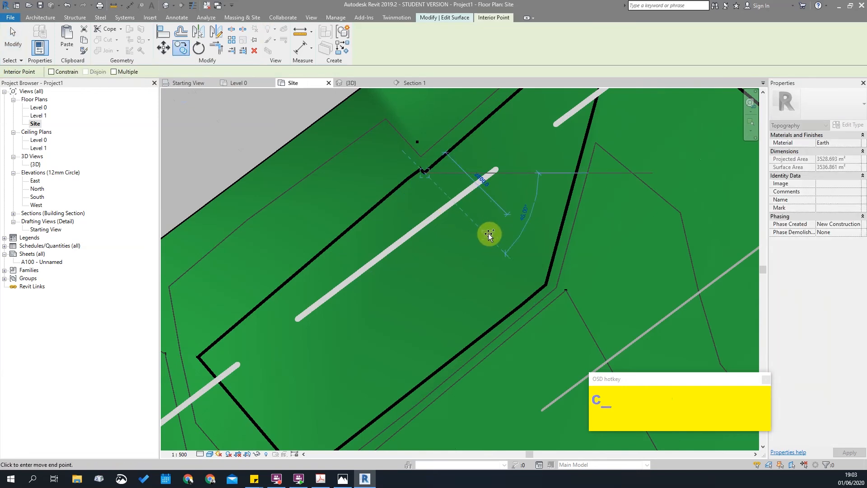
pyautogui.click(481, 228)
pyautogui.press('Escape')
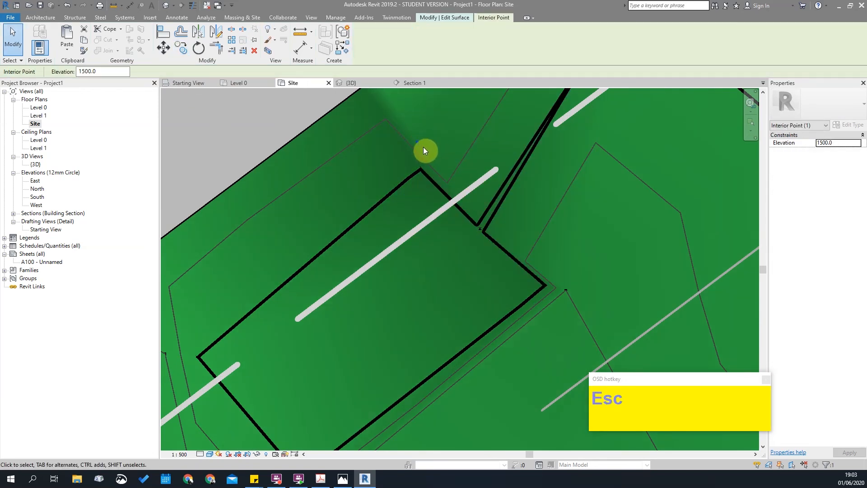
# Copy the 1500 mm point at the same corner to just outside the new lowered point on the road-side edge.
pyautogui.press('c')
pyautogui.press('c')
pyautogui.click(416, 141)
pyautogui.scroll(2, 481, 205)
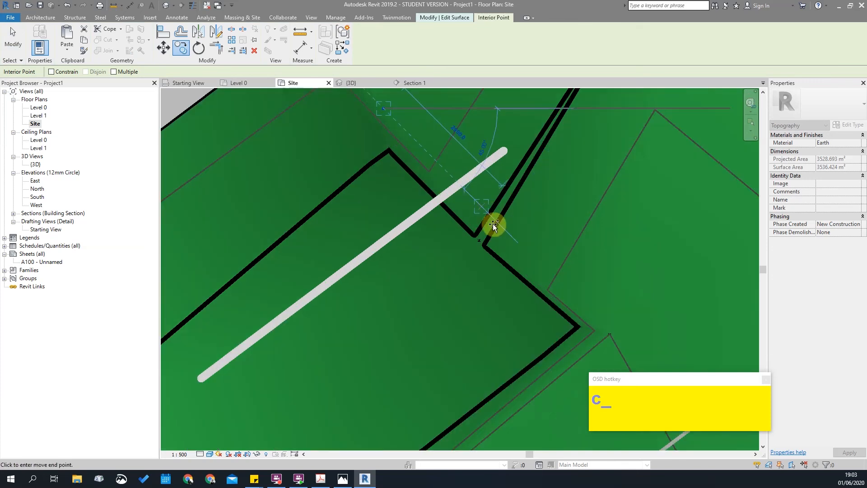
pyautogui.click(496, 225)
pyautogui.scroll(-3, 495, 225)
pyautogui.press('Escape')
# Copy the lowered point at the corner farthest from the pads and road to midway along the hollow's other short edge.
pyautogui.scroll(4, 424, 334)
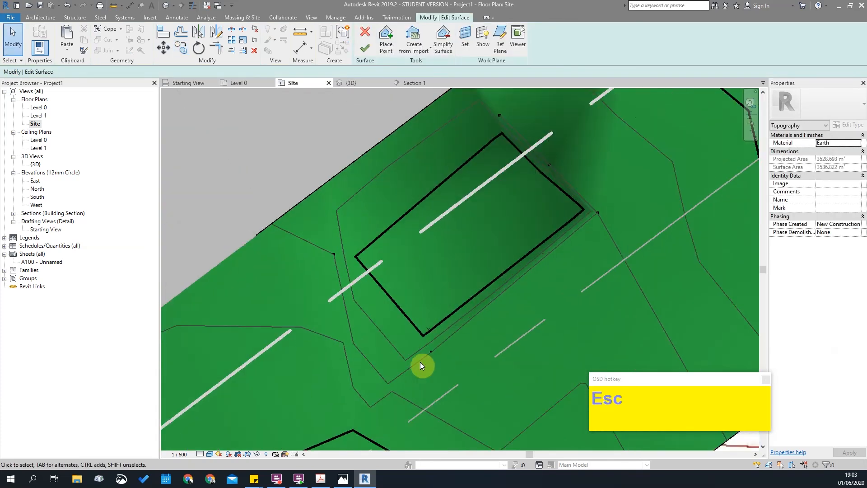
pyautogui.moveTo(461, 359); pyautogui.dragTo(461, 362)
pyautogui.moveTo(368, 237); pyautogui.dragTo(451, 372)
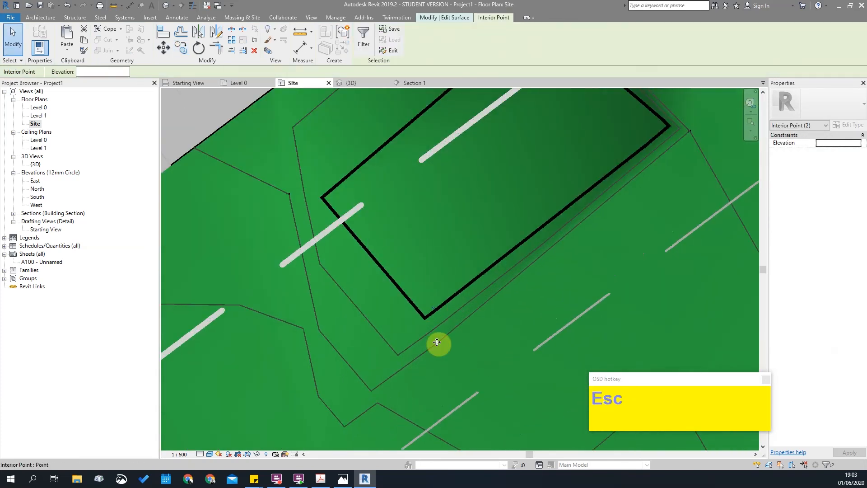
pyautogui.press('Escape')
pyautogui.click(432, 309)
pyautogui.press('c')
pyautogui.press('c')
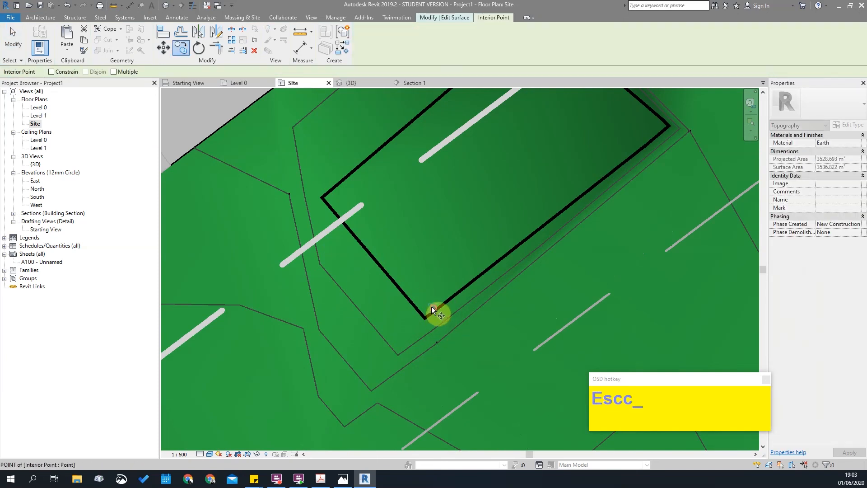
pyautogui.click(432, 309)
pyautogui.click(388, 253)
pyautogui.press('Escape')
# Copy the 1500 mm point at that far corner to just outside the lowered point midway along the short edge away from the road.
pyautogui.click(437, 343)
pyautogui.press('c')
pyautogui.press('space')
pyautogui.click(437, 342)
pyautogui.click(371, 276)
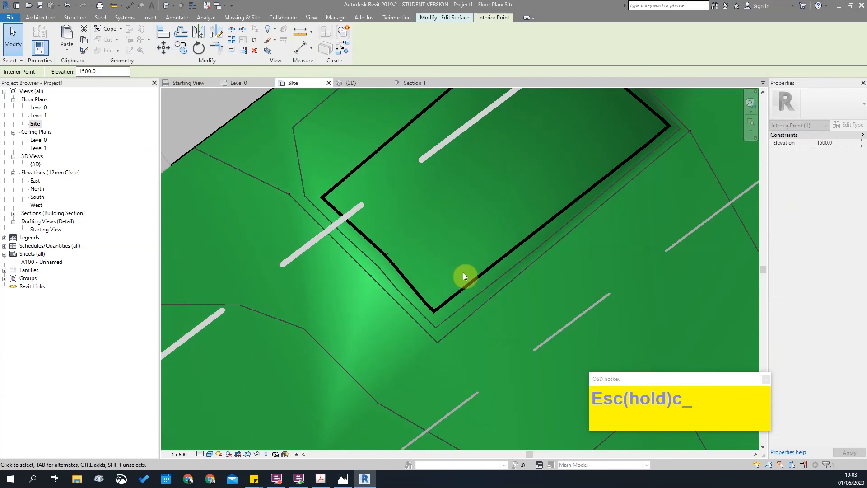
pyautogui.scroll(-3, 418, 299)
pyautogui.press('Escape')
# Copy the lowered point at the pad-side corner away from the road to midway along the hollow's long edge facing the pads.
pyautogui.scroll(2, 404, 227)
pyautogui.moveTo(377, 249); pyautogui.dragTo(344, 319, button='middle')
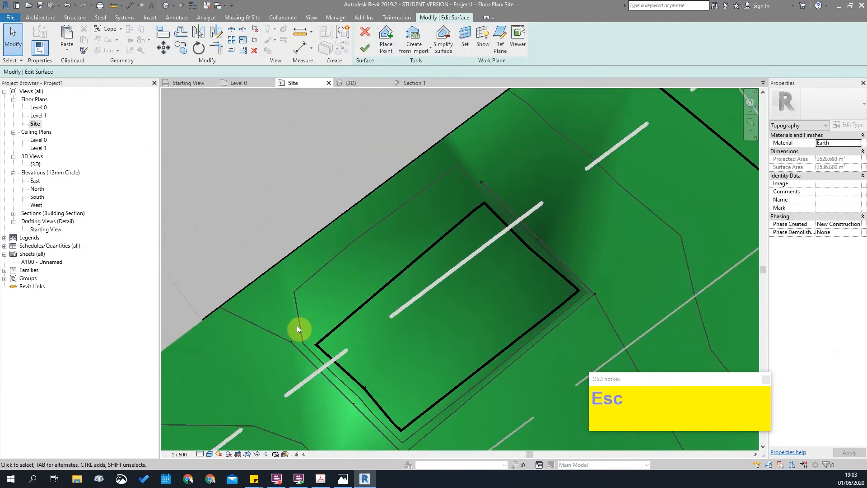
pyautogui.moveTo(293, 319); pyautogui.dragTo(347, 376)
pyautogui.press('c')
pyautogui.press('space')
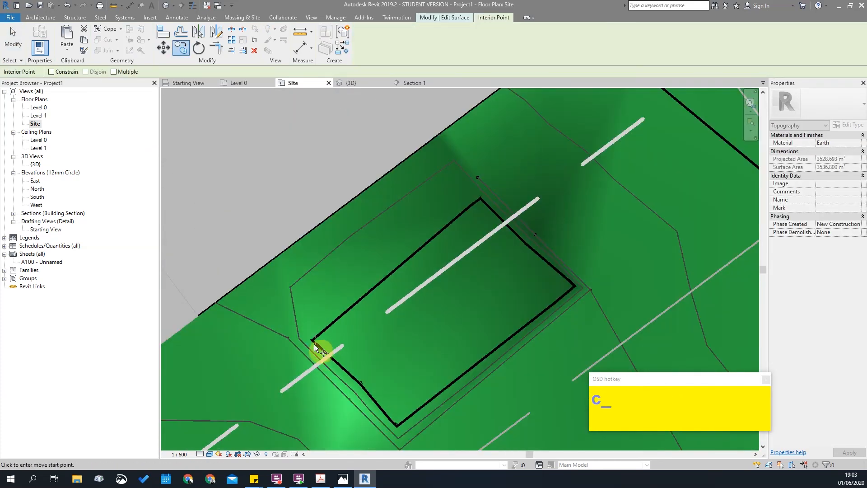
pyautogui.click(313, 340)
pyautogui.click(401, 267)
pyautogui.press('Escape')
# Copy the lowered point at the corner farthest from the pads and road to midway along the long edge opposite the pads.
pyautogui.press('c')
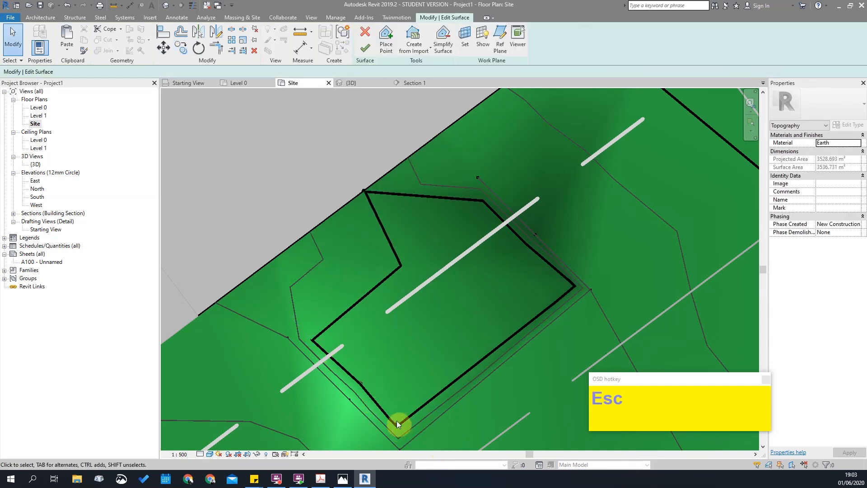
pyautogui.press('c')
pyautogui.click(396, 430)
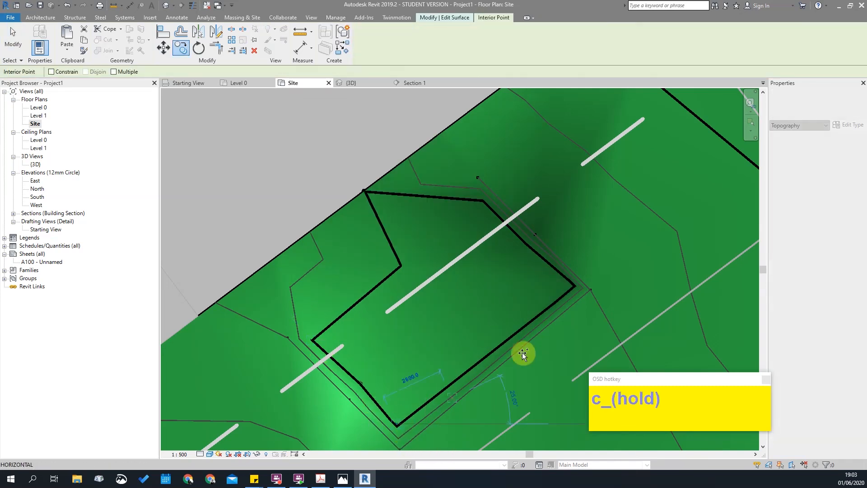
pyautogui.click(491, 349)
pyautogui.press('Escape')
# Copy the outer 1500 mm point at that far corner to just outside the new lowered point on the long edge opposite the pads.
pyautogui.moveTo(396, 442); pyautogui.dragTo(353, 357, button='middle')
pyautogui.scroll(3, 351, 374)
pyautogui.moveTo(319, 331); pyautogui.dragTo(392, 392)
pyautogui.press('c')
pyautogui.press('c')
pyautogui.click(358, 357)
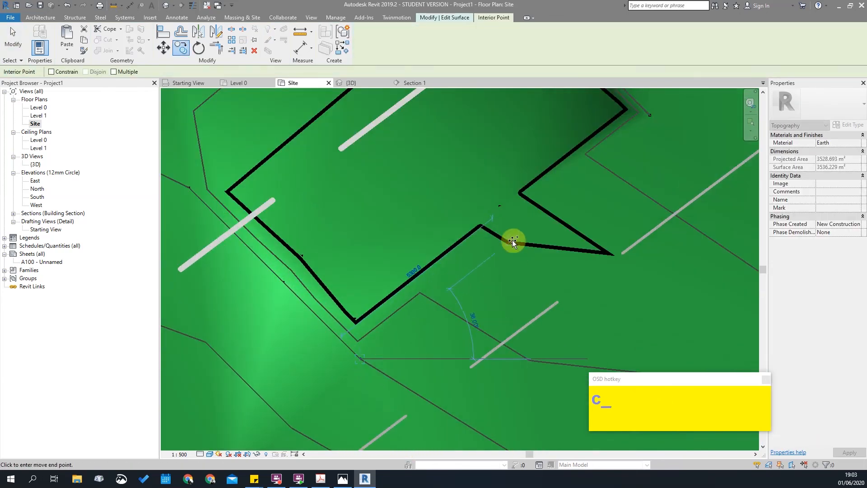
pyautogui.click(517, 221)
pyautogui.scroll(-3, 626, 238)
pyautogui.moveTo(560, 237); pyautogui.dragTo(552, 313, button='middle')
pyautogui.press('Escape')
pyautogui.scroll(2, 466, 301)
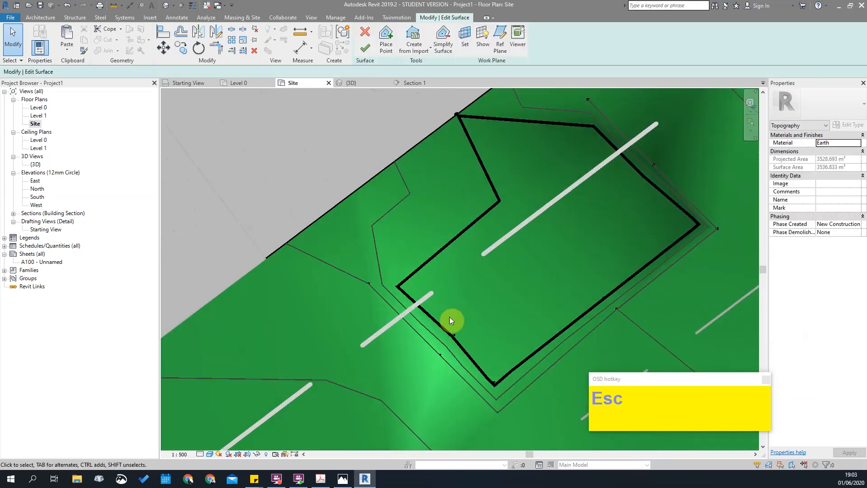
pyautogui.moveTo(432, 351); pyautogui.dragTo(448, 374)
pyautogui.press('c')
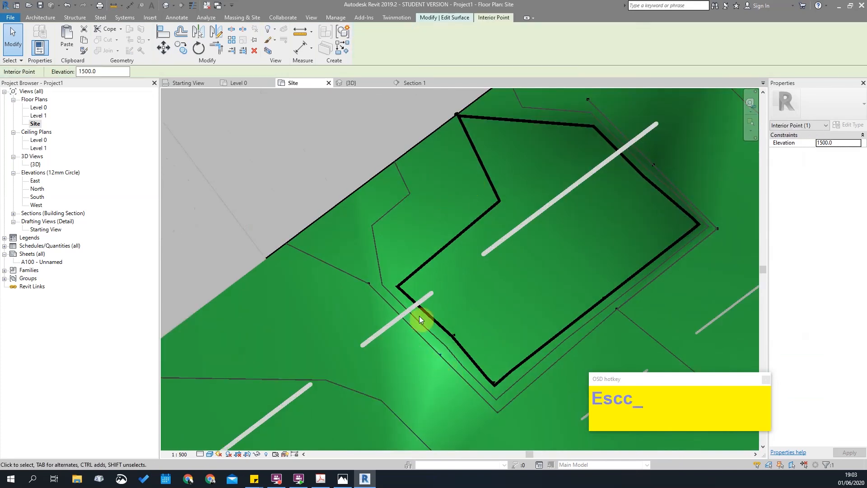
pyautogui.press('Escape')
# Copy the outer 1500 mm point at the pad-side corner away from the road to just outside the lowered point on the pad-facing long edge.
pyautogui.moveTo(348, 248); pyautogui.dragTo(369, 282)
pyautogui.press('c')
pyautogui.click(368, 283)
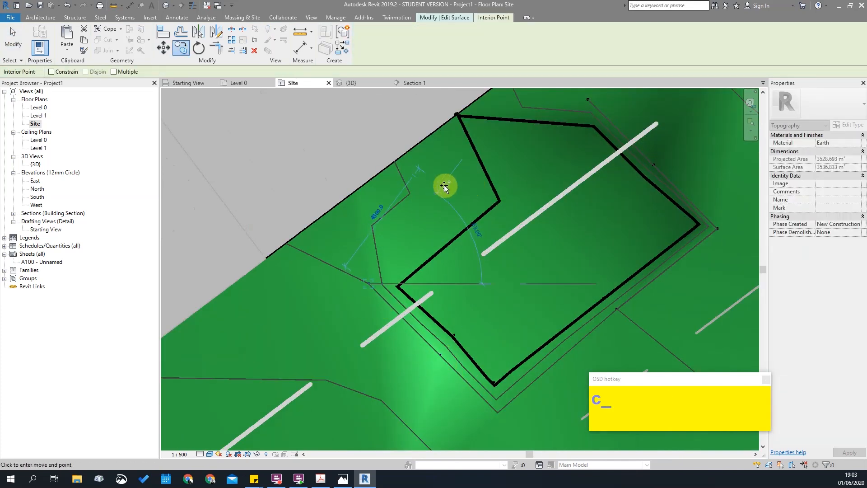
pyautogui.click(484, 191)
pyautogui.moveTo(573, 166); pyautogui.dragTo(513, 237, button='middle')
pyautogui.press('Escape')
pyautogui.scroll(-2, 503, 231)
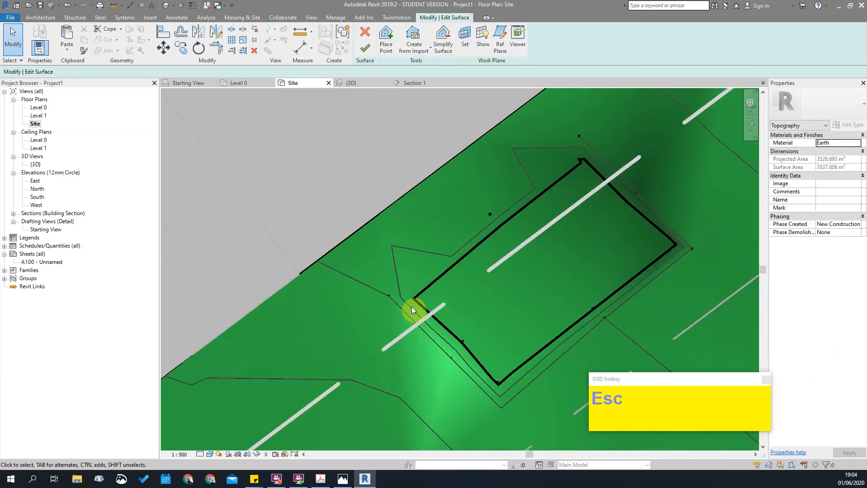
# Copy the inner and outer points midway along the pad-facing long edge toward the hollow's corner away from the road.
pyautogui.scroll(3, 412, 310)
pyautogui.moveTo(496, 148); pyautogui.dragTo(592, 225)
pyautogui.press('c')
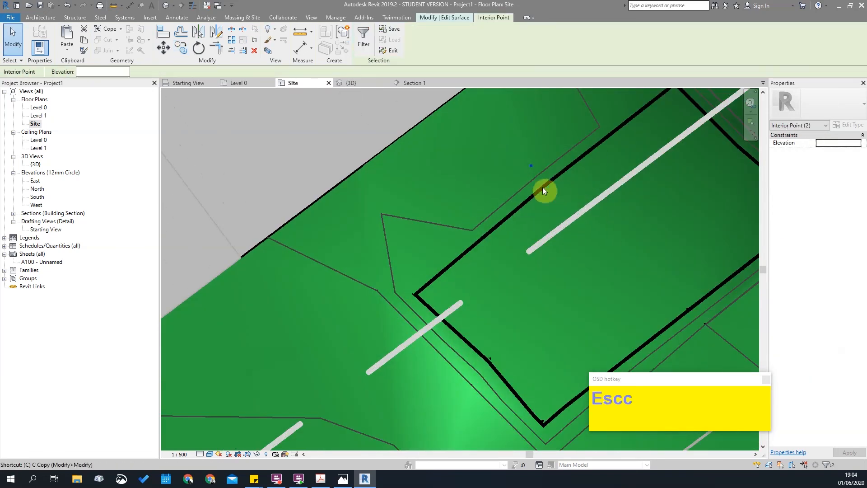
pyautogui.click(546, 181)
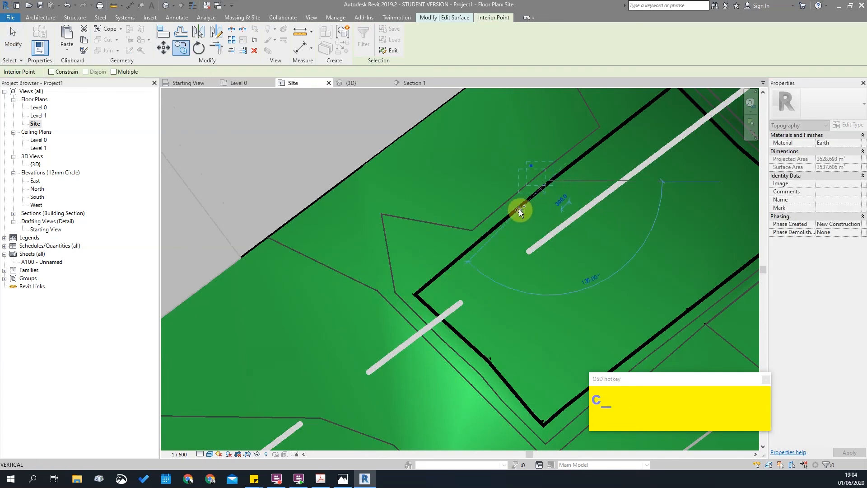
pyautogui.click(451, 266)
# Copy the same pair of midway points along the pad-facing long edge toward the hollow's road-side corner.
pyautogui.scroll(-3, 557, 244)
pyautogui.scroll(3, 452, 344)
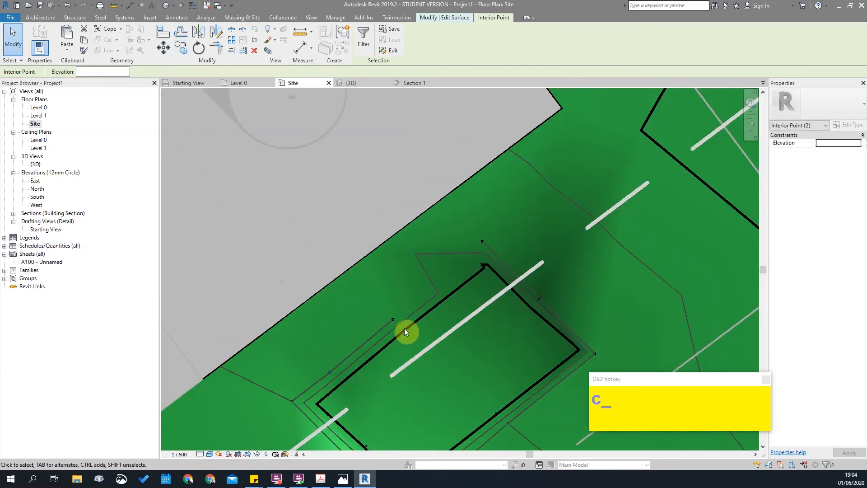
pyautogui.scroll(2, 415, 343)
pyautogui.press('c')
pyautogui.click(399, 317)
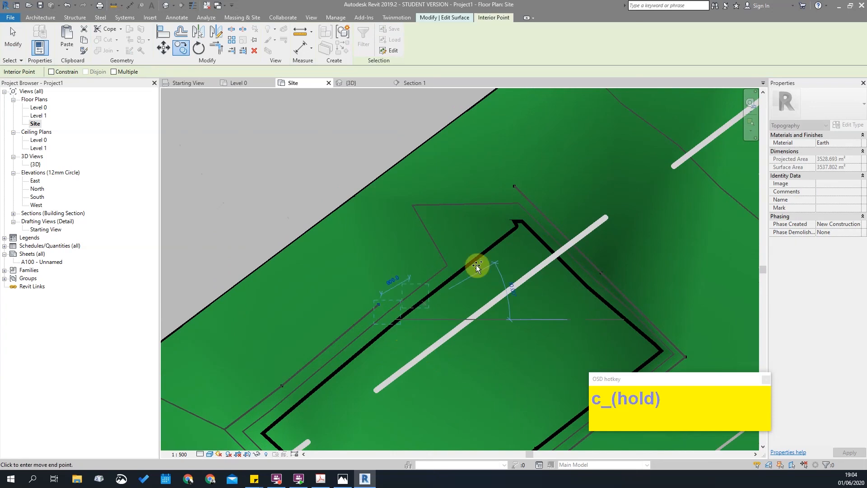
pyautogui.click(489, 248)
pyautogui.scroll(-3, 510, 256)
pyautogui.press('Escape')
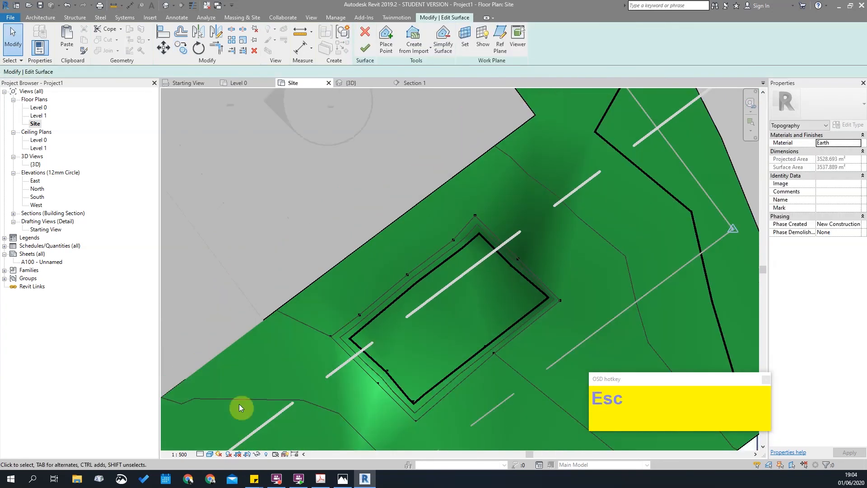
# Set the Site plan's visual style to Wireframe.
pyautogui.click(200, 453)
pyautogui.click(210, 454)
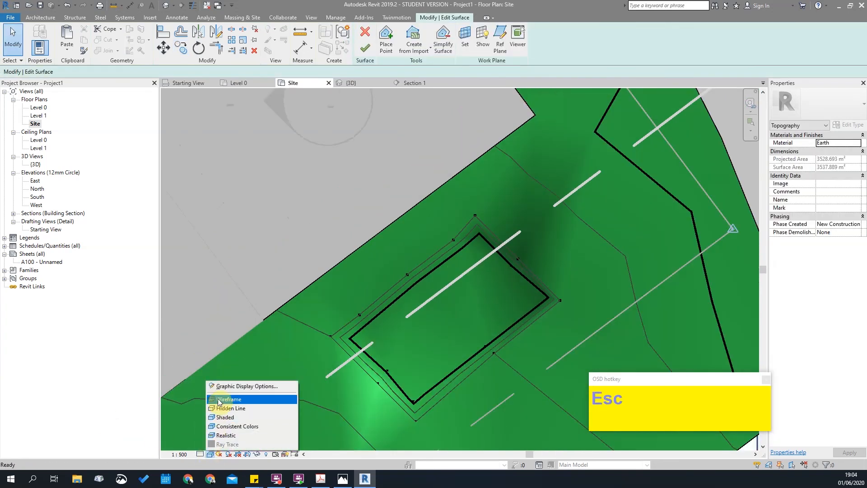
pyautogui.click(219, 399)
pyautogui.moveTo(469, 309); pyautogui.dragTo(454, 250, button='middle')
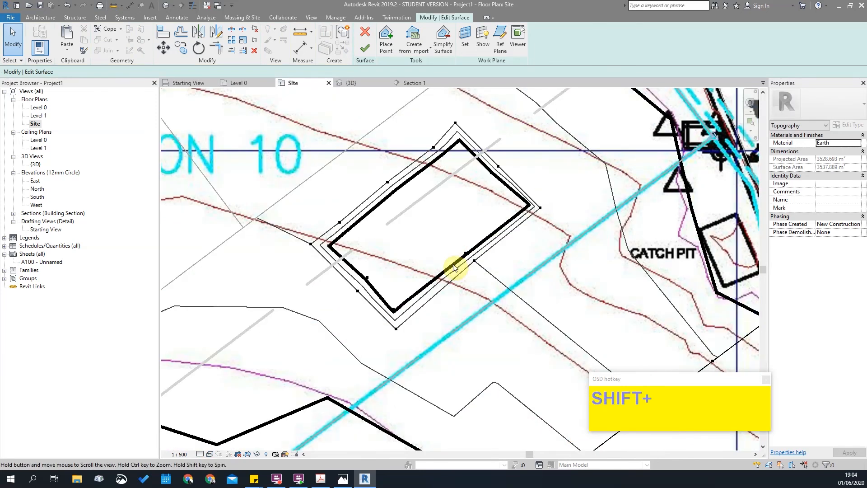
pyautogui.moveTo(410, 190); pyautogui.dragTo(437, 252, button='middle')
pyautogui.scroll(-2, 438, 252)
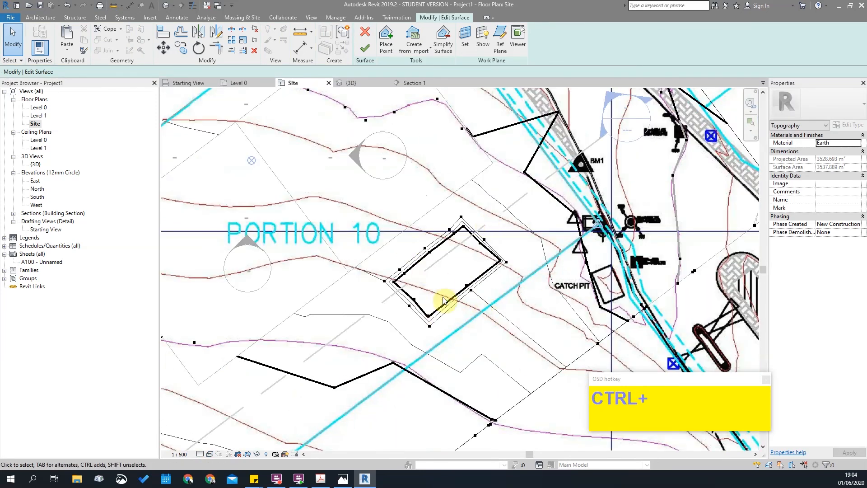
pyautogui.moveTo(477, 310); pyautogui.dragTo(444, 360, button='middle')
pyautogui.scroll(2, 374, 282)
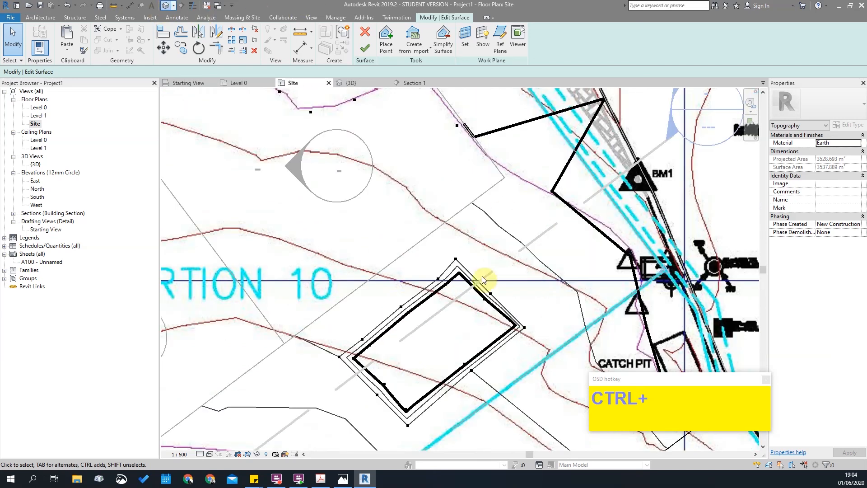
# Open the 3D view and display it from the top in Wireframe with thin lines.
pyautogui.keyDown('shift'); pyautogui.moveTo(629, 233); pyautogui.dragTo(558, 230, button='middle'); pyautogui.keyUp('shift')
pyautogui.scroll(3, 559, 230)
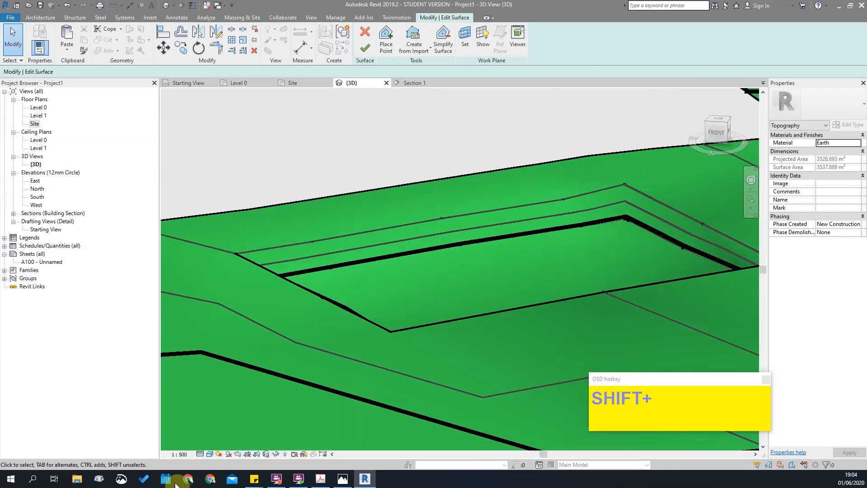
pyautogui.click(200, 453)
pyautogui.click(230, 405)
pyautogui.keyDown('shift'); pyautogui.moveTo(509, 237); pyautogui.dragTo(440, 251, button='middle'); pyautogui.keyUp('shift')
pyautogui.click(200, 6)
pyautogui.keyDown('shift'); pyautogui.moveTo(512, 268); pyautogui.dragTo(472, 359, button='middle'); pyautogui.keyUp('shift')
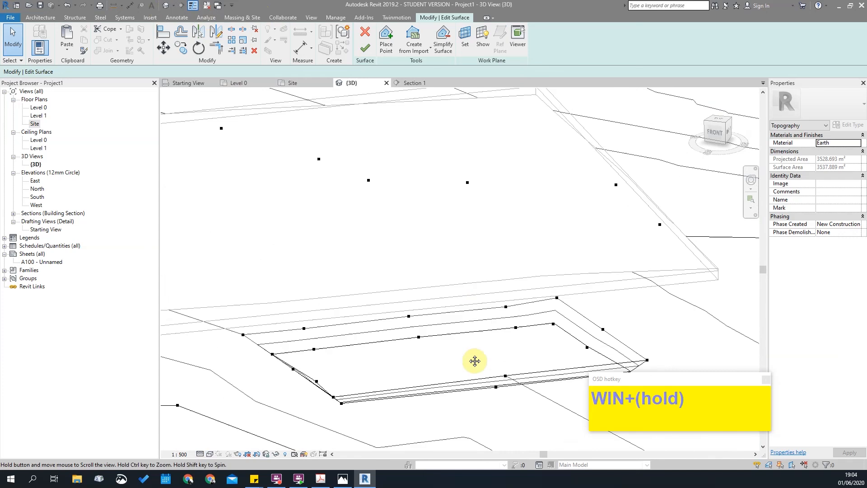
pyautogui.click(721, 124)
pyautogui.scroll(5, 519, 280)
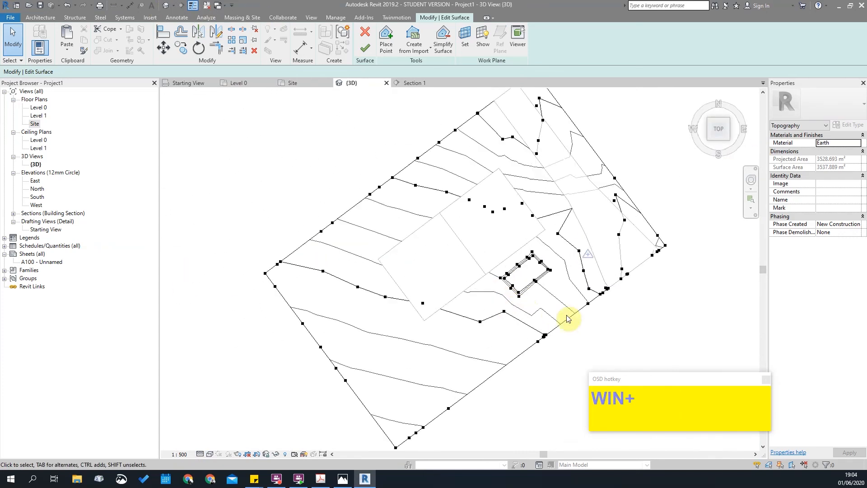
# Copy the pair of points midway along the long edge opposite the pads about 3000 mm toward the corner away from the road.
pyautogui.scroll(3, 544, 323)
pyautogui.moveTo(490, 153); pyautogui.dragTo(634, 321)
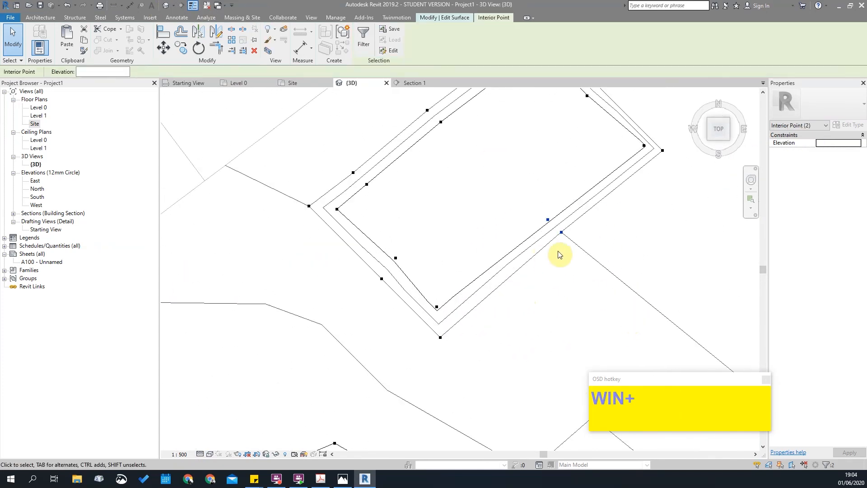
pyautogui.press('c')
pyautogui.press('space')
pyautogui.click(562, 233)
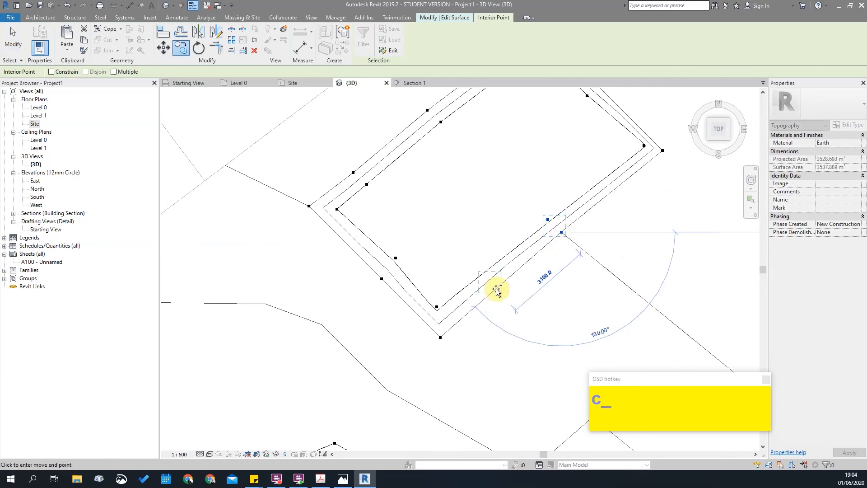
pyautogui.click(499, 284)
# Copy the same midway pair on the edge opposite the pads about 2800 mm toward the road-side corner.
pyautogui.moveTo(556, 266); pyautogui.dragTo(525, 323, button='middle')
pyautogui.moveTo(483, 256); pyautogui.dragTo(551, 316)
pyautogui.press('c')
pyautogui.press('space')
pyautogui.click(530, 288)
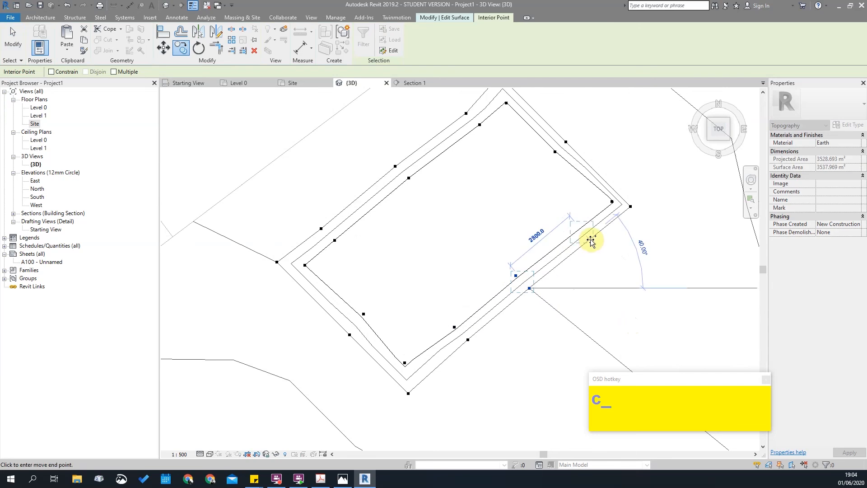
pyautogui.click(590, 240)
pyautogui.press('Escape')
# Set the elevation of the inner point midway along the long edge opposite the pads to 900 mm.
pyautogui.moveTo(481, 221); pyautogui.dragTo(524, 281)
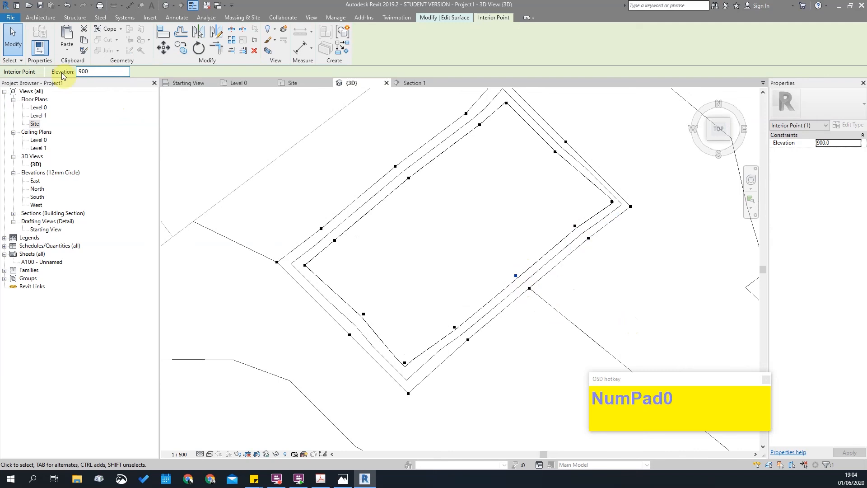
pyautogui.scroll(2, 580, 228)
pyautogui.press('Escape')
pyautogui.moveTo(519, 170); pyautogui.dragTo(589, 244)
pyautogui.keyDown('ctrl'); pyautogui.moveTo(457, 234); pyautogui.dragTo(506, 313); pyautogui.keyUp('ctrl')
pyautogui.keyDown('ctrl'); pyautogui.moveTo(535, 199); pyautogui.dragTo(585, 242); pyautogui.keyUp('ctrl')
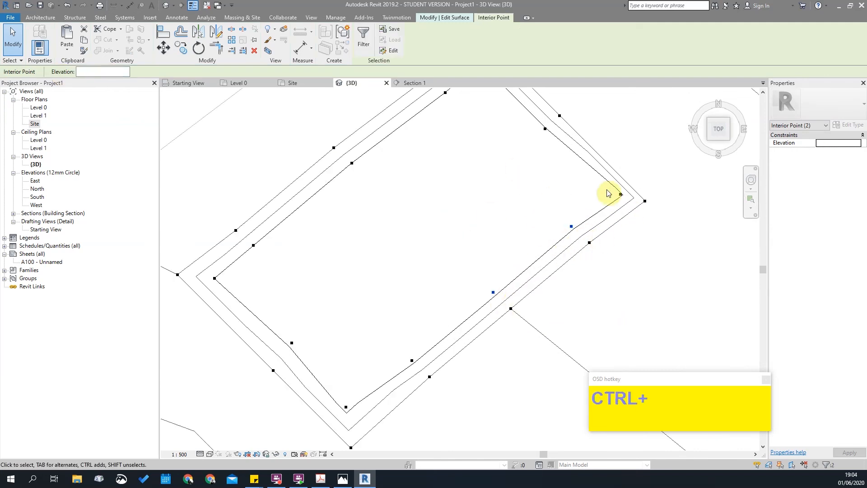
pyautogui.scroll(2, 618, 200)
pyautogui.click(522, 159)
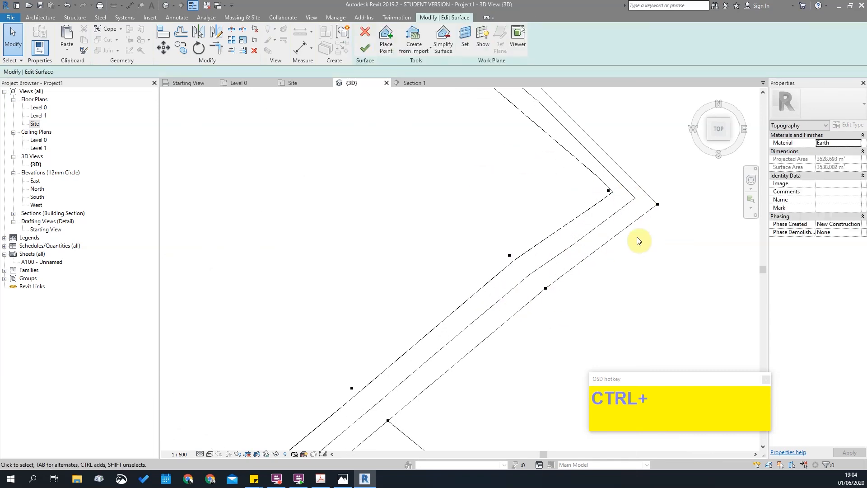
# Select all twelve inner points around the hollow and set their elevation to 1000 mm.
pyautogui.keyDown('ctrl'); pyautogui.moveTo(636, 248); pyautogui.dragTo(577, 144); pyautogui.keyUp('ctrl')
pyautogui.keyDown('ctrl'); pyautogui.moveTo(544, 179); pyautogui.dragTo(483, 269); pyautogui.keyUp('ctrl')
pyautogui.keyDown('ctrl'); pyautogui.moveTo(352, 336); pyautogui.dragTo(329, 406); pyautogui.keyUp('ctrl')
pyautogui.keyDown('ctrl'); pyautogui.moveTo(377, 323); pyautogui.dragTo(343, 398); pyautogui.keyUp('ctrl')
pyautogui.scroll(-3, 501, 213)
pyautogui.scroll(-1, 501, 217)
pyautogui.keyDown('ctrl'); pyautogui.moveTo(395, 290); pyautogui.dragTo(353, 346); pyautogui.keyUp('ctrl')
pyautogui.keyDown('ctrl'); pyautogui.moveTo(341, 303); pyautogui.dragTo(325, 377); pyautogui.keyUp('ctrl')
pyautogui.keyDown('ctrl'); pyautogui.moveTo(317, 267); pyautogui.dragTo(251, 242); pyautogui.keyUp('ctrl')
pyautogui.keyDown('ctrl'); pyautogui.moveTo(413, 230); pyautogui.dragTo(382, 210); pyautogui.keyUp('ctrl')
pyautogui.keyDown('ctrl'); pyautogui.moveTo(396, 131); pyautogui.dragTo(397, 131); pyautogui.keyUp('ctrl')
pyautogui.keyDown('ctrl'); pyautogui.moveTo(455, 170); pyautogui.dragTo(429, 105); pyautogui.keyUp('ctrl')
pyautogui.keyDown('ctrl'); pyautogui.moveTo(484, 178); pyautogui.dragTo(470, 152); pyautogui.keyUp('ctrl')
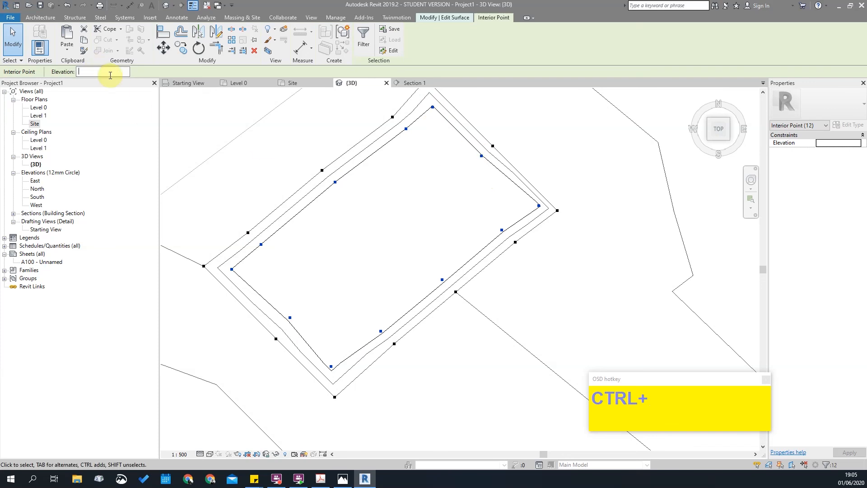
pyautogui.press('Return')
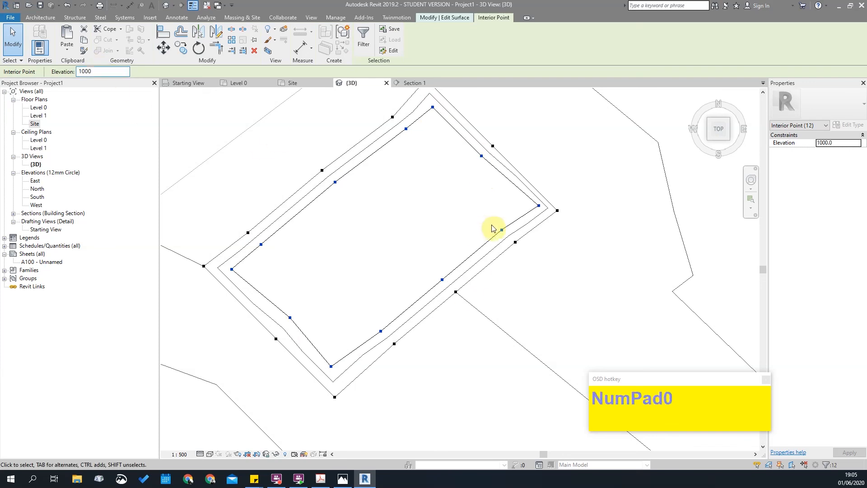
pyautogui.press('Escape')
# Finish editing the toposurface and set the 3D view's visual style to Shaded.
pyautogui.scroll(-4, 519, 206)
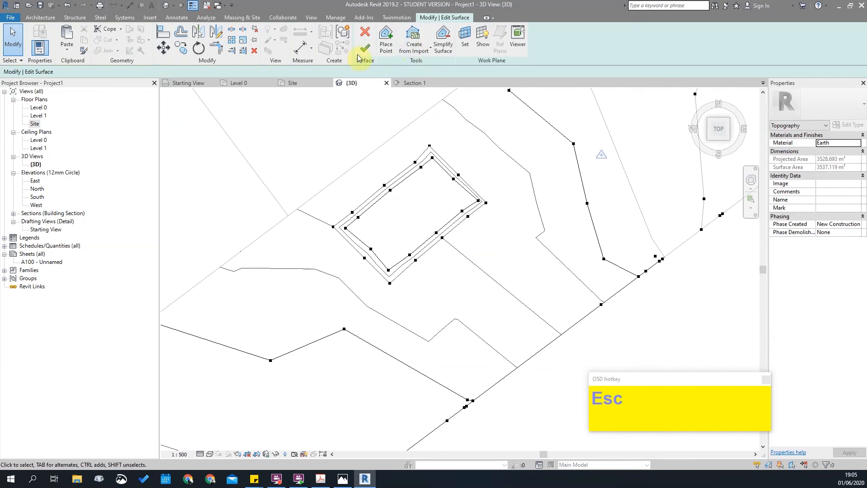
pyautogui.click(364, 49)
pyautogui.moveTo(542, 310)
pyautogui.keyDown('shift'); pyautogui.mouseDown(button='middle')
pyautogui.moveTo(445, 146)
pyautogui.moveTo(322, 335)
pyautogui.moveTo(294, 269)
pyautogui.moveTo(590, 232)
pyautogui.moveTo(408, 257)
pyautogui.moveTo(444, 220)
pyautogui.moveTo(381, 245)
pyautogui.moveTo(316, 325)
pyautogui.mouseUp(button='middle'); pyautogui.keyUp('shift')
pyautogui.click(209, 454)
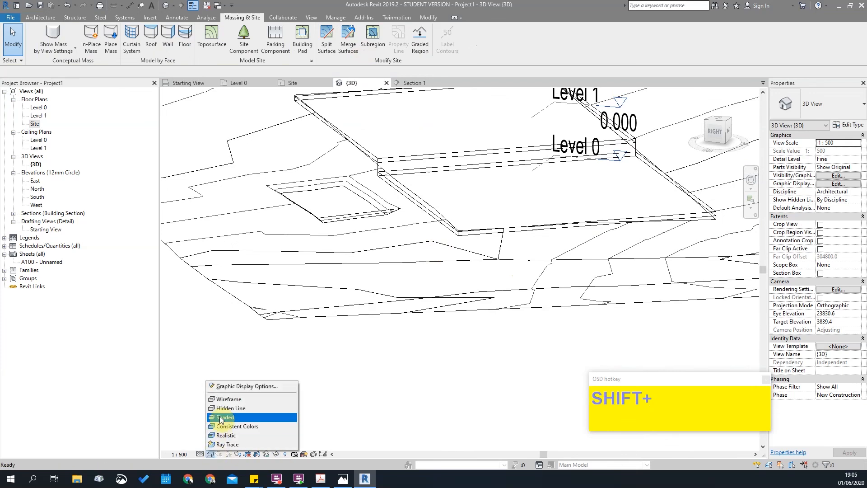
pyautogui.click(221, 417)
pyautogui.moveTo(360, 207)
pyautogui.keyDown('shift'); pyautogui.mouseDown(button='middle')
pyautogui.moveTo(366, 201)
pyautogui.moveTo(379, 269)
pyautogui.moveTo(334, 336)
pyautogui.mouseUp(button='middle'); pyautogui.keyUp('shift')
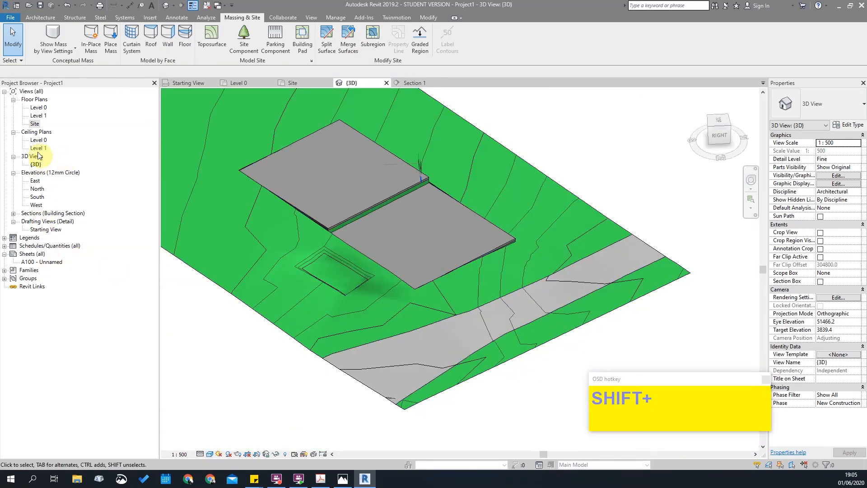
# Open the Section 1 view from its marker in the Site plan and turn off thin lines.
pyautogui.doubleClick(35, 124)
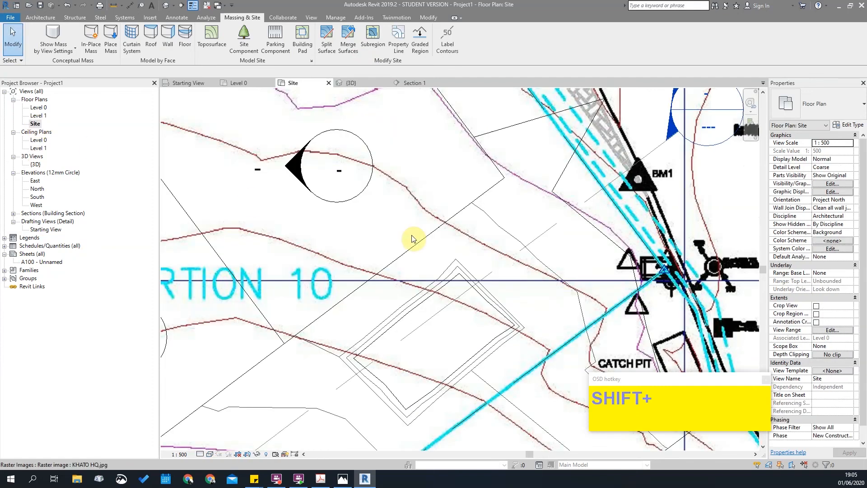
pyautogui.scroll(-5, 412, 239)
pyautogui.press('Escape')
pyautogui.doubleClick(482, 202)
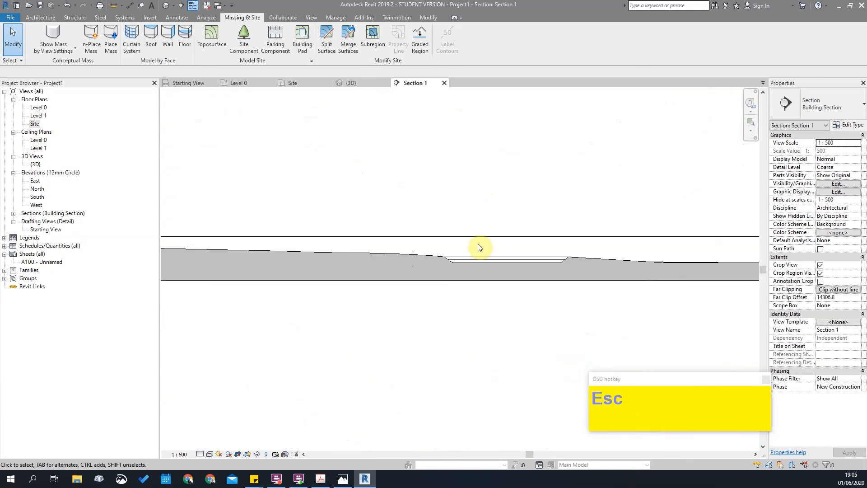
pyautogui.scroll(3, 334, 271)
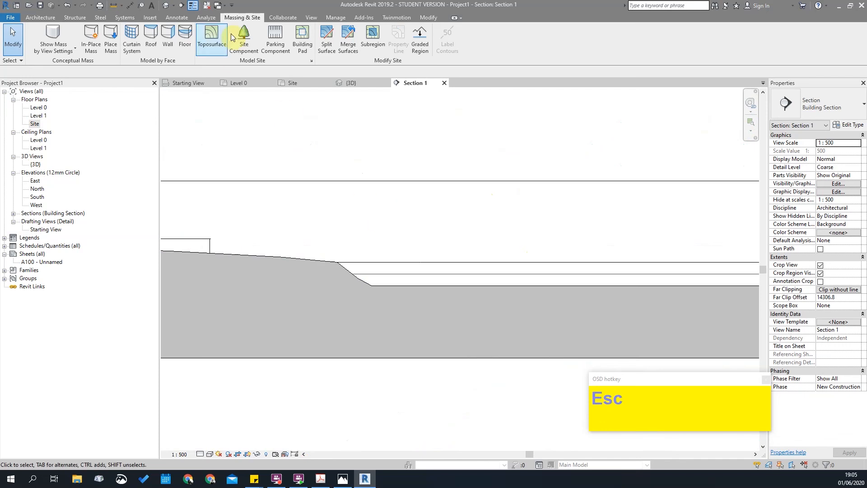
pyautogui.click(199, 7)
# Examine the terrain profile through the hollow out to the section's edge.
pyautogui.scroll(-4, 405, 278)
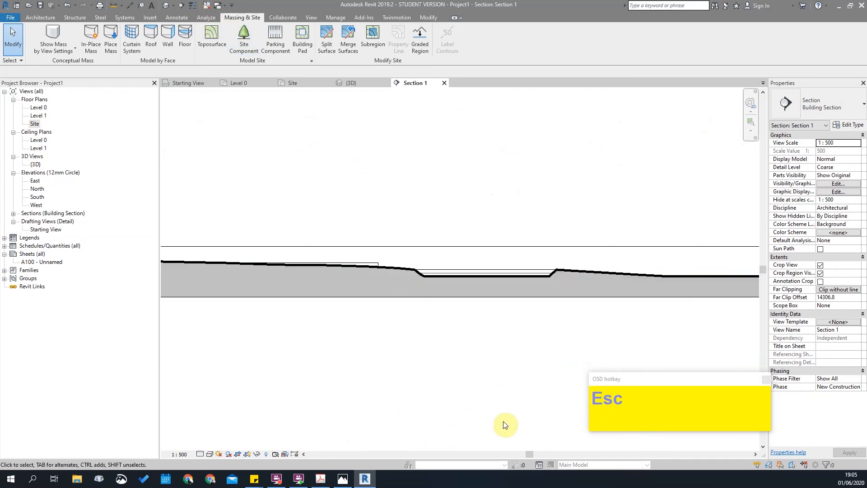
pyautogui.scroll(2, 482, 316)
pyautogui.scroll(1, 574, 291)
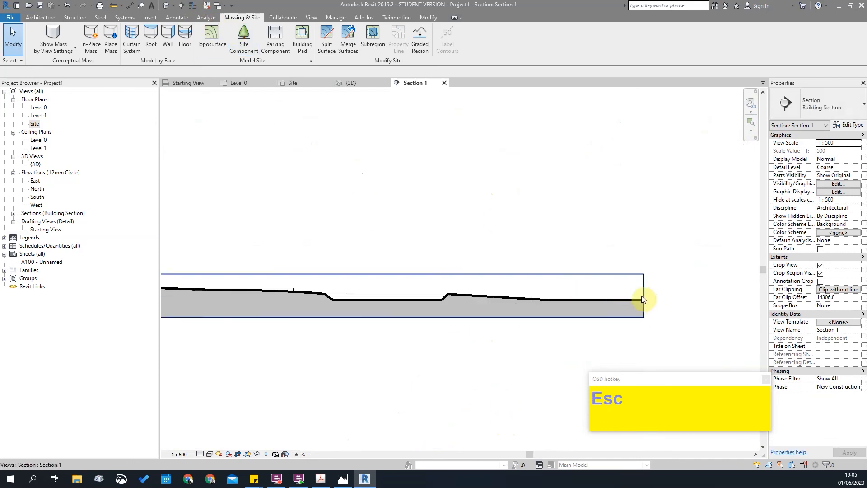
pyautogui.click(640, 300)
pyautogui.keyDown('shift'); pyautogui.moveTo(510, 222); pyautogui.dragTo(559, 218, button='middle'); pyautogui.keyUp('shift')
pyautogui.press('Escape')
pyautogui.scroll(-1, 570, 289)
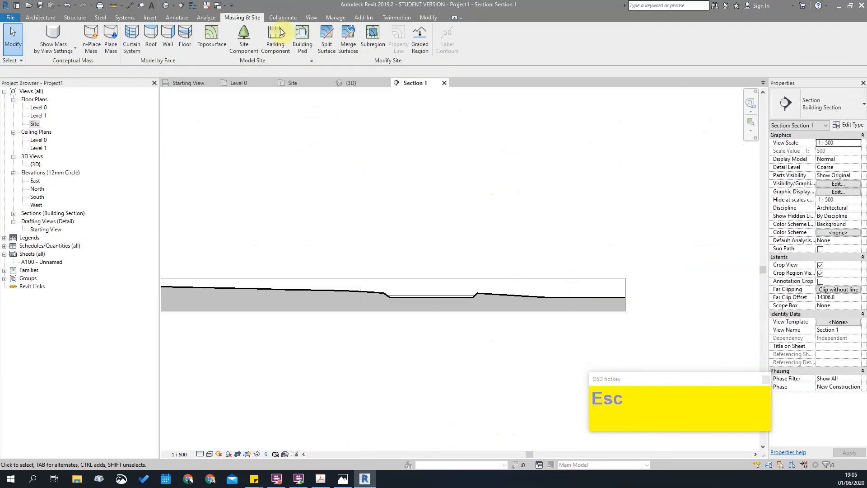
# Open the 3D view and examine the hollow, building pads and road from several angles.
pyautogui.keyDown('shift'); pyautogui.moveTo(541, 251); pyautogui.dragTo(418, 350, button='middle'); pyautogui.keyUp('shift')
pyautogui.click(429, 349)
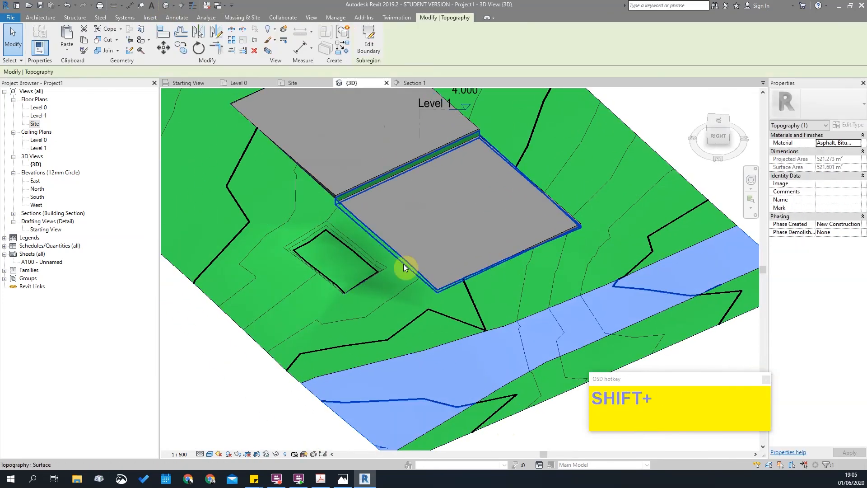
pyautogui.keyDown('shift'); pyautogui.moveTo(221, 227); pyautogui.dragTo(561, 127, button='middle'); pyautogui.keyUp('shift')
pyautogui.press('Escape')
pyautogui.scroll(3, 563, 125)
pyautogui.press('Escape')
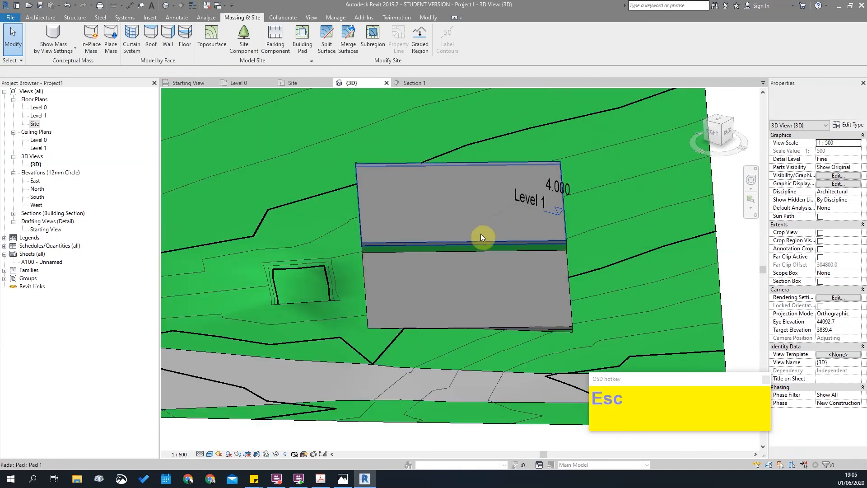
# Open the Site floor plan around the pads and hollow.
pyautogui.doubleClick(38, 124)
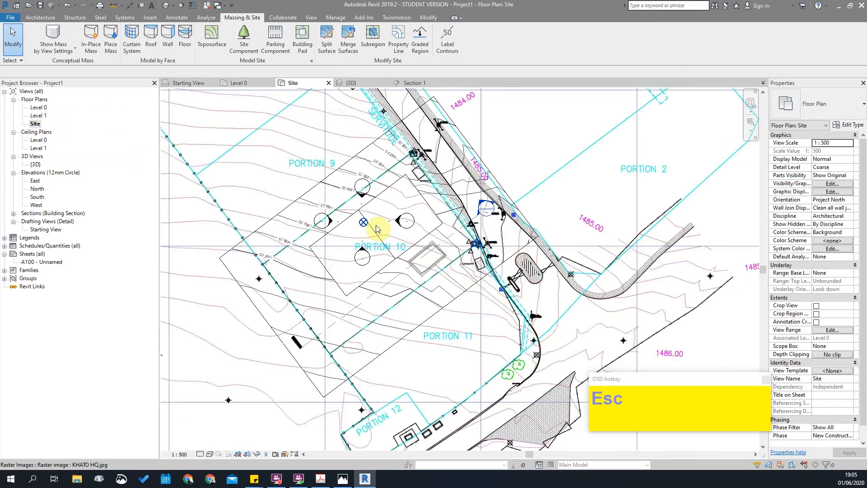
pyautogui.scroll(1, 506, 204)
pyautogui.moveTo(507, 203); pyautogui.dragTo(517, 209, button='middle')
pyautogui.scroll(1, 516, 210)
pyautogui.press('Escape')
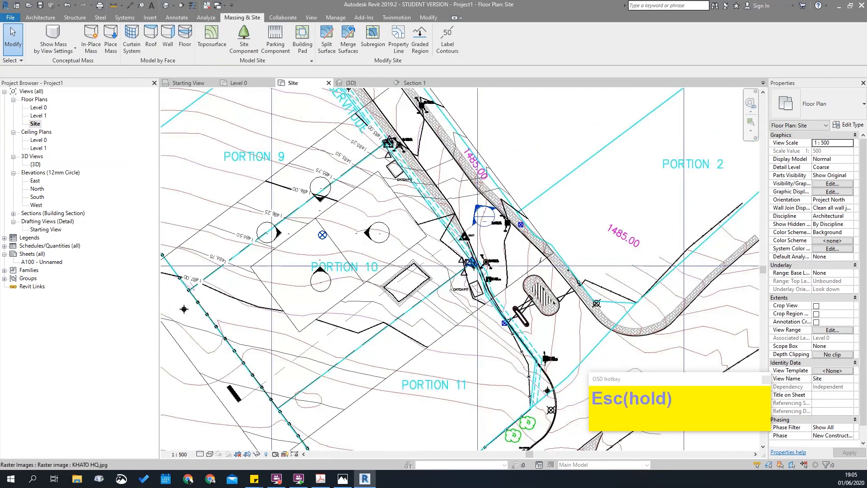